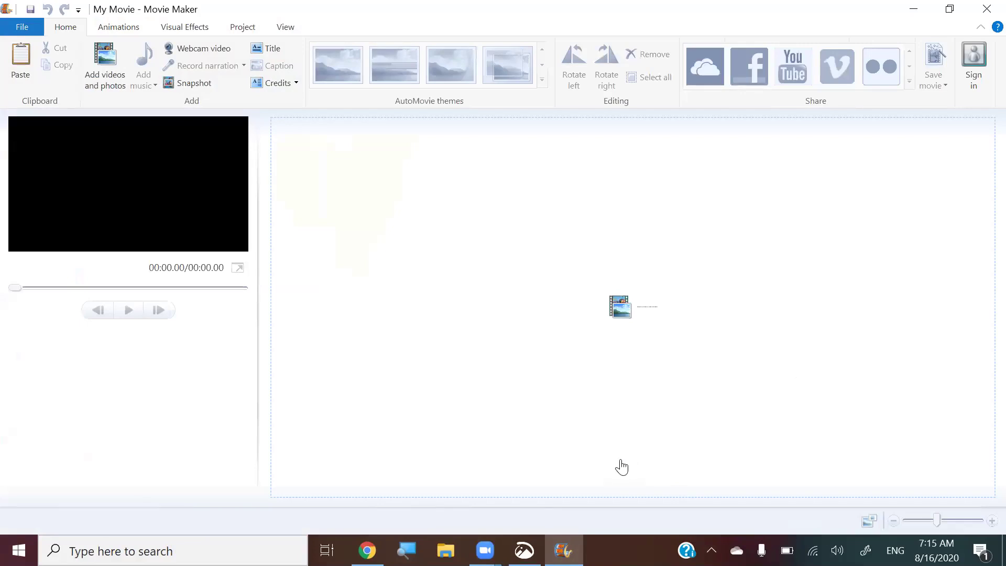
pyautogui.click(485, 550)
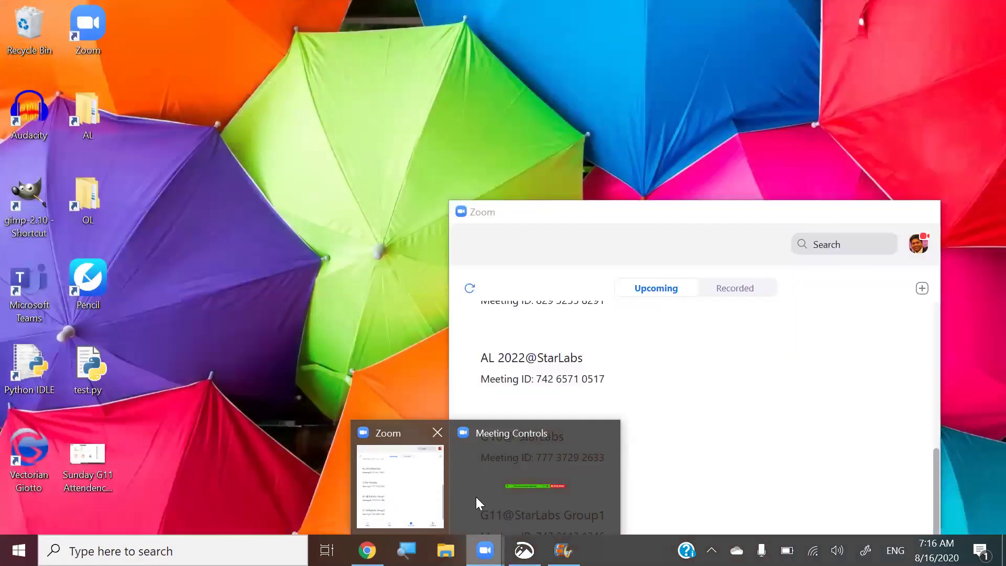
pyautogui.moveTo(477, 499)
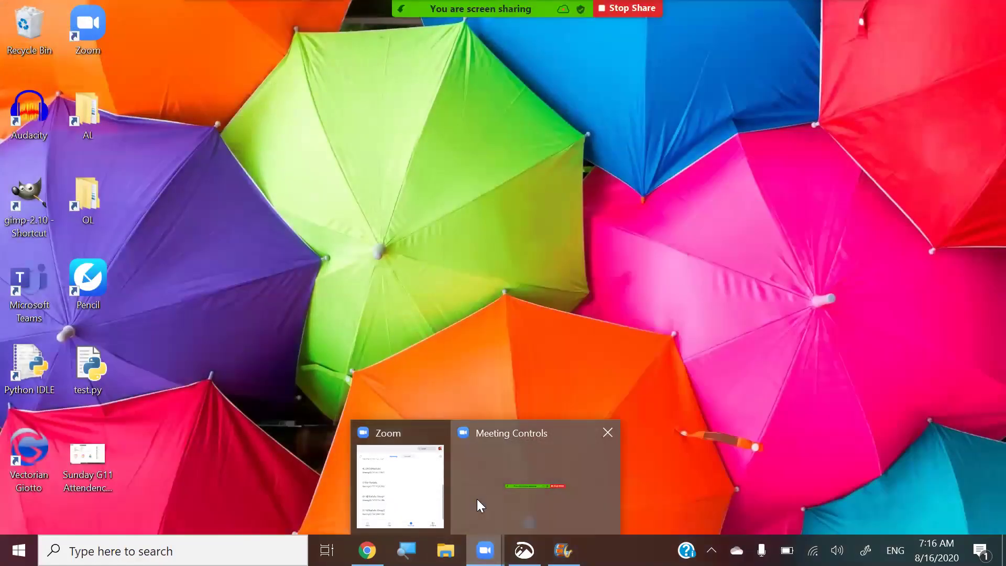
pyautogui.click(477, 499)
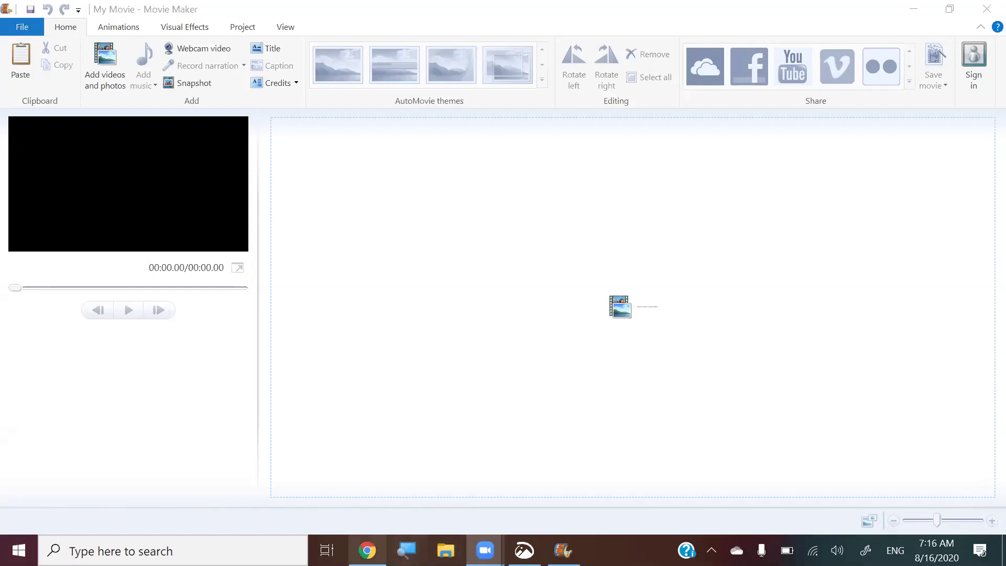
# Switch to the tuition spreadsheet in Chrome, remove the "(I)" suffix from the fifth G11 Online 2 student's name, and minimize the browser
pyautogui.click(367, 550)
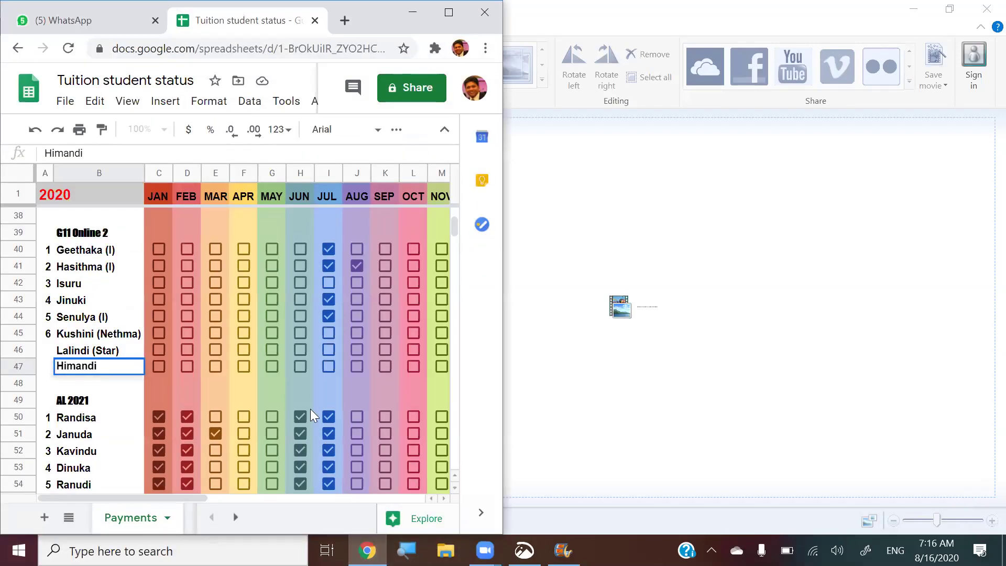
pyautogui.click(112, 314)
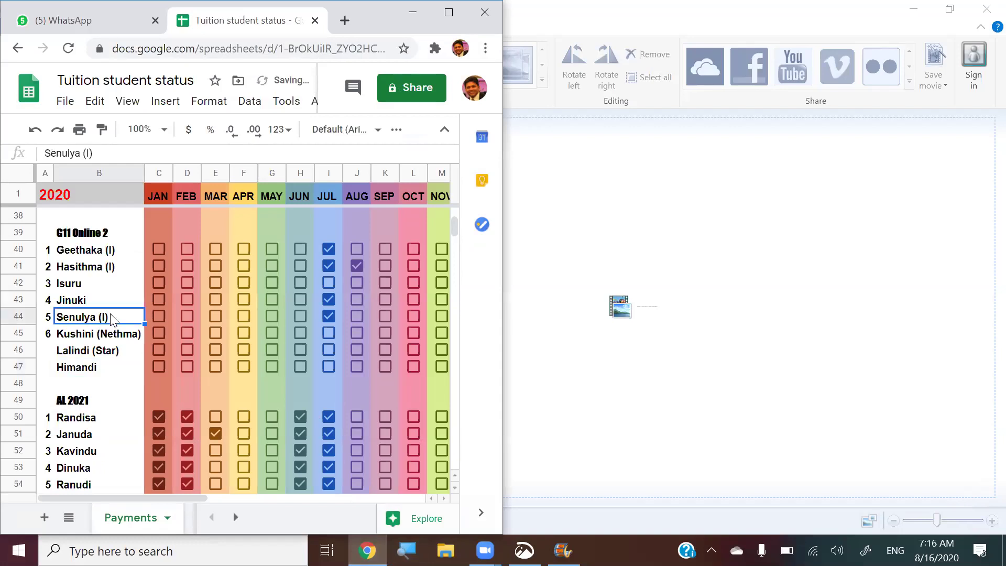
pyautogui.doubleClick(111, 314)
pyautogui.press('BackSpace')
pyautogui.press('BackSpace')
pyautogui.press('BackSpace')
pyautogui.press('BackSpace')
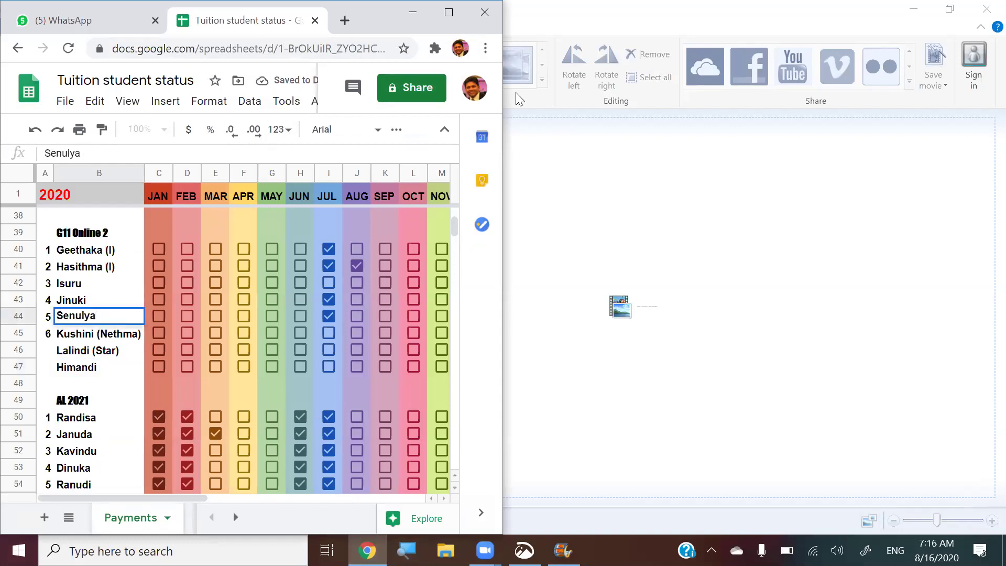
pyautogui.doubleClick(367, 27)
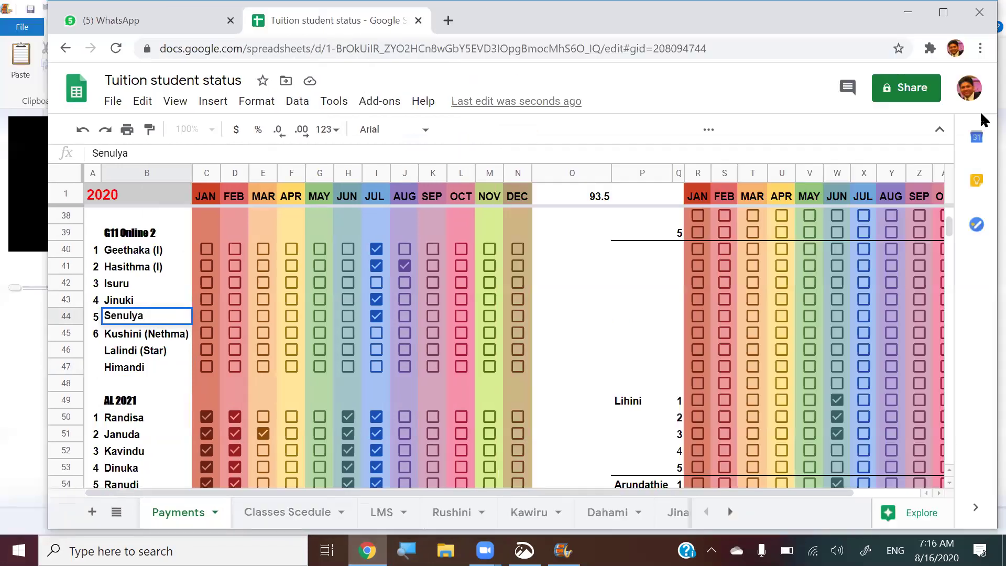
pyautogui.click(905, 15)
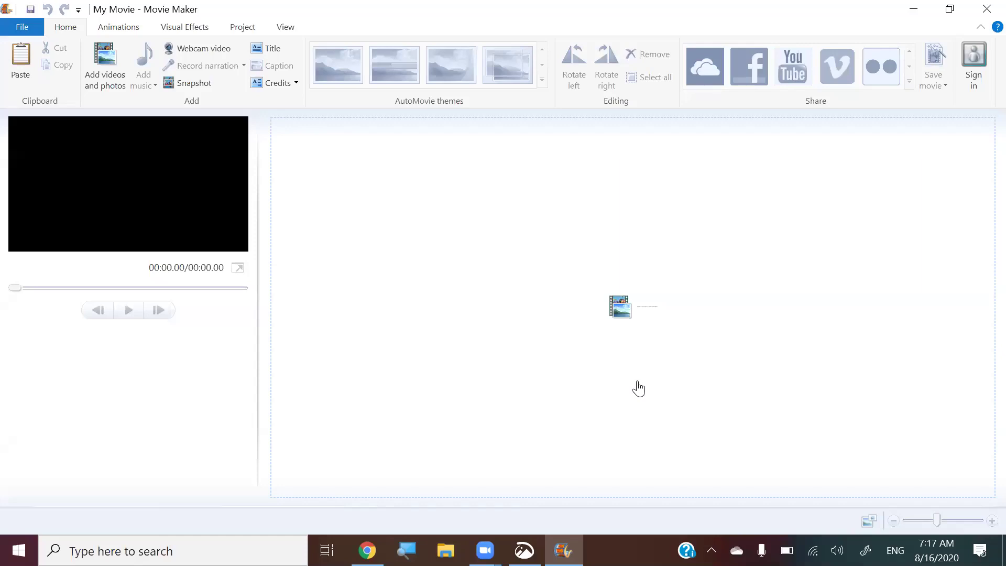
# Find and launch the Movie Maker 10 - FREE app through Windows search
pyautogui.press('super')
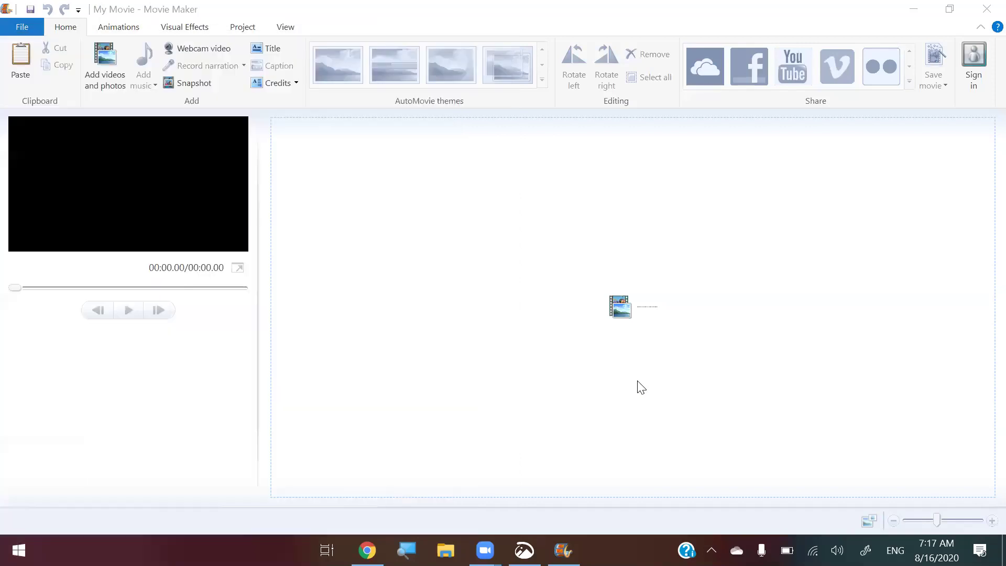
pyautogui.write('mo')
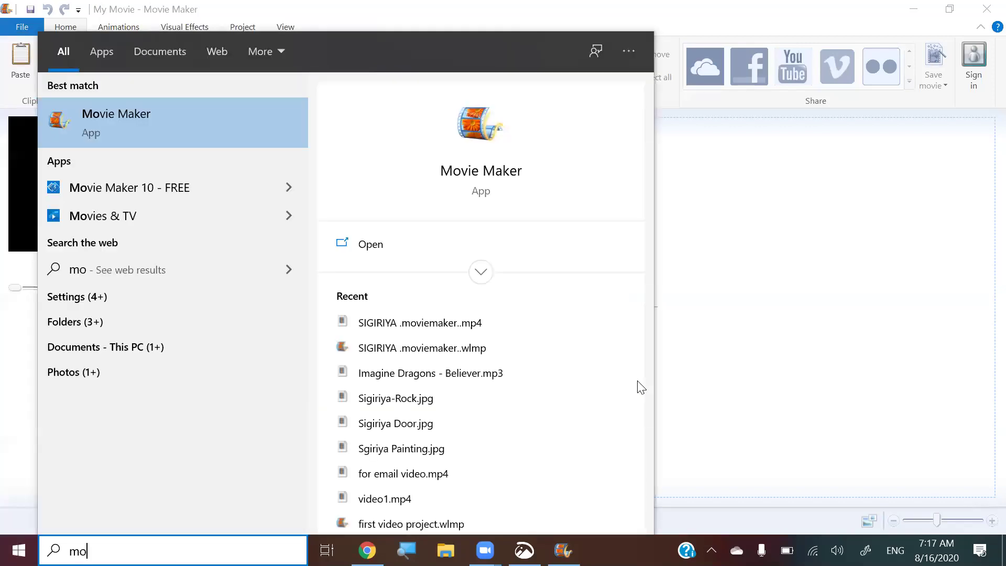
pyautogui.press('Down')
pyautogui.press('Down')
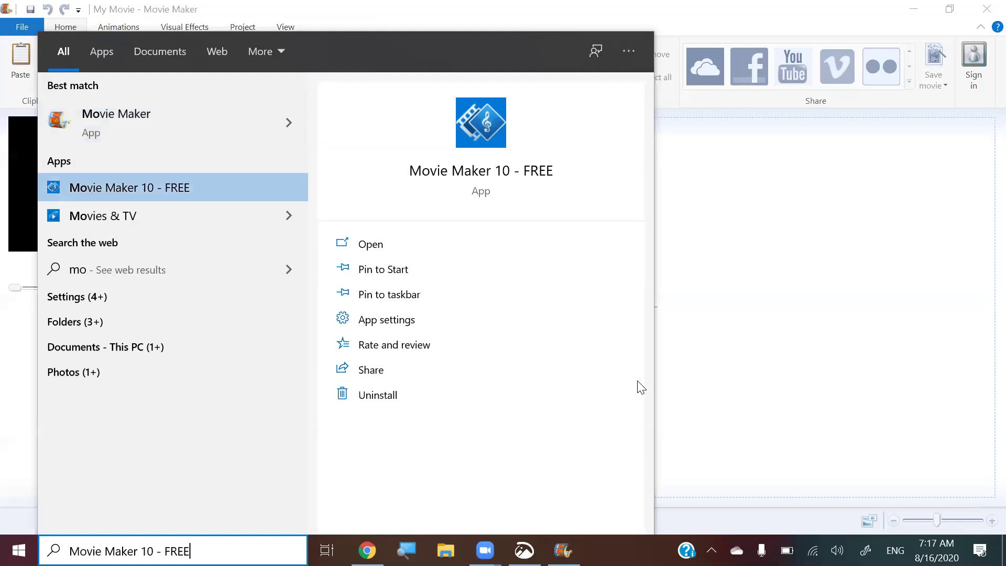
pyautogui.press('Return')
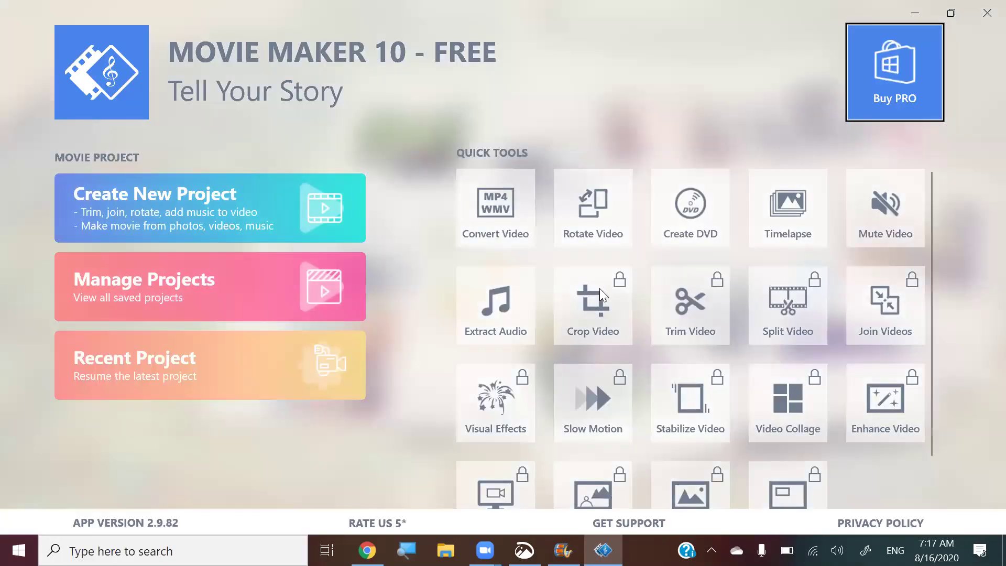
# Create a new project in Movie Maker 10 - FREE and close the app
pyautogui.scroll(-1, 464, 244)
pyautogui.scroll(1, 463, 244)
pyautogui.click(244, 207)
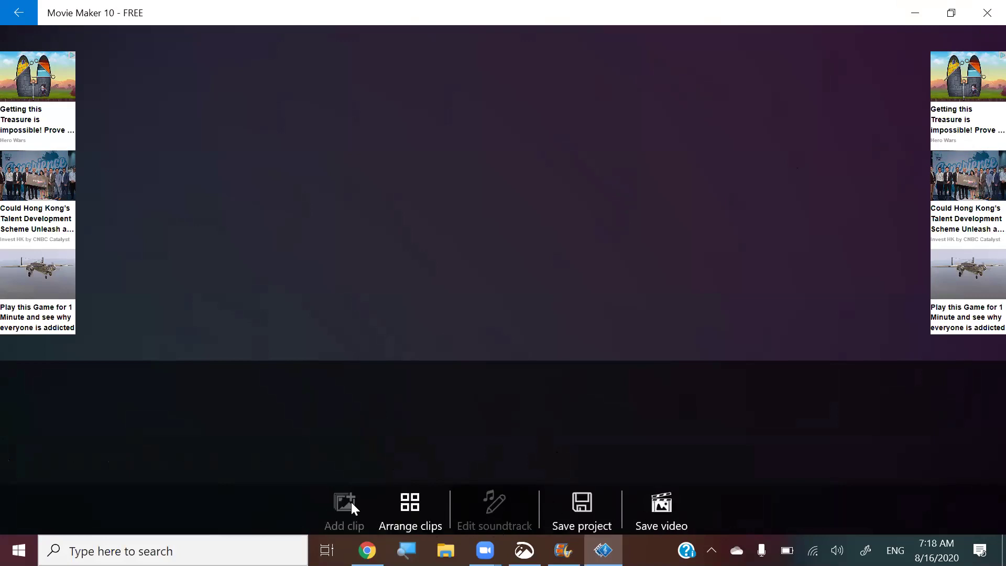
pyautogui.click(984, 16)
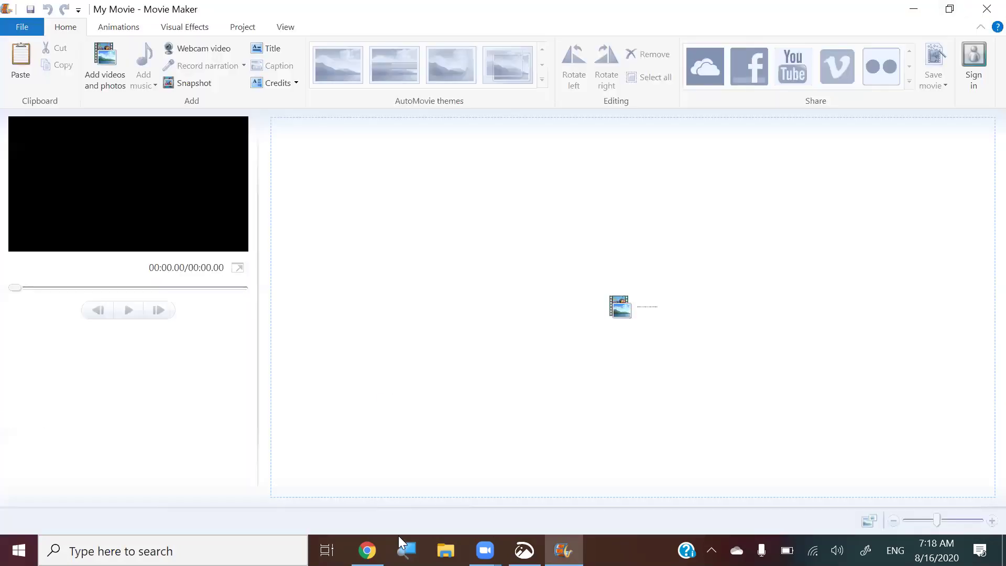
# Search Windows for "movie", check the recent files of Movies & TV, and dismiss the search
pyautogui.click(19, 550)
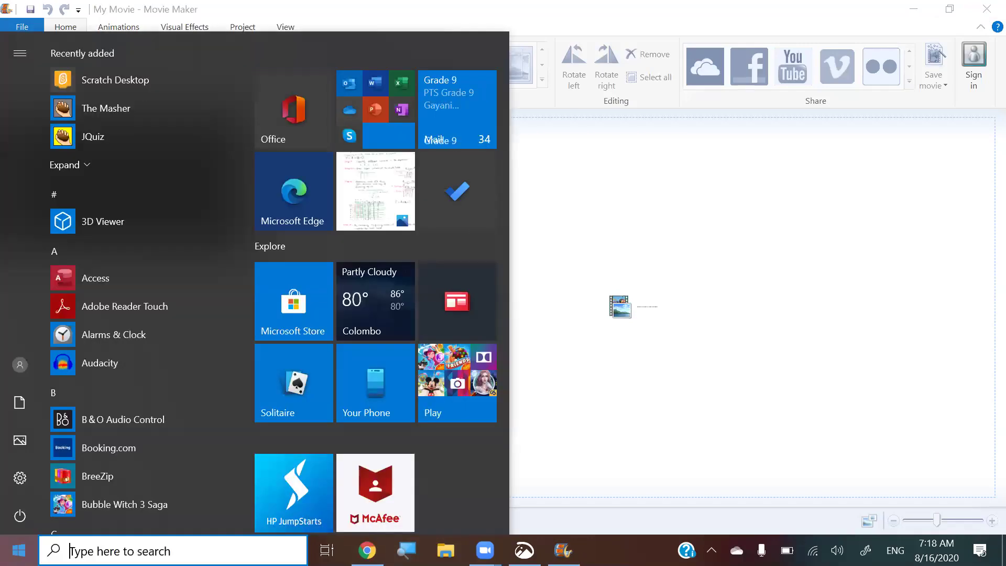
pyautogui.click(19, 550)
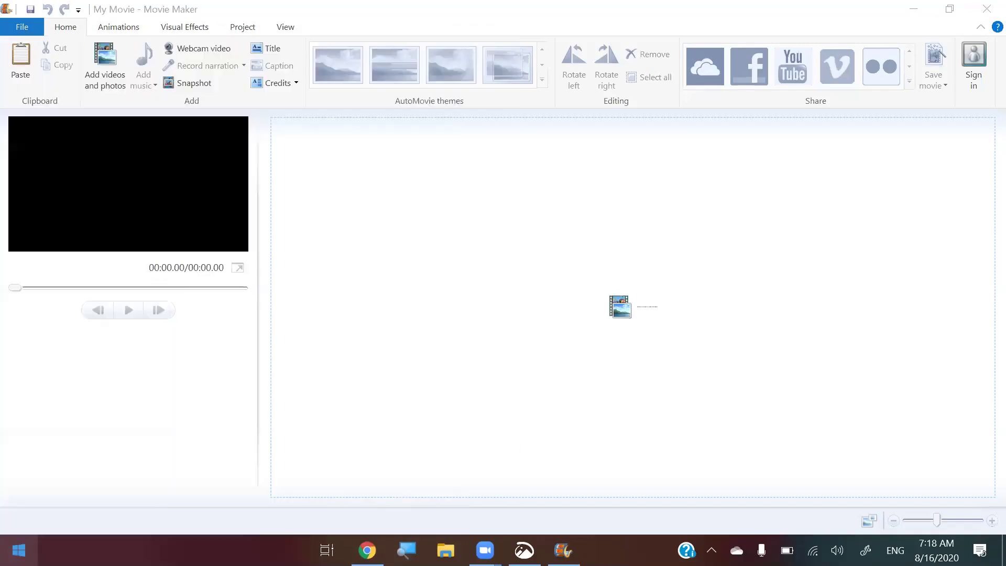
pyautogui.write('movie')
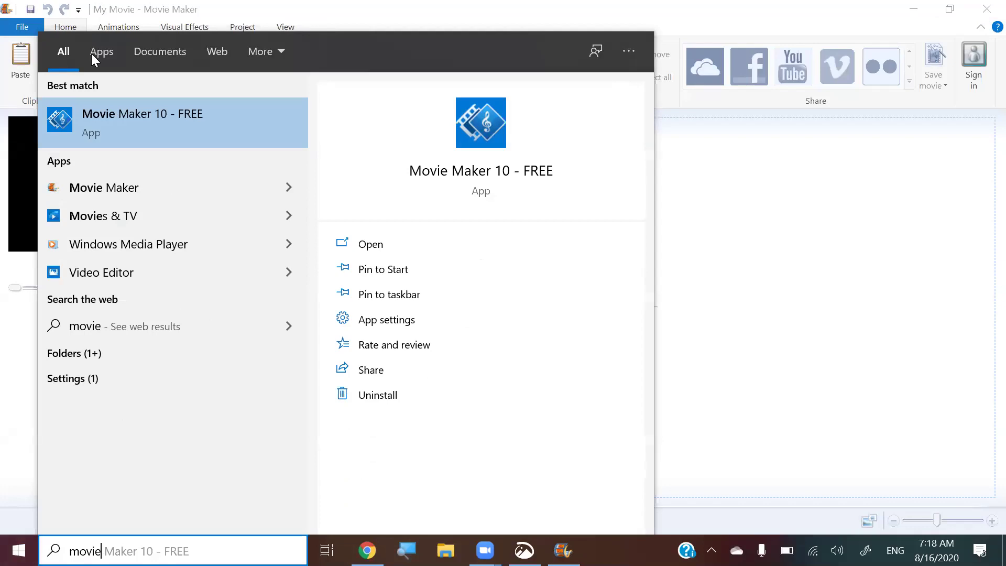
pyautogui.click(297, 218)
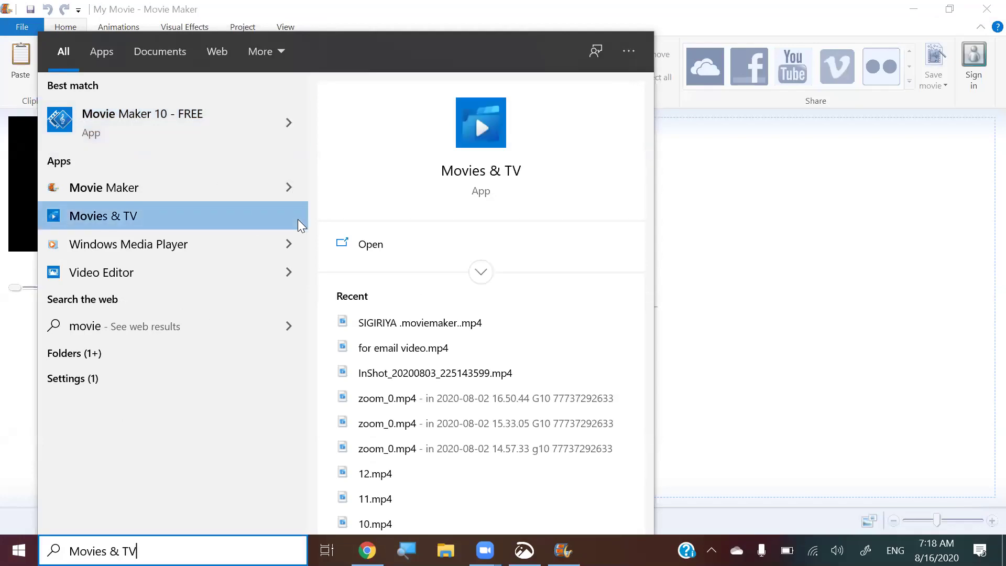
pyautogui.click(981, 308)
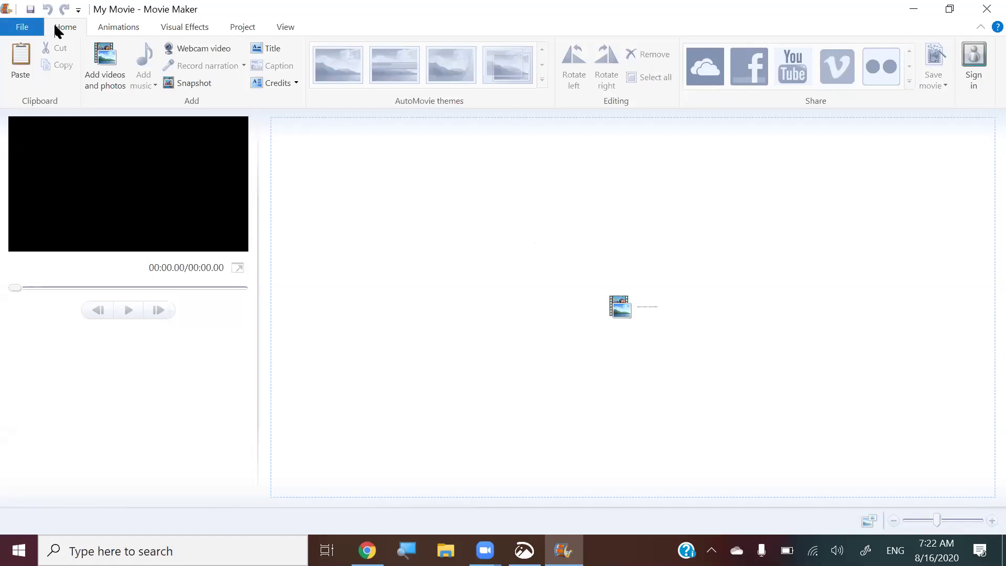
# Examine the animation, visual effects, project and view commands, and return to the Home commands
pyautogui.click(24, 27)
pyautogui.click(123, 29)
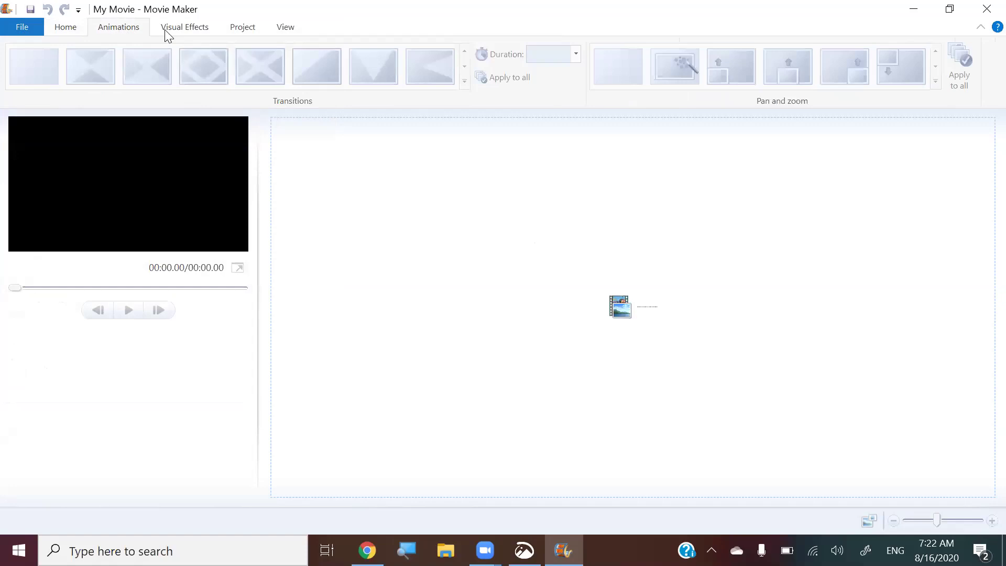
pyautogui.click(194, 36)
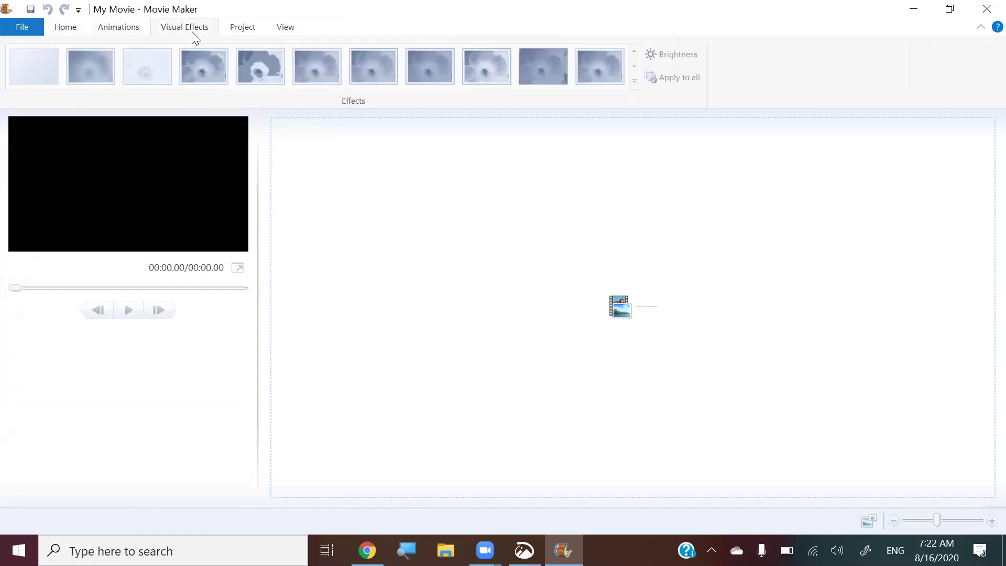
pyautogui.click(243, 34)
pyautogui.click(284, 30)
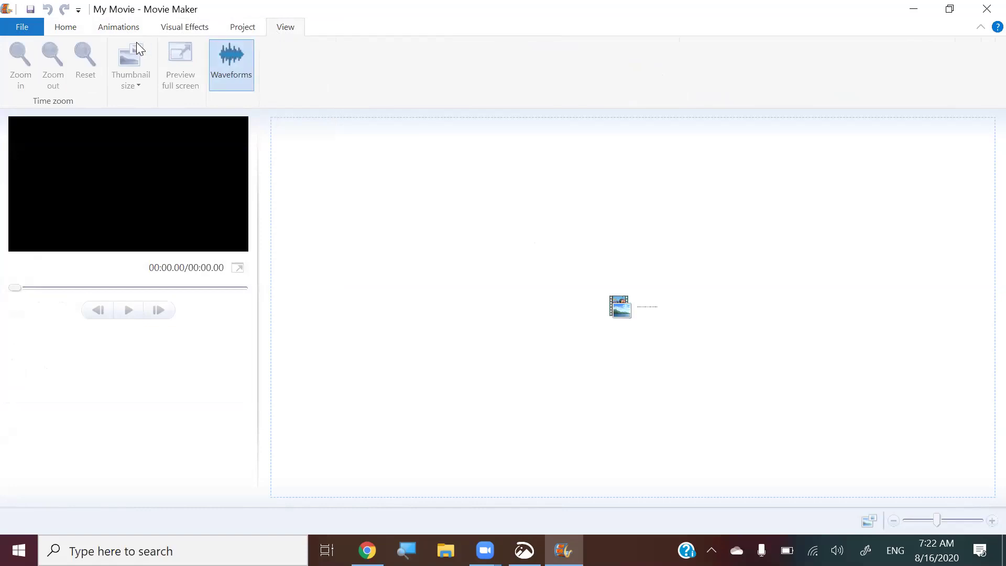
pyautogui.click(128, 29)
pyautogui.click(169, 36)
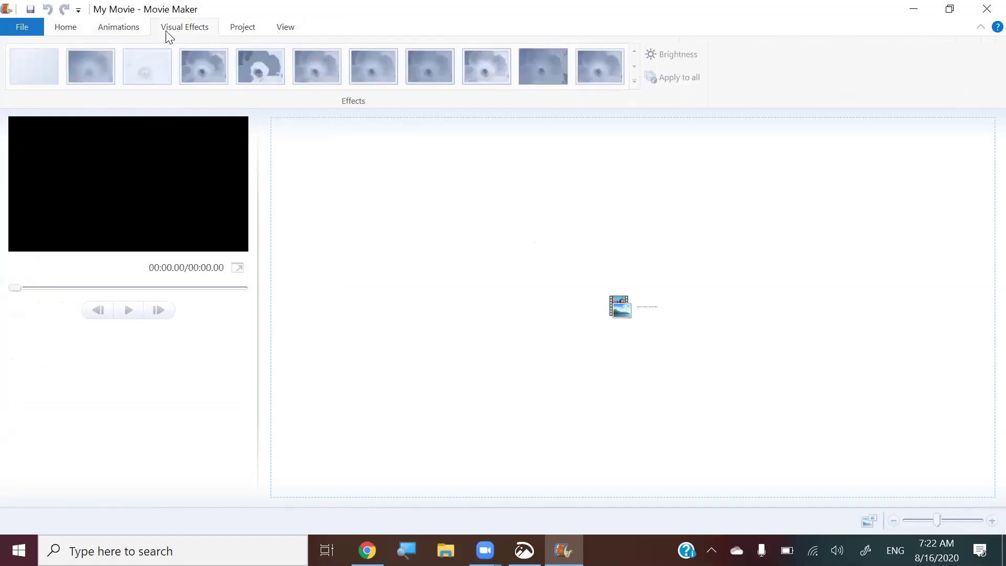
pyautogui.click(137, 28)
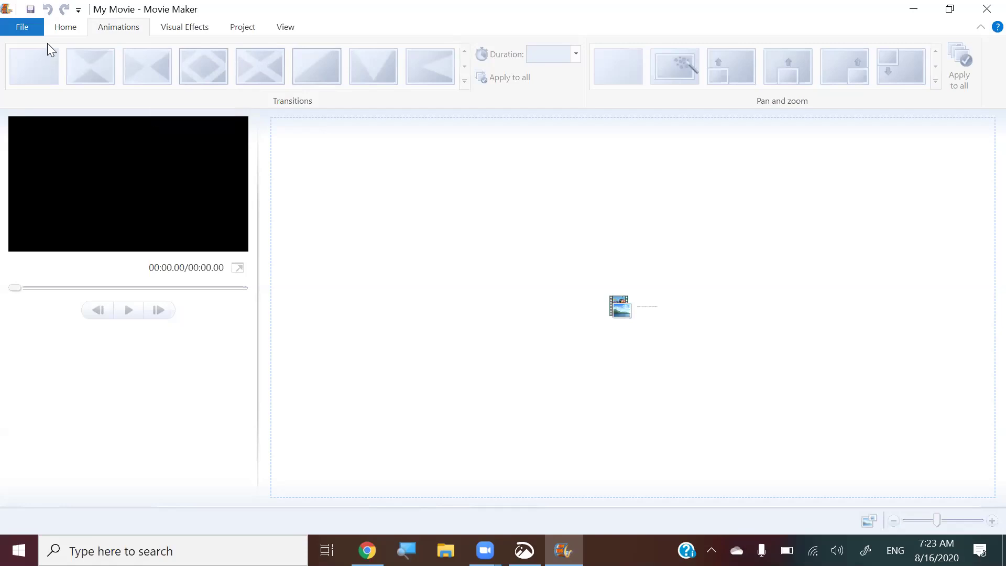
pyautogui.click(76, 24)
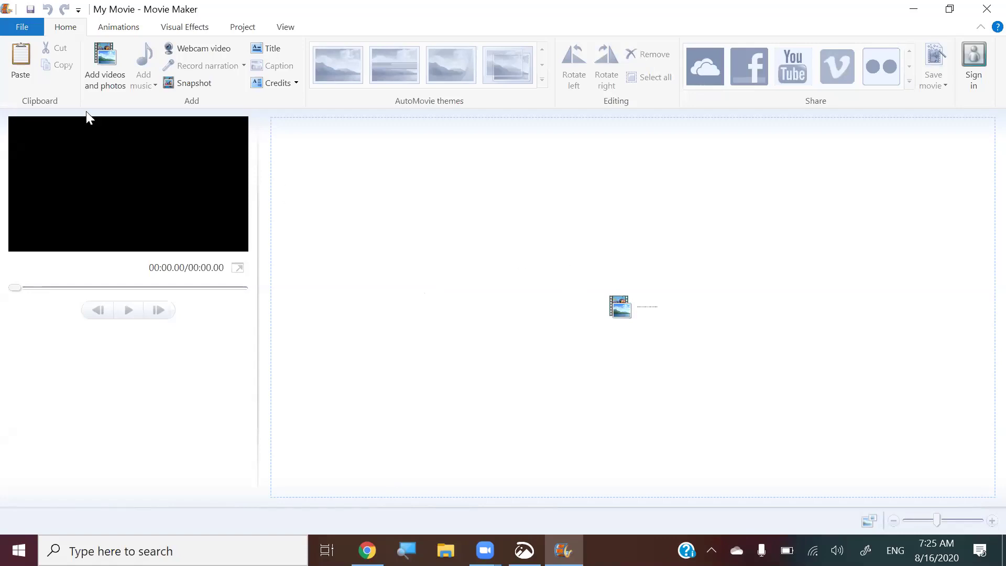
# Open the dialog for adding videos and photos at the GIMP Practicle folder and look through its folder locations
pyautogui.click(93, 76)
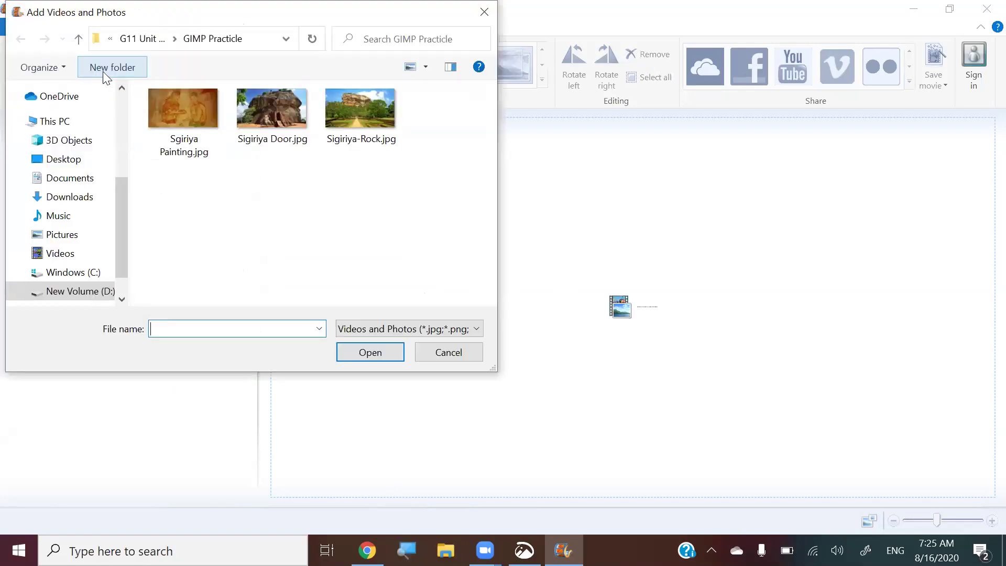
pyautogui.click(482, 10)
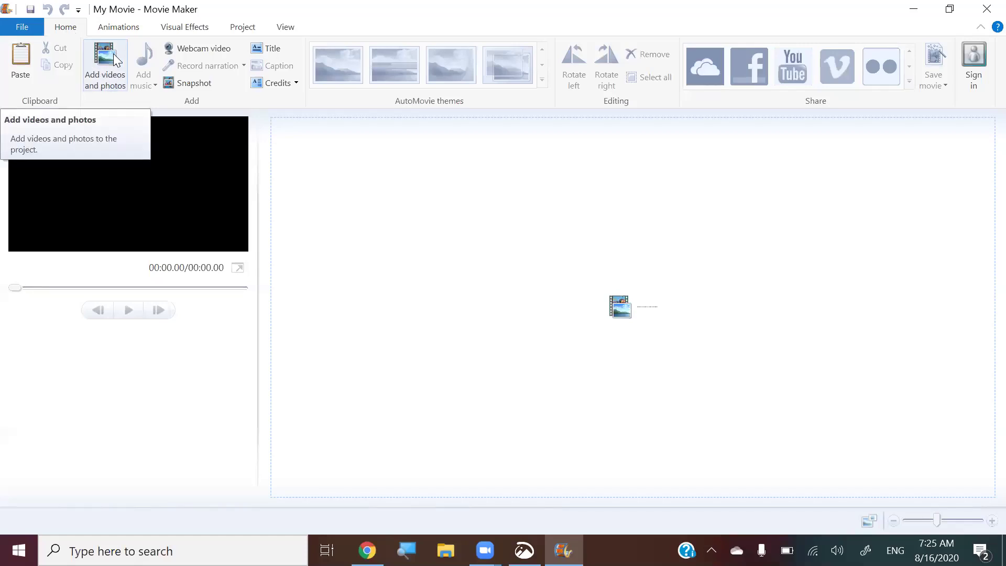
pyautogui.click(115, 55)
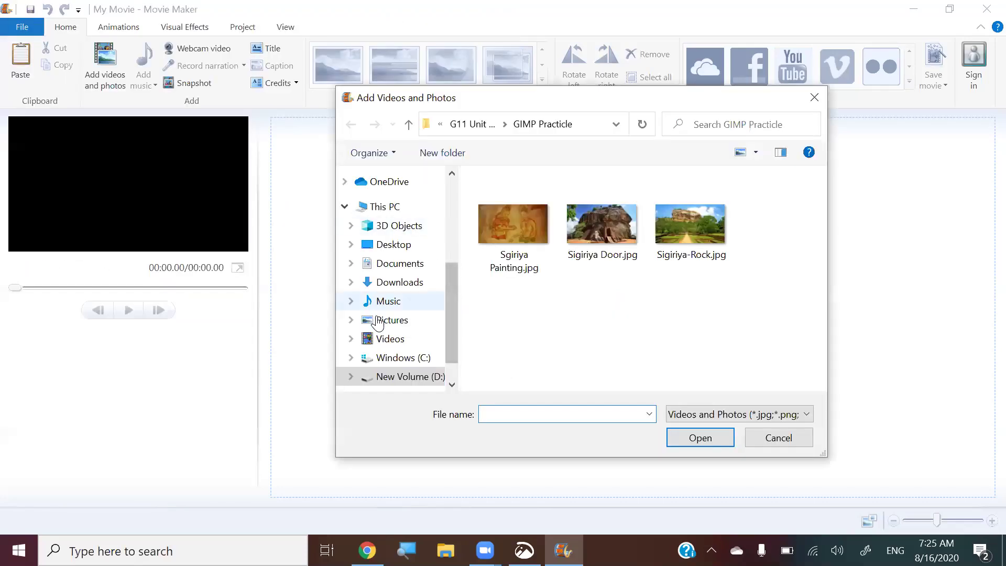
pyautogui.scroll(-1, 451, 322)
pyautogui.scroll(2, 459, 307)
pyautogui.scroll(-2, 454, 333)
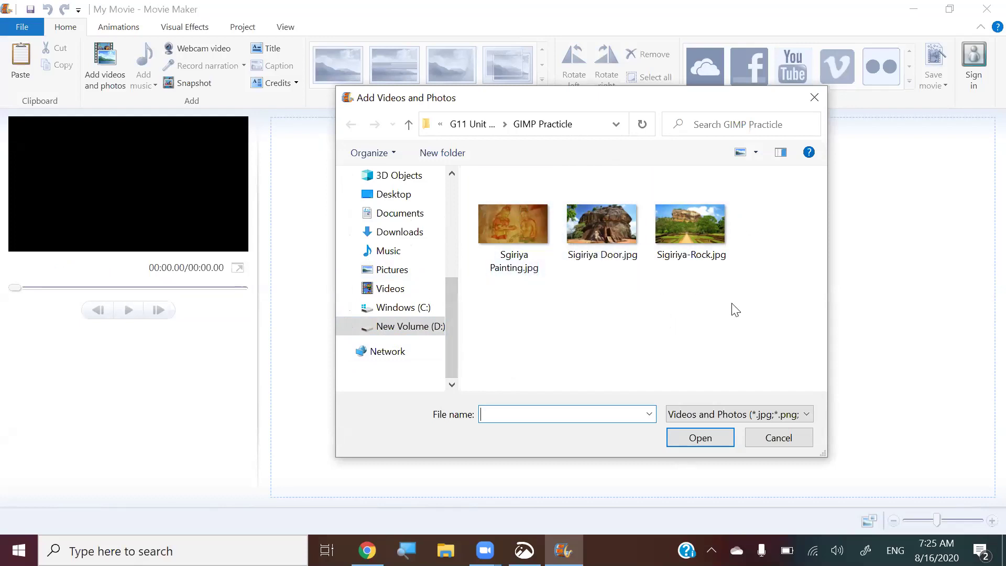
# Select Sgiriya Painting.jpg, Sigiriya Door.jpg and Sigiriya-Rock.jpg together, reposition the dialog, and clear the selection
pyautogui.click(523, 224)
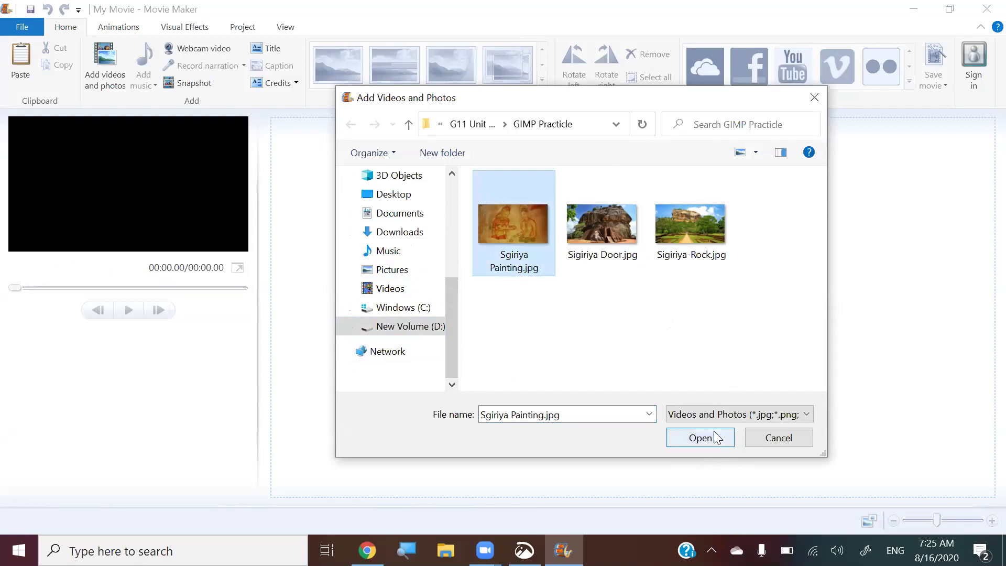
pyautogui.moveTo(769, 314); pyautogui.dragTo(599, 260)
pyautogui.moveTo(492, 185); pyautogui.dragTo(485, 180)
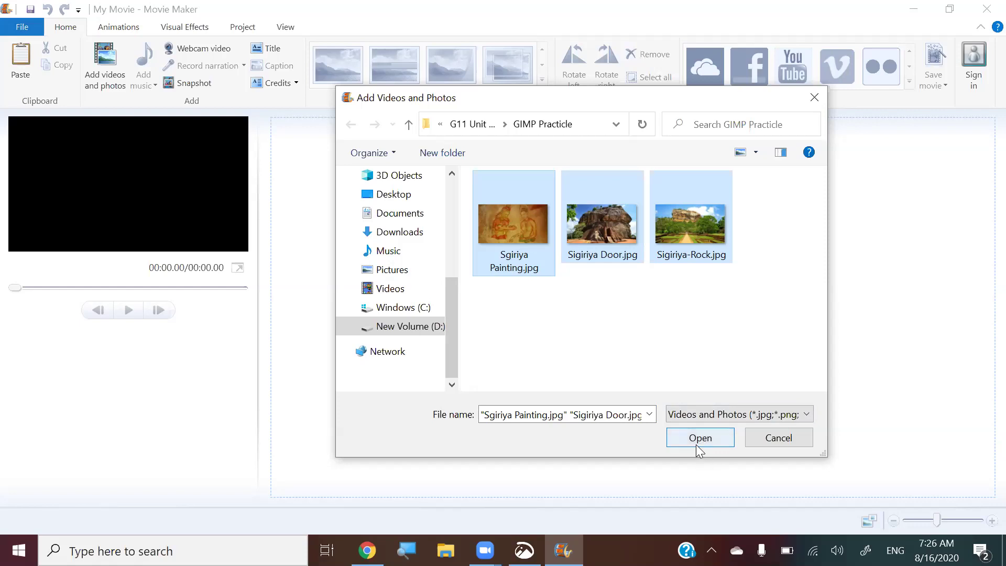
pyautogui.moveTo(564, 99); pyautogui.dragTo(771, 233)
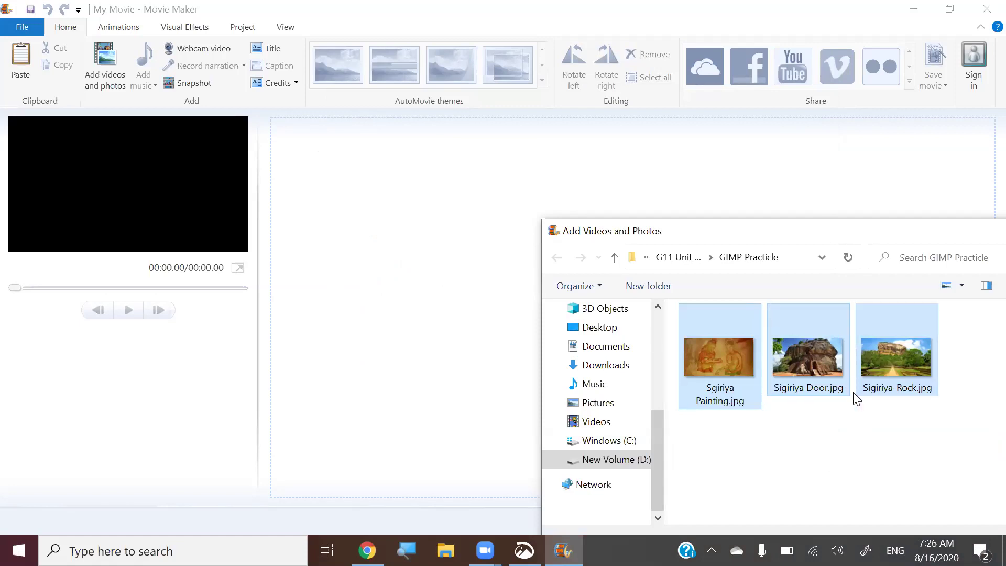
pyautogui.moveTo(859, 230); pyautogui.dragTo(708, 111)
pyautogui.click(643, 300)
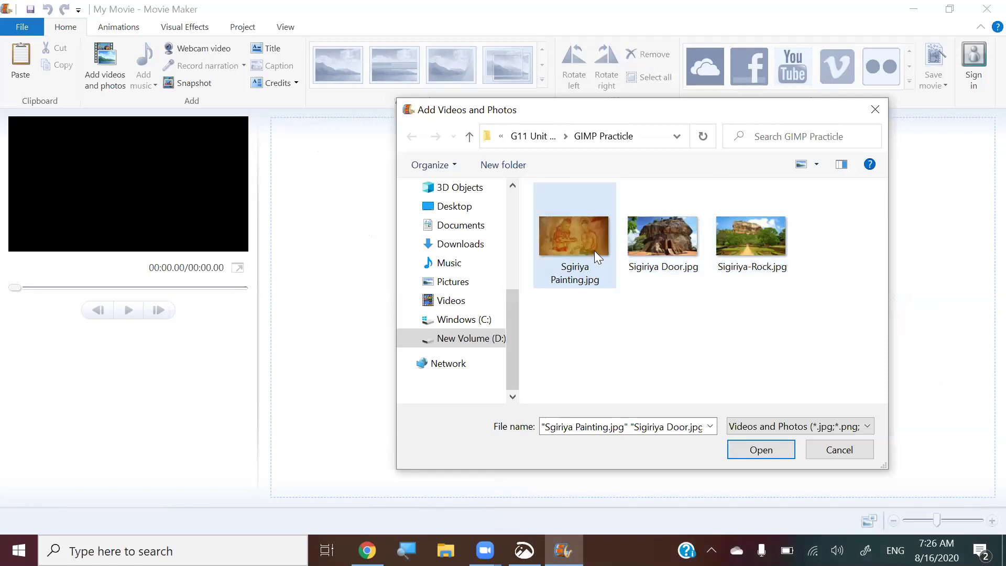
# Select only Sgiriya Painting.jpg and Sigiriya-Rock.jpg, skipping the door photo, and clear the selection
pyautogui.click(596, 217)
pyautogui.keyDown('ctrl'); pyautogui.click(764, 245); pyautogui.keyUp('ctrl')
pyautogui.keyDown('ctrl'); pyautogui.click(764, 245); pyautogui.keyUp('ctrl')
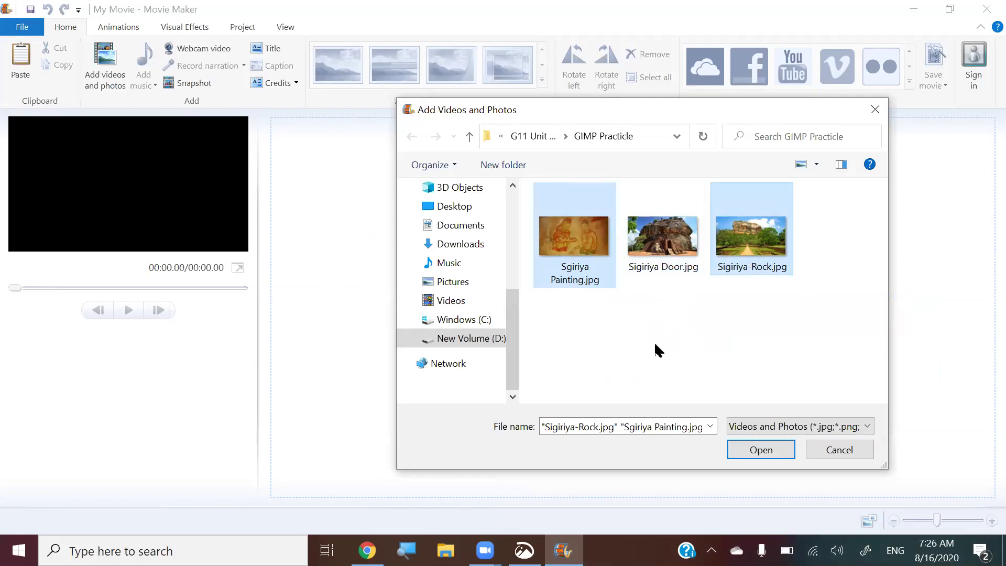
pyautogui.click(784, 354)
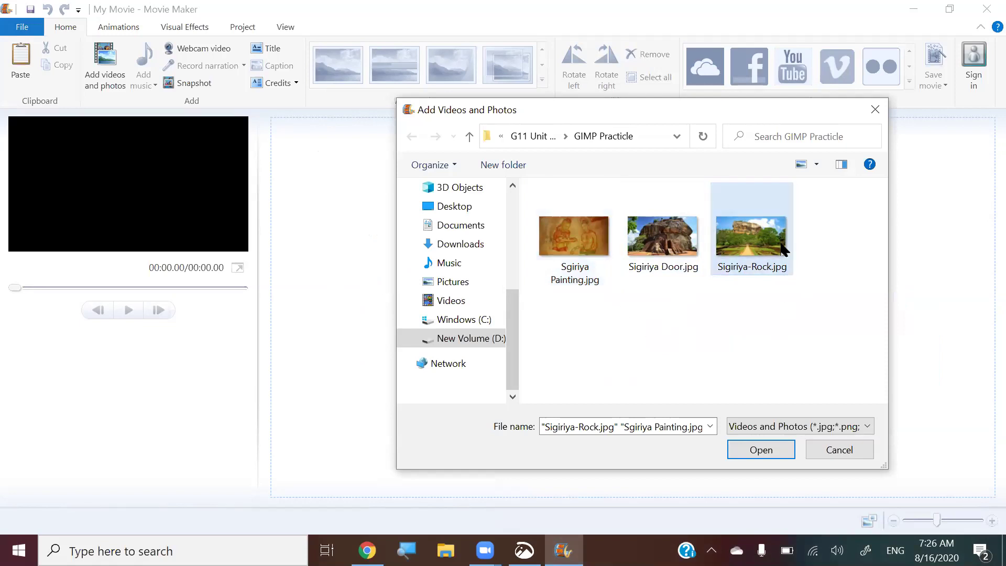
# Add Sgiriya Painting.jpg, Sigiriya Door.jpg and Sigiriya-Rock.jpg together to the movie and play it through in the preview
pyautogui.click(781, 243)
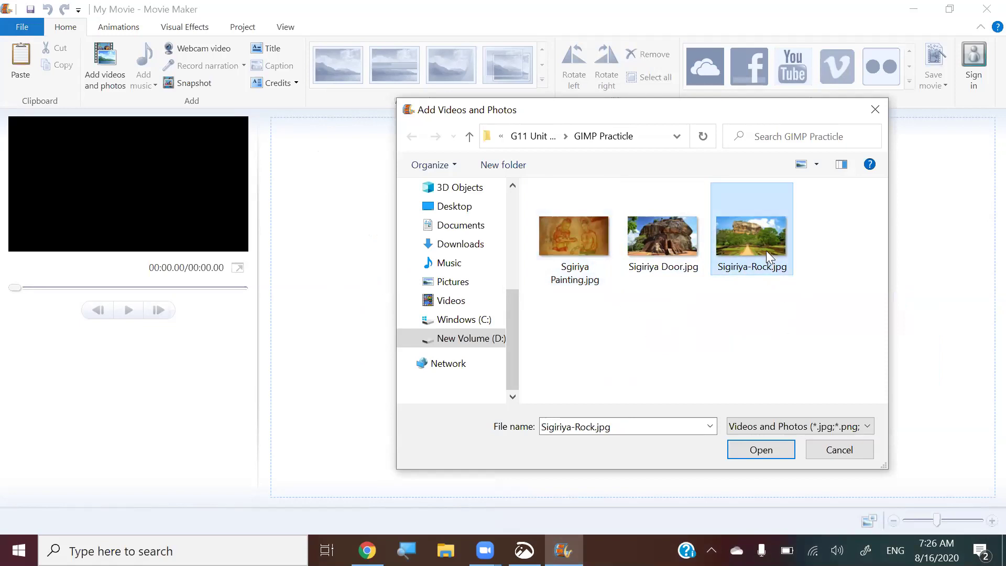
pyautogui.keyDown('ctrl'); pyautogui.click(592, 244); pyautogui.keyUp('ctrl')
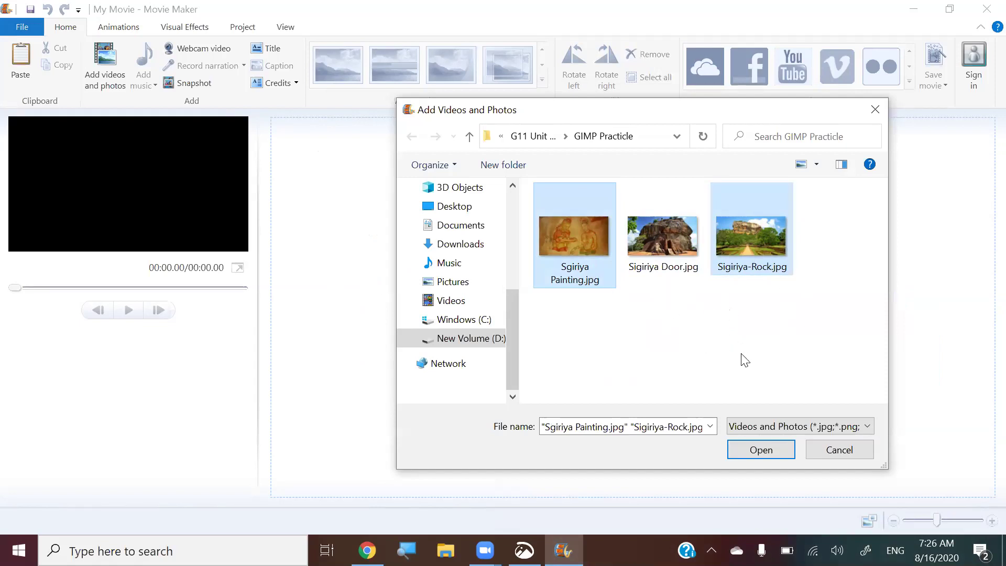
pyautogui.keyDown('ctrl'); pyautogui.click(643, 251); pyautogui.keyUp('ctrl')
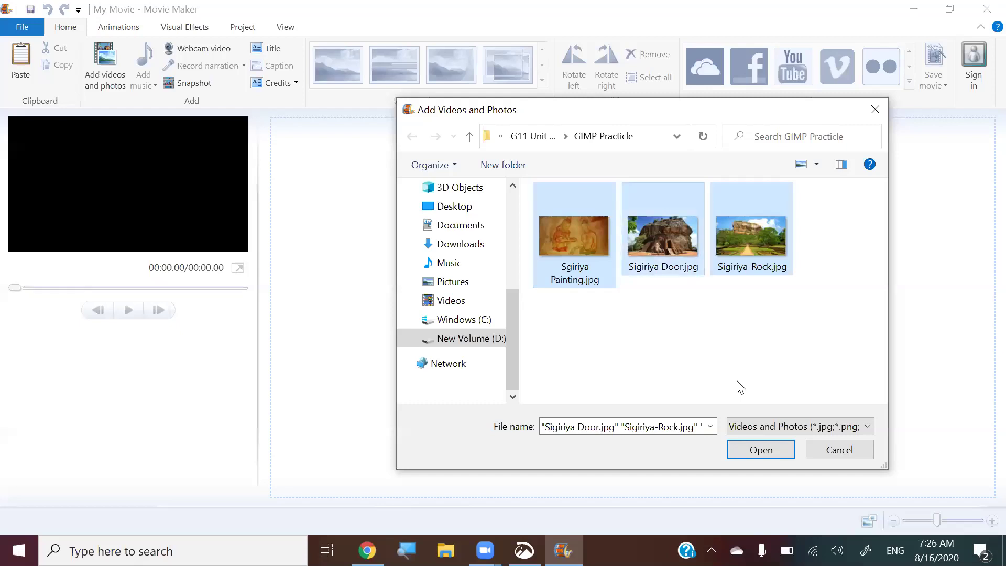
pyautogui.click(769, 451)
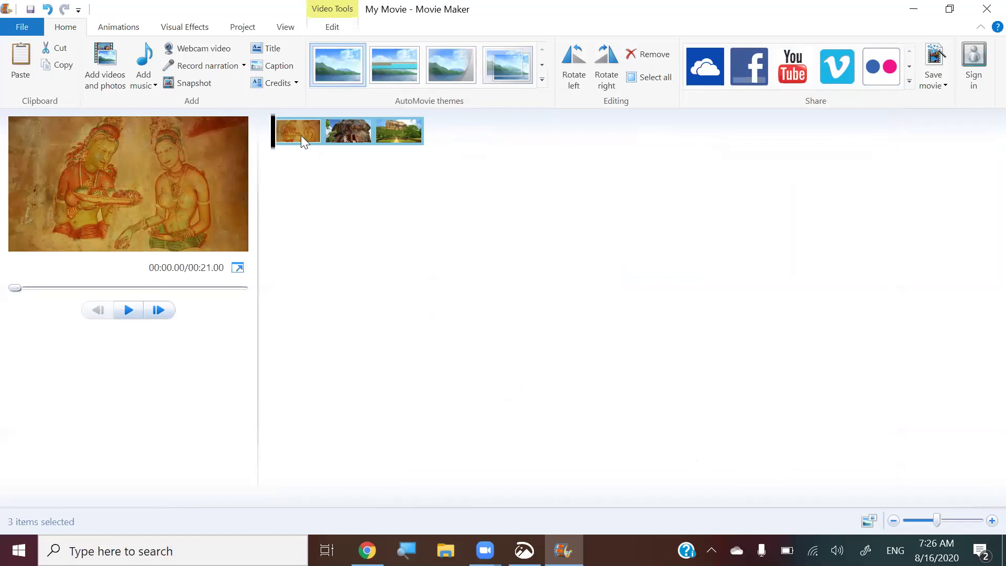
pyautogui.moveTo(296, 129)
pyautogui.click(127, 310)
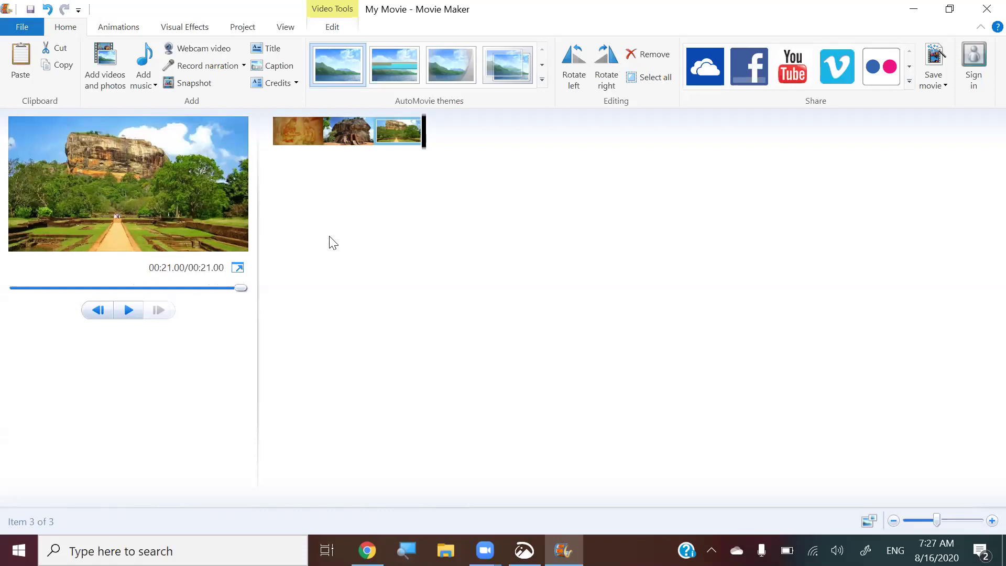
# Reorder the storyboard photos so the rock photo comes first, the door photo second and the painting last
pyautogui.click(344, 135)
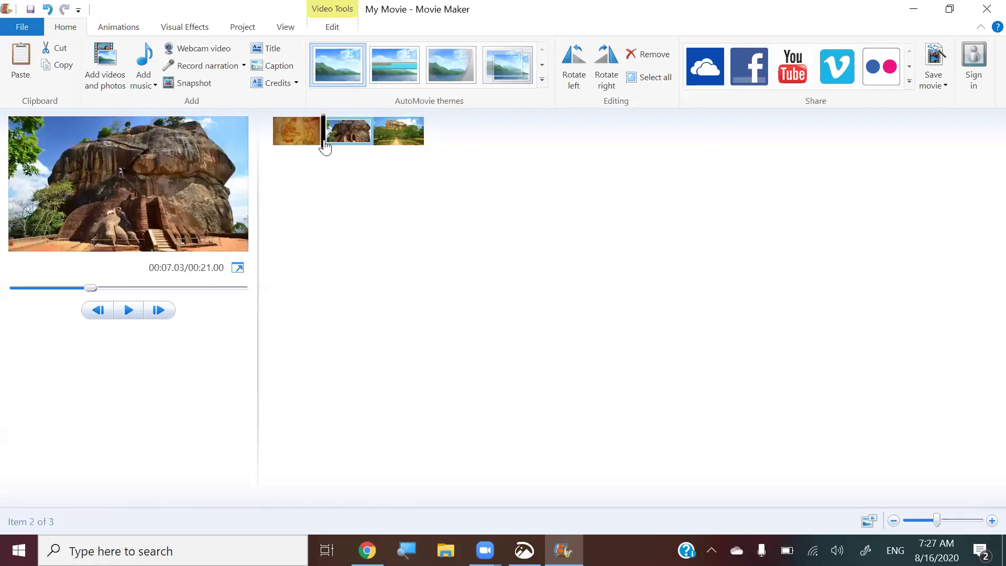
pyautogui.click(397, 139)
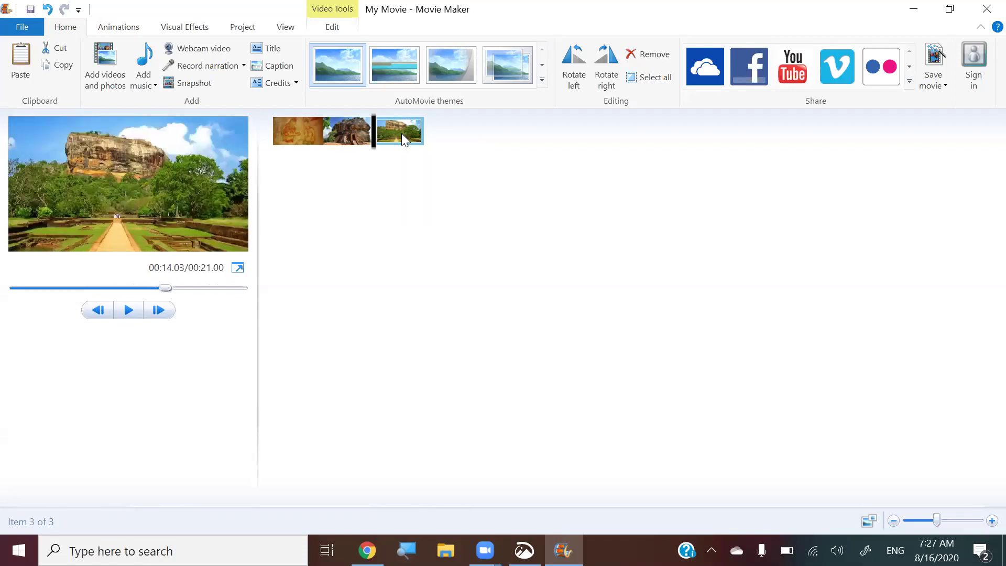
pyautogui.moveTo(401, 134); pyautogui.dragTo(283, 135)
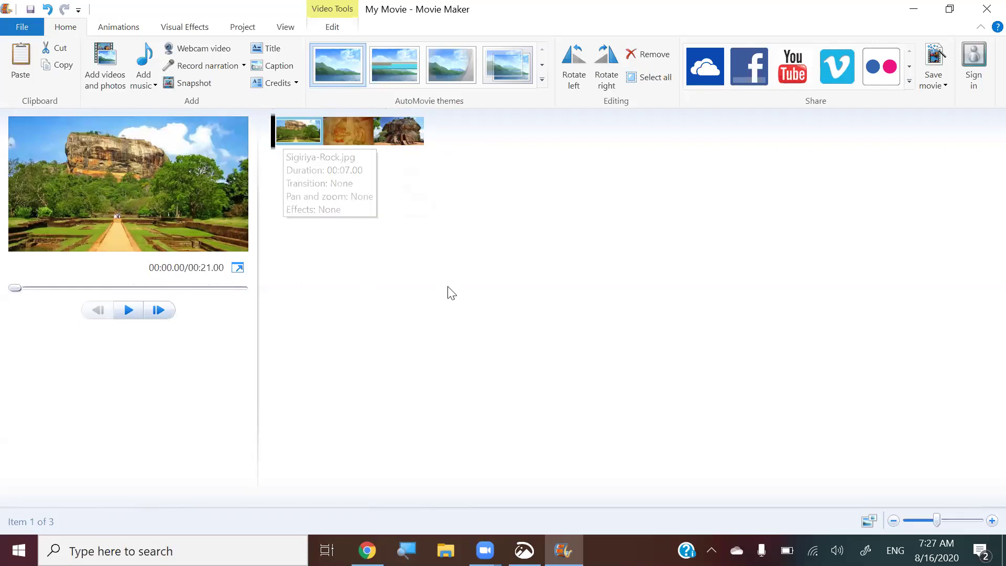
pyautogui.moveTo(348, 132); pyautogui.dragTo(456, 141)
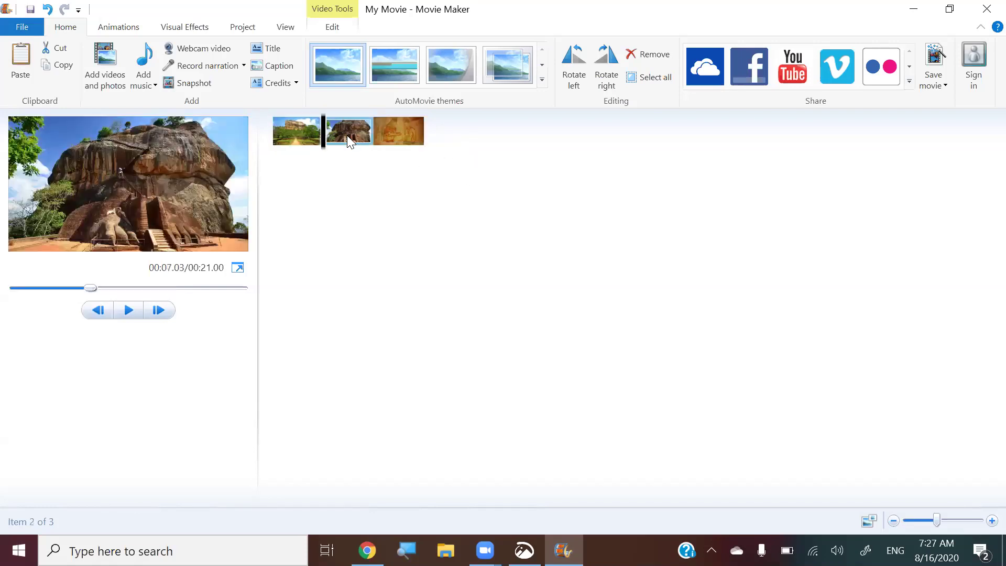
# Open the clip editing commands and select the photos in turn to examine their duration setting
pyautogui.doubleClick(383, 135)
pyautogui.click(298, 134)
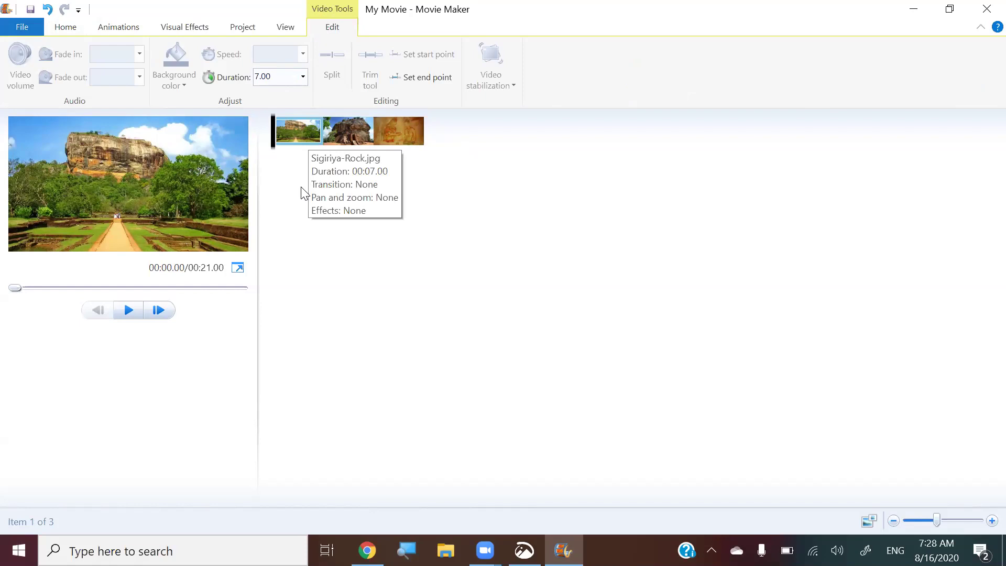
pyautogui.click(349, 132)
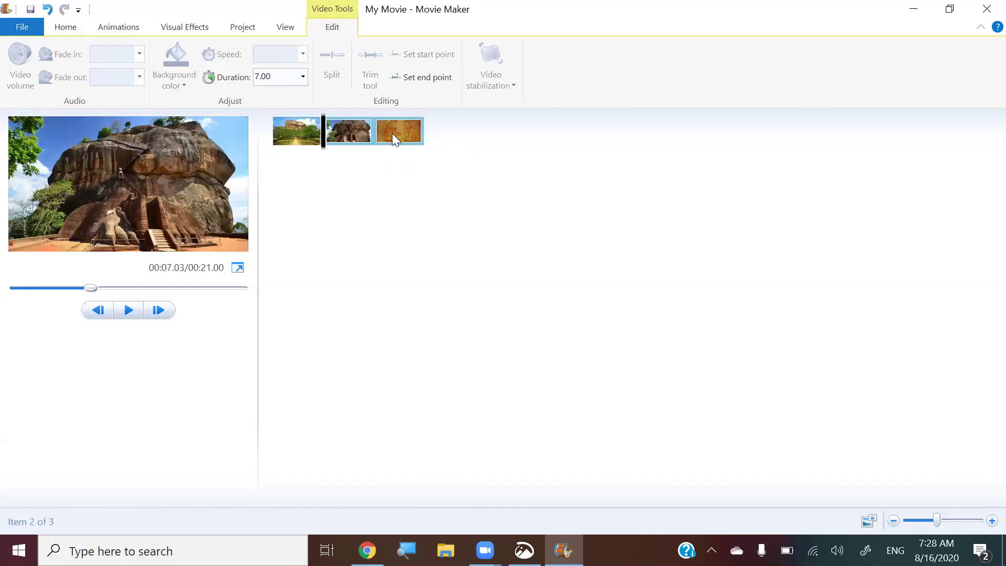
pyautogui.click(392, 133)
pyautogui.click(362, 131)
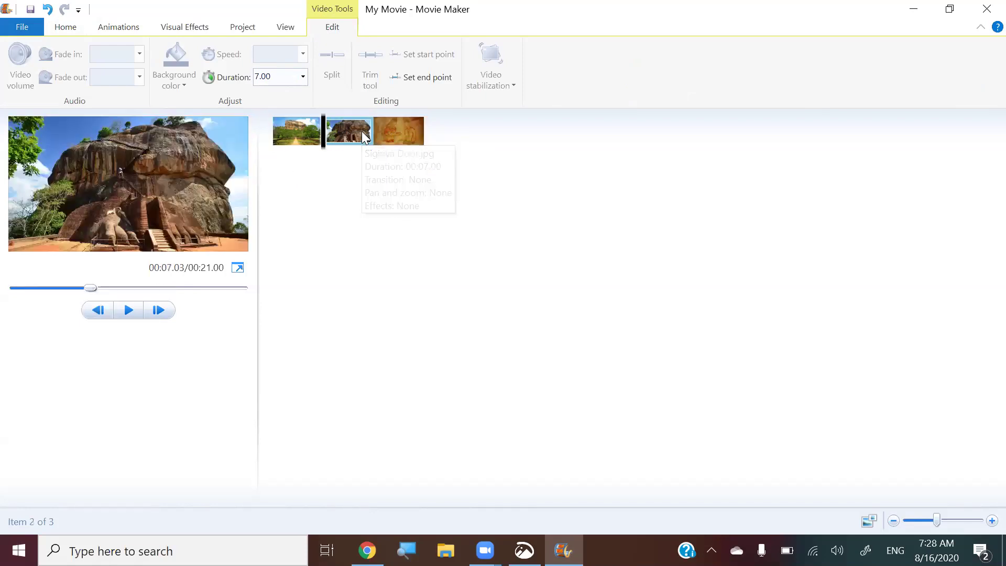
# Set the Sigiriya-Rock.jpg photo's duration to 20 seconds, and return it to 7 seconds
pyautogui.click(312, 131)
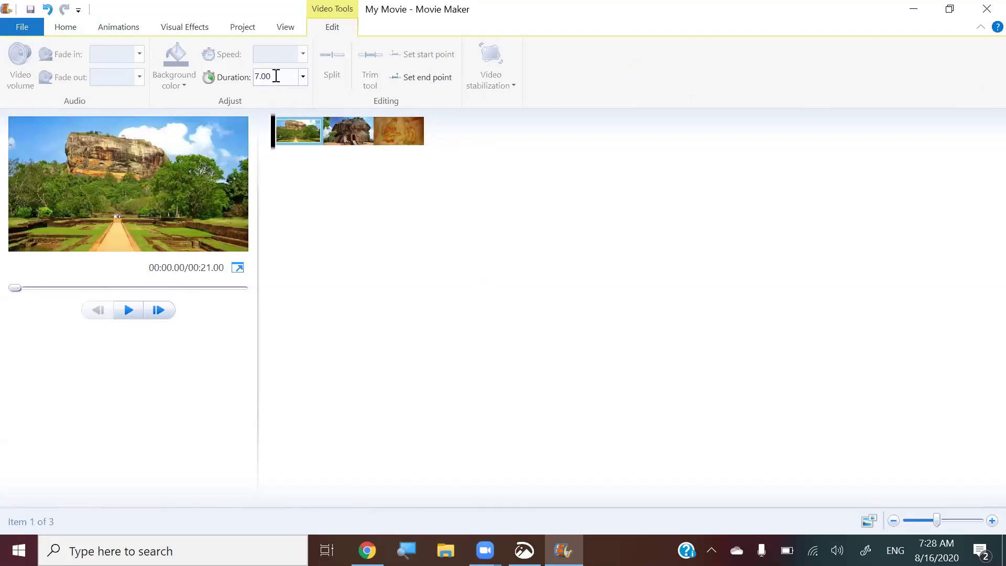
pyautogui.click(303, 78)
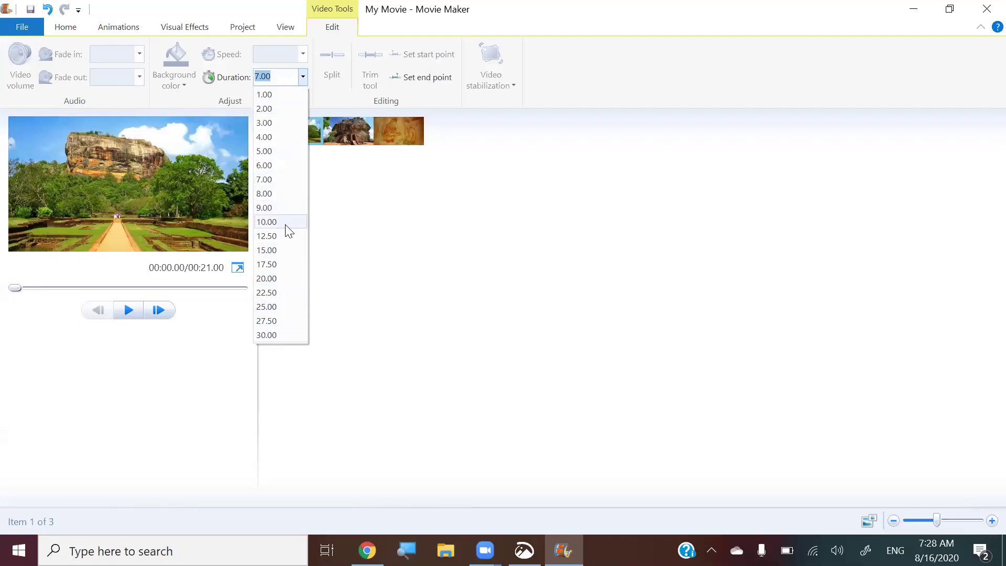
pyautogui.click(273, 280)
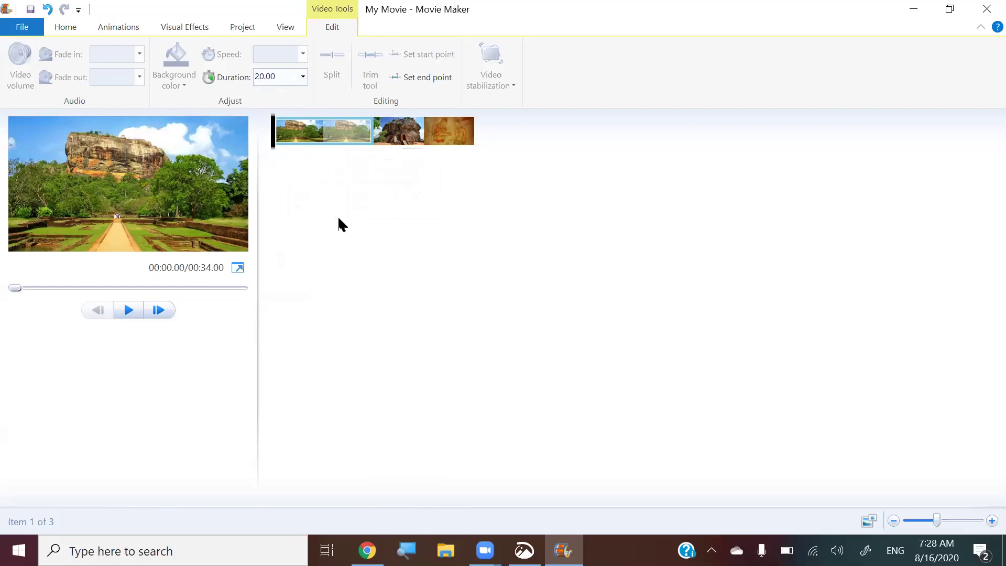
pyautogui.write('7')
pyautogui.press('Return')
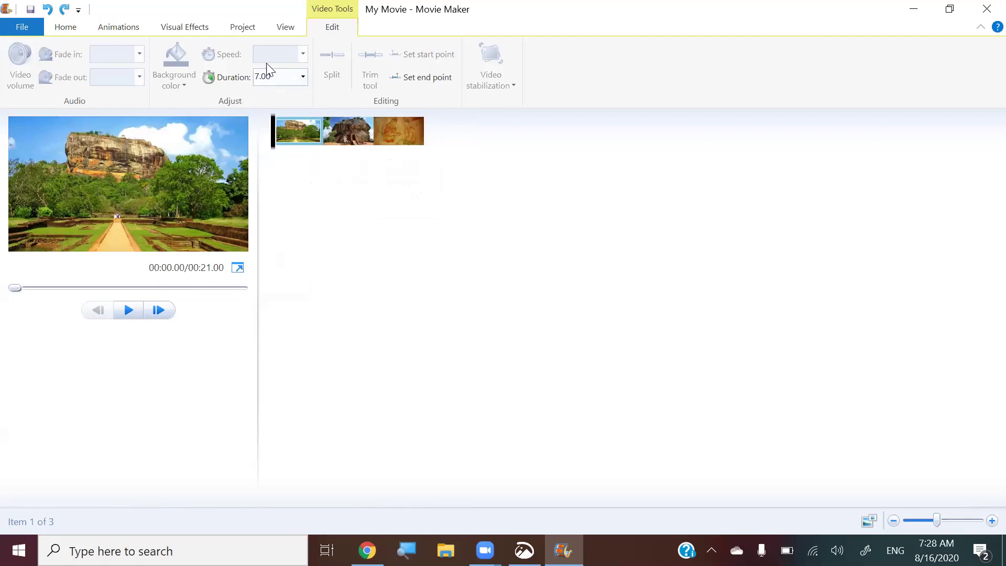
# Set the rock photo's duration to 20 seconds again, and enter a custom duration of 40 seconds
pyautogui.click(303, 76)
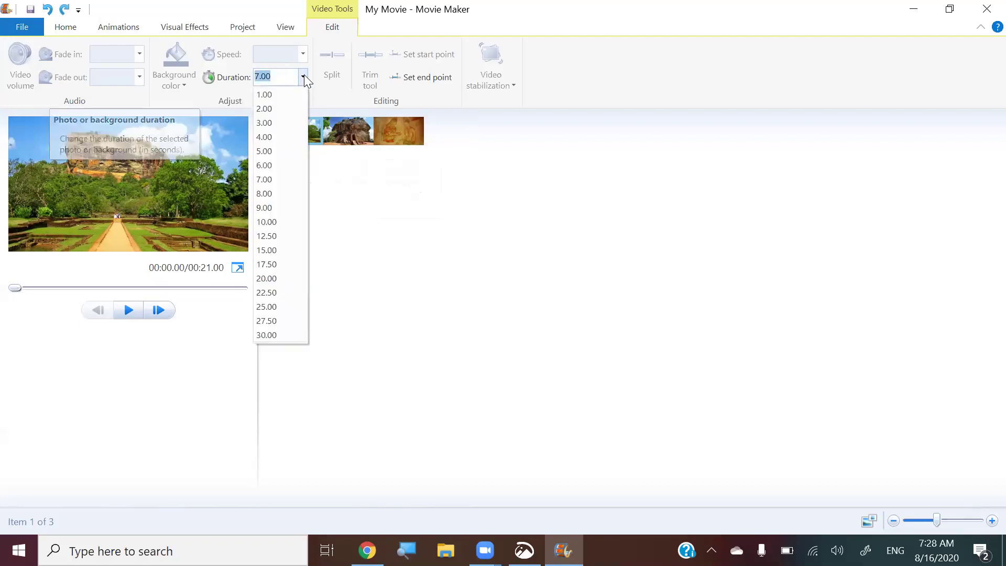
pyautogui.click(394, 212)
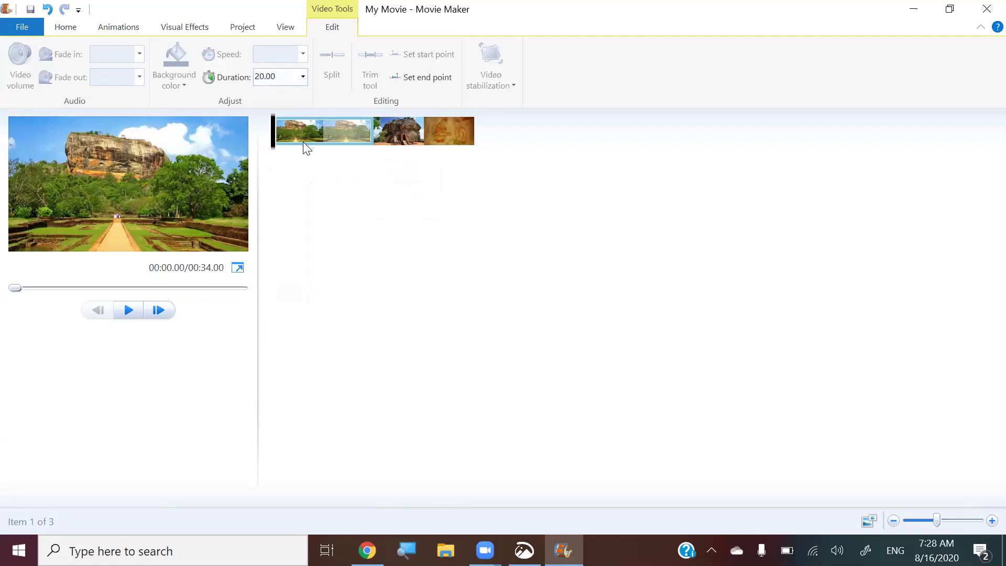
pyautogui.moveTo(303, 141)
pyautogui.click(303, 79)
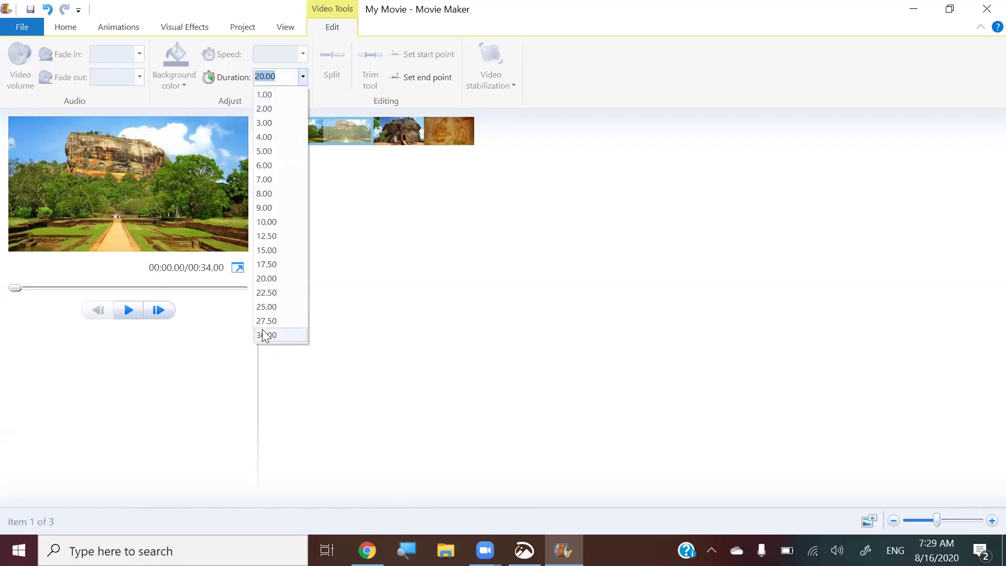
pyautogui.click(263, 77)
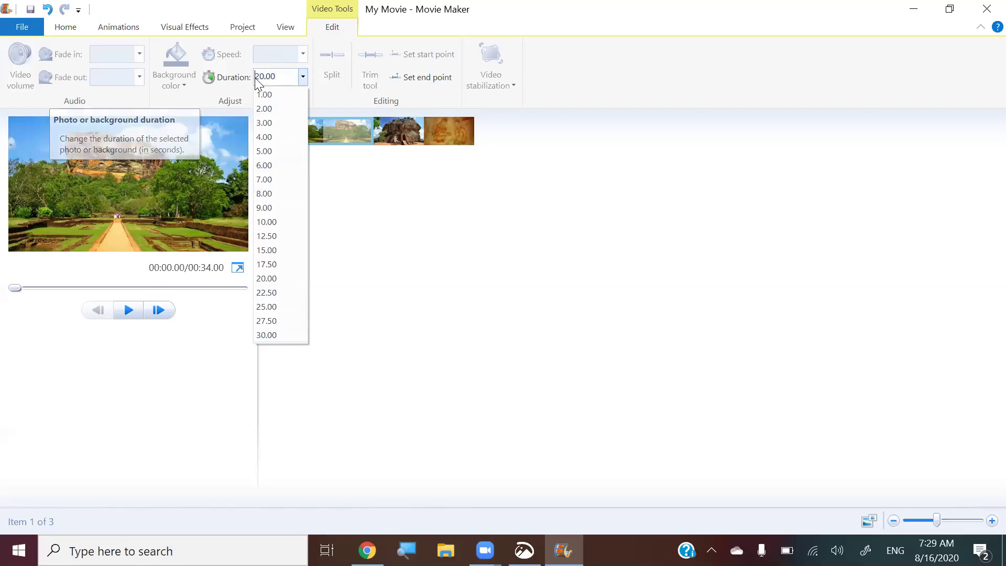
pyautogui.press('BackSpace')
pyautogui.write('4')
pyautogui.press('Return')
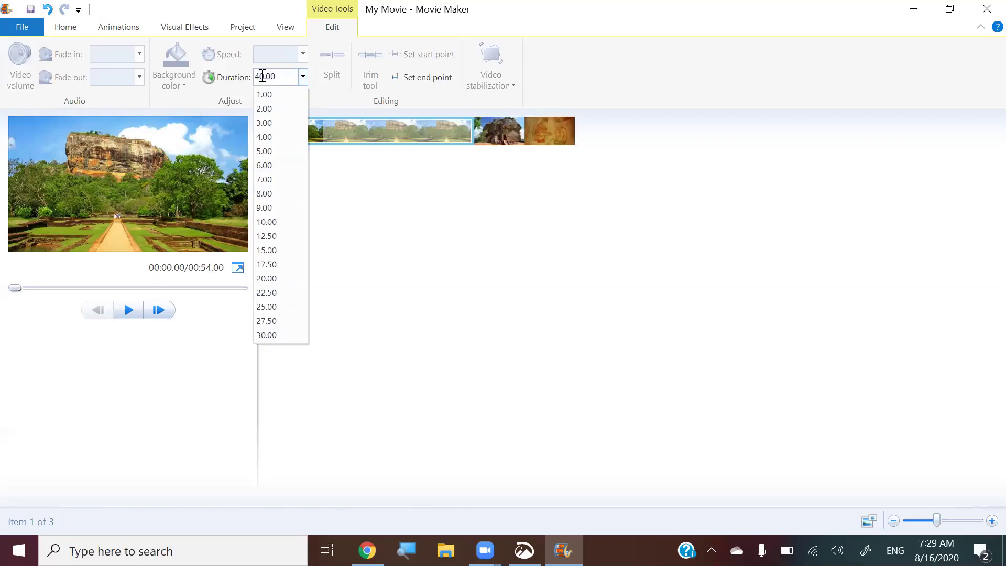
# Reset the rock photo's duration to 7 seconds using the preset durations
pyautogui.click(304, 75)
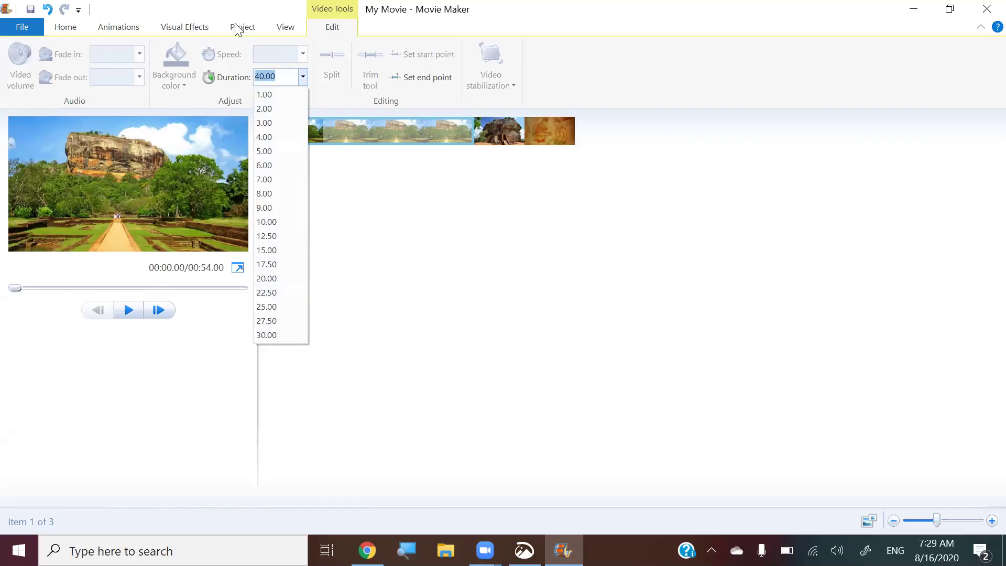
pyautogui.click(308, 149)
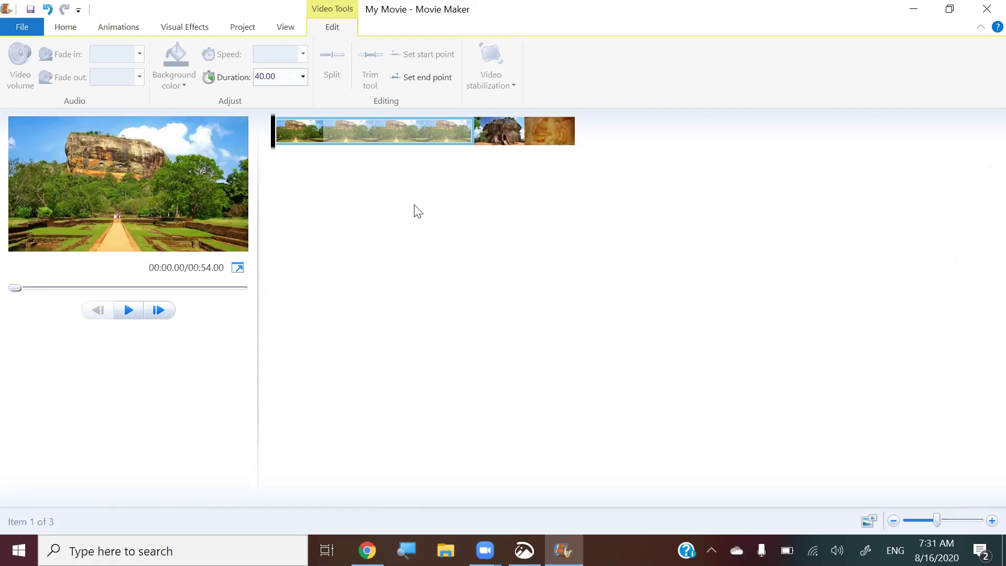
pyautogui.click(303, 77)
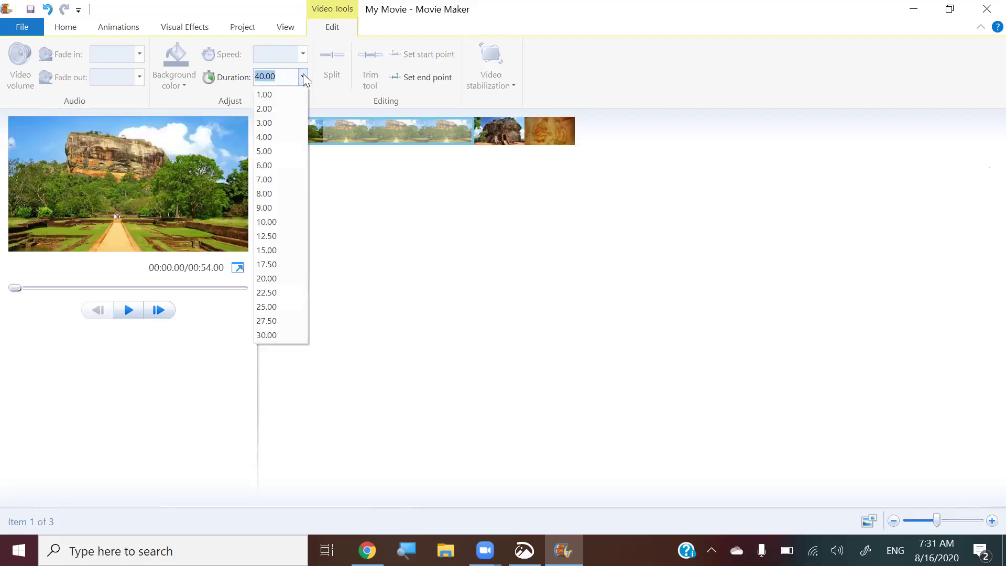
pyautogui.click(278, 179)
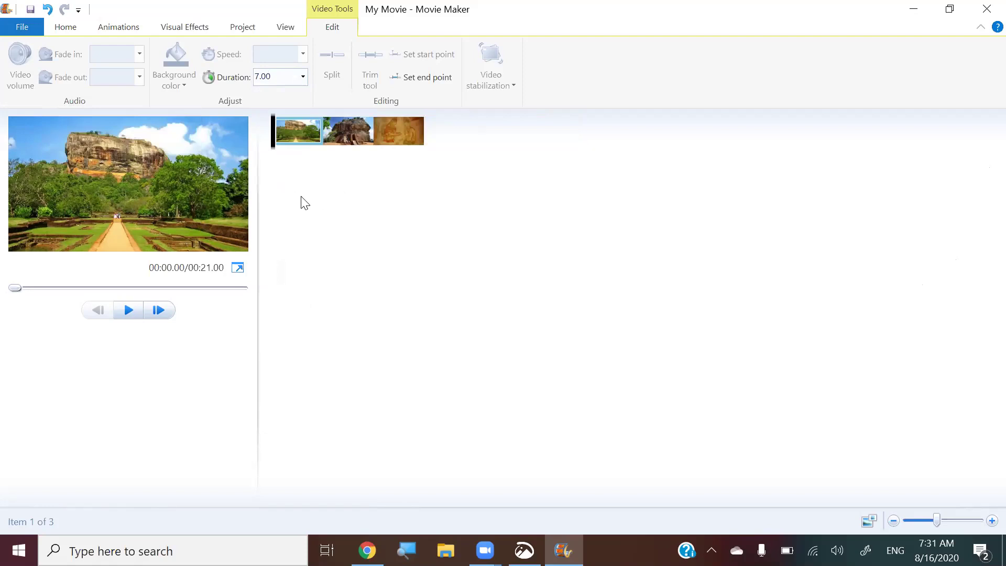
# Move the painting photo to the start of the storyboard and show the animation commands
pyautogui.moveTo(392, 135); pyautogui.dragTo(290, 148)
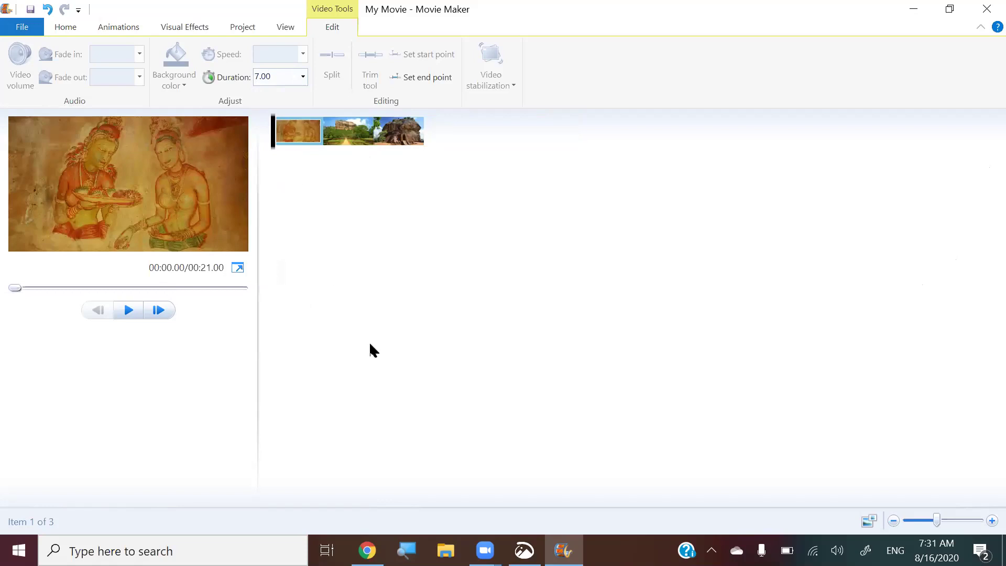
pyautogui.click(66, 26)
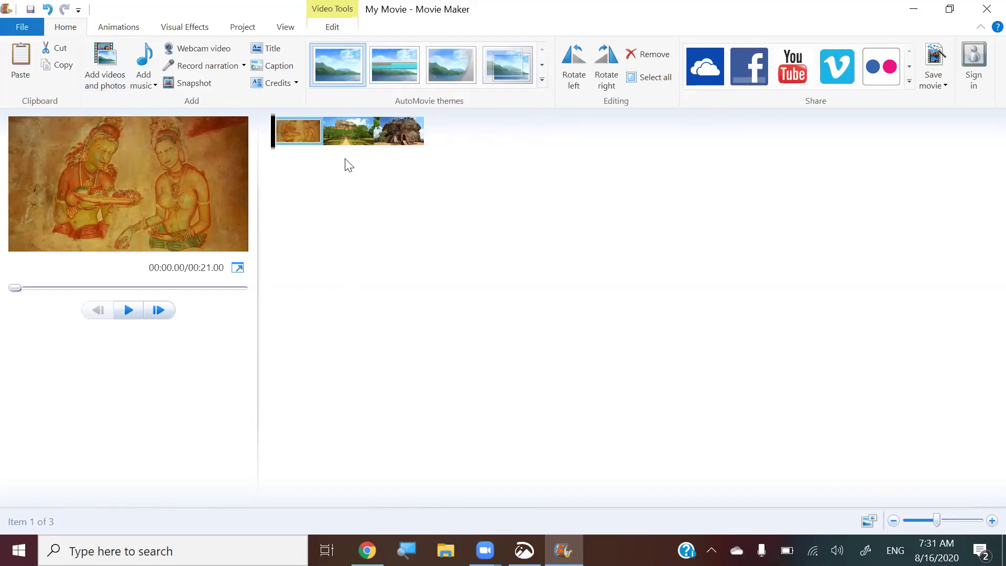
pyautogui.click(121, 28)
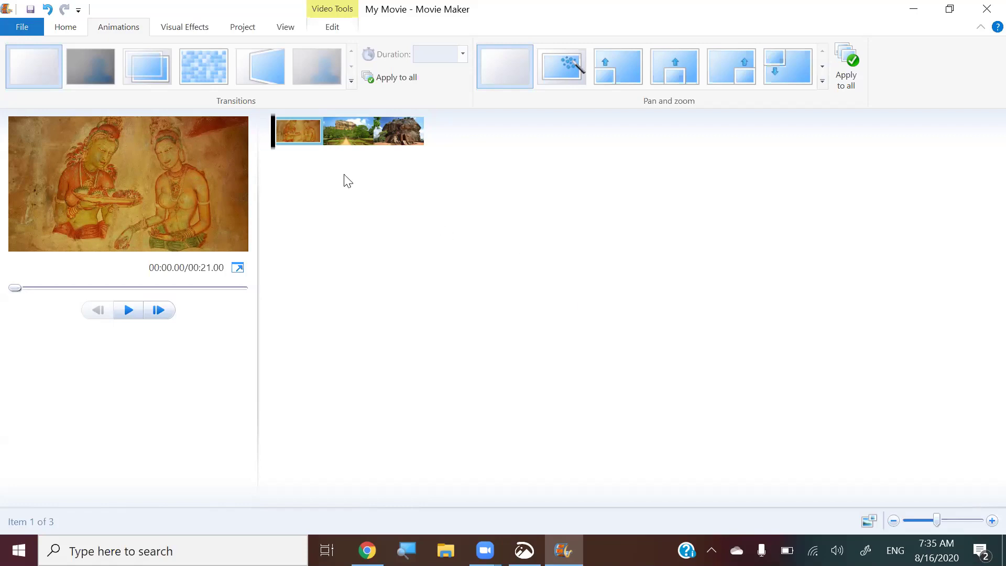
pyautogui.moveTo(306, 132)
pyautogui.click(484, 550)
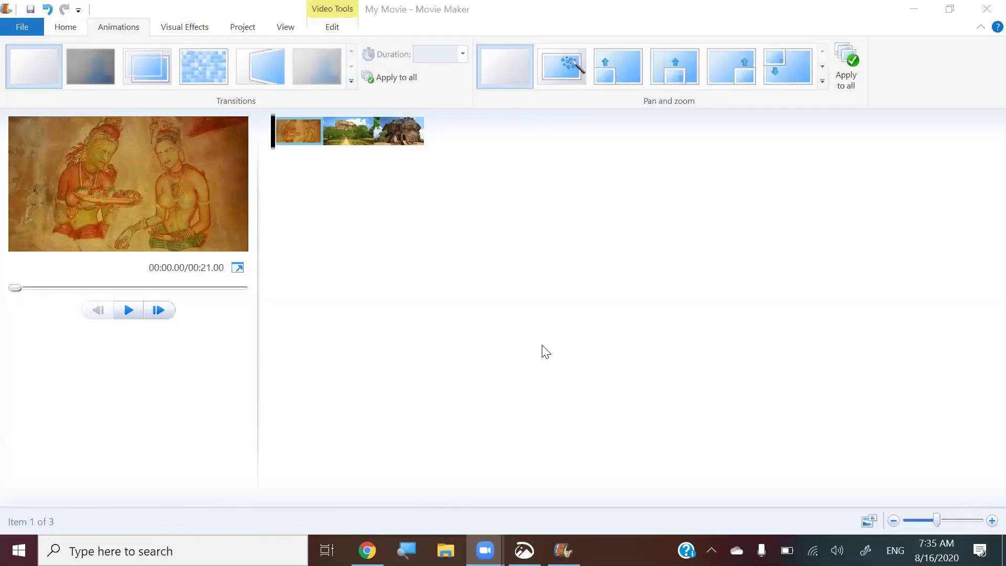
pyautogui.click(597, 255)
pyautogui.click(677, 142)
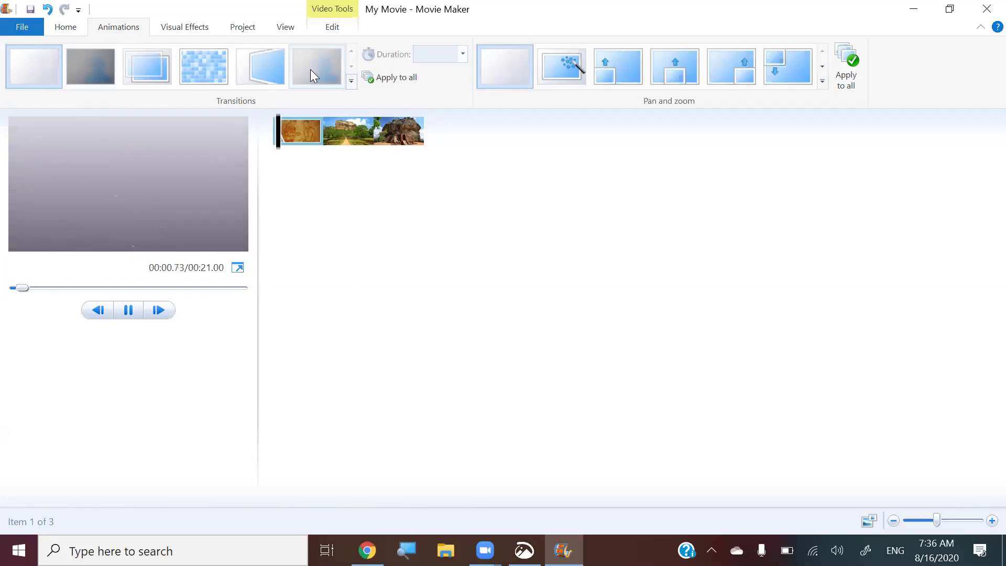
# Look through the full transitions gallery, including the Dissolves, Reveals and Cinematic groups, and close it without applying a transition
pyautogui.click(352, 82)
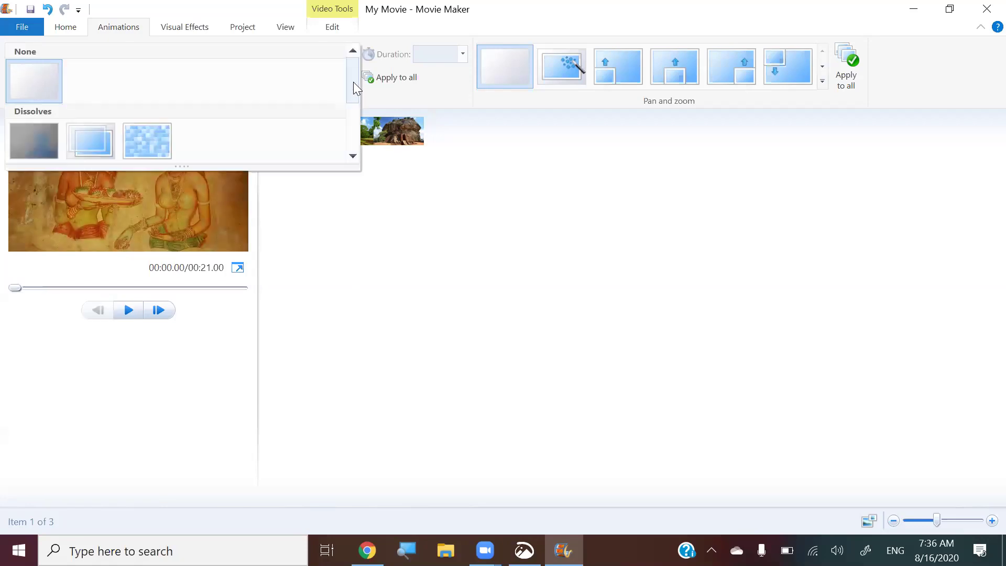
pyautogui.moveTo(353, 82); pyautogui.dragTo(348, 144)
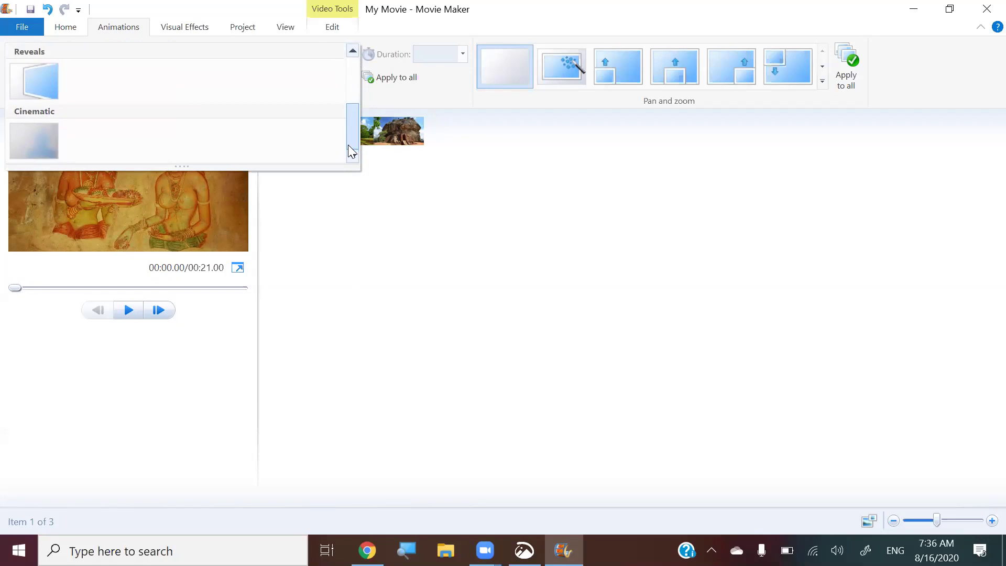
pyautogui.moveTo(350, 146); pyautogui.dragTo(351, 142)
pyautogui.scroll(10, 354, 90)
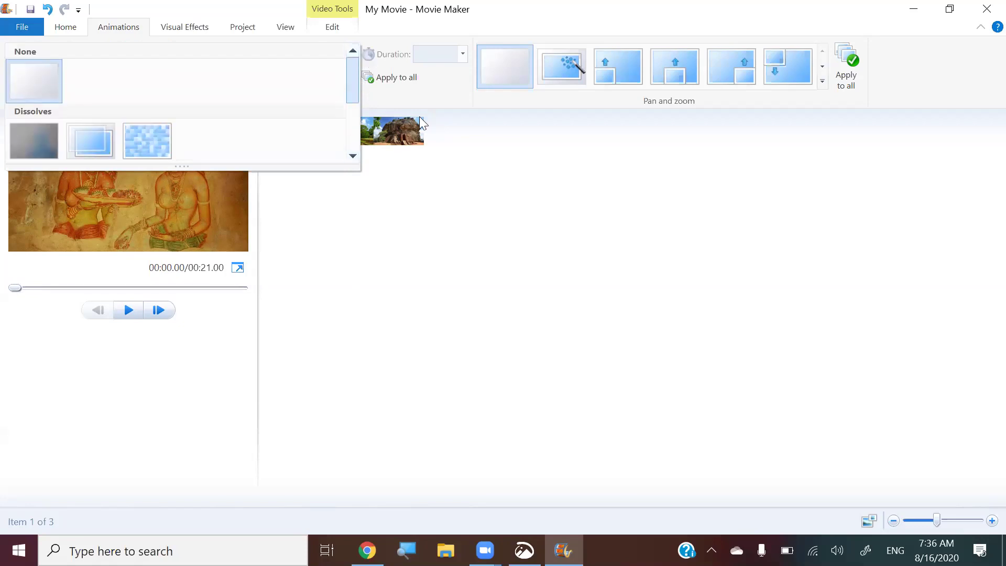
pyautogui.click(519, 195)
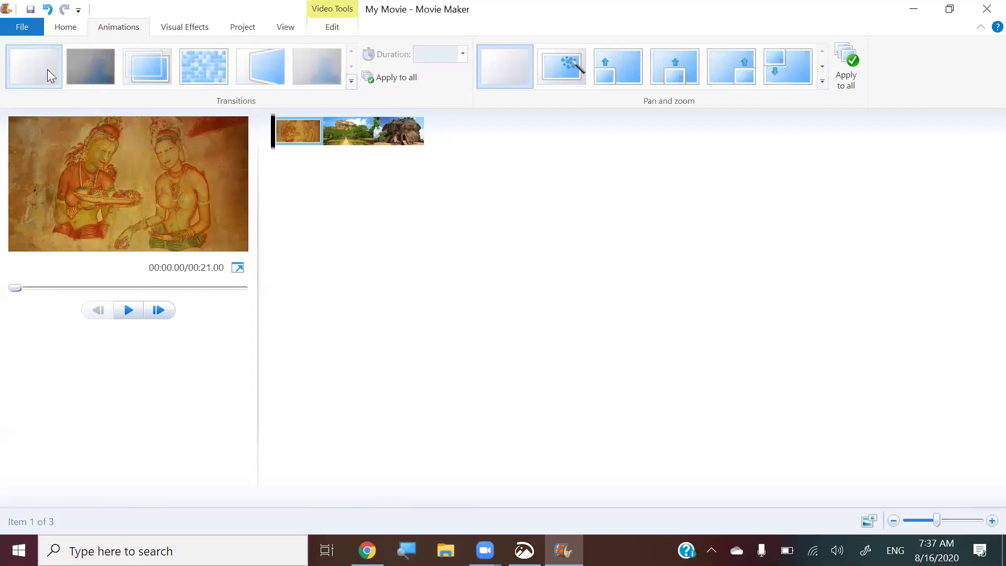
pyautogui.click(353, 85)
pyautogui.click(461, 250)
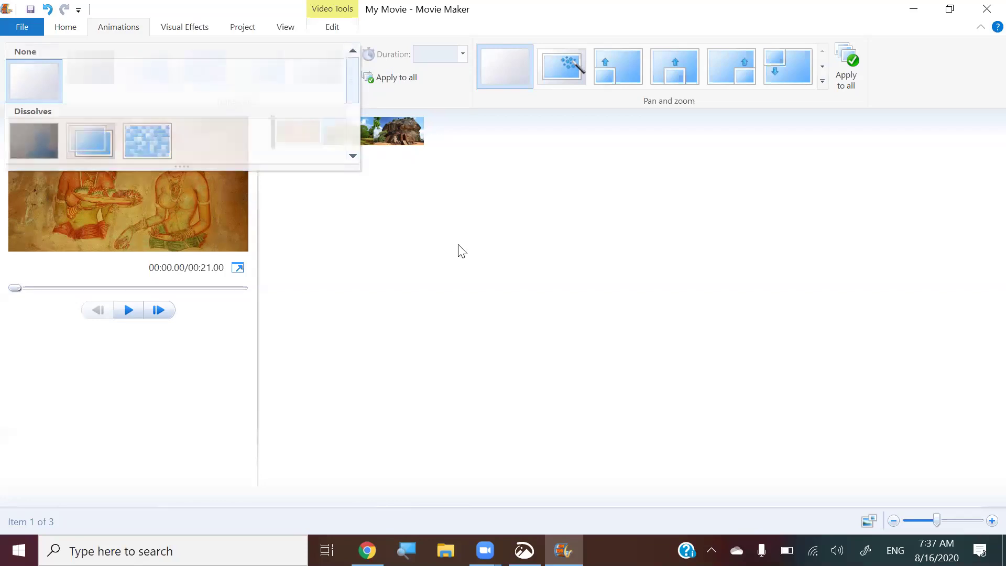
# Apply the Pixelate transition to the painting photo at the start of the movie
pyautogui.click(210, 74)
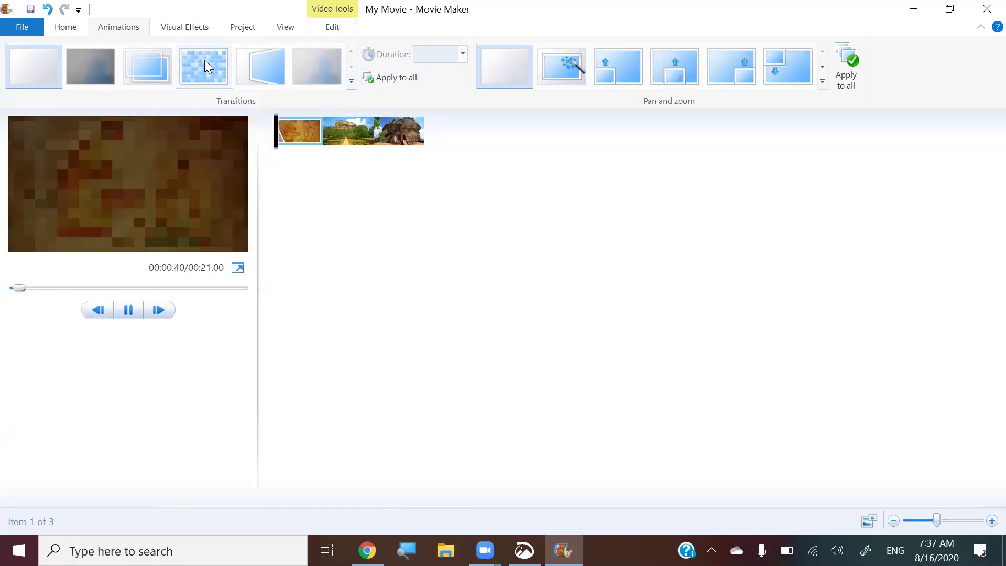
pyautogui.click(204, 60)
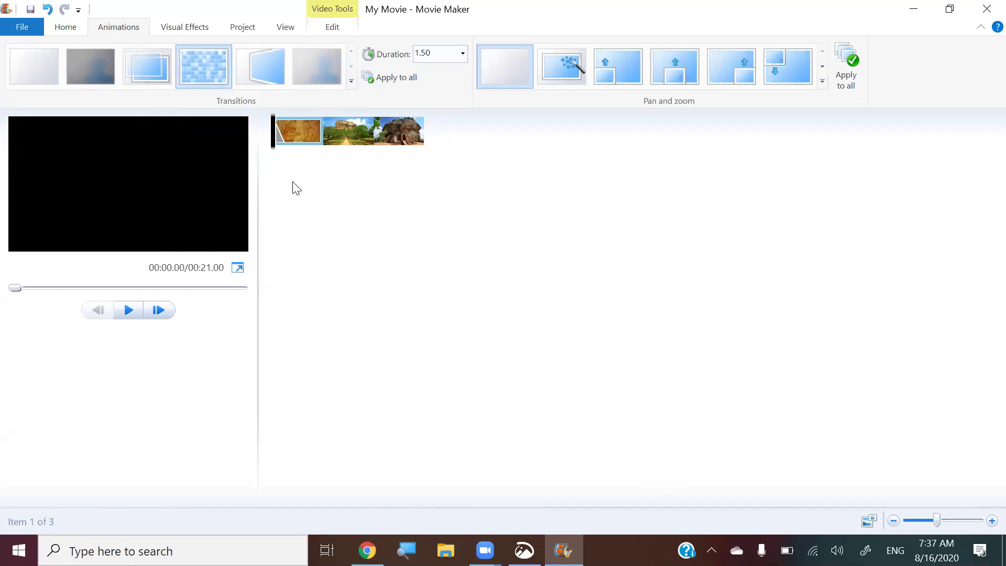
pyautogui.click(358, 141)
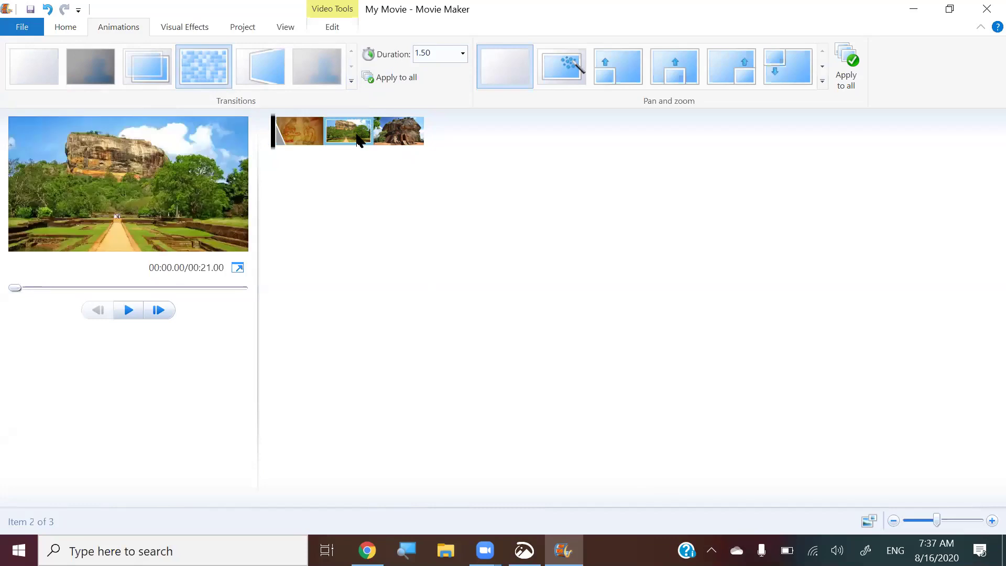
pyautogui.click(300, 134)
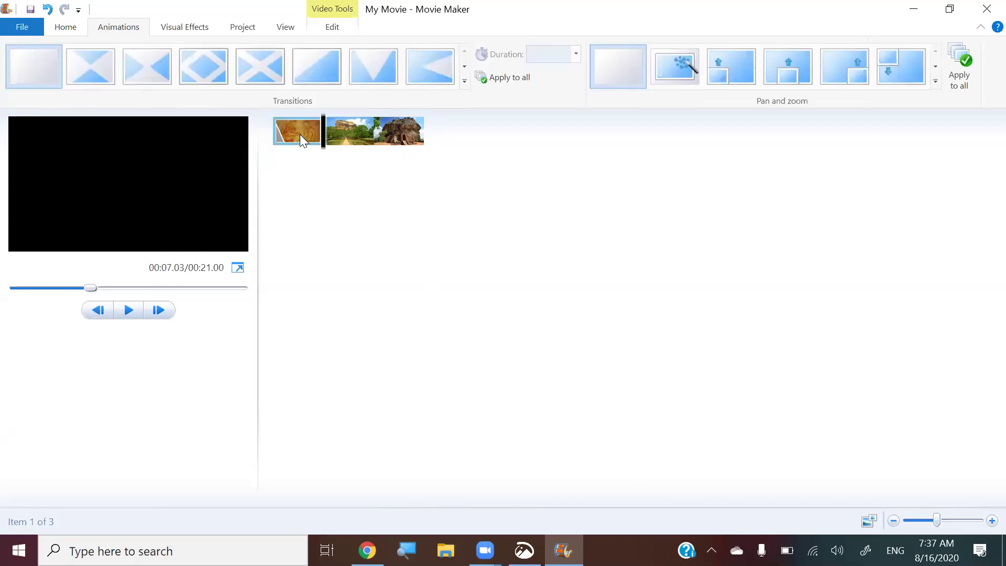
# Browse the transitions for the second photo, with the garden path, and apply the second transition of the Diagonals group to it
pyautogui.click(336, 135)
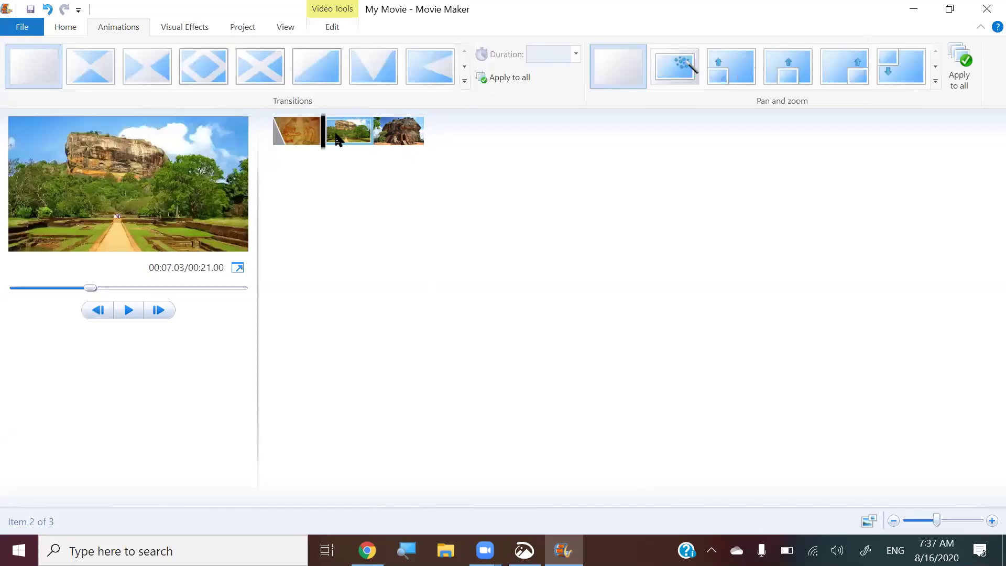
pyautogui.click(464, 81)
pyautogui.moveTo(631, 63); pyautogui.dragTo(646, 48)
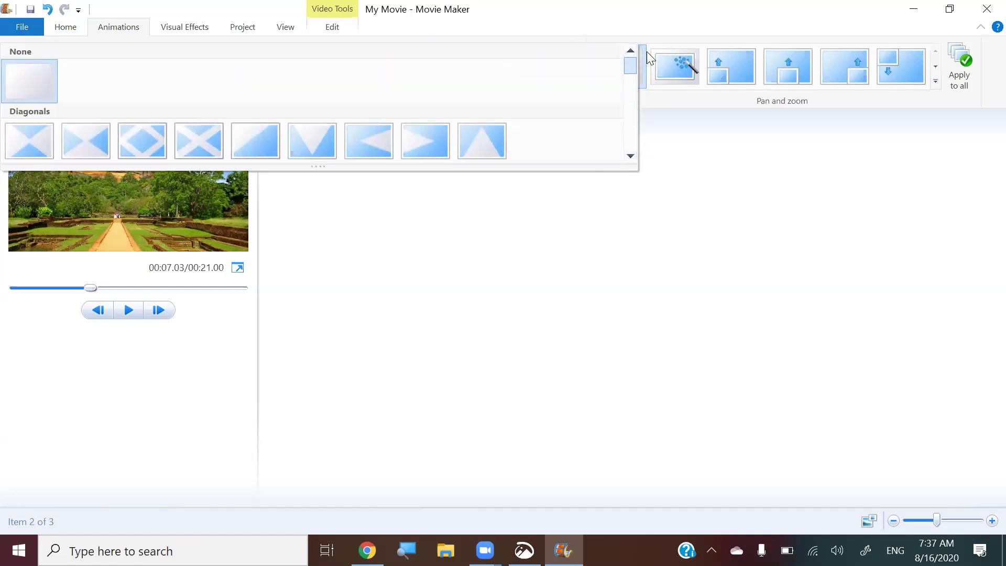
pyautogui.moveTo(647, 52); pyautogui.dragTo(687, 168)
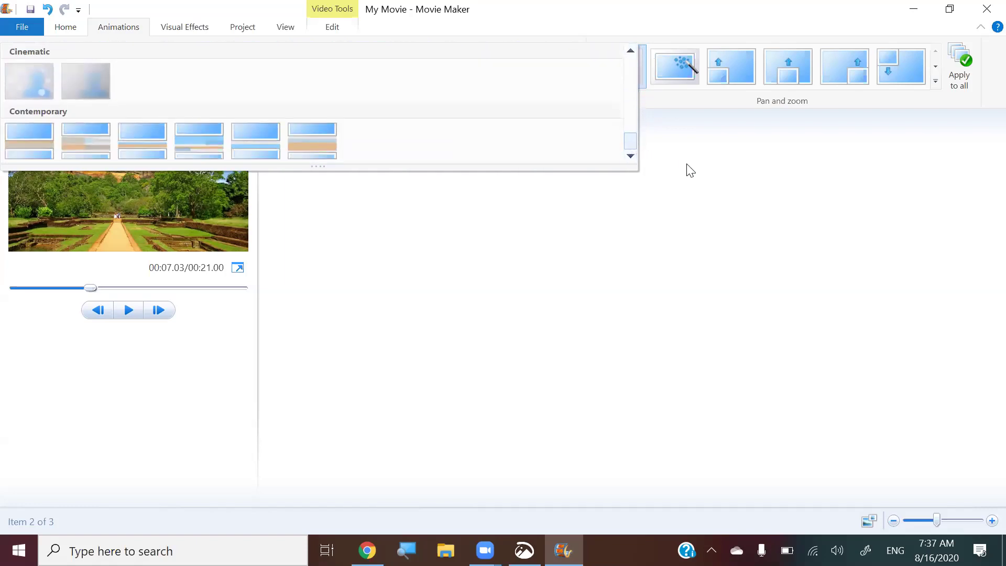
pyautogui.click(687, 168)
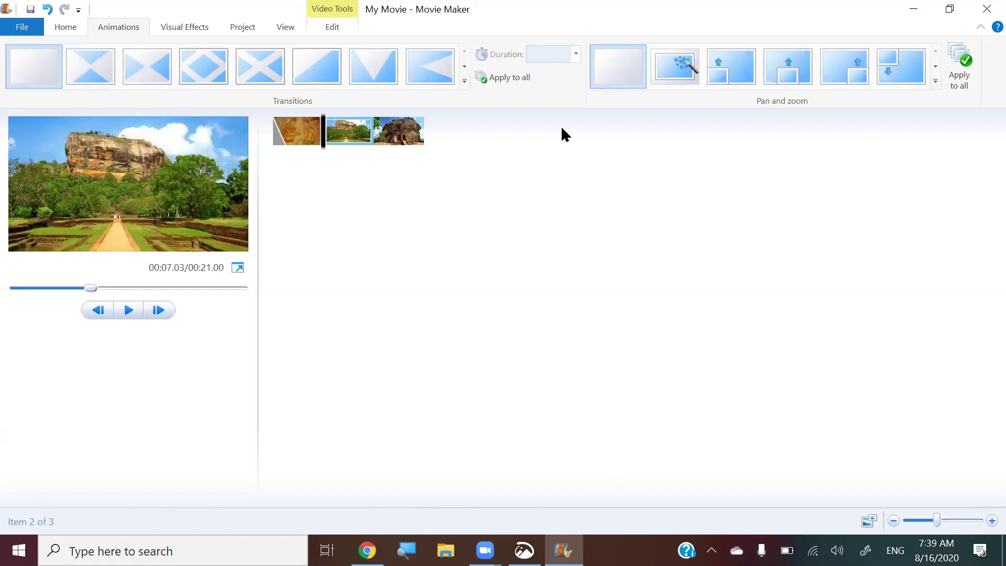
pyautogui.click(464, 81)
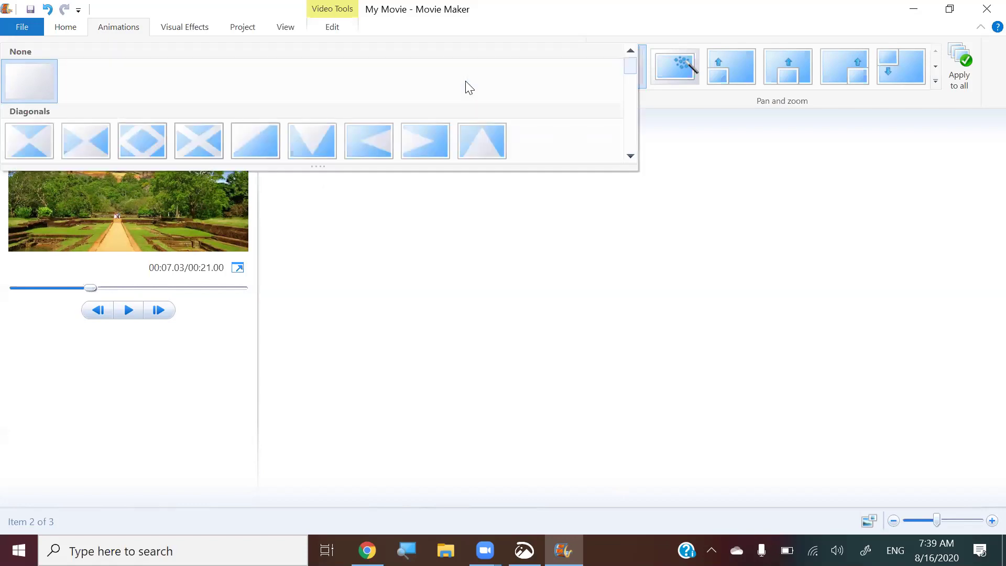
pyautogui.click(97, 140)
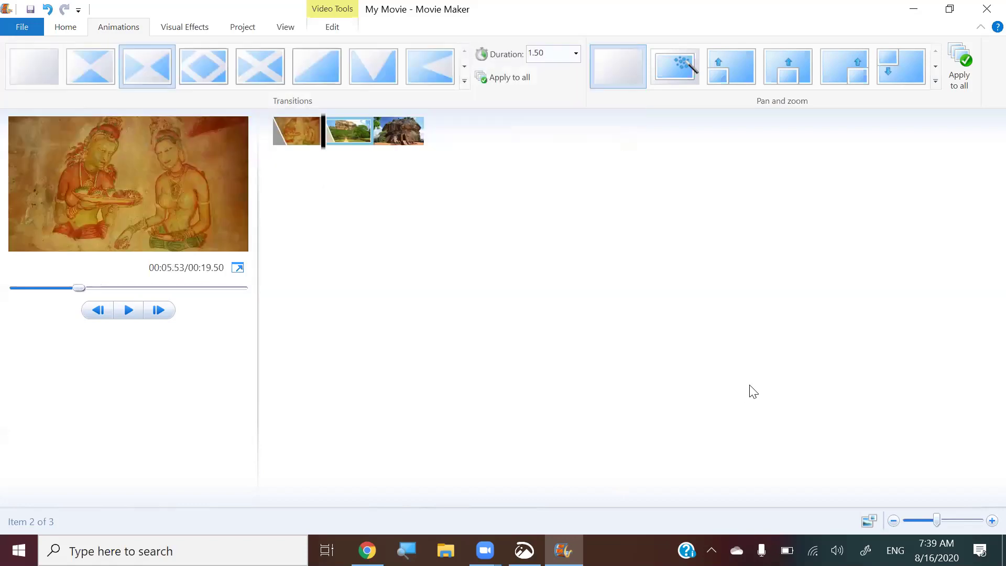
# Apply the grid-of-stars transition from Patterns and Shapes to the third photo, and play the movie from the beginning
pyautogui.click(389, 141)
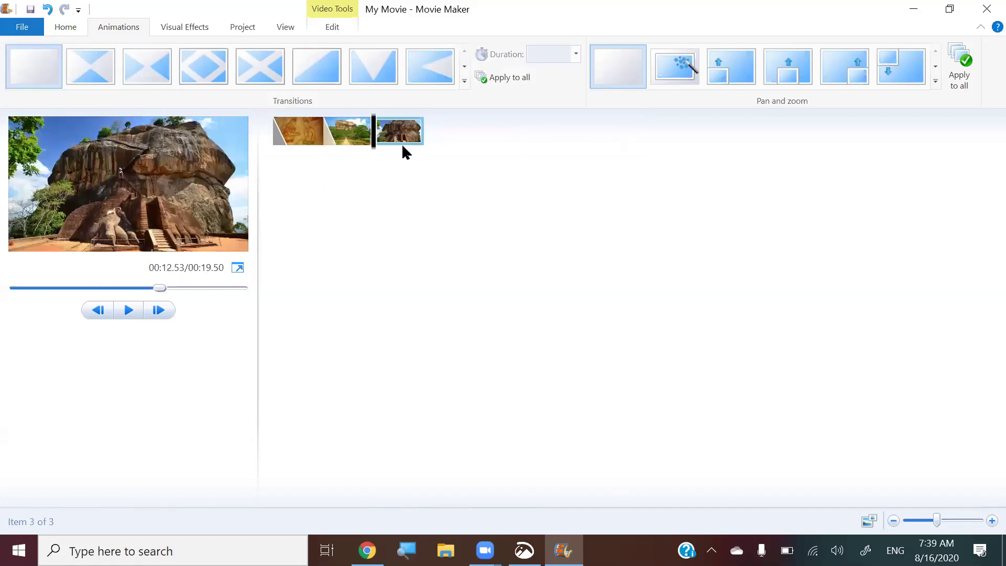
pyautogui.click(464, 81)
pyautogui.scroll(-3, 488, 93)
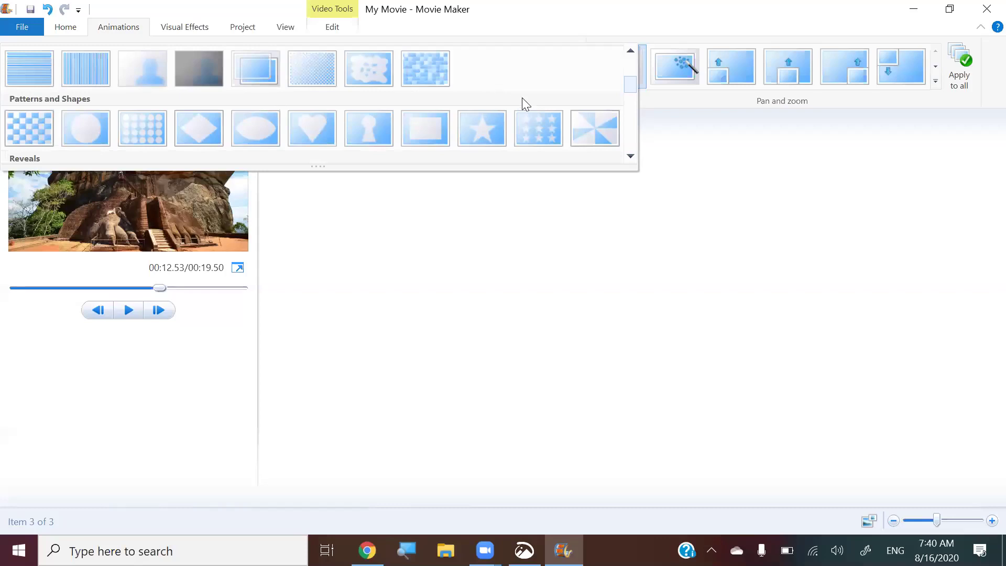
pyautogui.click(548, 128)
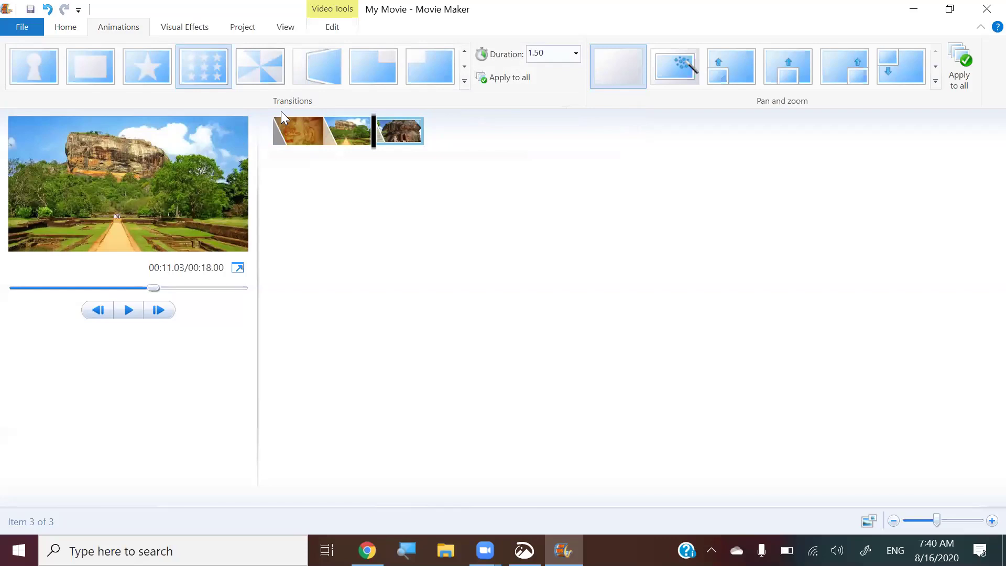
pyautogui.moveTo(151, 291); pyautogui.dragTo(2, 270)
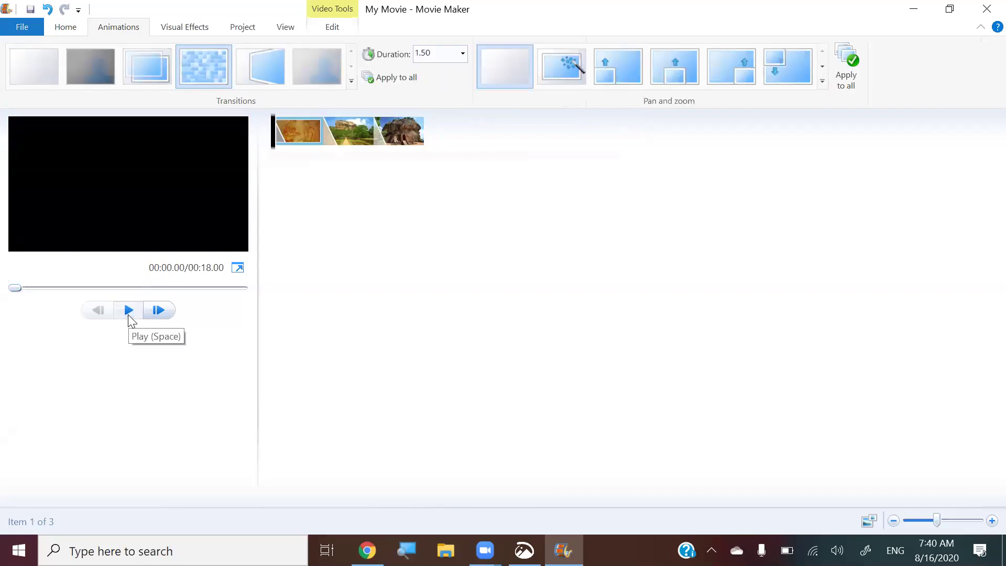
pyautogui.click(128, 310)
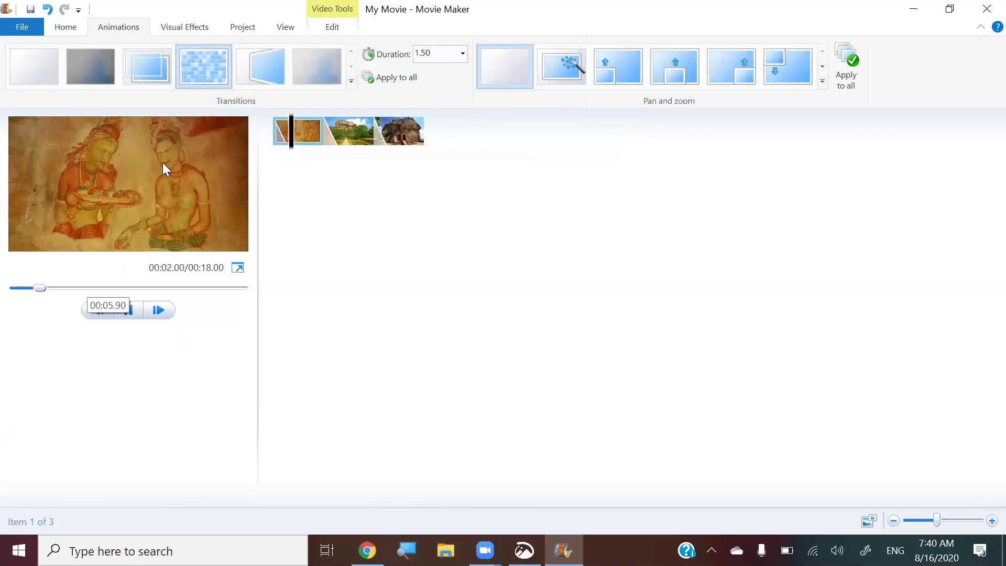
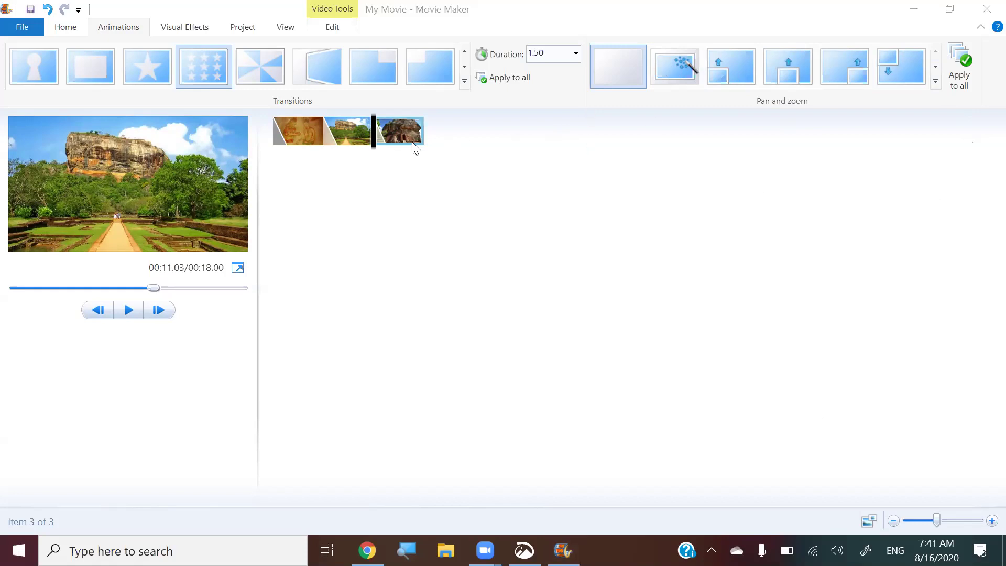
# Set the painting photo's transition duration to 3.50 seconds and play the movie to preview it
pyautogui.click(295, 137)
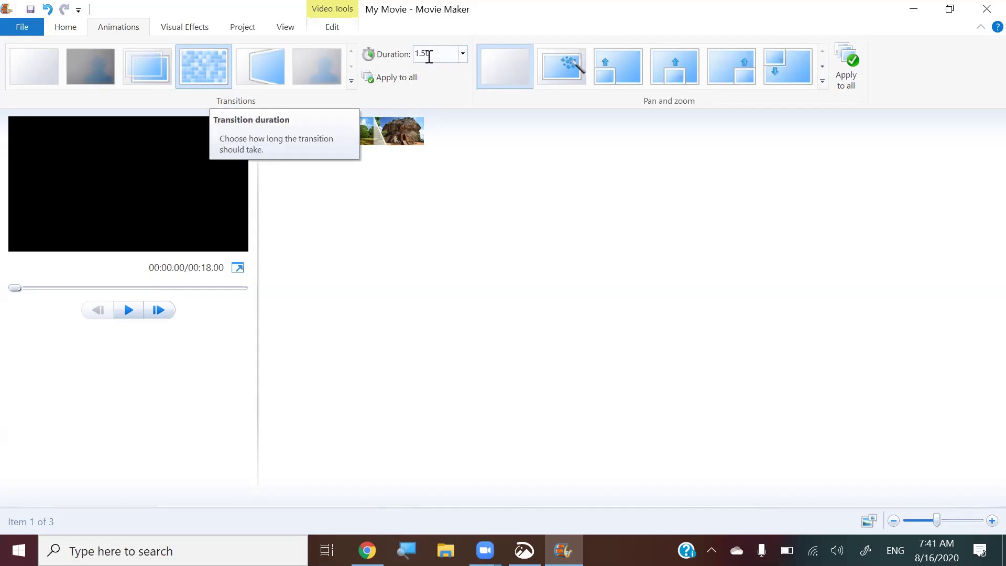
pyautogui.click(464, 54)
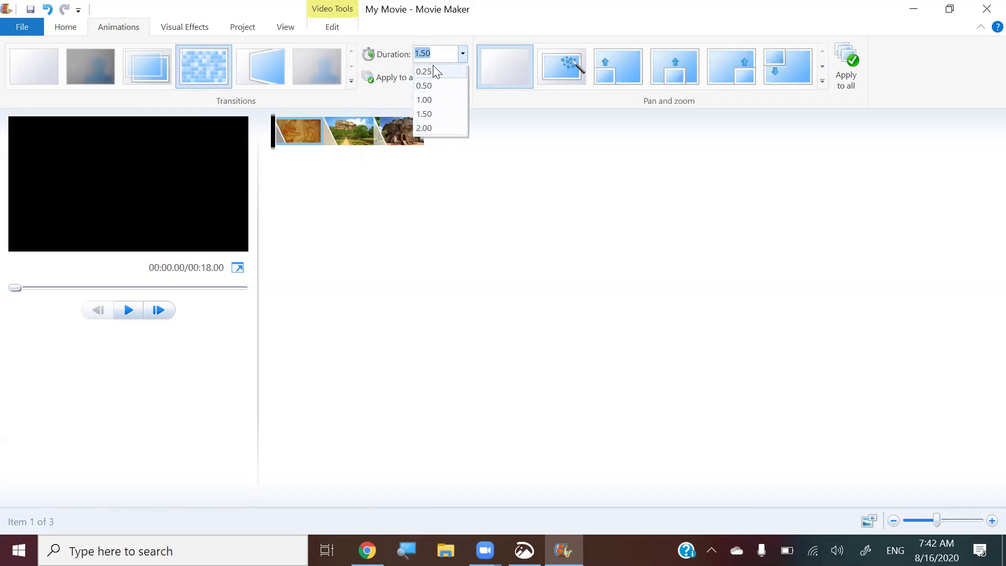
pyautogui.click(418, 52)
pyautogui.press('BackSpace')
pyautogui.write('3')
pyautogui.press('Return')
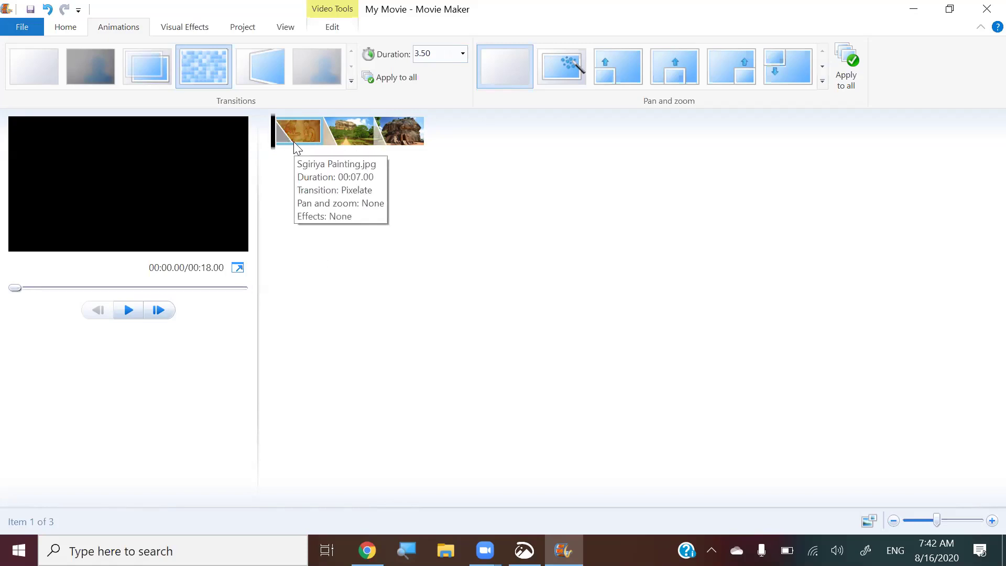
pyautogui.click(128, 310)
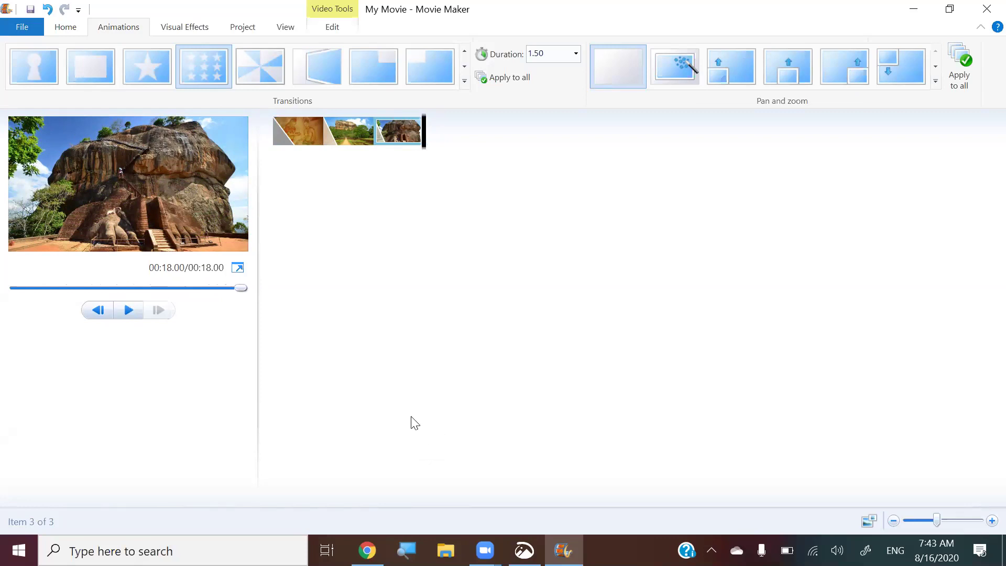
# Set the painting photo's transition duration to the preset 1.50 seconds
pyautogui.click(308, 128)
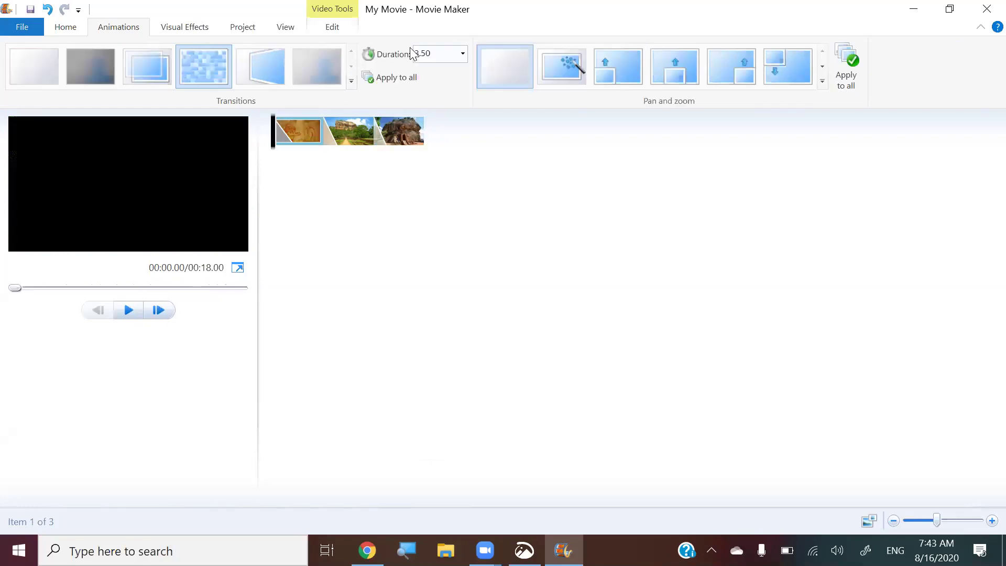
pyautogui.click(464, 55)
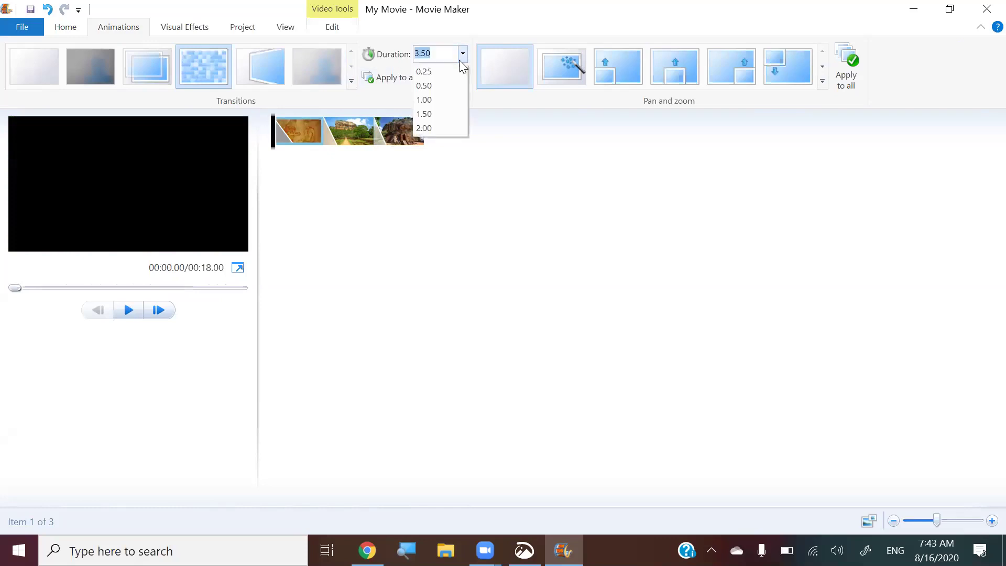
pyautogui.click(431, 114)
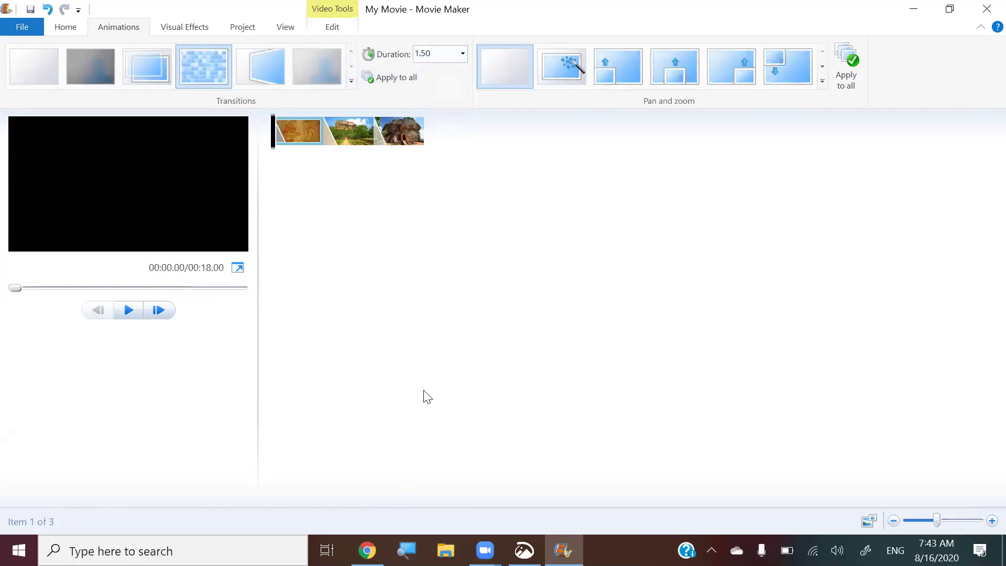
# Check the transition settings of each photo in turn, ending with the details of the painting photo
pyautogui.click(341, 141)
pyautogui.click(387, 128)
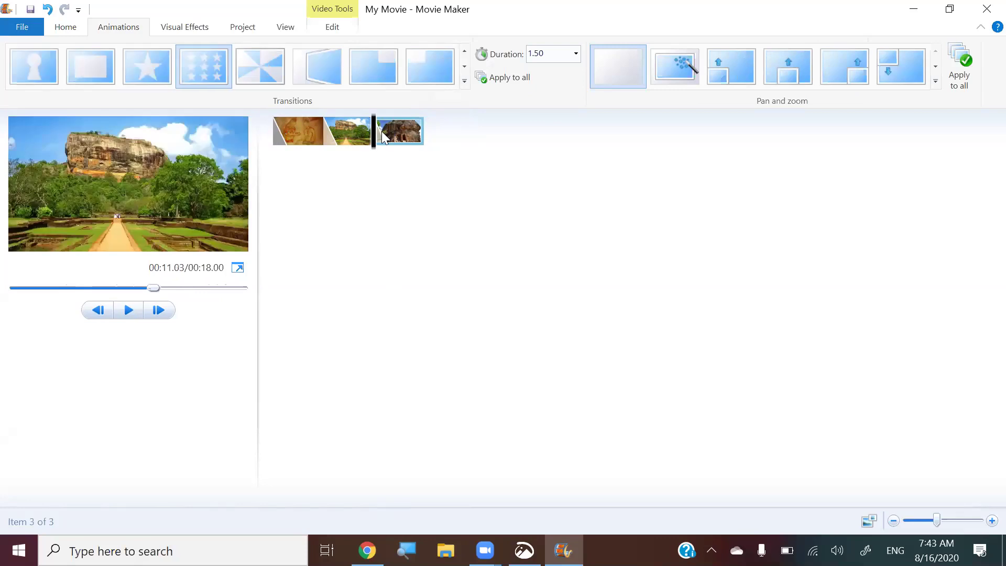
pyautogui.click(363, 137)
pyautogui.click(407, 126)
pyautogui.click(311, 131)
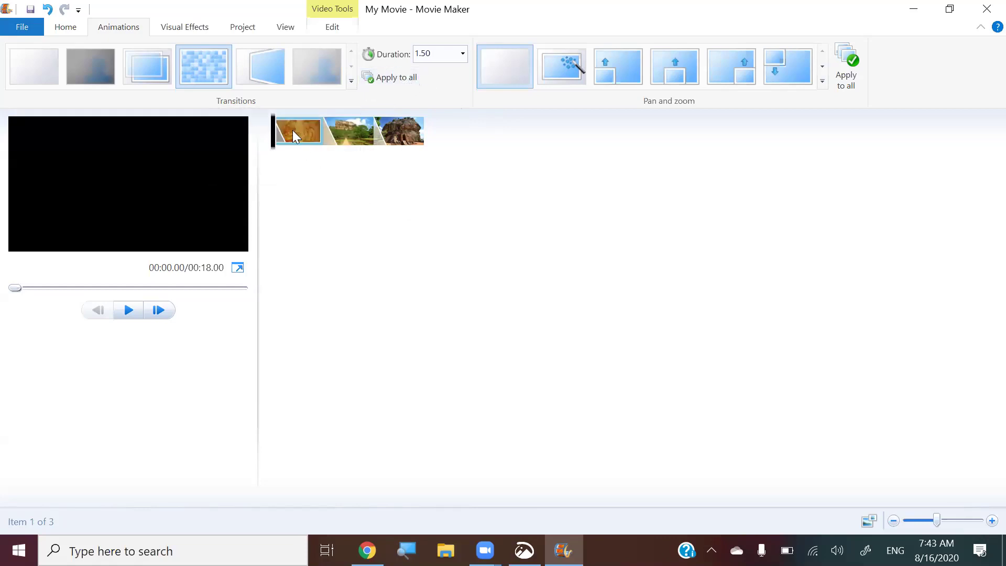
pyautogui.moveTo(312, 124)
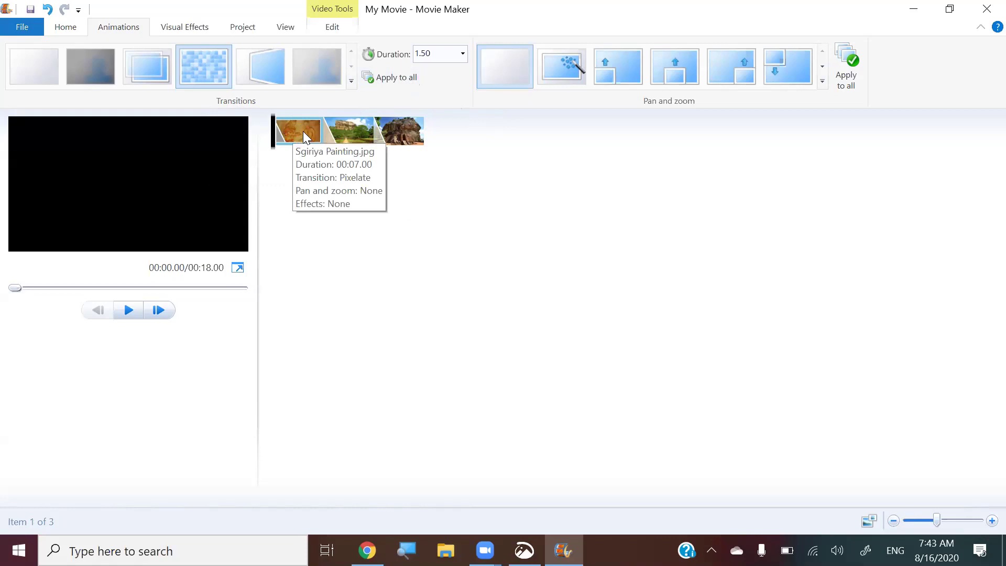
# Apply the painting photo's Pixelate transition to all photos in the movie, checking the transitions on the second and third photos
pyautogui.click(398, 77)
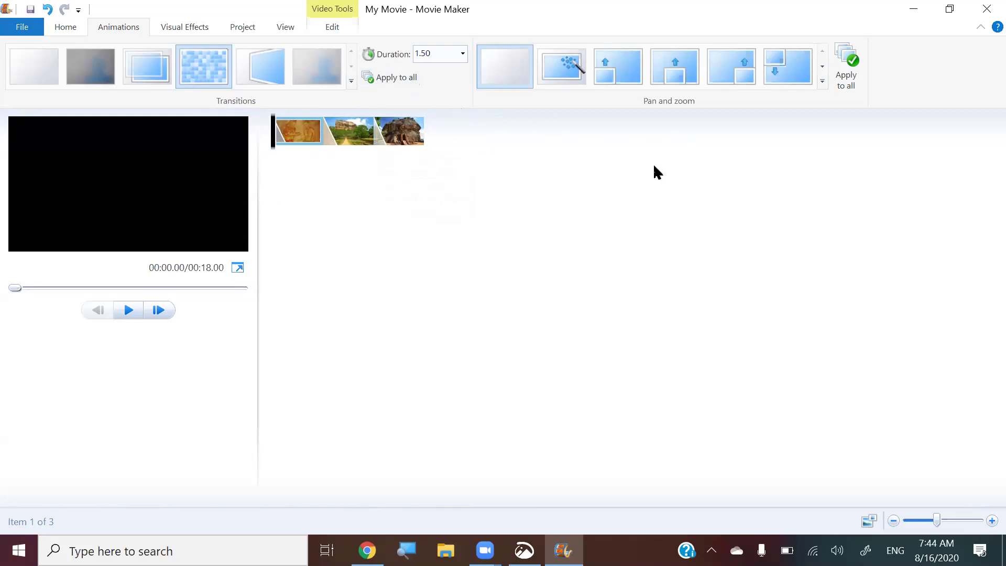
pyautogui.click(348, 131)
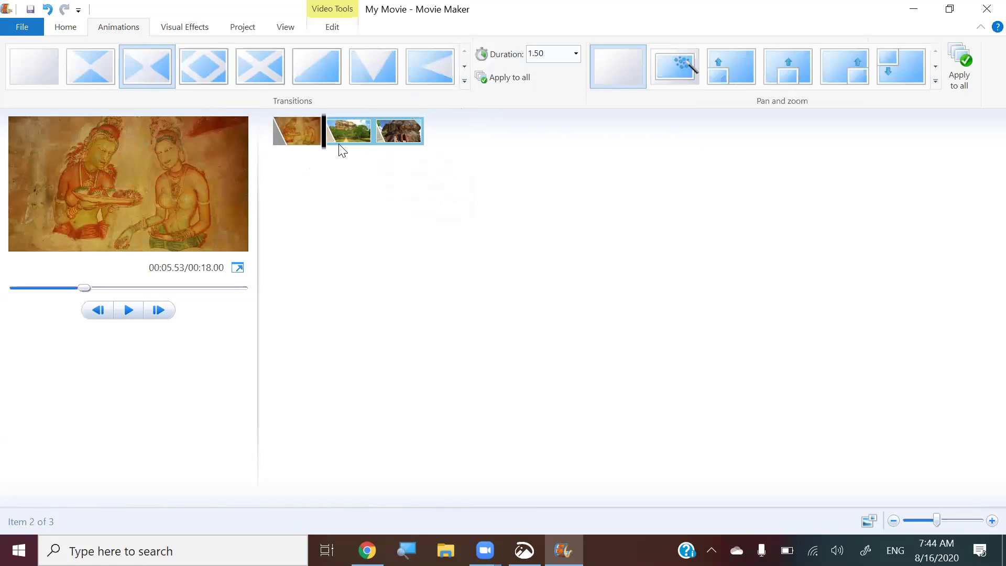
pyautogui.click(124, 312)
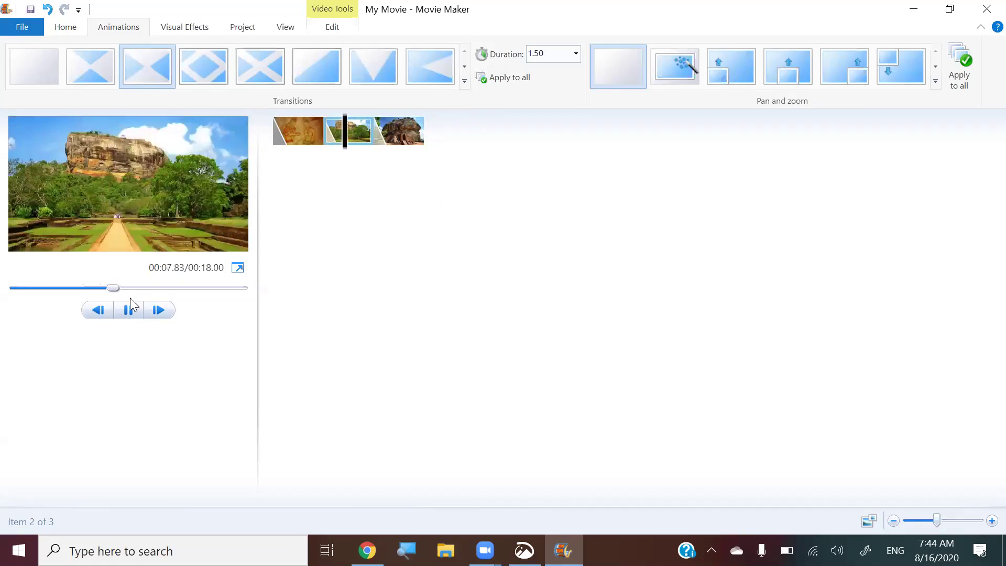
pyautogui.click(299, 135)
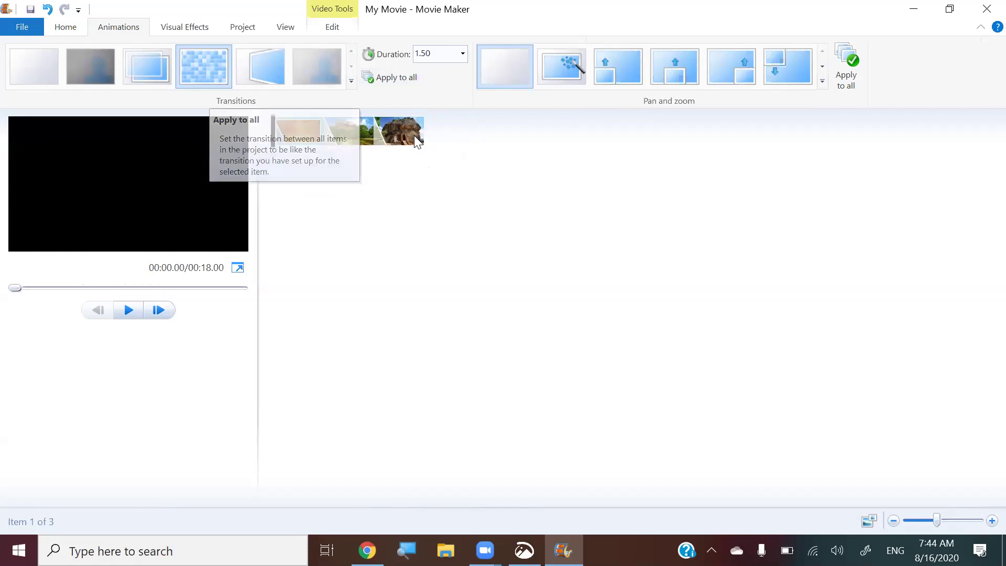
pyautogui.click(404, 124)
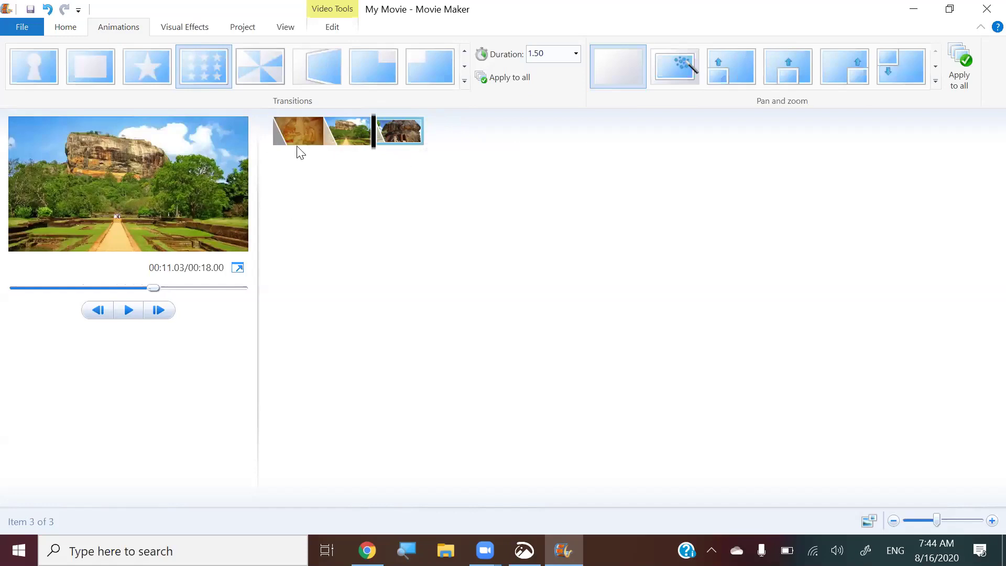
pyautogui.hotkey('ctrl', 'a')
pyautogui.click(309, 133)
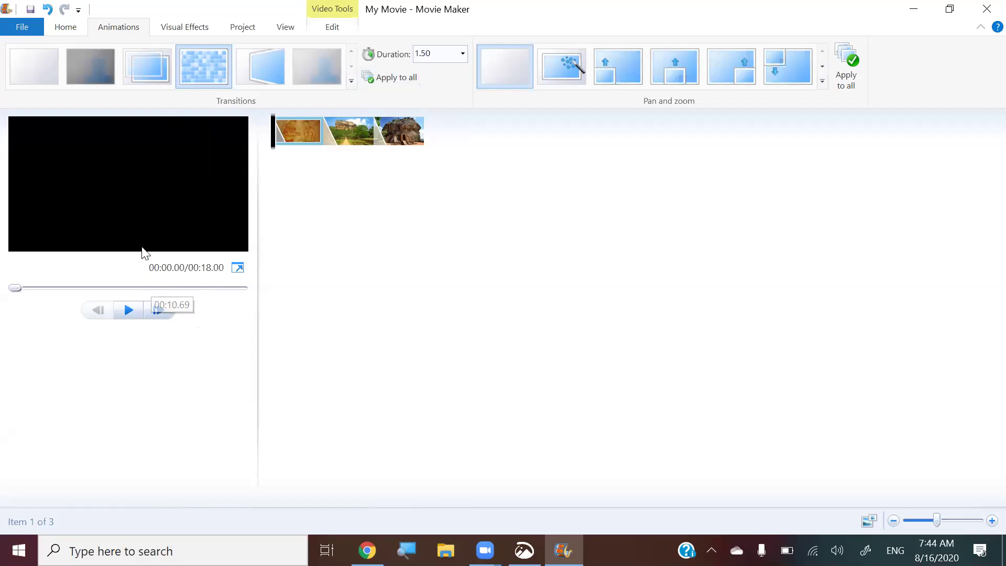
# Preview the movie in full screen and return to the editing window
pyautogui.click(239, 269)
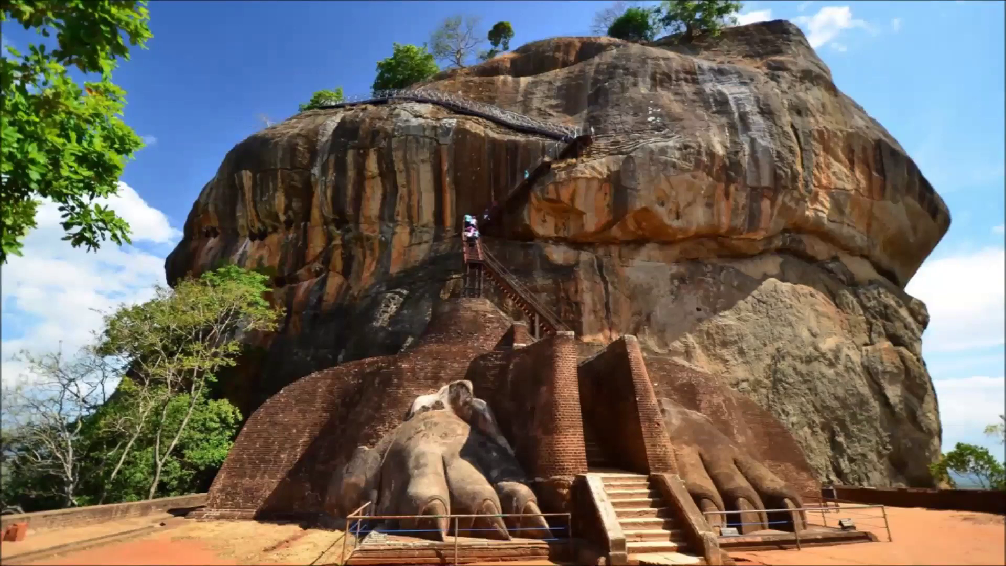
pyautogui.moveTo(982, 8)
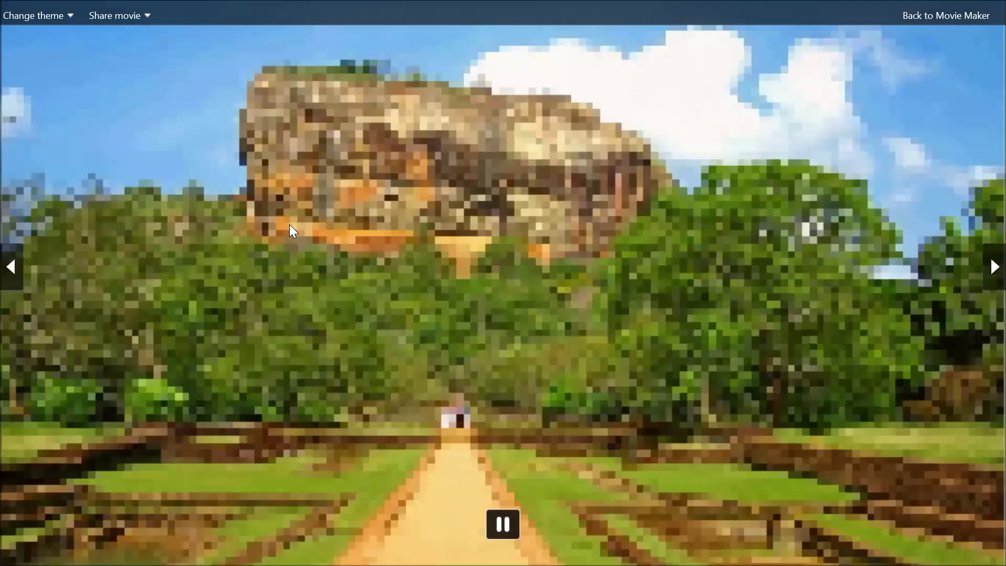
pyautogui.press('Escape')
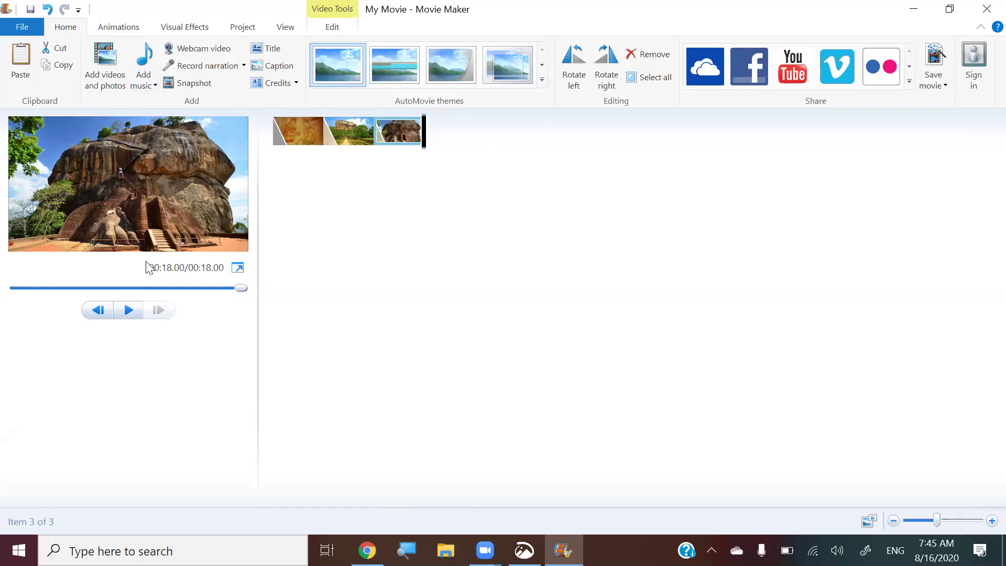
# Apply the Pan down effect from the pan and zoom animations to the painting photo
pyautogui.click(125, 33)
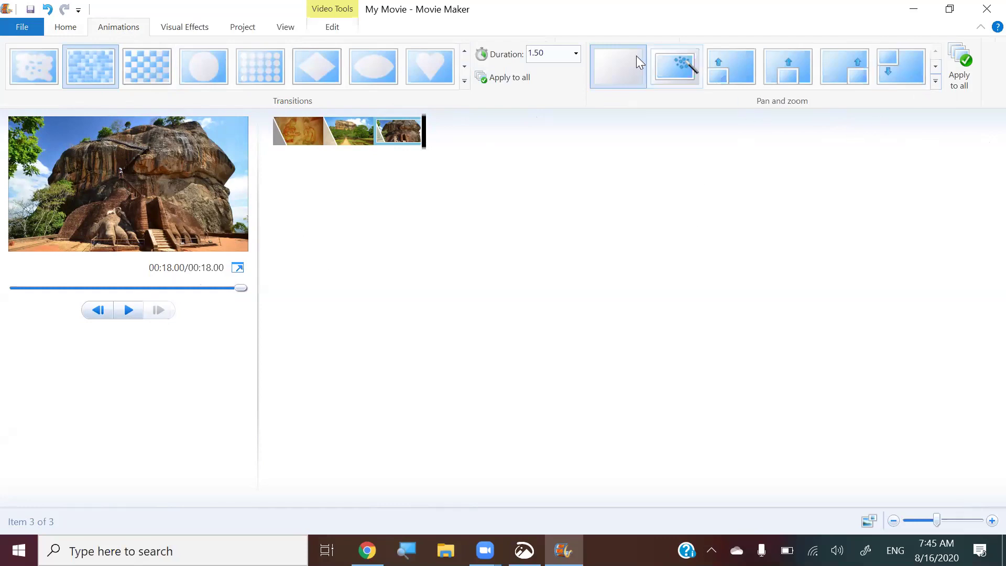
pyautogui.click(302, 130)
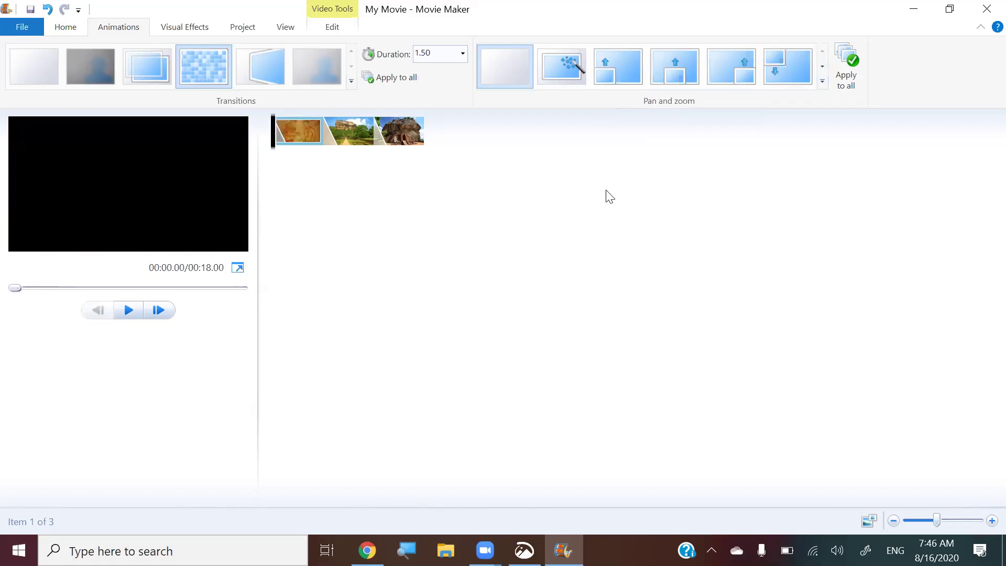
pyautogui.click(823, 82)
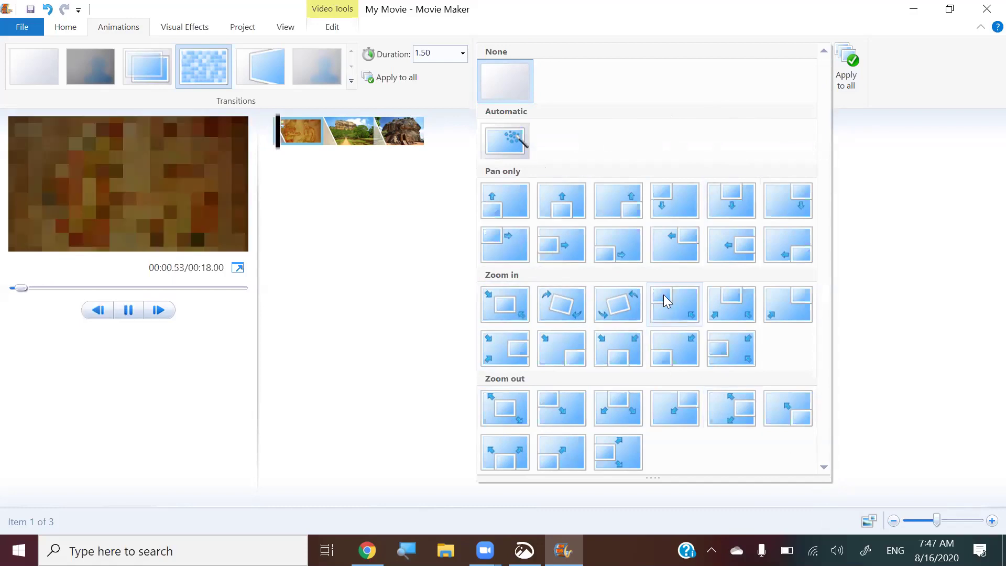
pyautogui.click(732, 205)
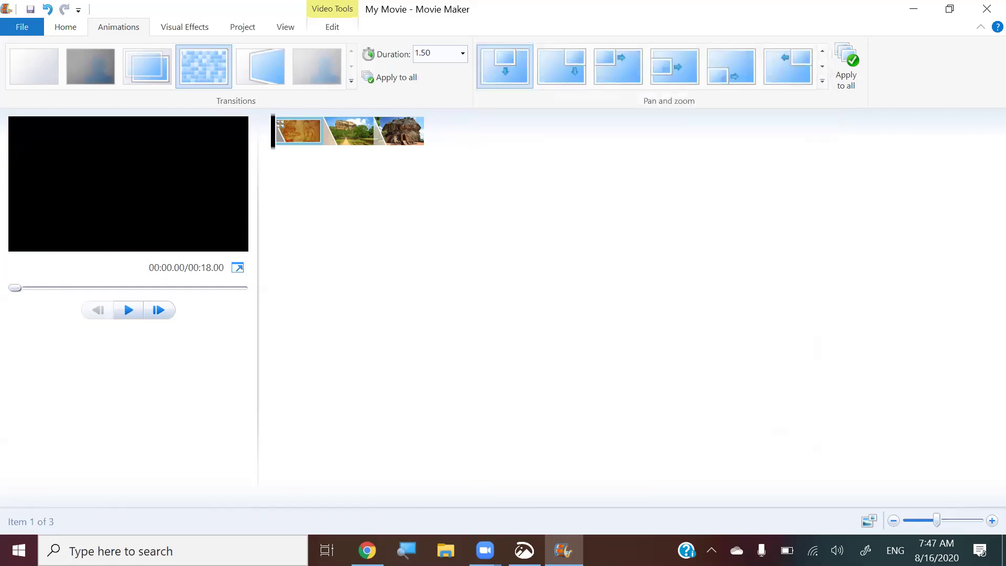
# Magnify the screen to examine the painting photo's pan and zoom details, and restore the normal 100% view
pyautogui.click(407, 549)
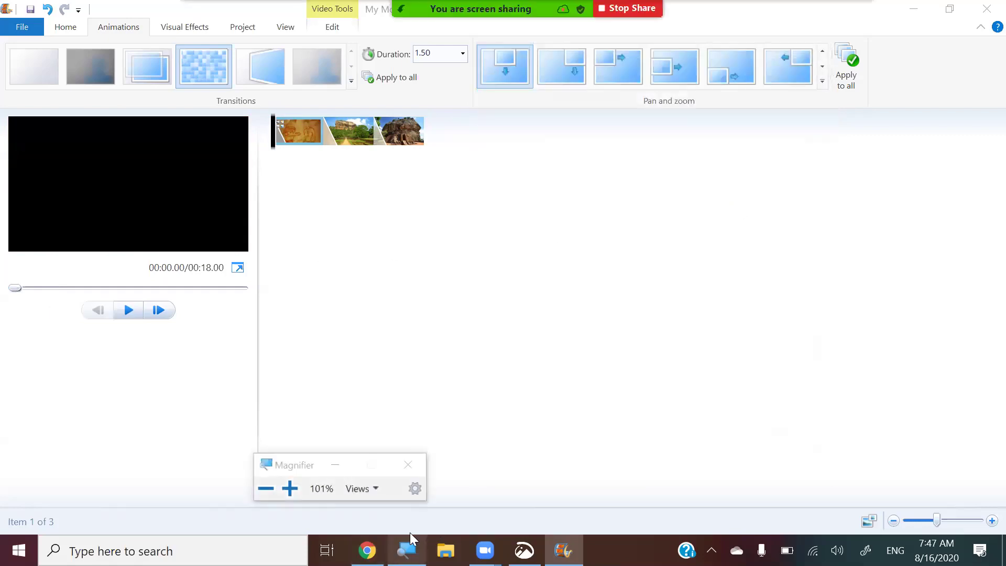
pyautogui.click(289, 488)
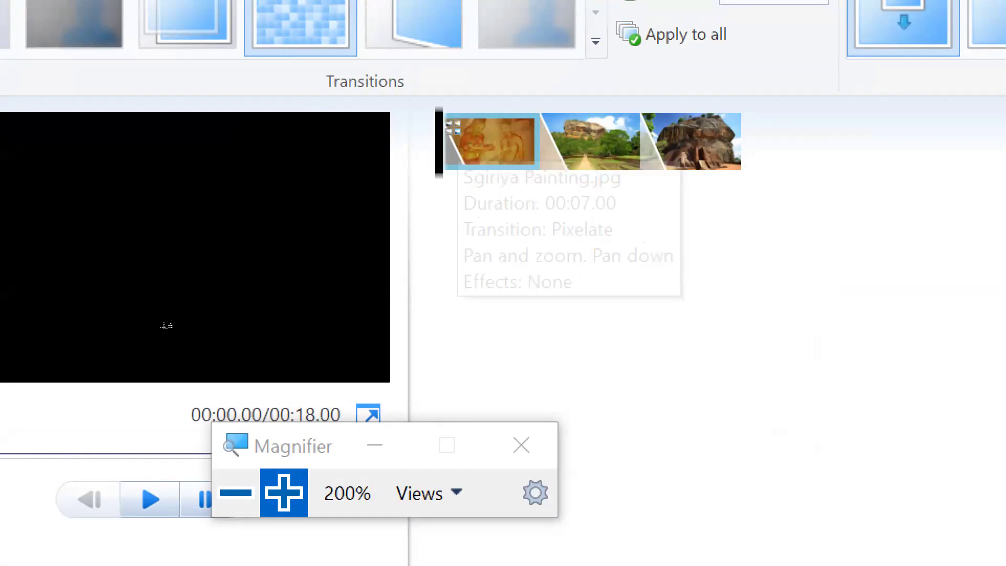
pyautogui.press('super+plus')
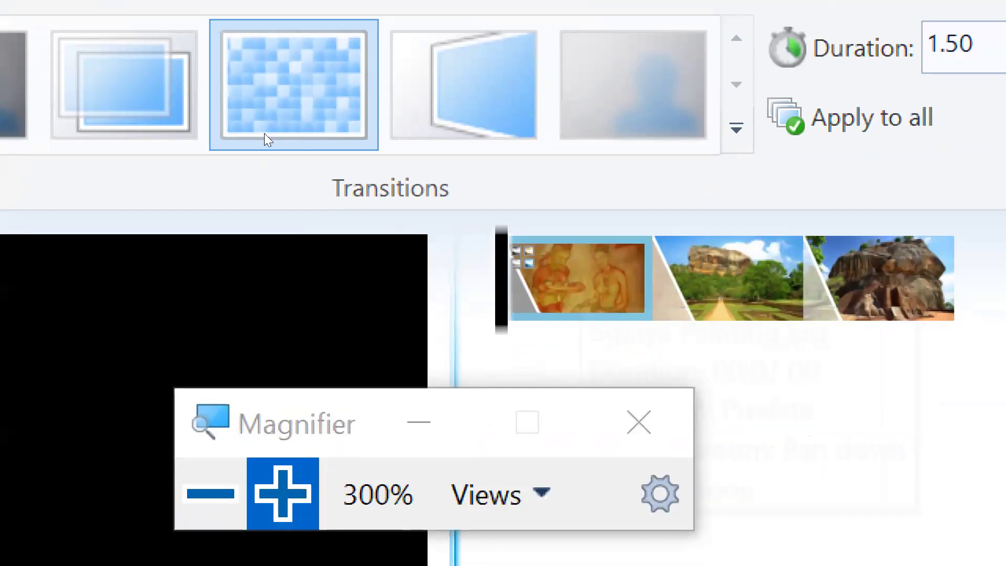
pyautogui.press('super+minus')
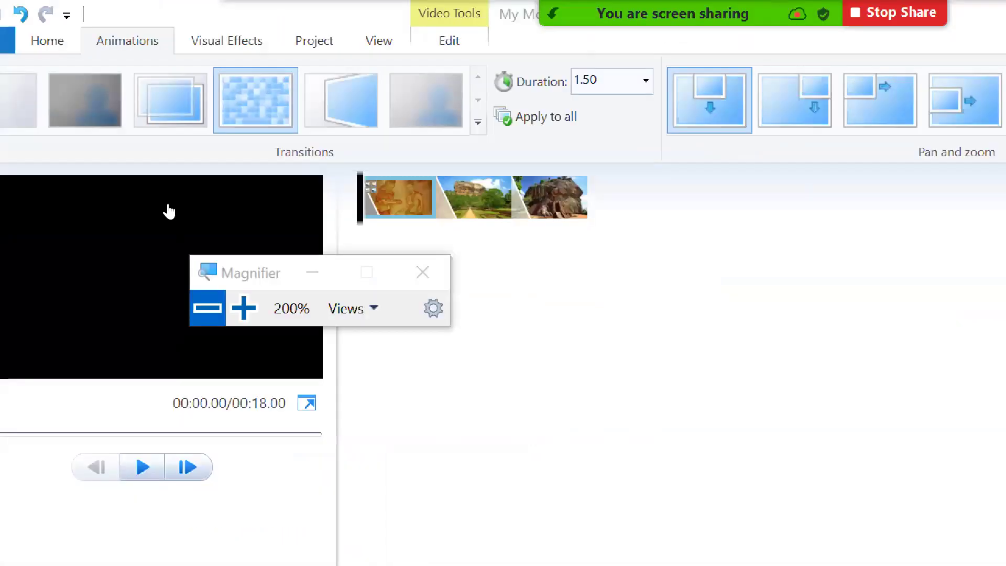
pyautogui.click(205, 310)
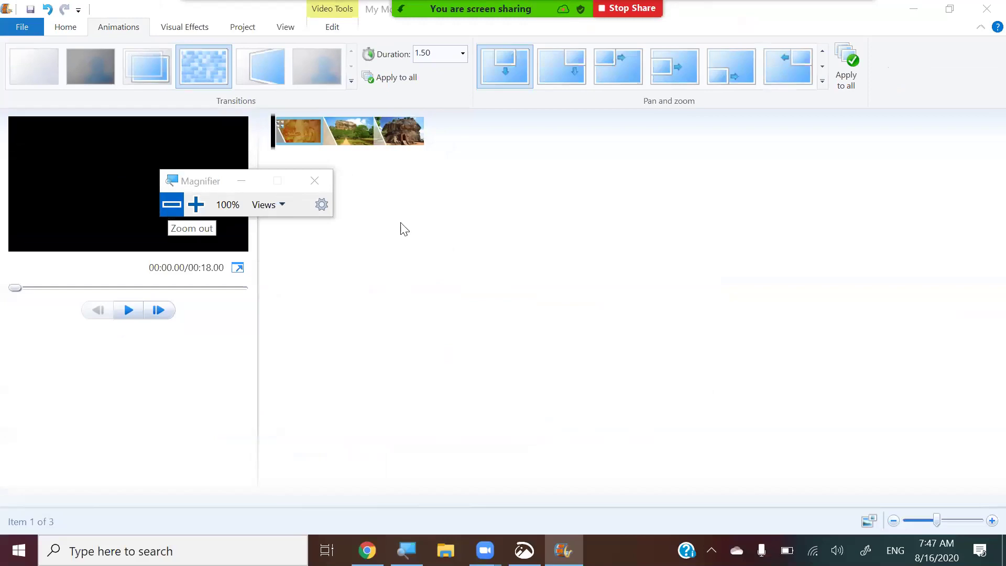
pyautogui.click(247, 180)
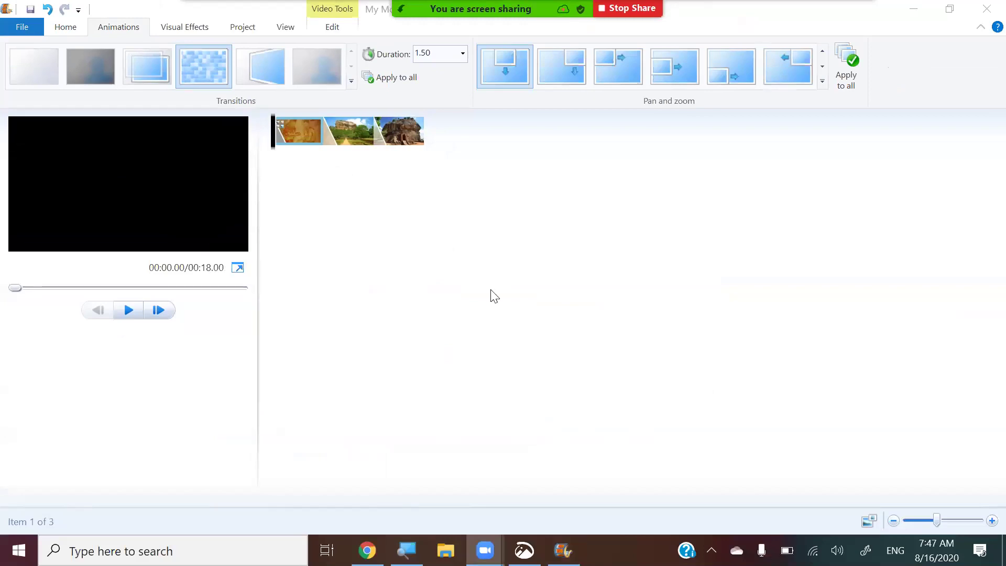
# Preview the painting photo's pan movement in full screen, return to the editing window and stop playback
pyautogui.click(237, 268)
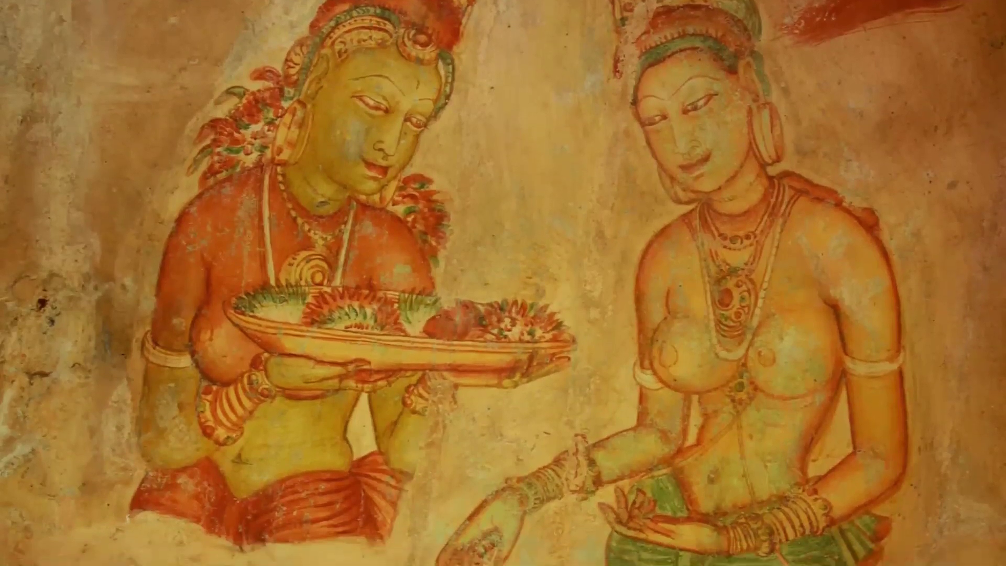
pyautogui.press('Escape')
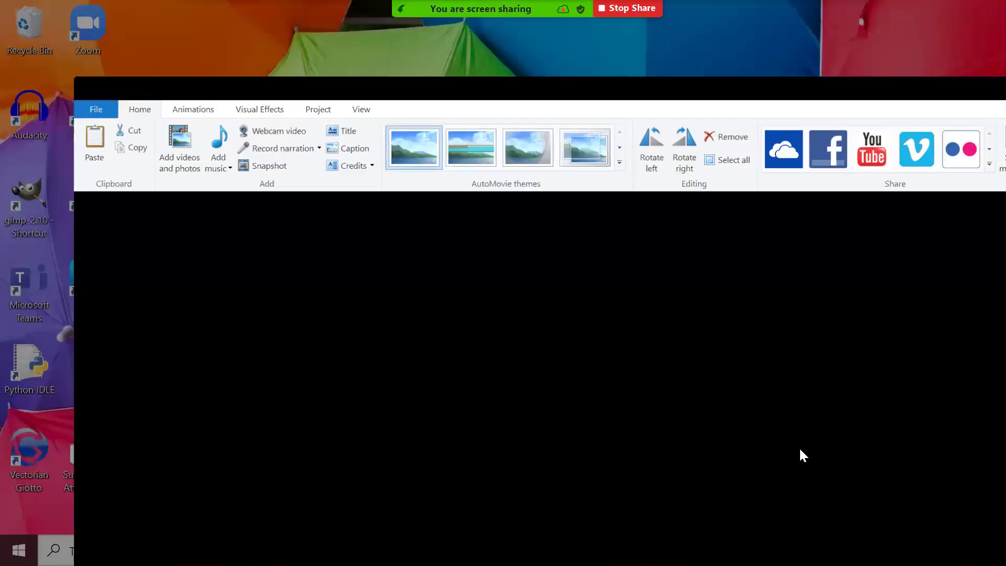
pyautogui.click(120, 313)
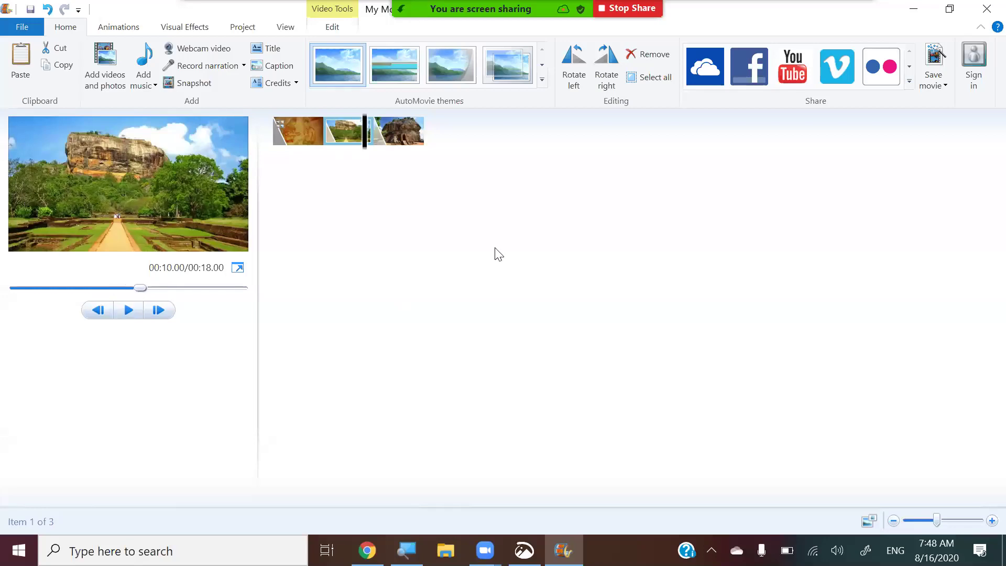
# Change the painting photo's pan and zoom effect to Zoom in center
pyautogui.click(306, 139)
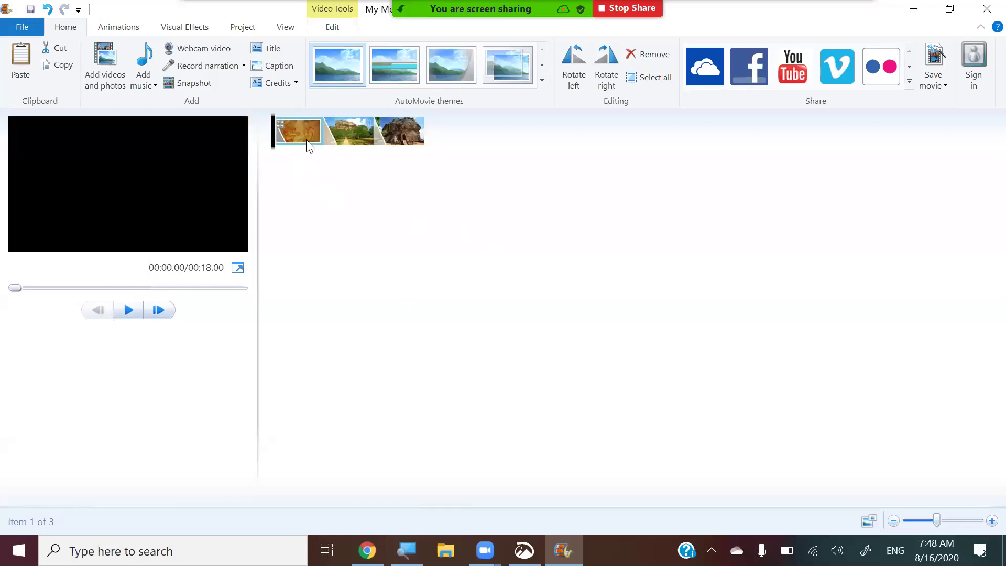
pyautogui.click(114, 28)
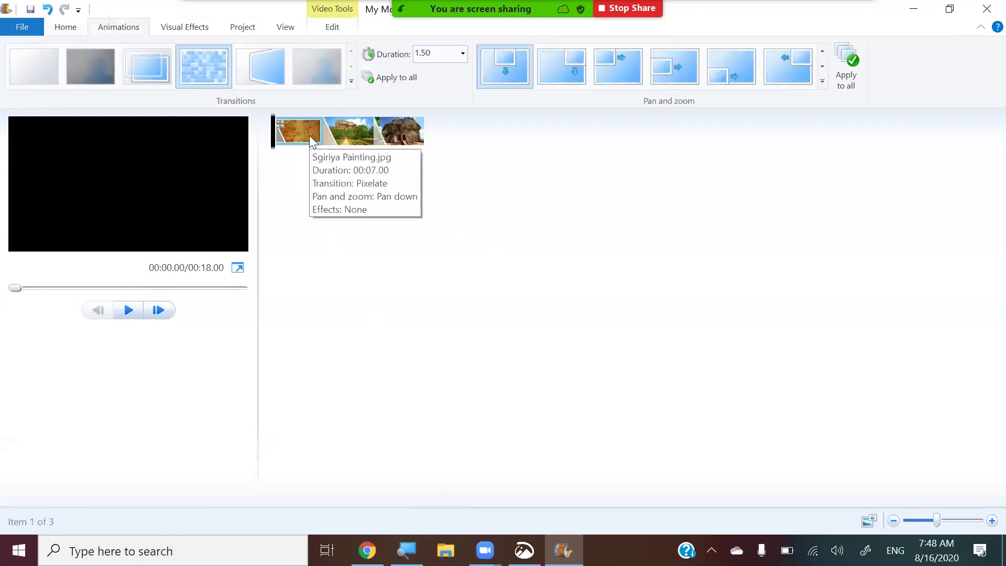
pyautogui.click(823, 82)
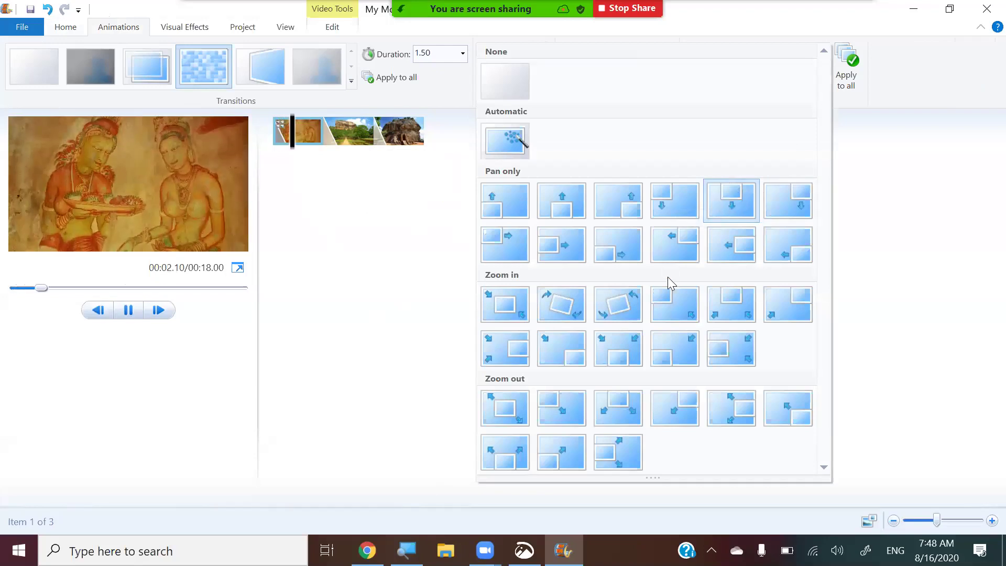
pyautogui.click(501, 297)
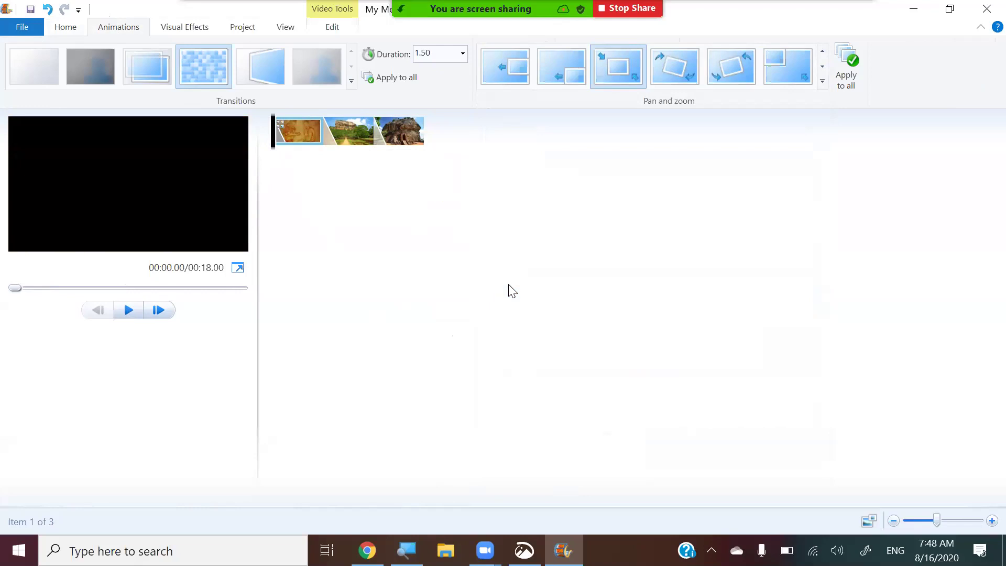
pyautogui.click(822, 82)
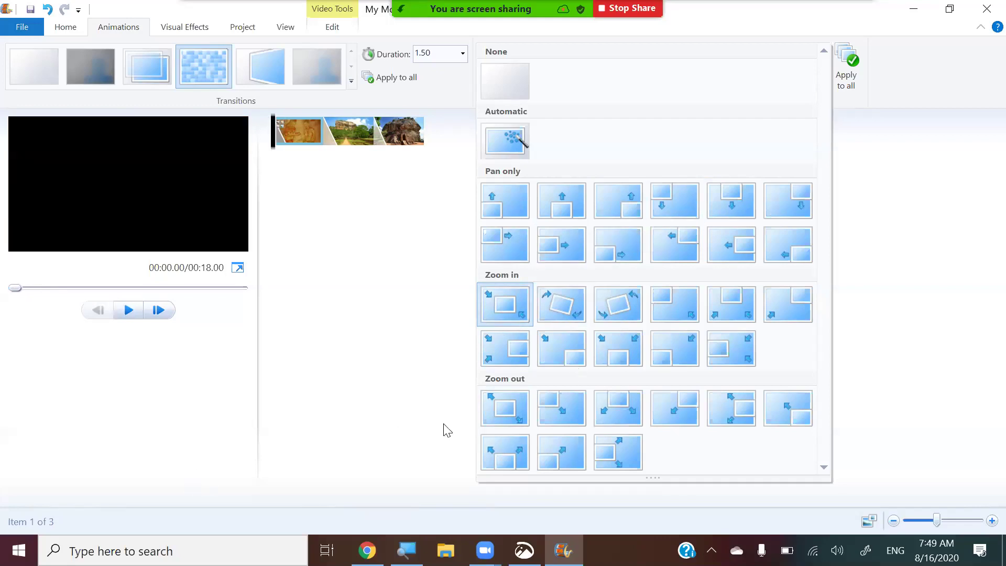
pyautogui.click(419, 251)
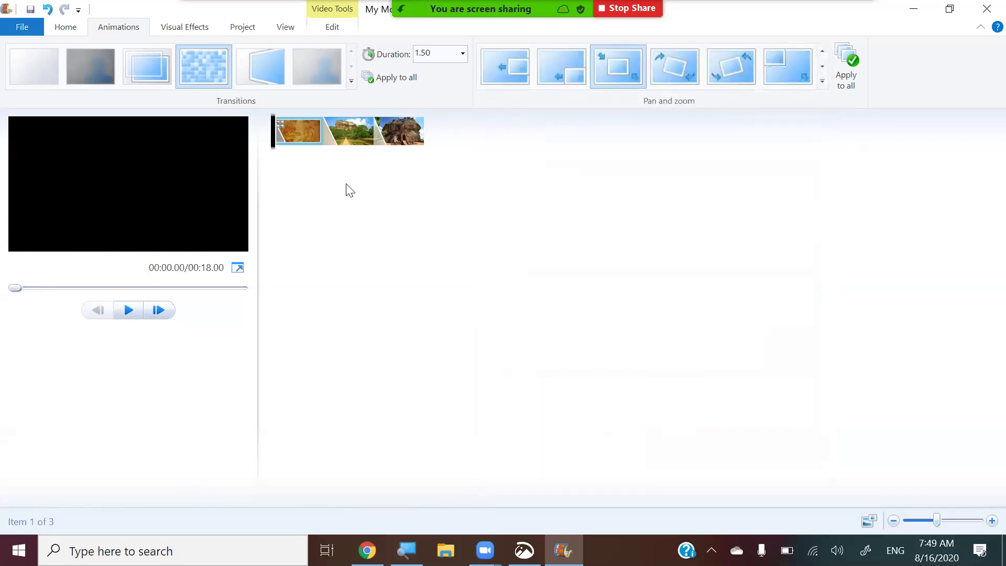
# Apply the painting photo's Zoom in center effect to all photos and preview the movie in full screen
pyautogui.click(350, 138)
pyautogui.click(279, 131)
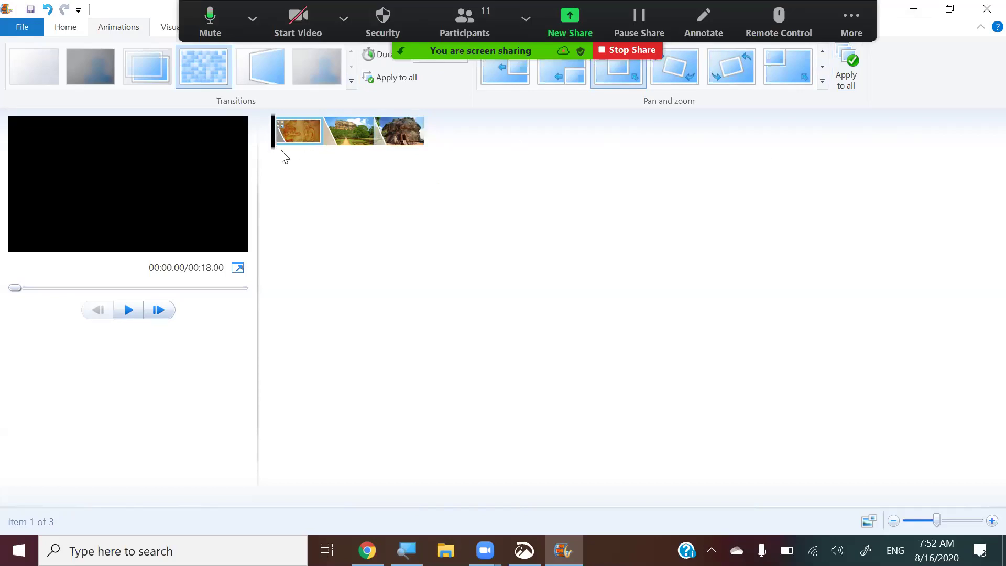
pyautogui.click(850, 62)
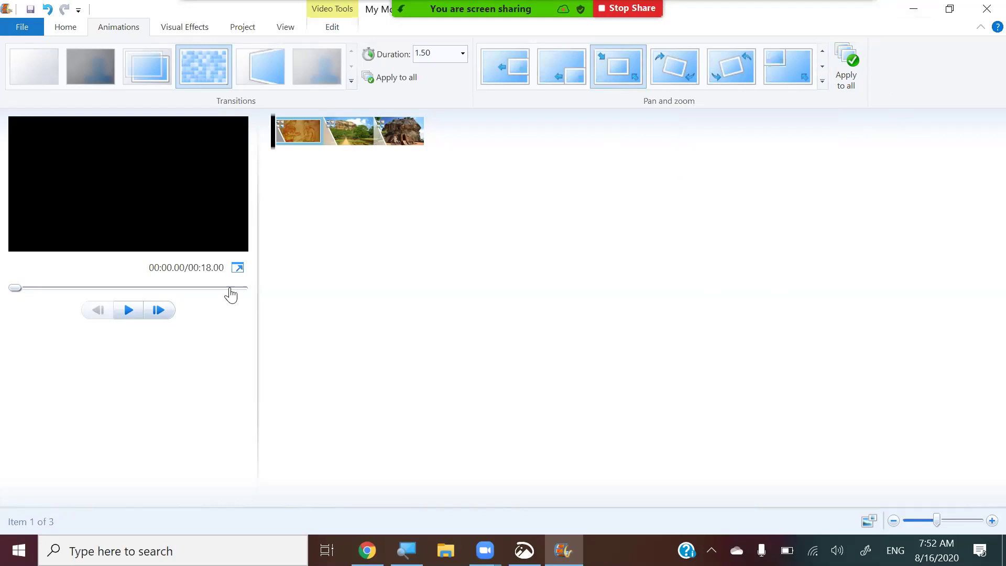
pyautogui.click(237, 268)
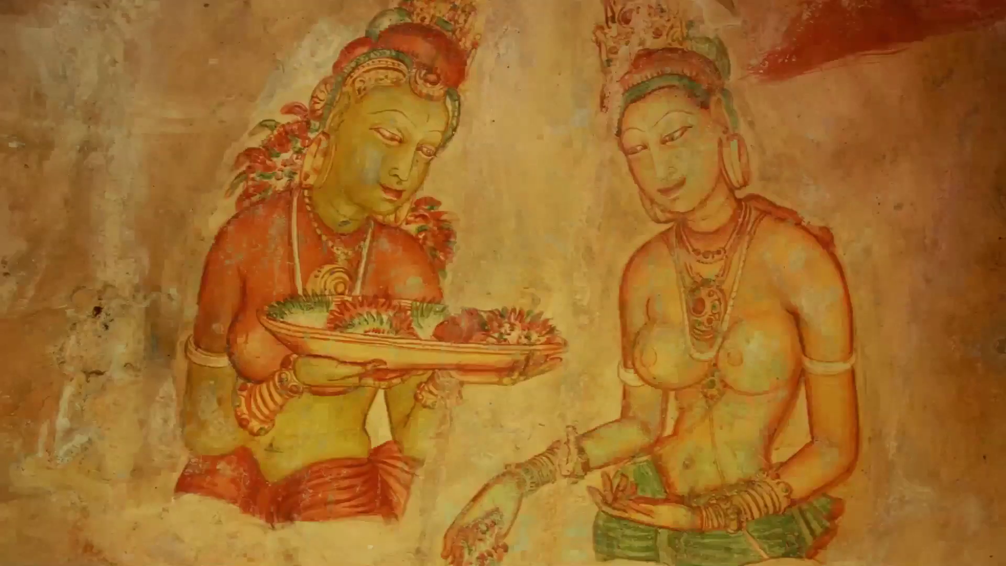
pyautogui.press('Escape')
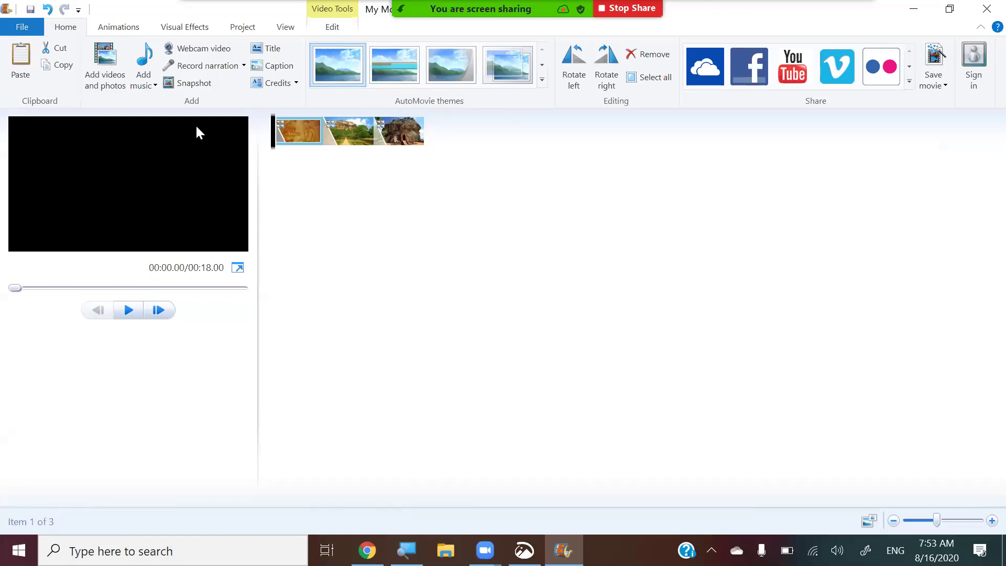
pyautogui.hotkey('alt', 'h')
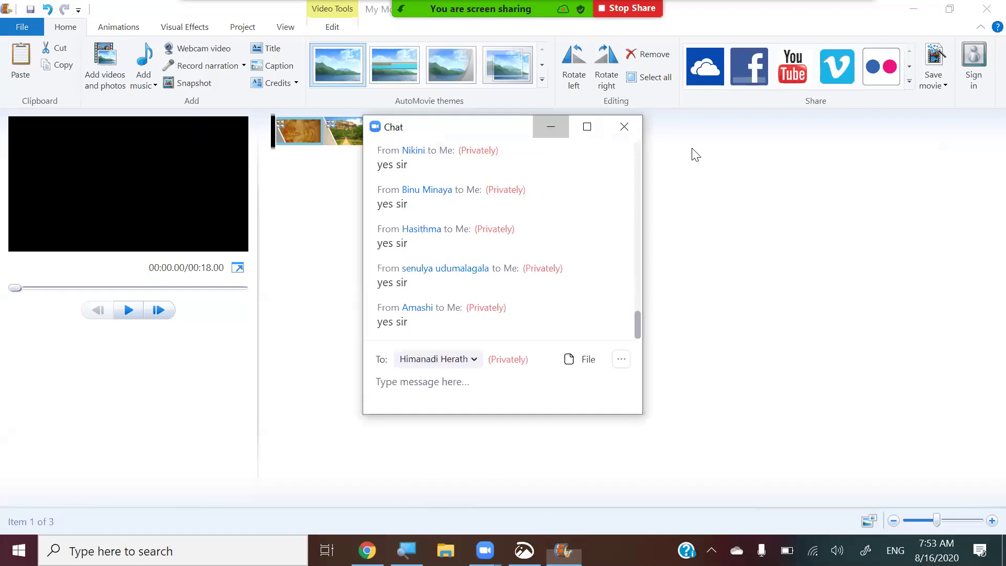
pyautogui.click(547, 133)
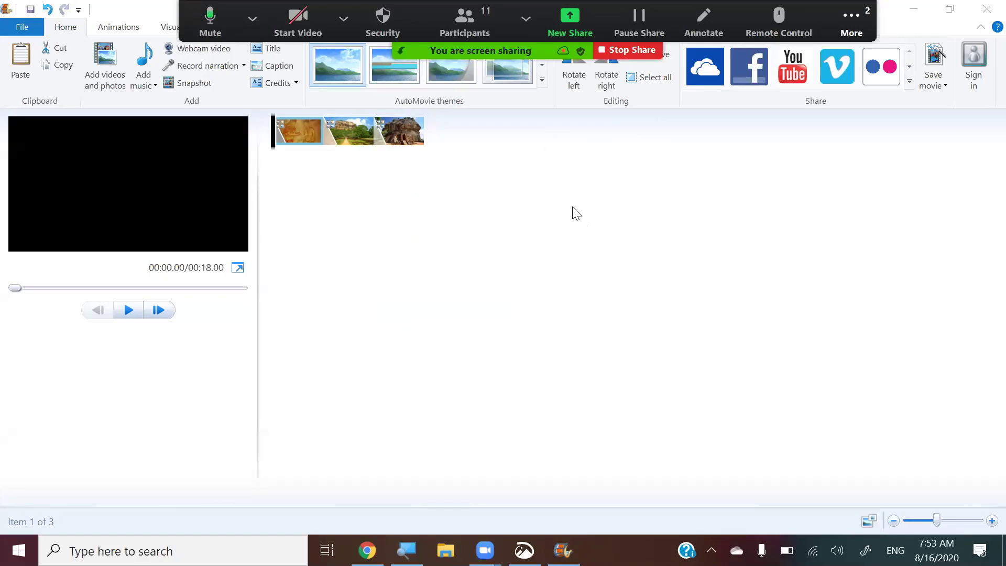
pyautogui.moveTo(571, 202); pyautogui.dragTo(324, 126)
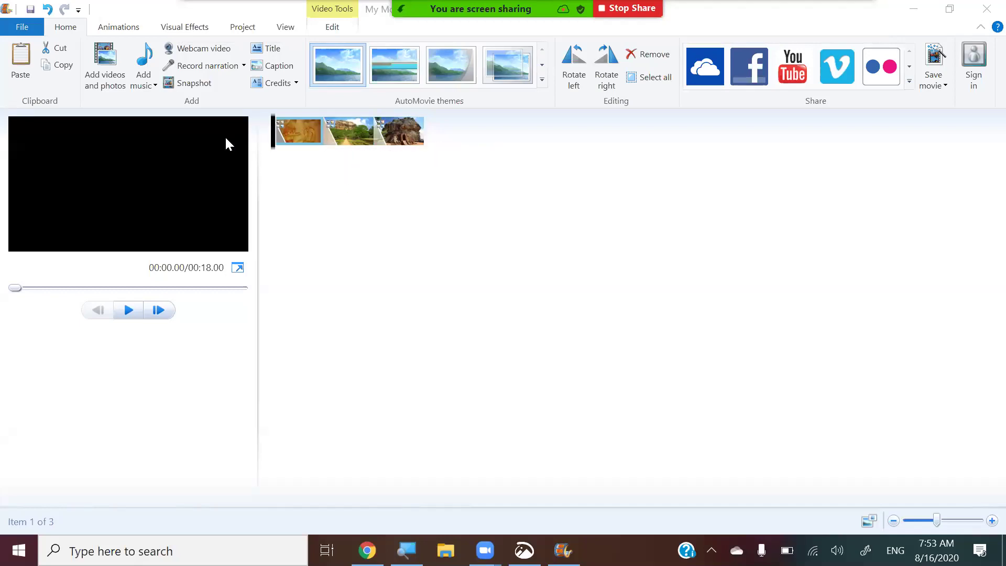
# Add the video zoom_0.mp4 from the 2020-07-24 17.28.57 folder in Documents\Zoom and move it after the last photo
pyautogui.click(108, 63)
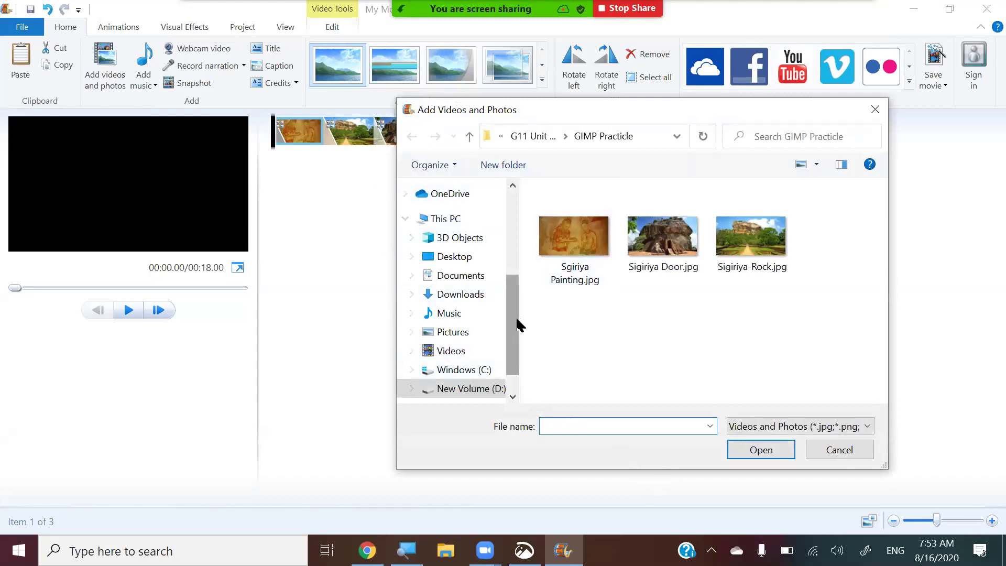
pyautogui.click(454, 276)
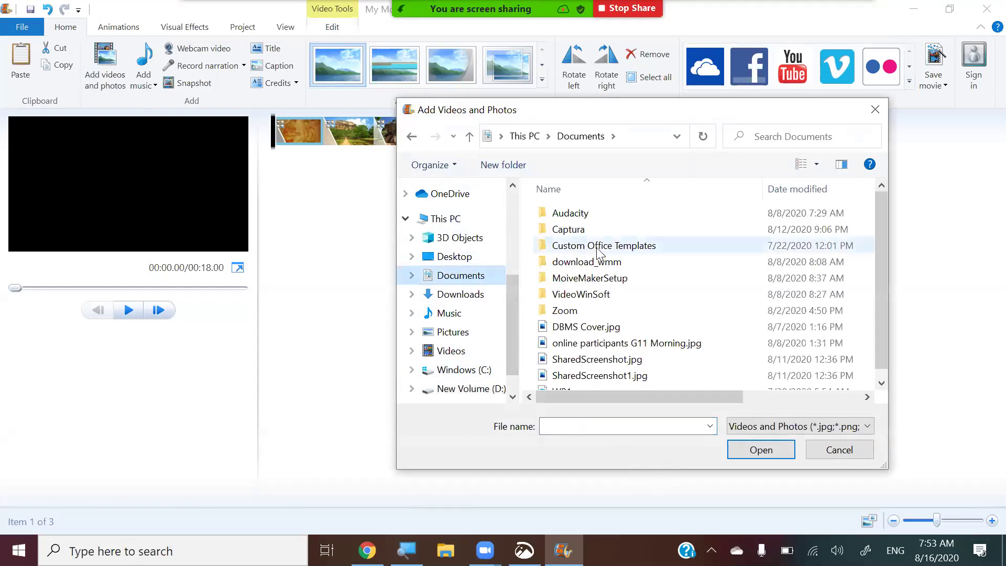
pyautogui.doubleClick(570, 312)
pyautogui.click(619, 212)
pyautogui.doubleClick(619, 211)
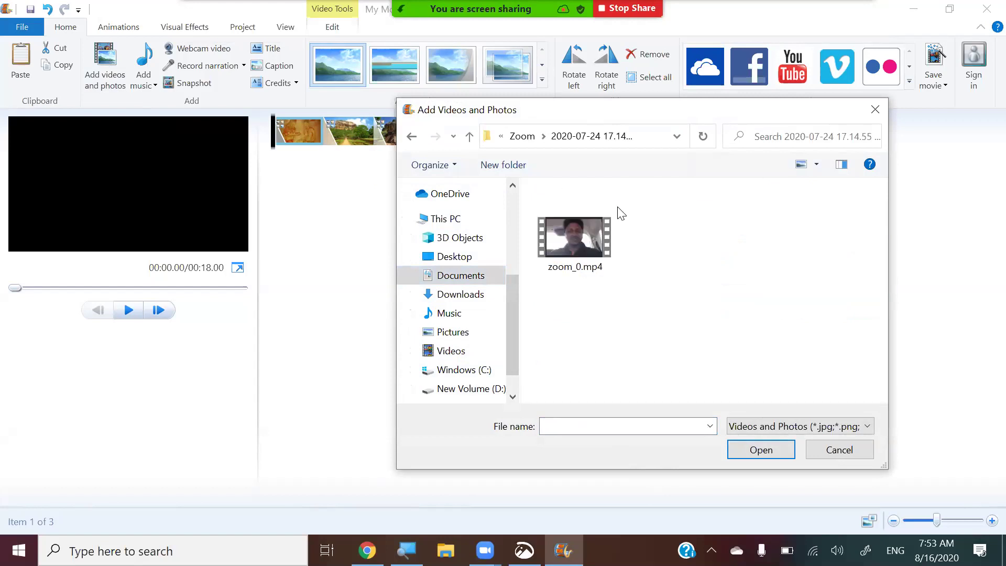
pyautogui.click(470, 136)
pyautogui.doubleClick(564, 229)
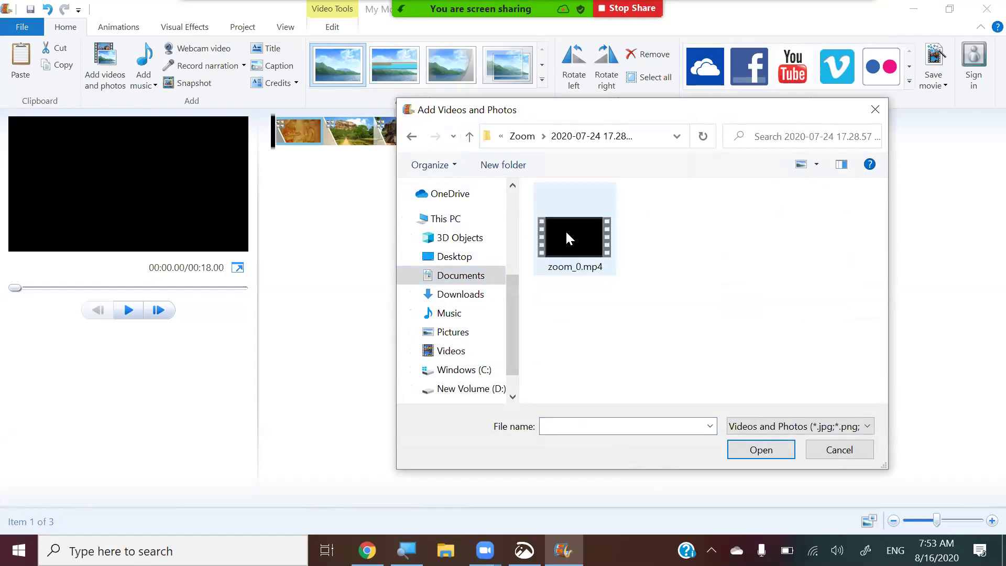
pyautogui.click(583, 242)
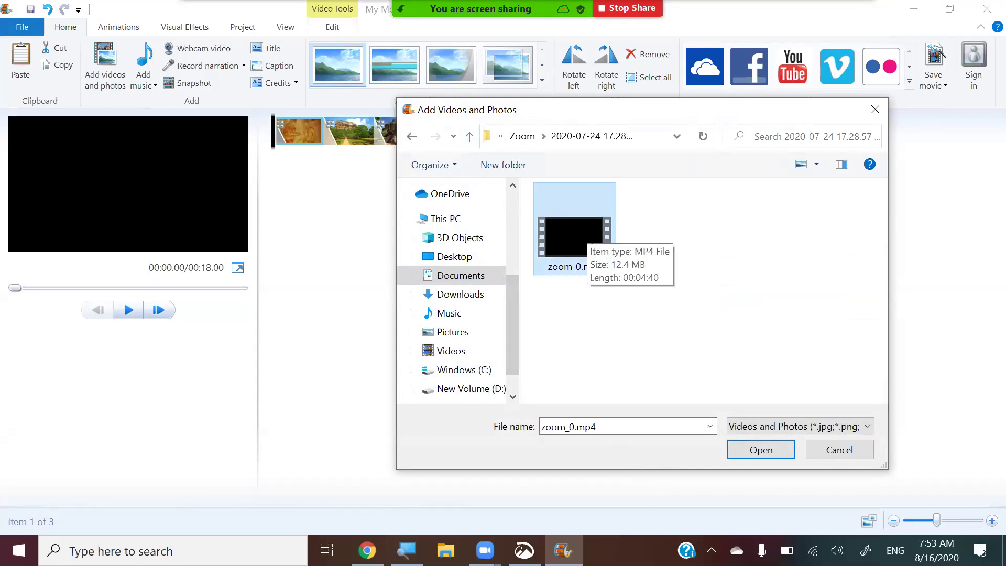
pyautogui.moveTo(635, 110); pyautogui.dragTo(524, 168)
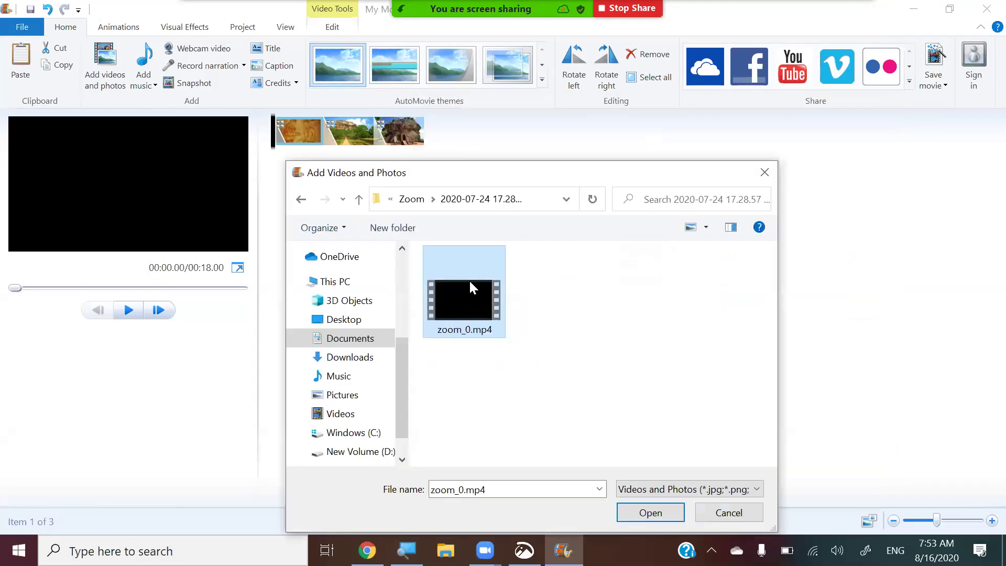
pyautogui.click(660, 508)
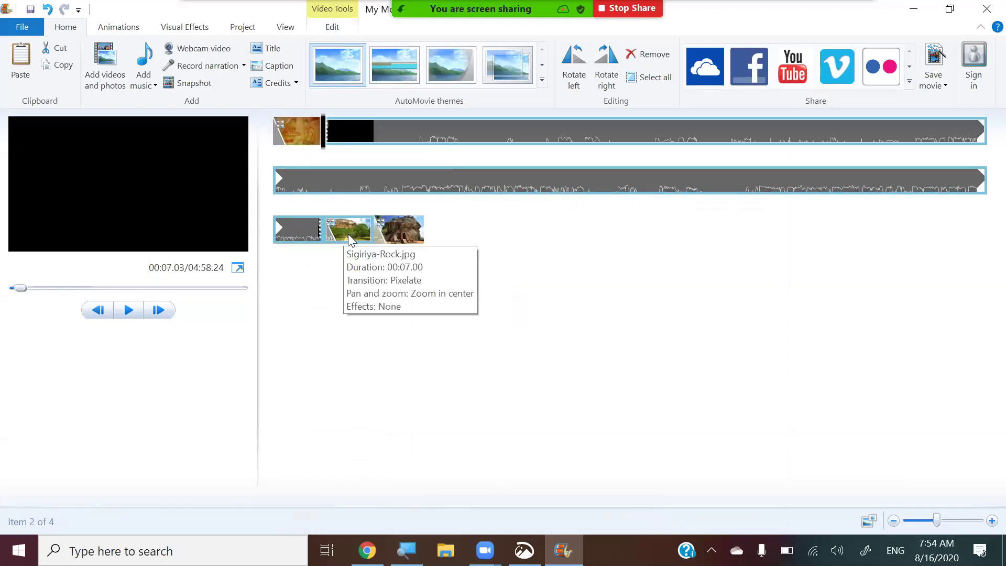
pyautogui.moveTo(354, 129); pyautogui.dragTo(451, 246)
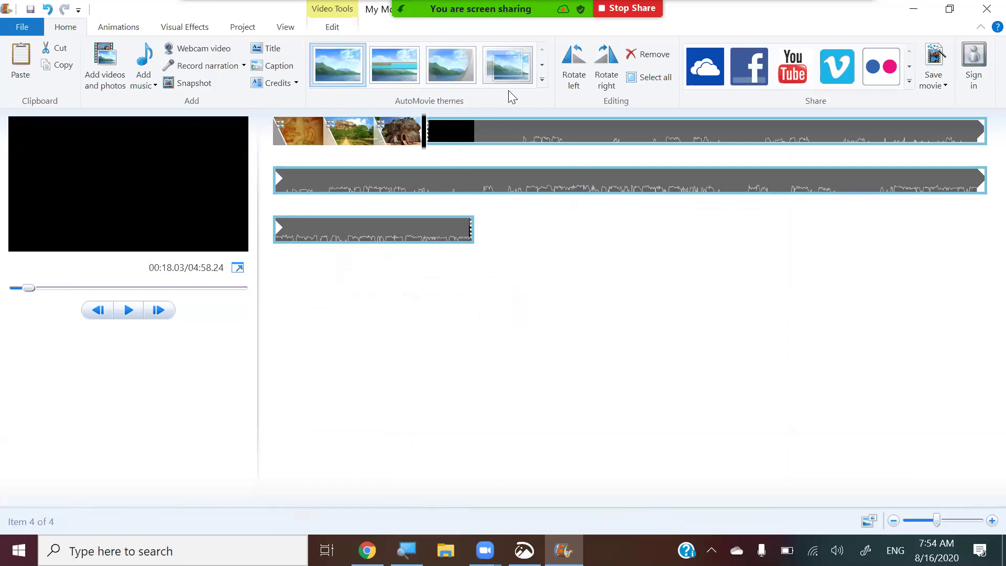
# Restart the Zoom screen share of the whole screen with Optimize Screen Sharing for Video Clip turned on
pyautogui.hotkey('alt', 'shift', 's')
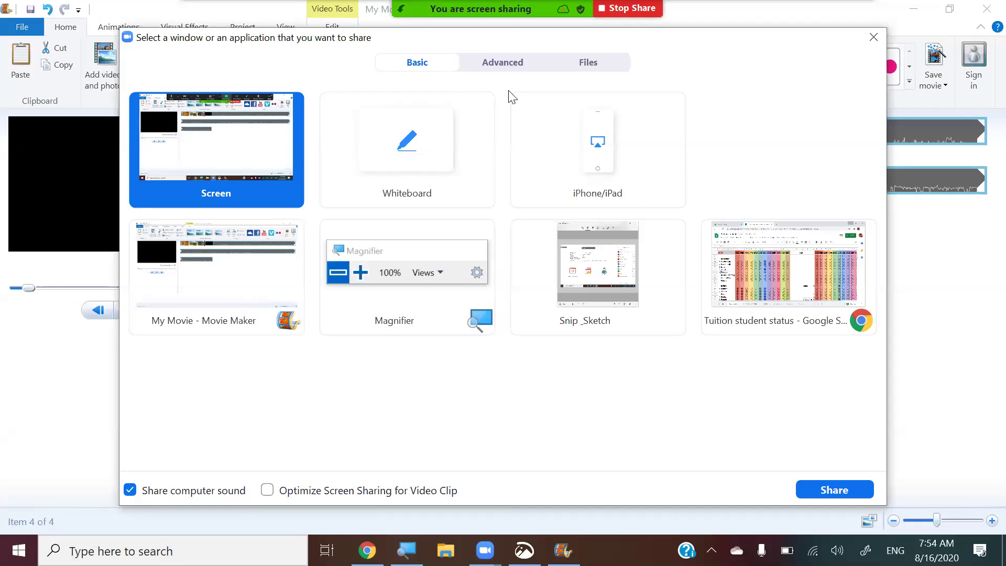
pyautogui.click(267, 489)
pyautogui.click(826, 494)
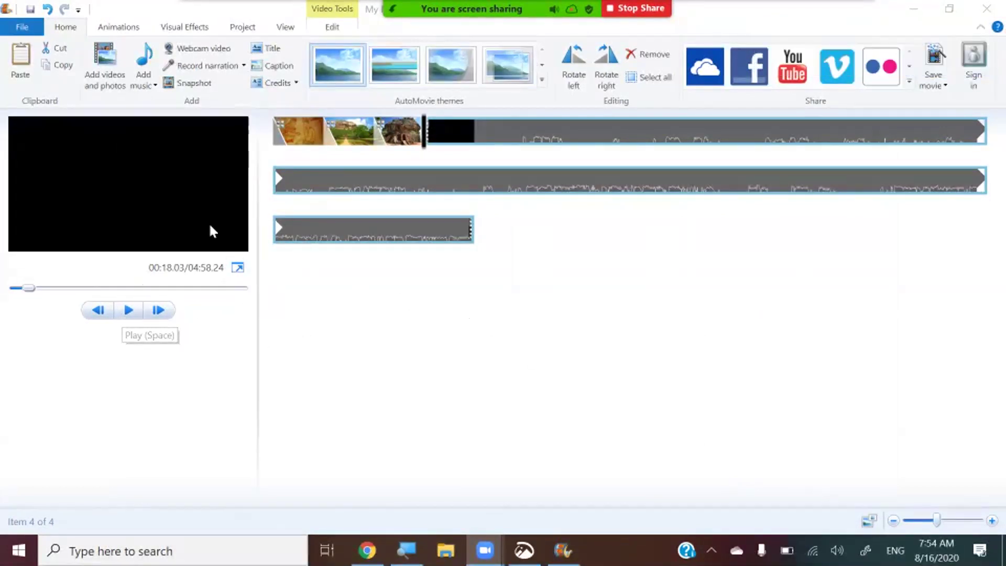
# Play the movie from the beginning in full screen, then return to the editing window
pyautogui.moveTo(28, 289); pyautogui.dragTo(9, 296)
pyautogui.click(131, 313)
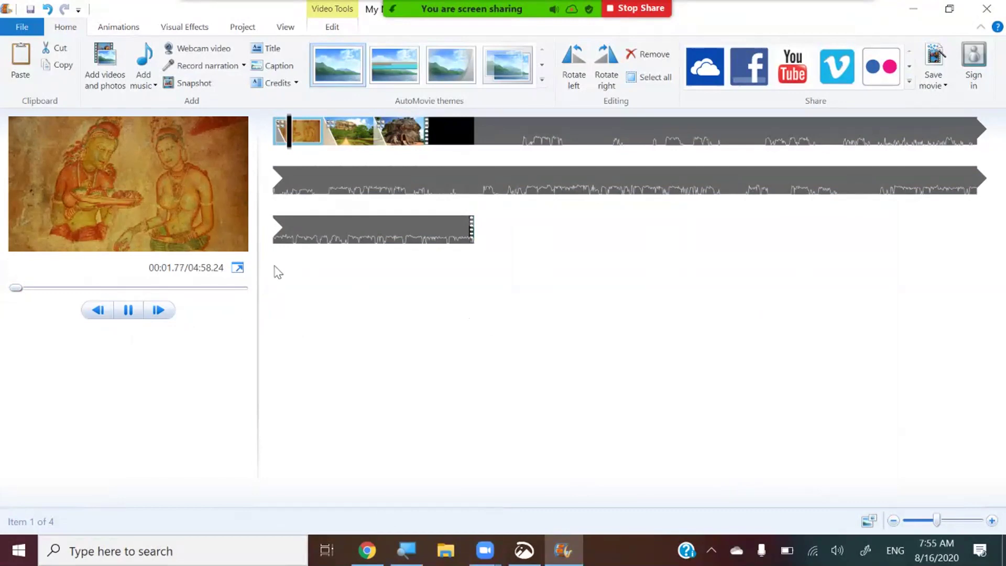
pyautogui.click(237, 267)
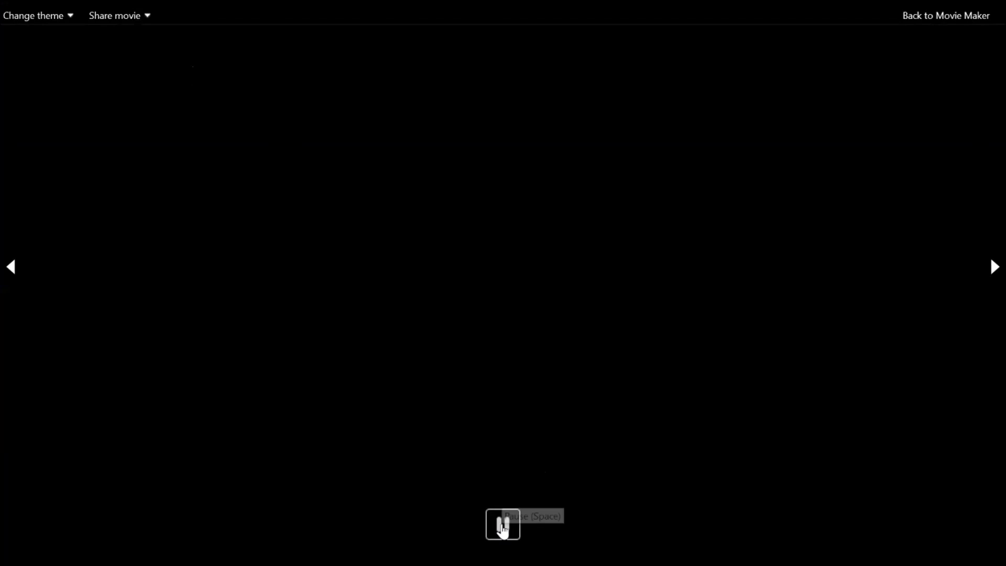
pyautogui.press('Escape')
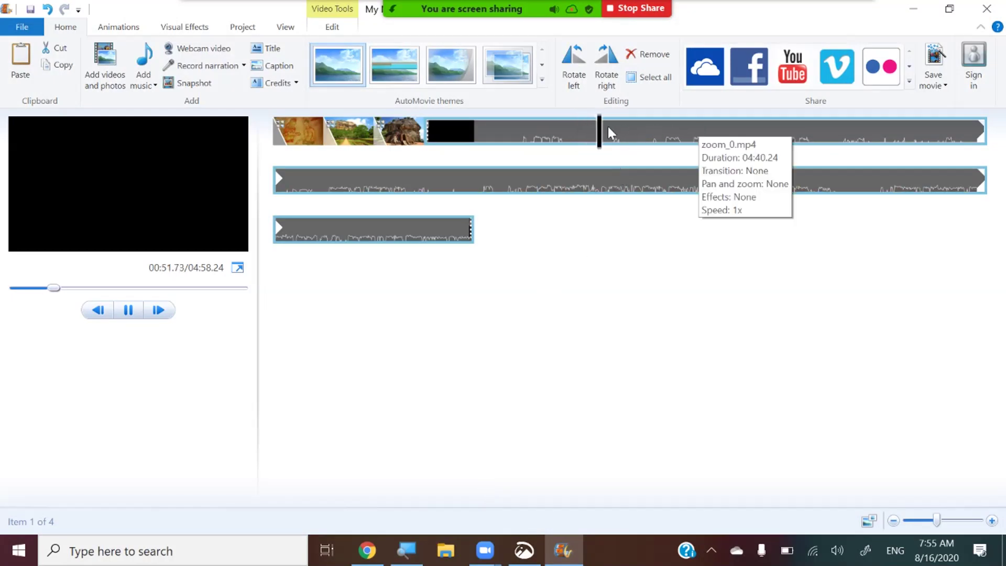
# Play the video clip in full screen from 01:25.70, pause it, and return to the editing window
pyautogui.click(777, 137)
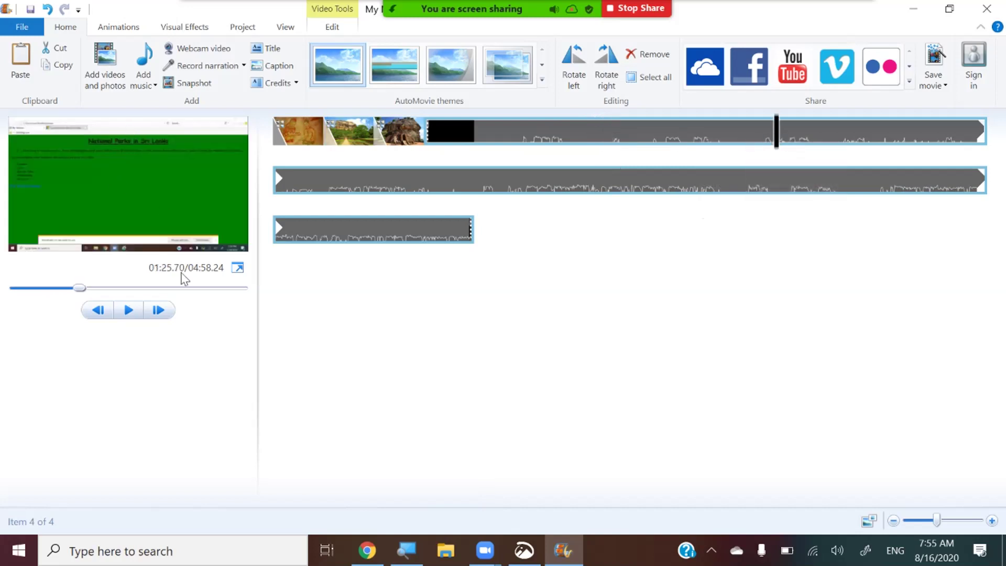
pyautogui.click(128, 310)
pyautogui.click(231, 269)
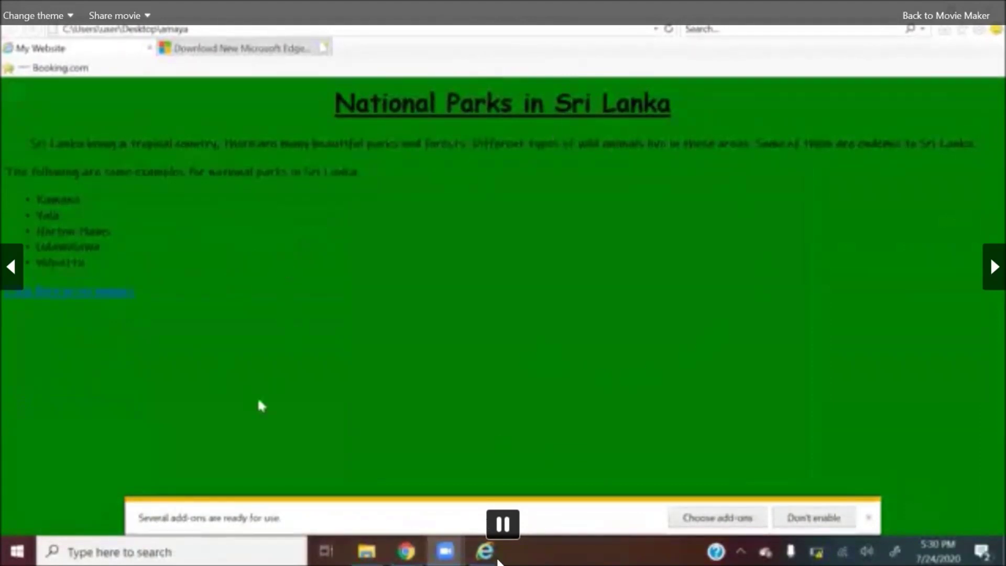
pyautogui.click(503, 524)
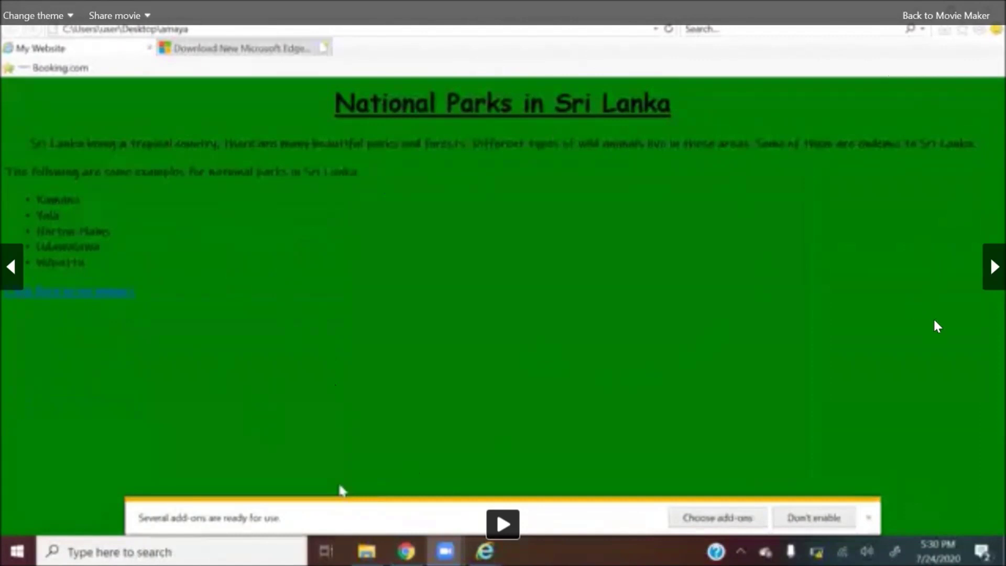
pyautogui.moveTo(930, 320)
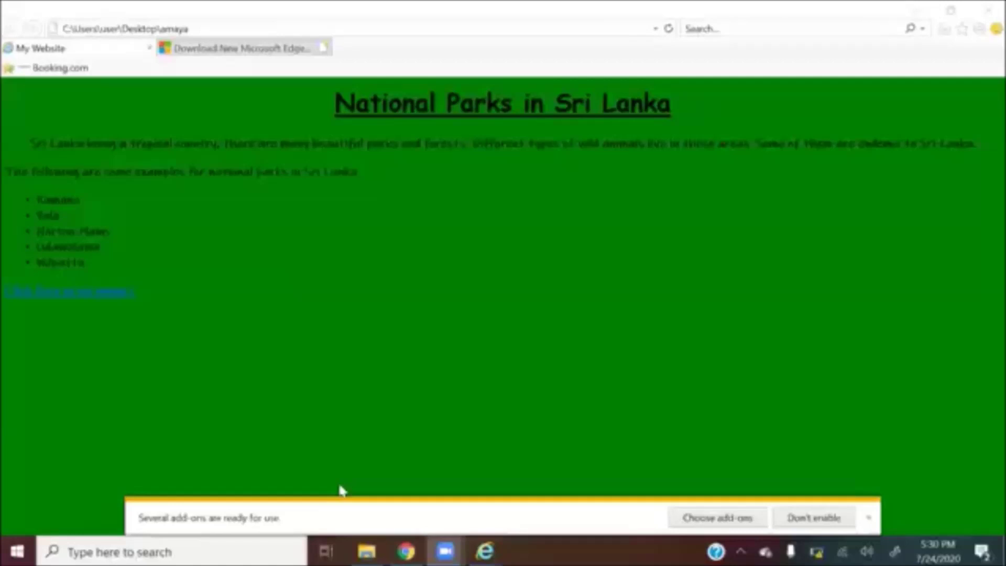
pyautogui.press('Escape')
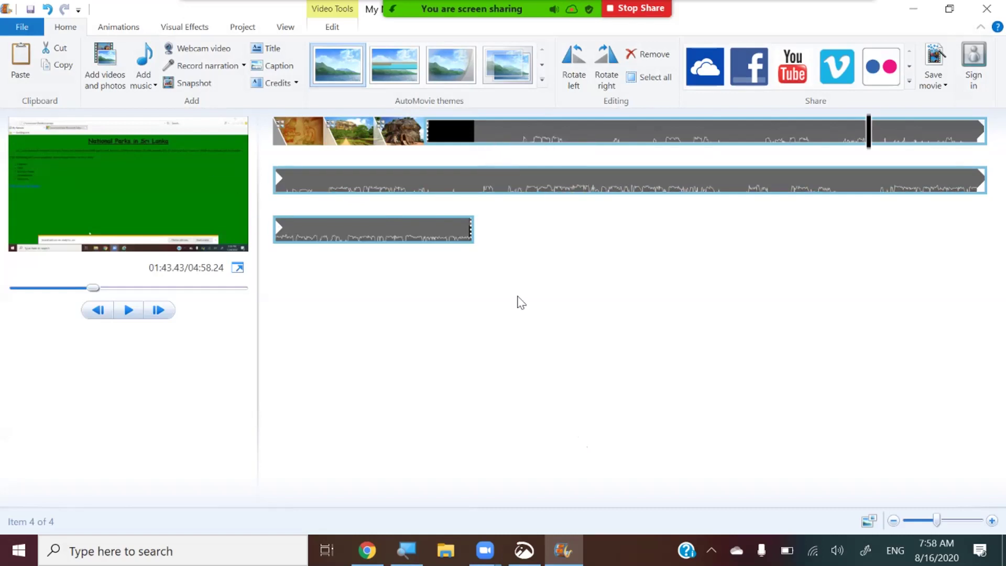
# Scrub through the video clip to find the point where the black picture changes to the green web page
pyautogui.click(325, 131)
pyautogui.click(524, 135)
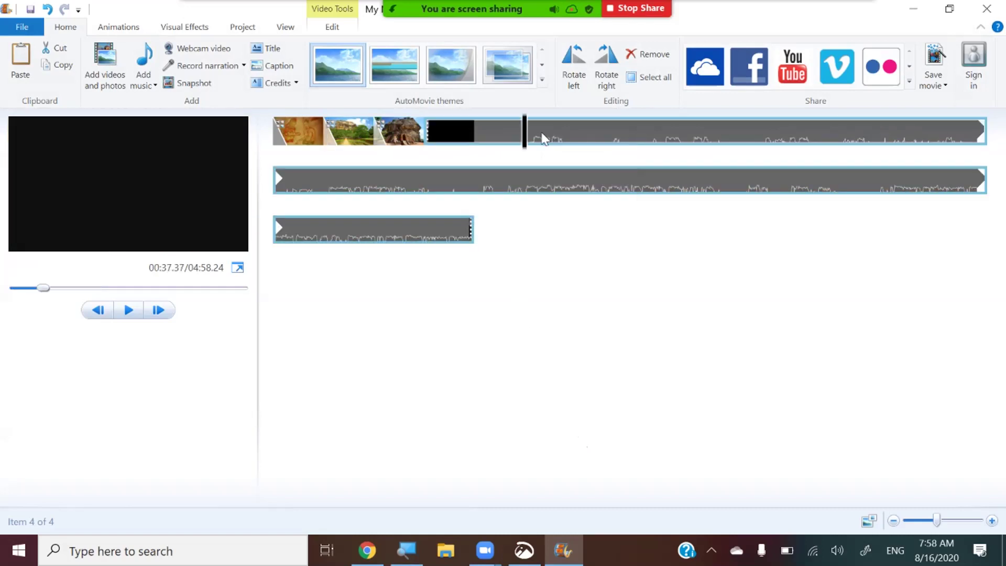
pyautogui.rightClick(677, 152)
pyautogui.click(684, 161)
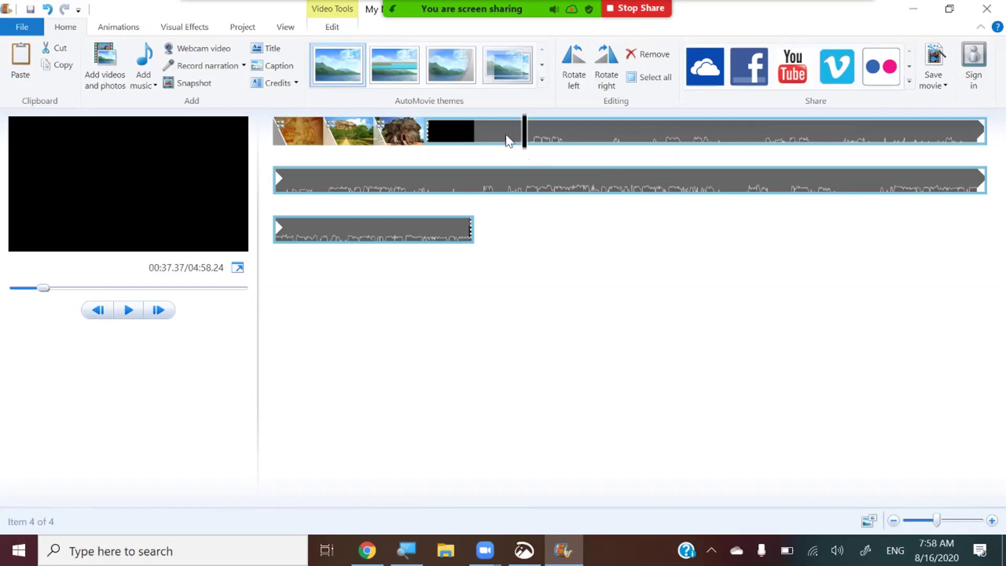
pyautogui.moveTo(525, 141); pyautogui.dragTo(677, 147)
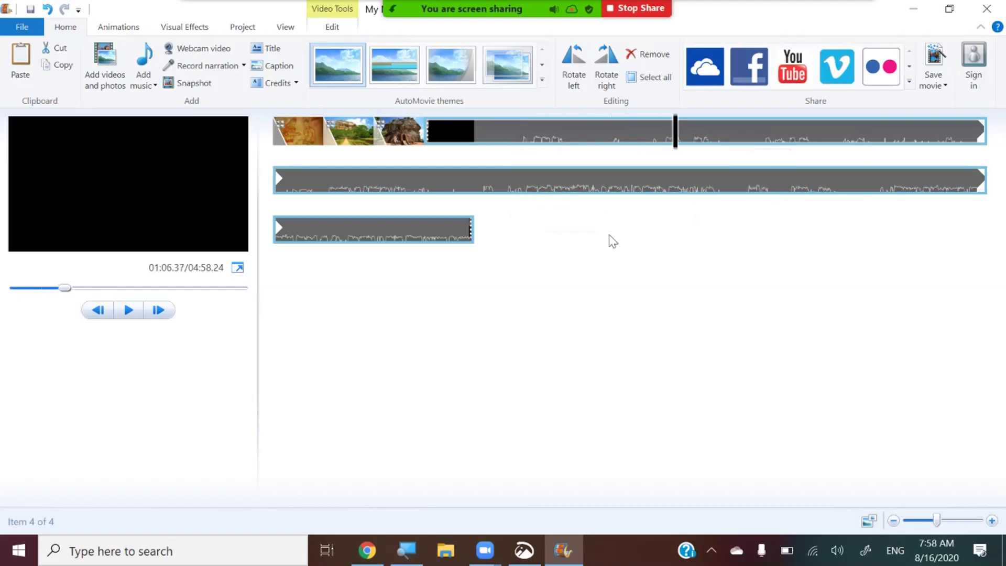
pyautogui.click(777, 138)
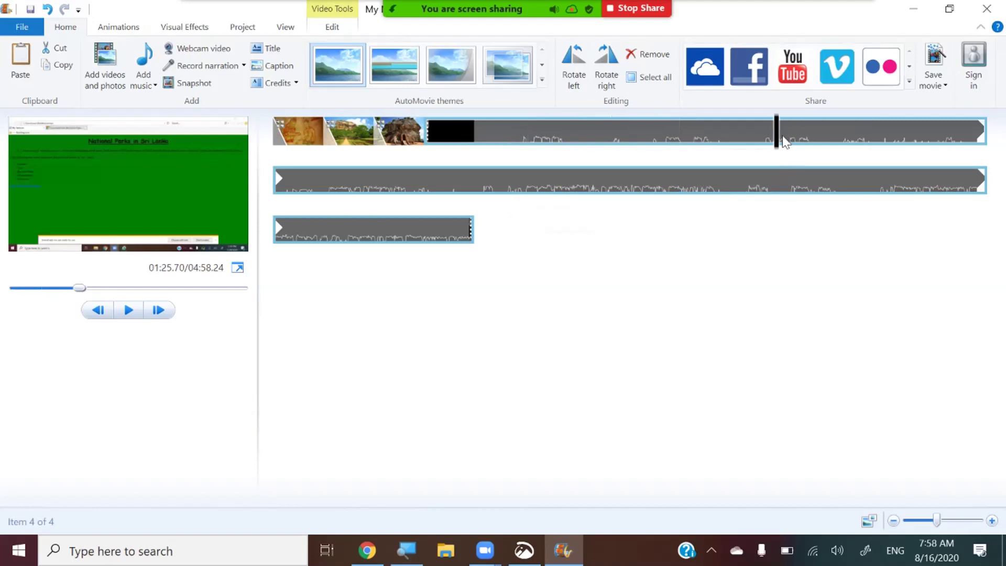
pyautogui.moveTo(779, 143); pyautogui.dragTo(746, 137)
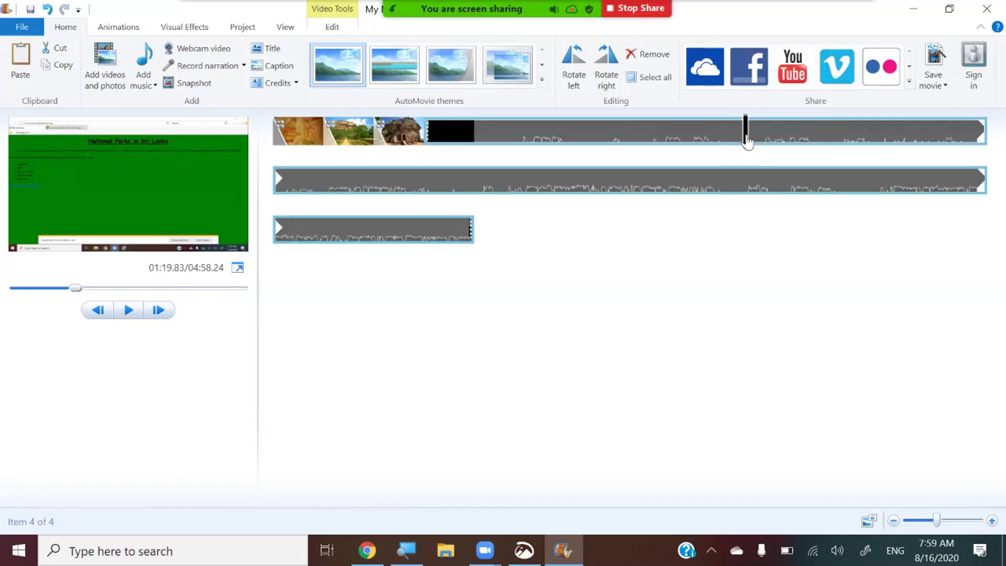
pyautogui.click(744, 139)
pyautogui.click(744, 140)
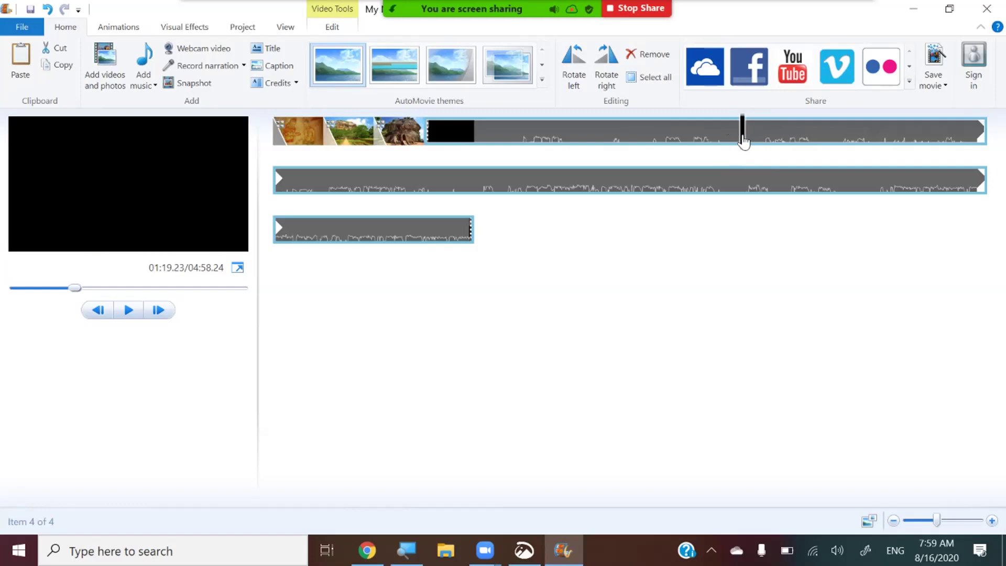
pyautogui.click(747, 141)
pyautogui.click(747, 140)
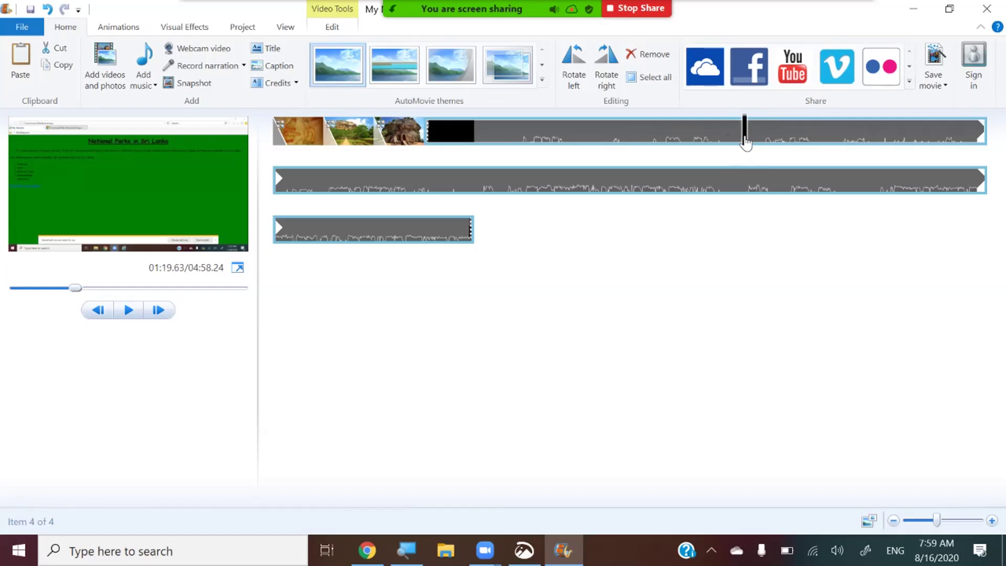
pyautogui.click(744, 140)
pyautogui.click(745, 141)
pyautogui.click(744, 140)
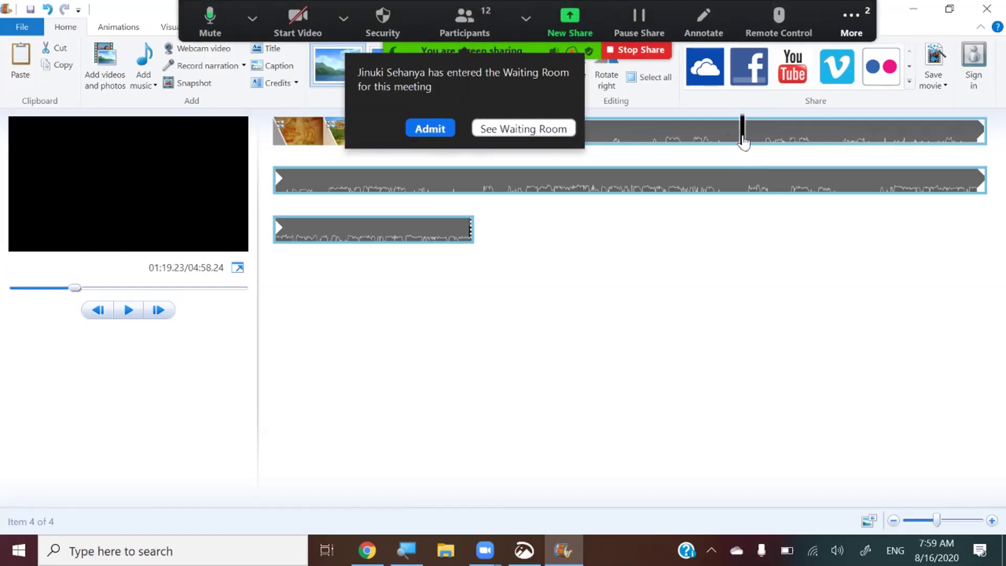
# Admit the waiting meeting participant and split the zoom_0.mp4 clip at 01:19.33, just before the green web page
pyautogui.click(422, 131)
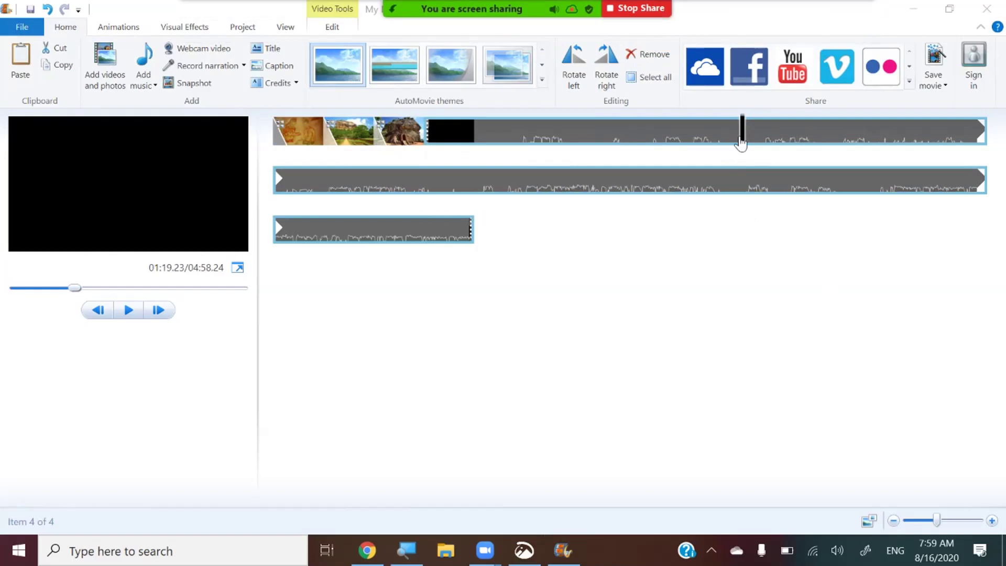
pyautogui.moveTo(743, 138)
pyautogui.mouseDown()
pyautogui.moveTo(723, 144)
pyautogui.moveTo(747, 146)
pyautogui.mouseUp()
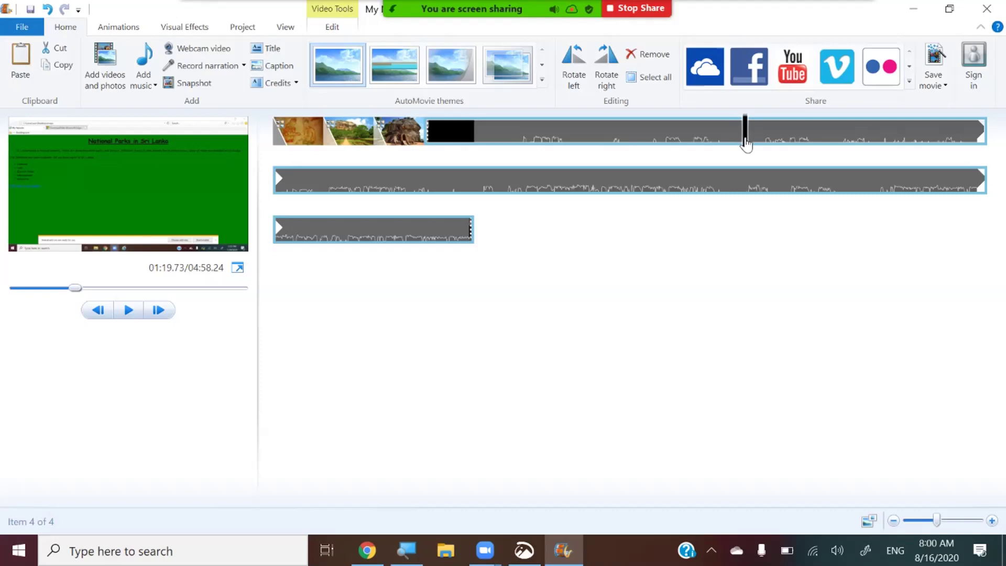
pyautogui.moveTo(746, 145); pyautogui.dragTo(744, 145)
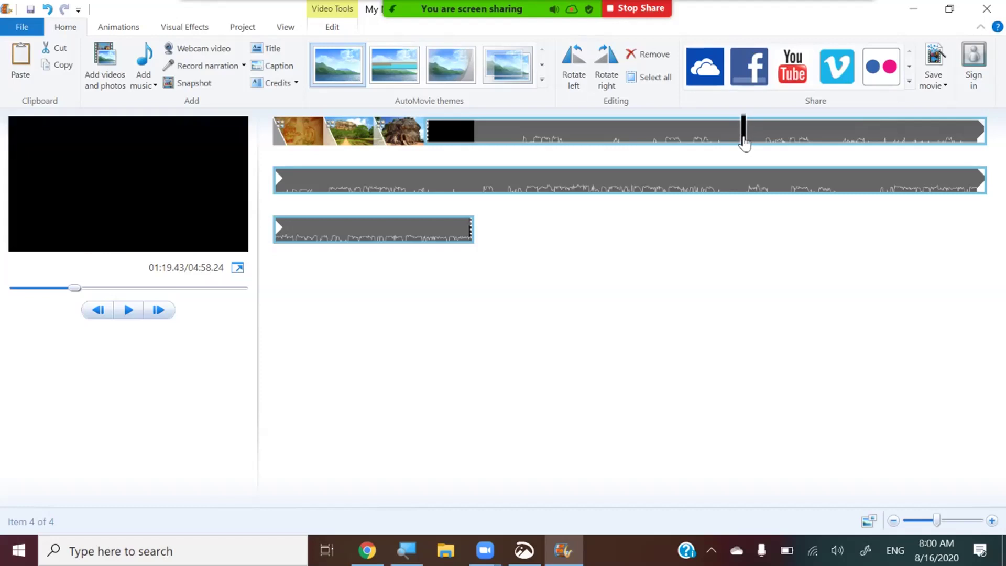
pyautogui.click(744, 149)
pyautogui.click(747, 149)
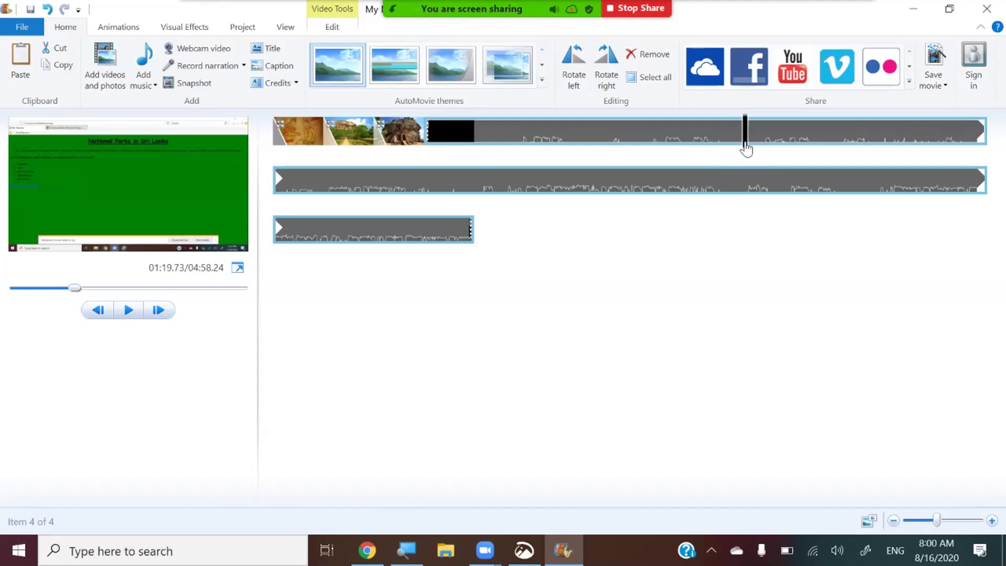
pyautogui.click(744, 148)
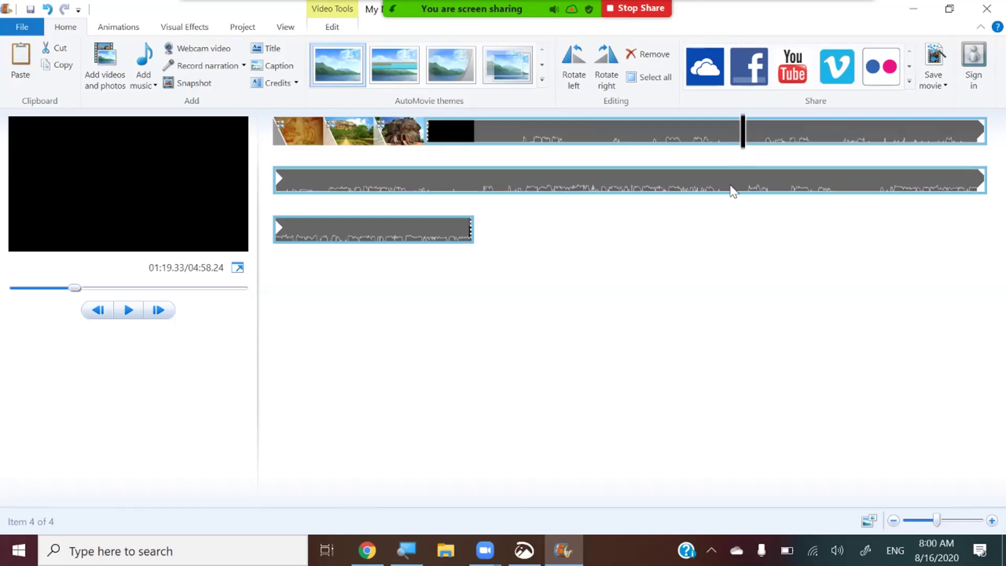
pyautogui.rightClick(744, 137)
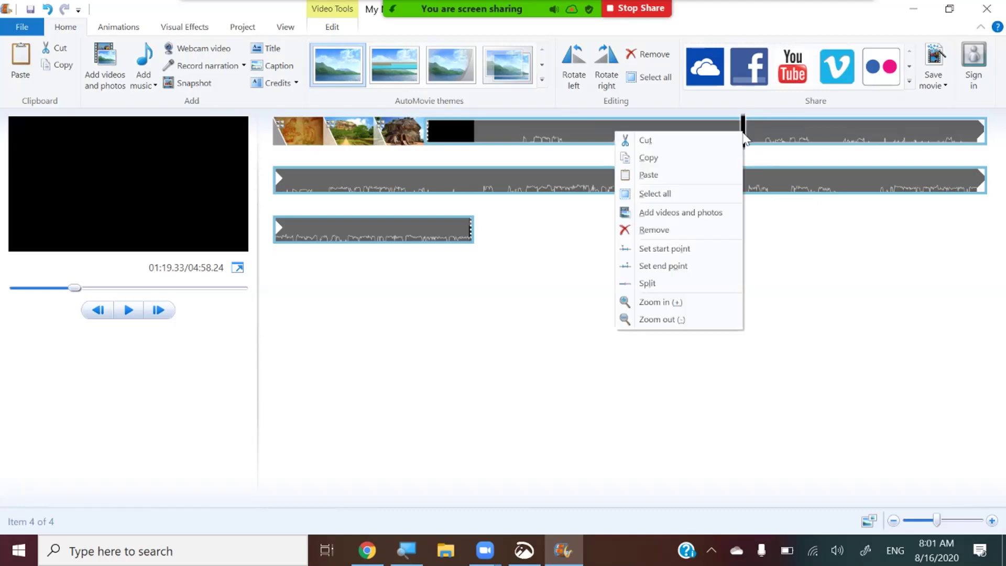
pyautogui.click(649, 285)
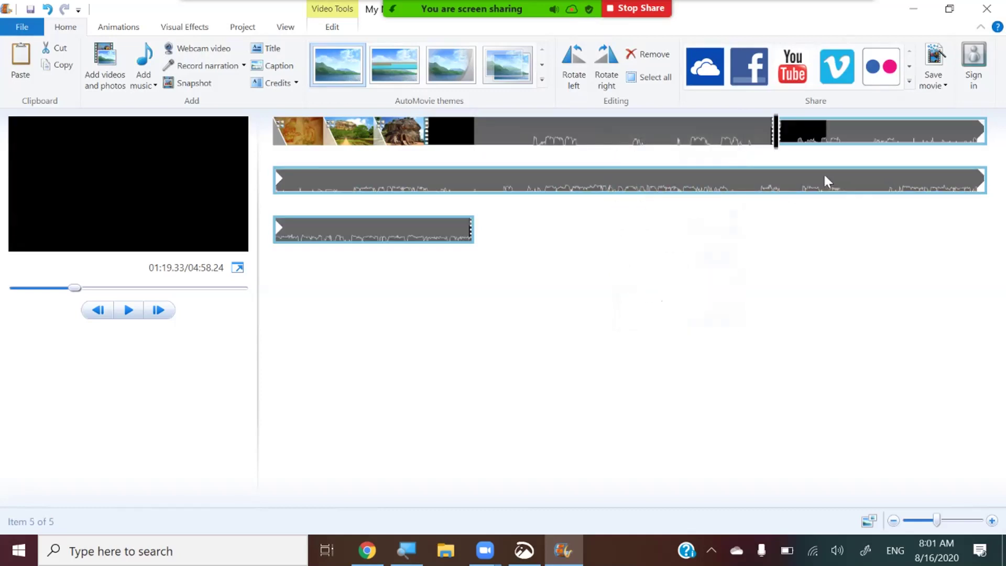
# Split the second part of the video clip at 01:47.83, where the Zoom web page begins
pyautogui.click(675, 134)
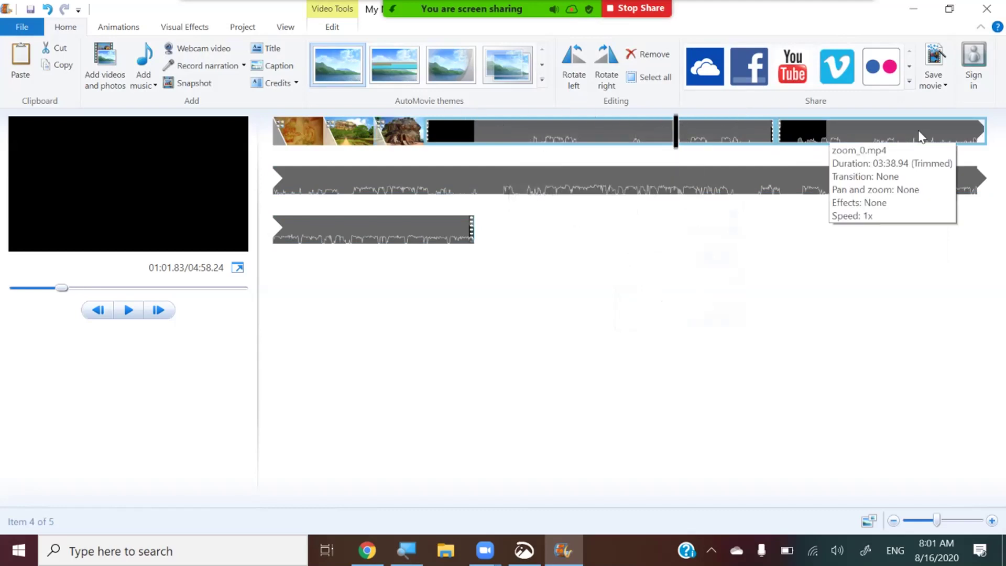
pyautogui.click(876, 131)
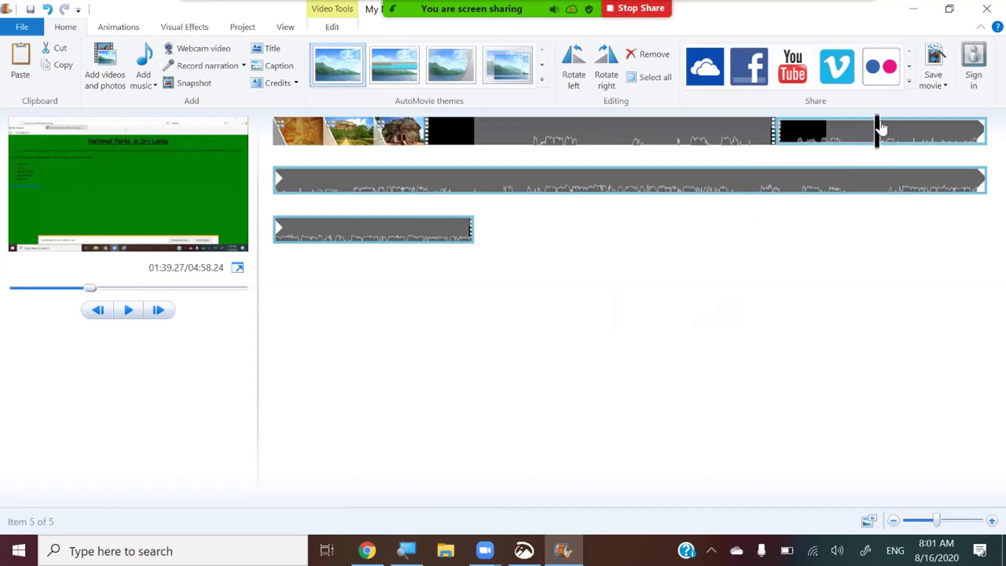
pyautogui.moveTo(882, 127); pyautogui.dragTo(919, 148)
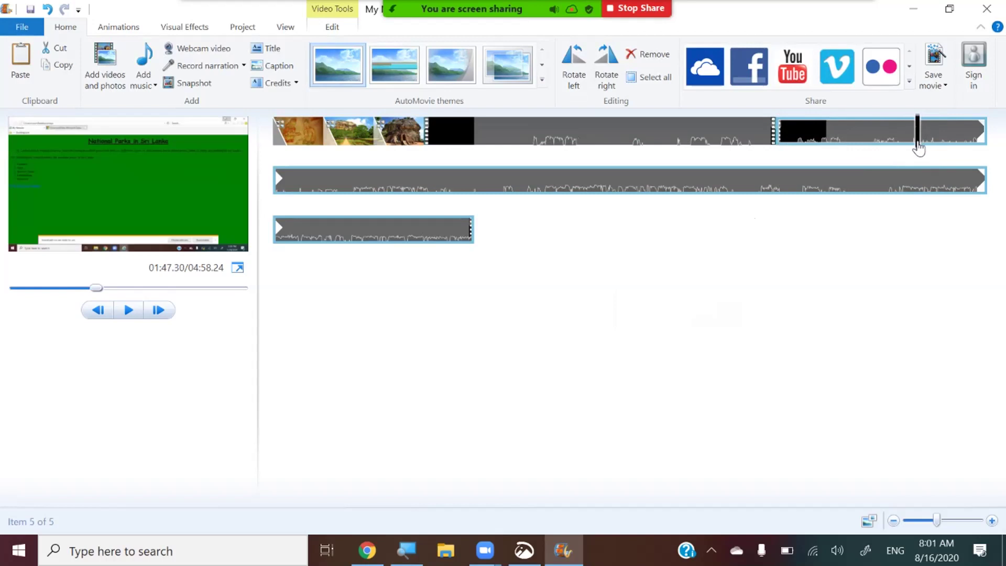
pyautogui.moveTo(919, 148)
pyautogui.mouseDown()
pyautogui.moveTo(927, 153)
pyautogui.moveTo(921, 142)
pyautogui.mouseUp()
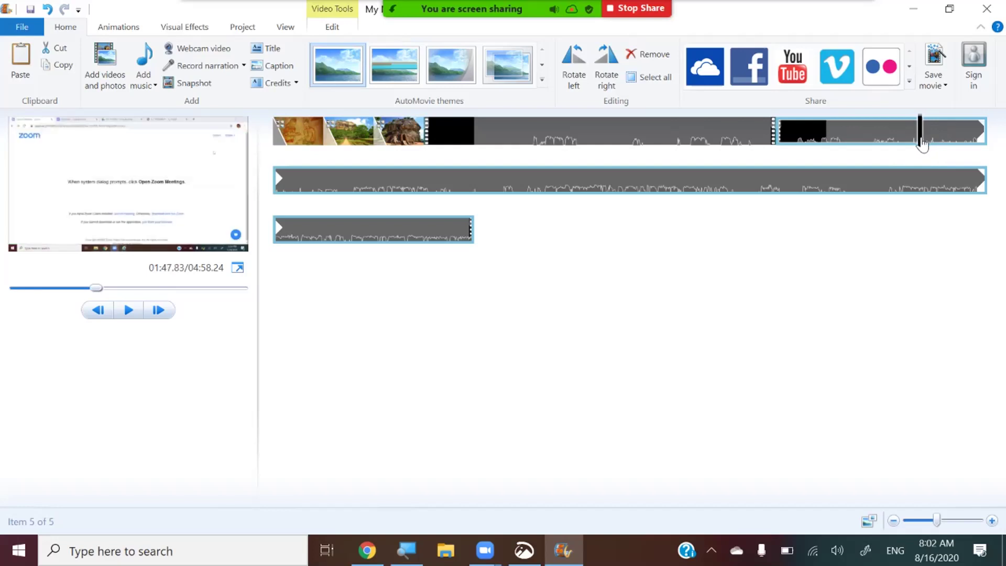
pyautogui.rightClick(922, 138)
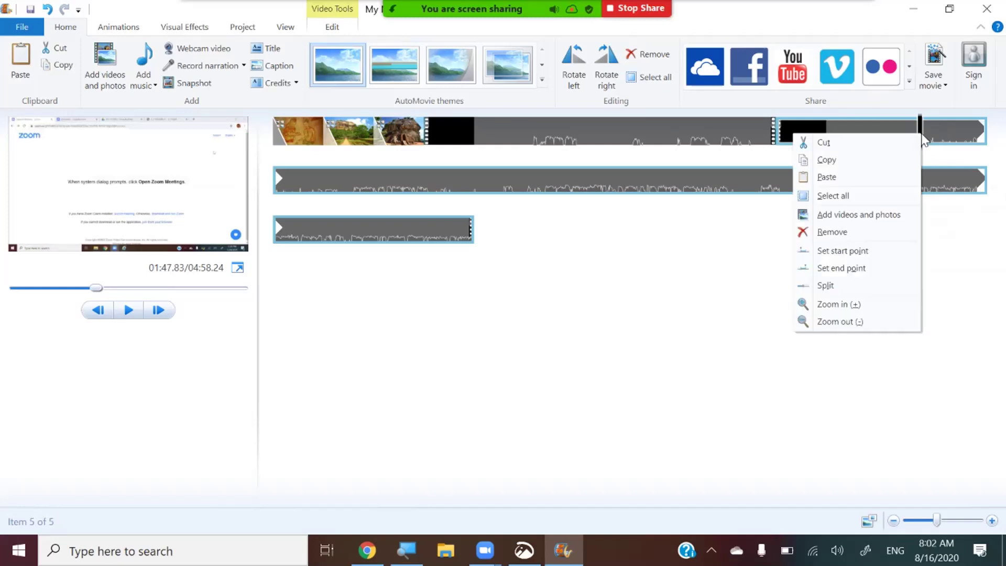
pyautogui.click(834, 285)
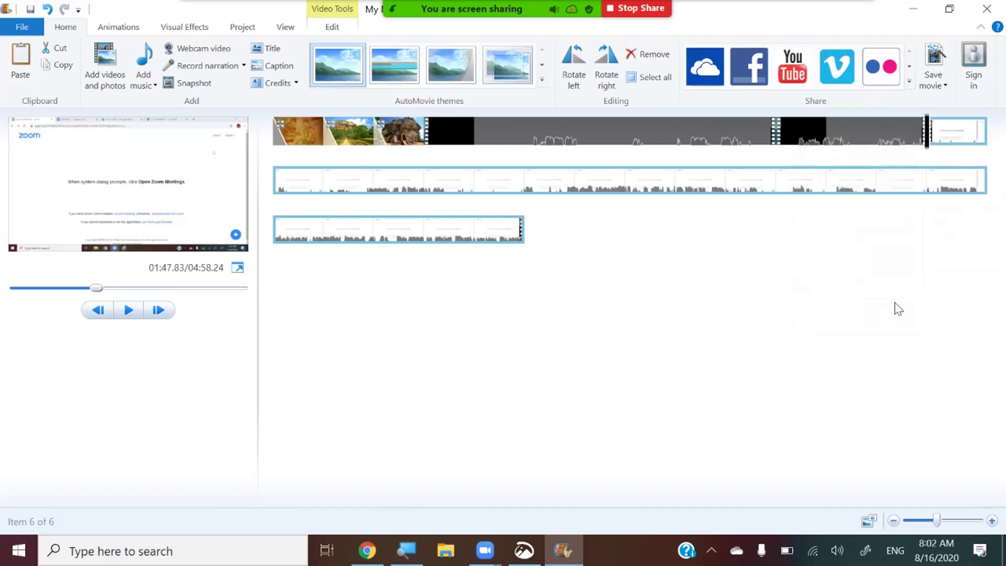
# Select each of the three video parts in turn to examine how the clip is divided, ending on the last part
pyautogui.click(656, 139)
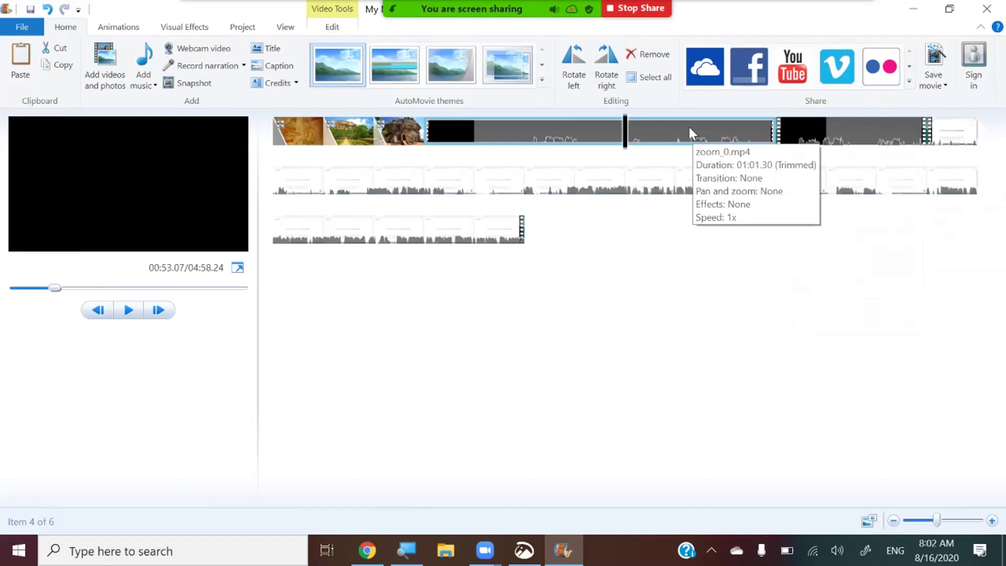
pyautogui.click(854, 138)
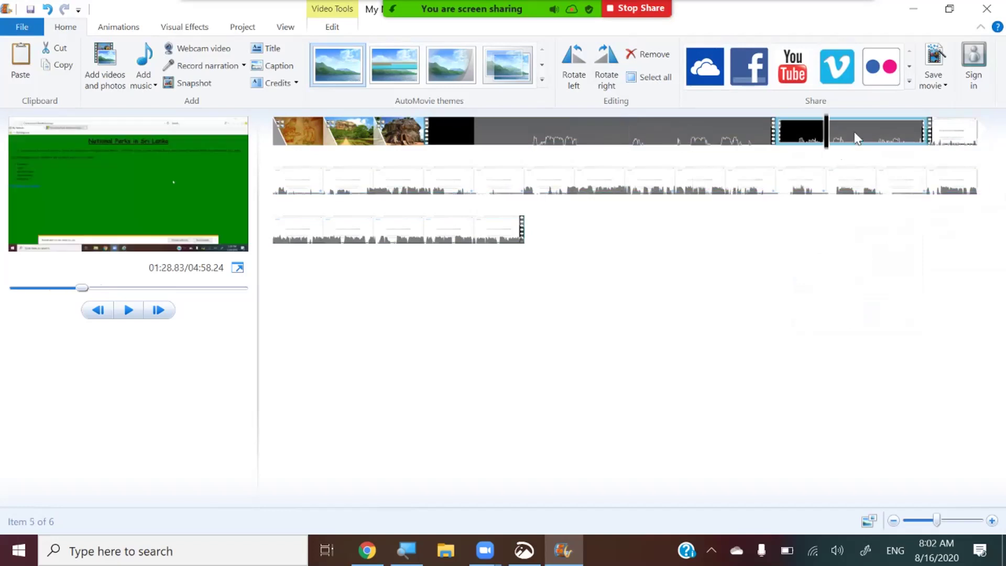
pyautogui.click(728, 142)
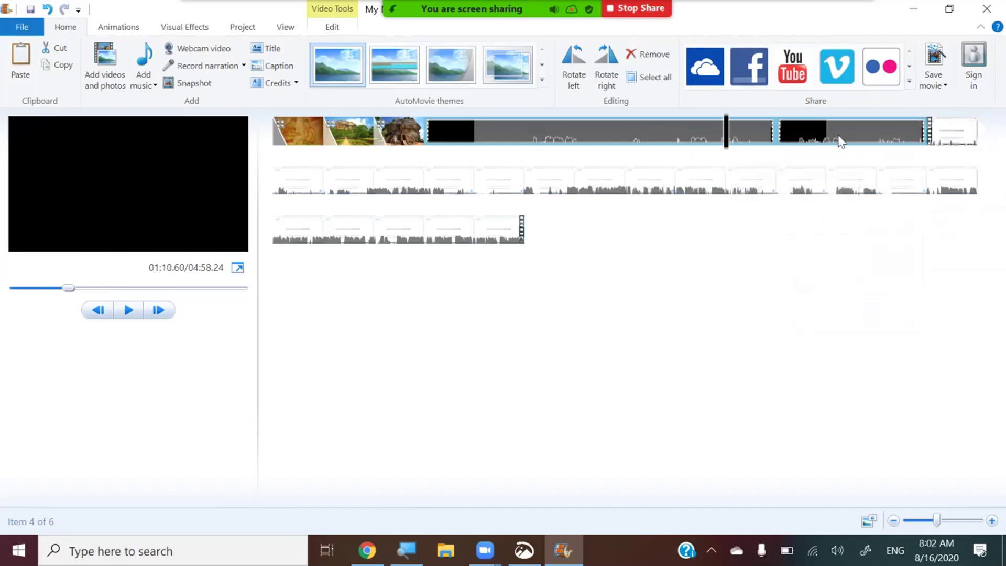
pyautogui.click(944, 131)
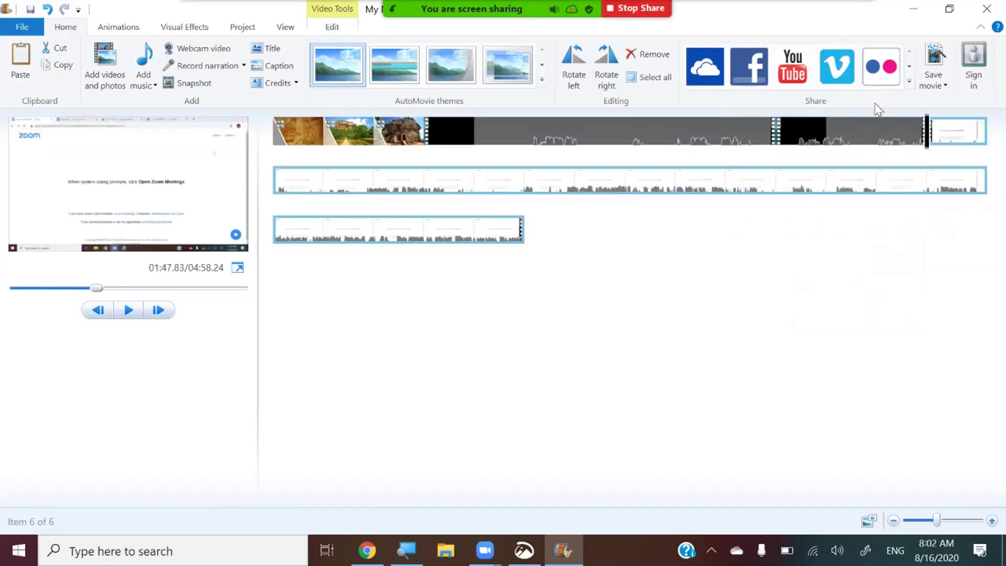
# Delete the first and last parts of the split video, keeping only the middle part with the green web page
pyautogui.click(880, 133)
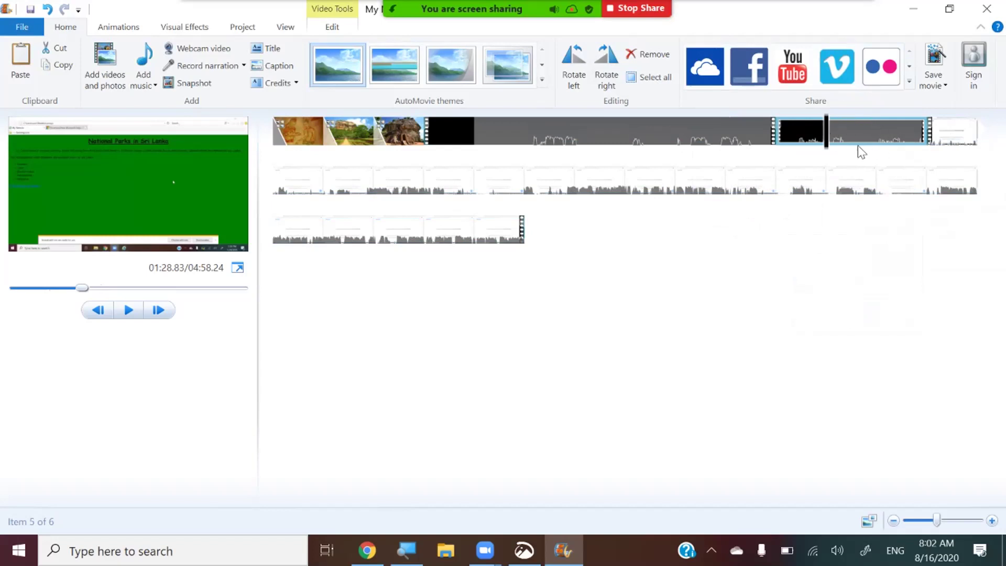
pyautogui.click(954, 139)
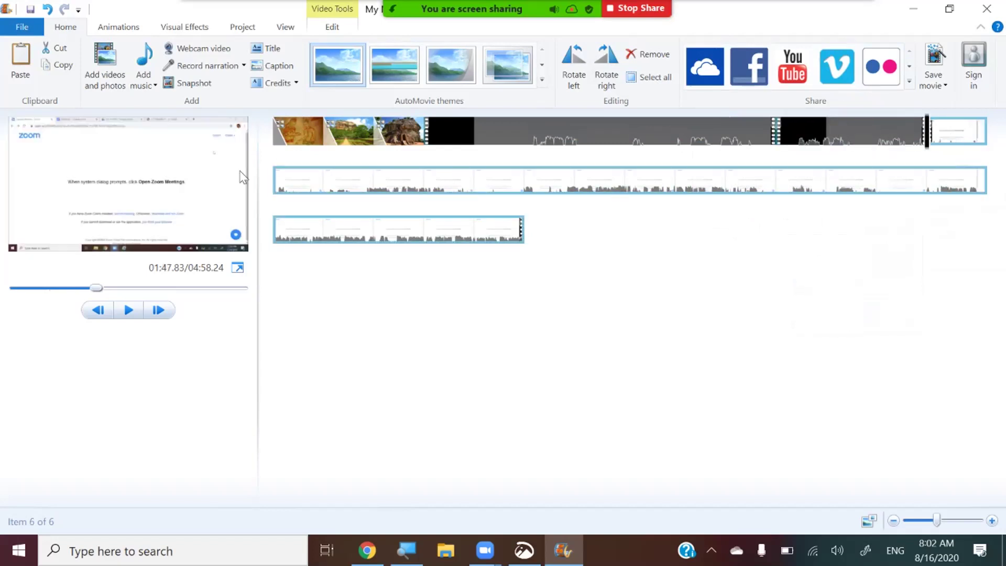
pyautogui.click(877, 135)
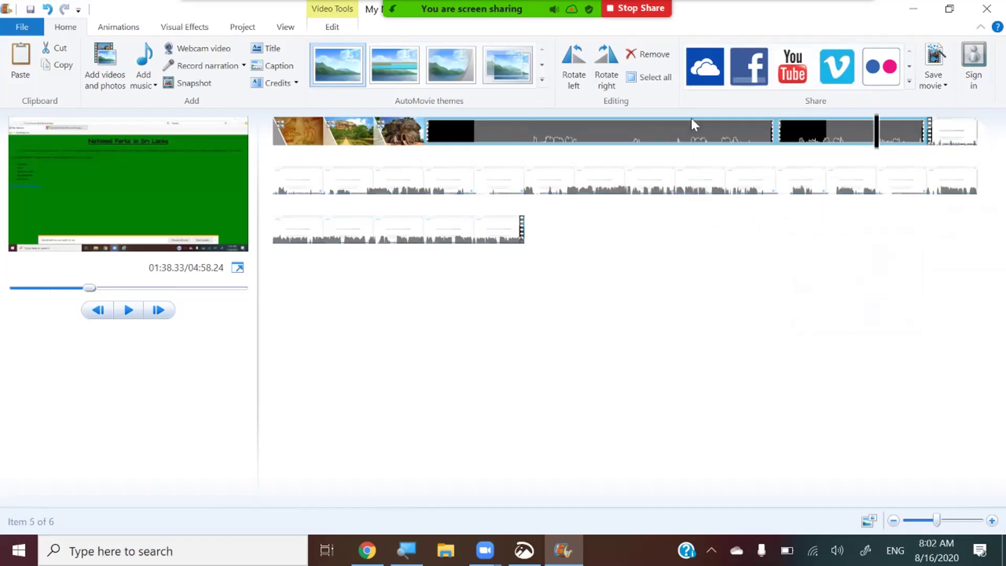
pyautogui.click(675, 127)
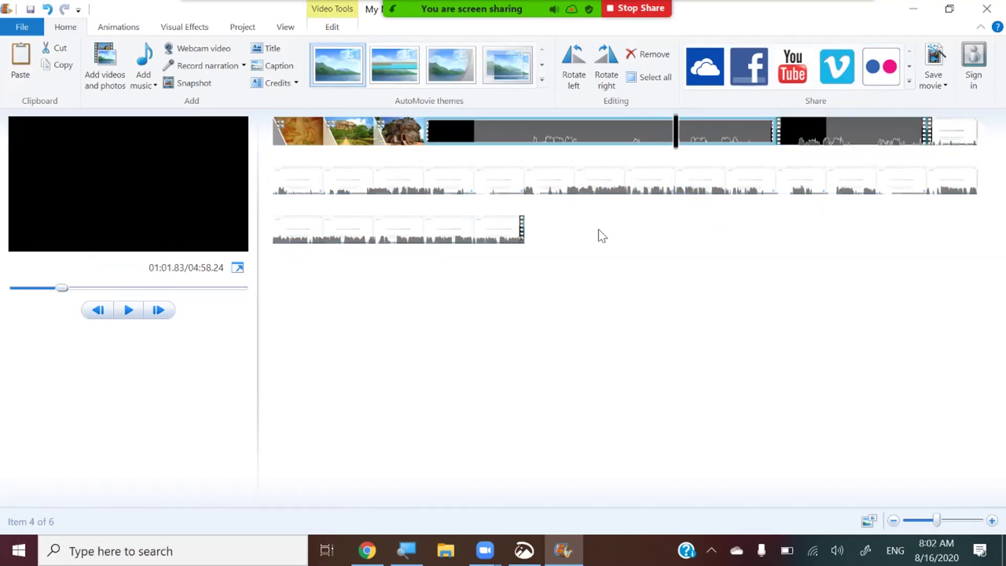
pyautogui.click(607, 135)
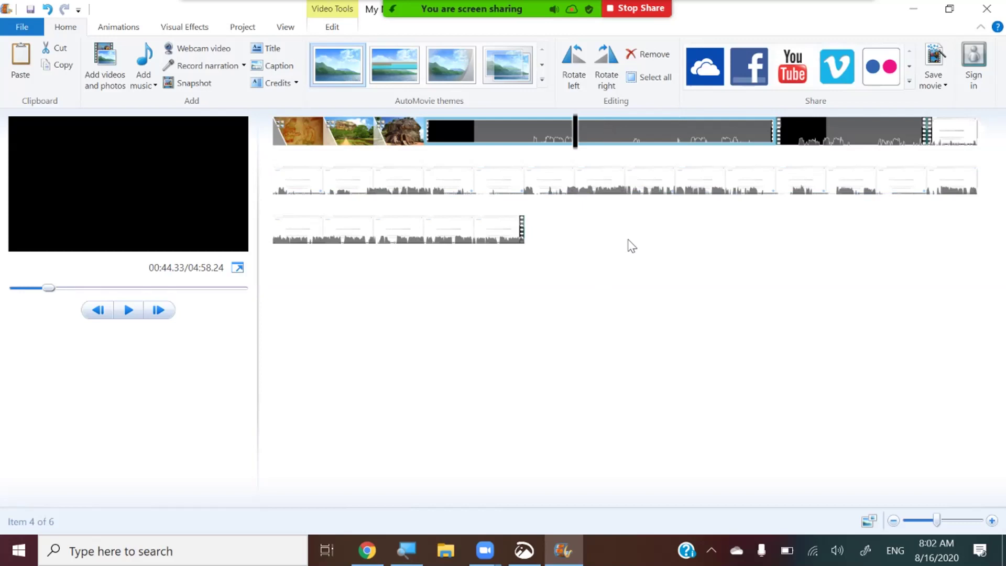
pyautogui.press('Delete')
pyautogui.click(676, 137)
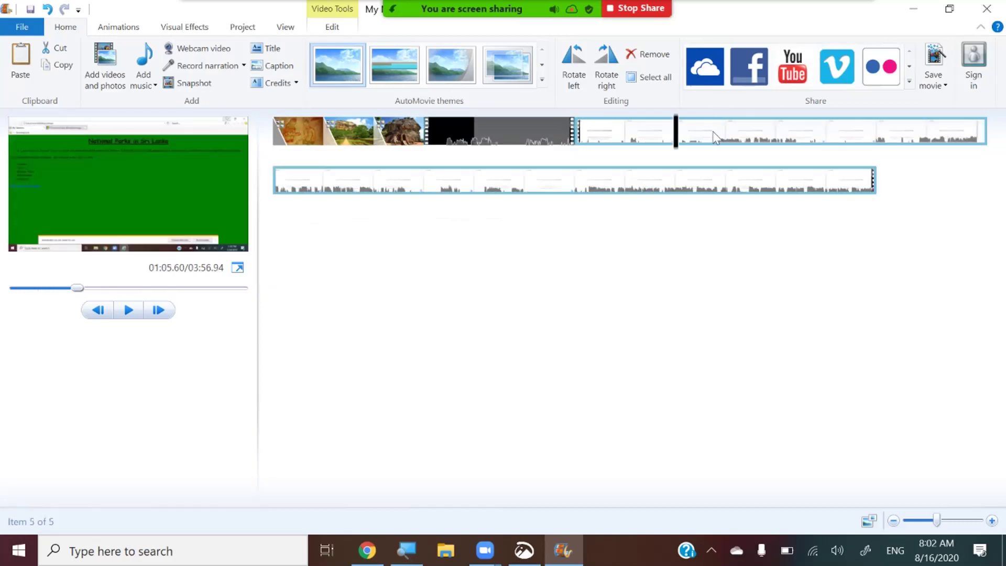
pyautogui.press('Delete')
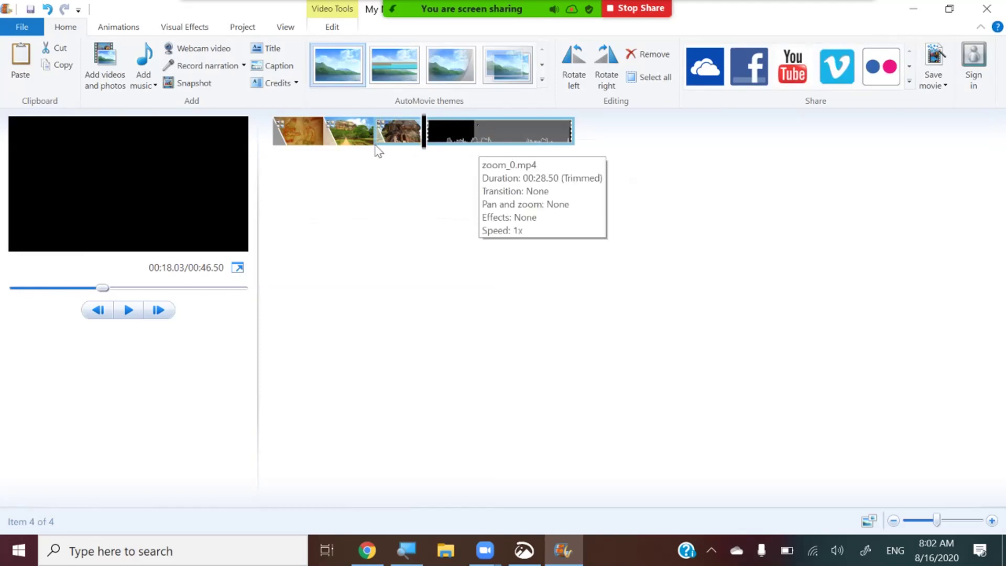
# Preview the shortened movie from the beginning in full screen, and return to the editing view when playback ends
pyautogui.moveTo(104, 296); pyautogui.dragTo(16, 296)
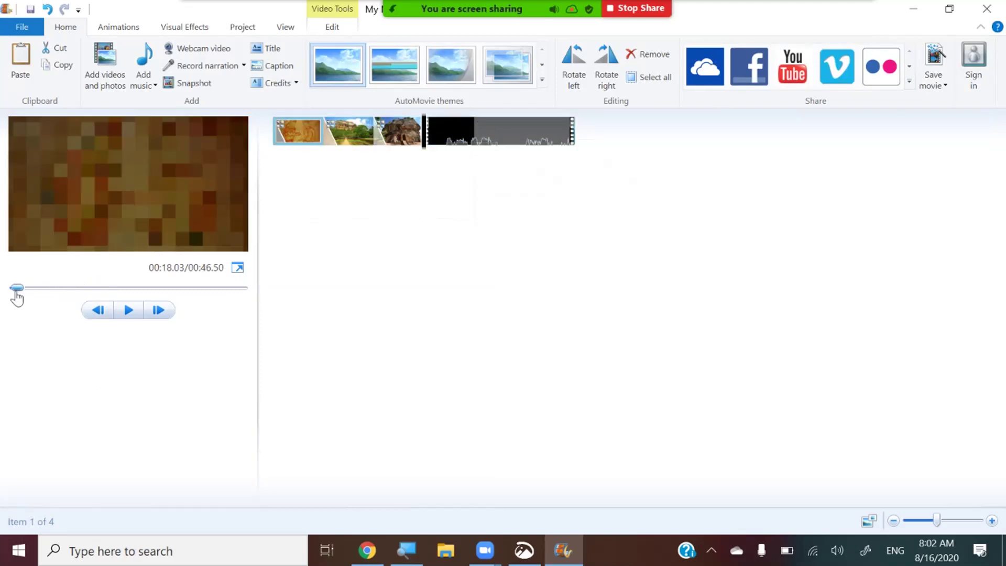
pyautogui.click(124, 310)
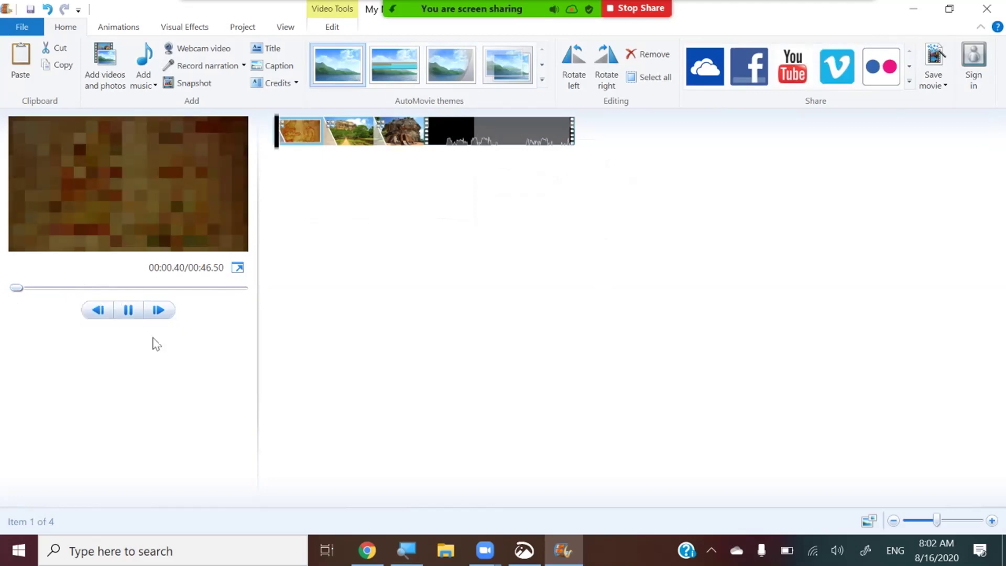
pyautogui.click(238, 267)
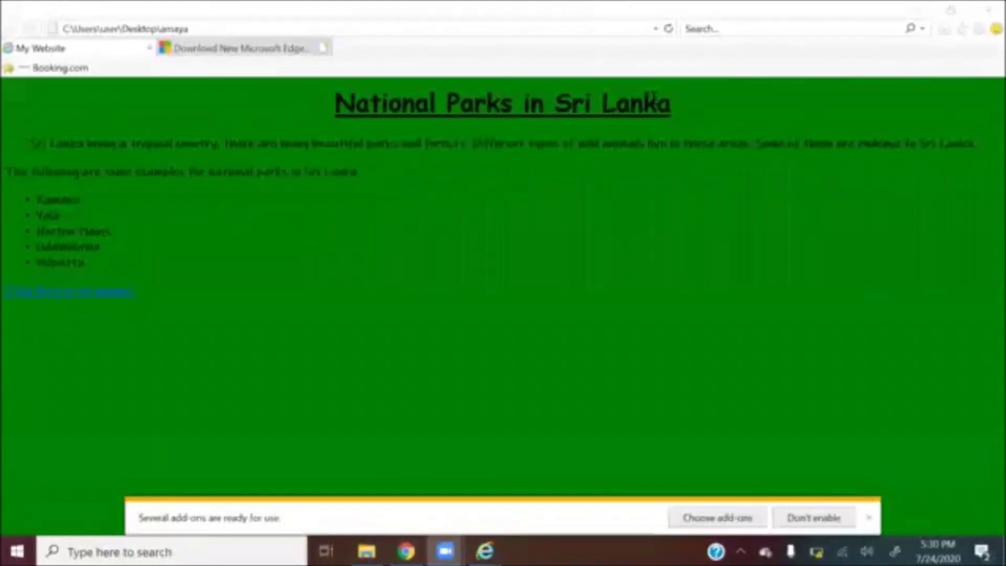
pyautogui.moveTo(689, 274)
pyautogui.hotkey('ctrl', 's')
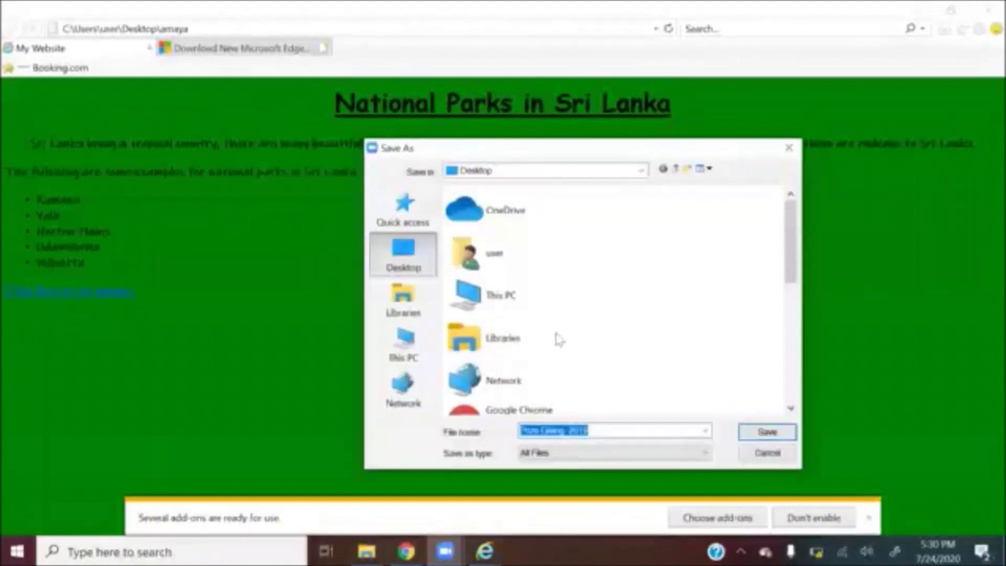
pyautogui.write('Course')
pyautogui.press('Return')
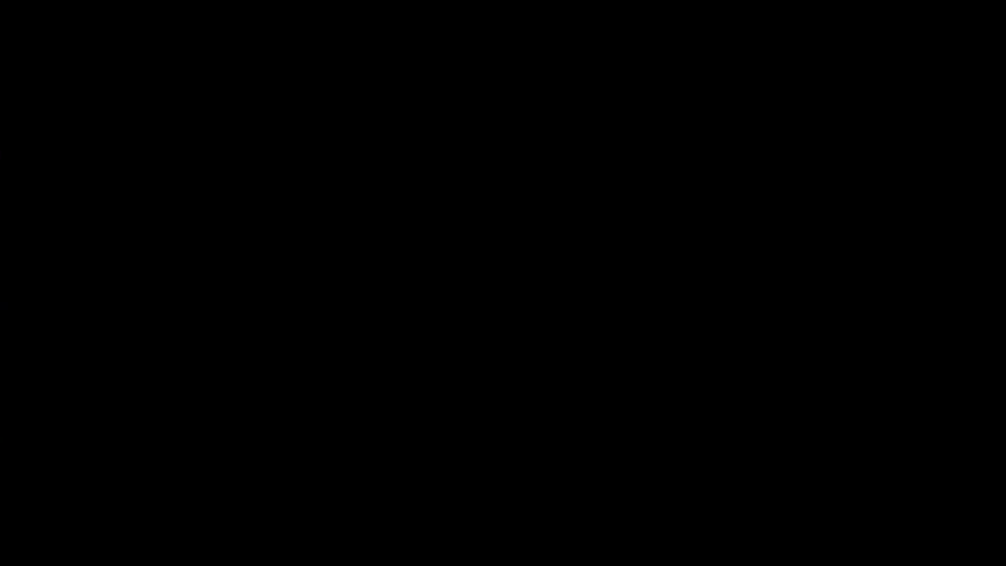
pyautogui.press('Escape')
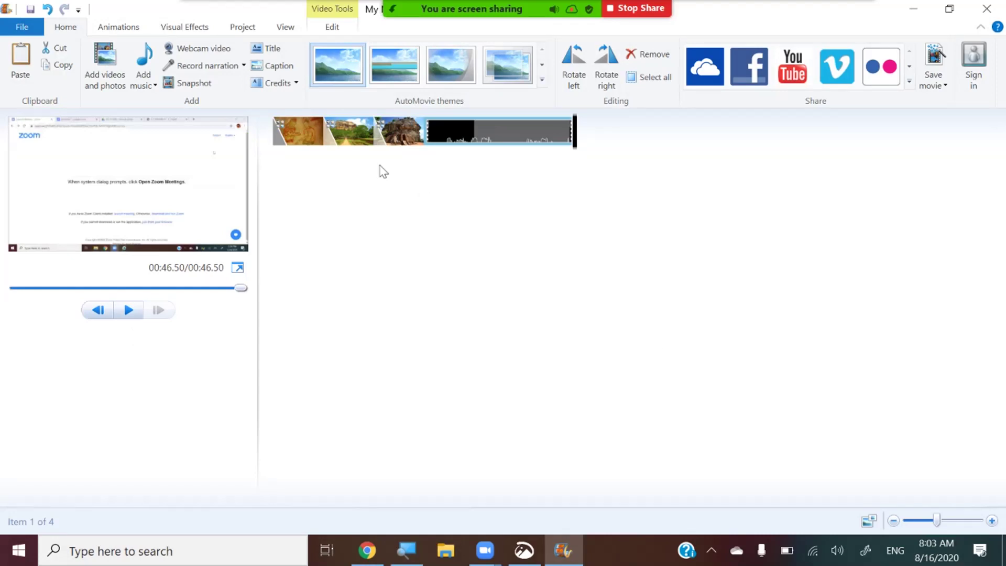
# Examine the transition and pan and zoom settings applied to the first Sigiriya photo
pyautogui.click(291, 127)
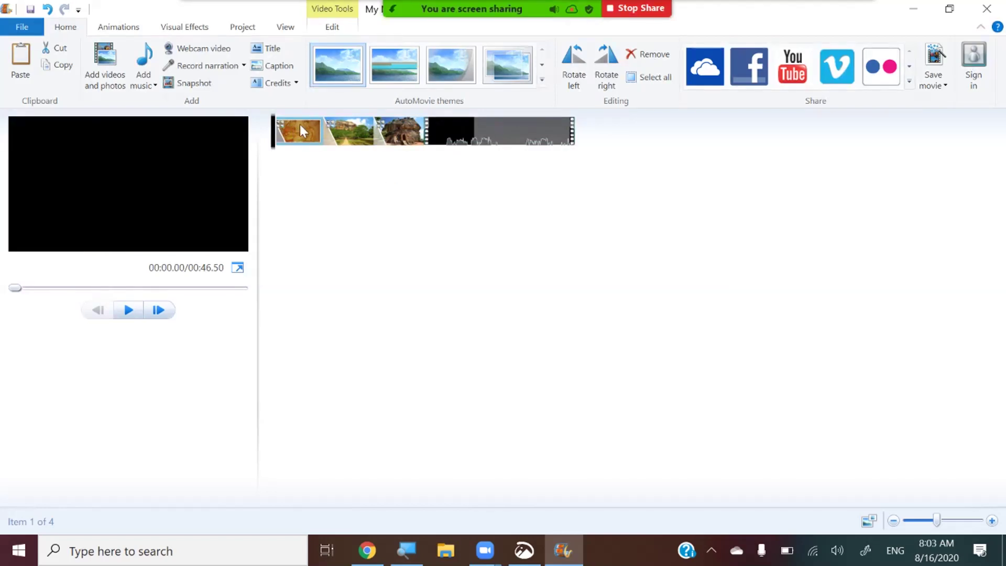
pyautogui.click(113, 24)
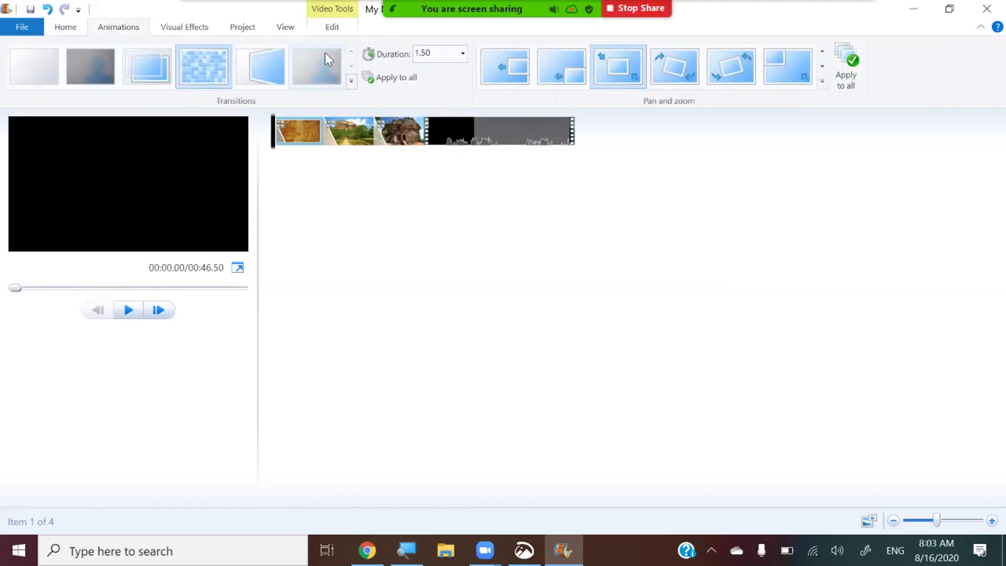
pyautogui.click(359, 131)
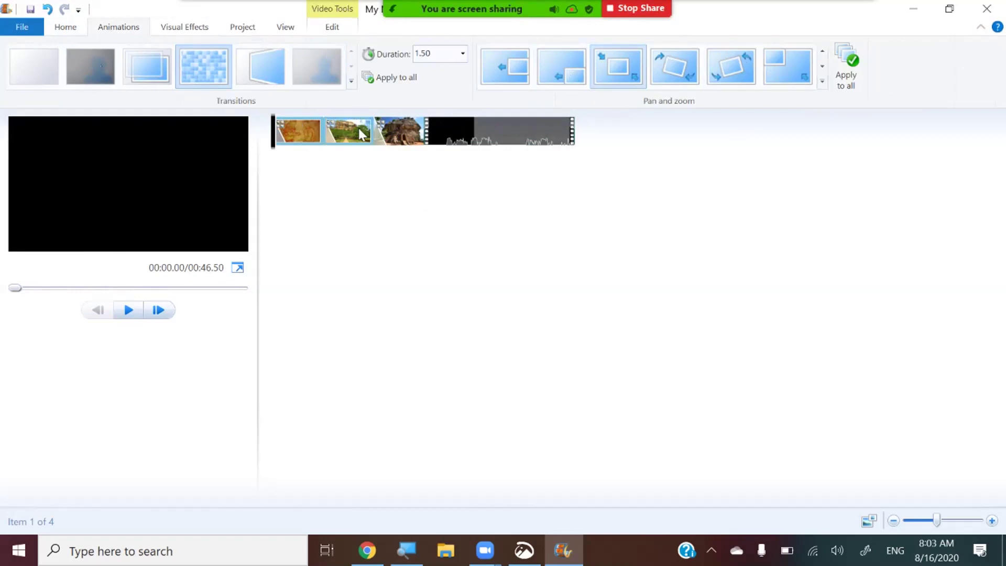
# Scrub through the trimmed zoom_0.mp4 clip and examine the available transitions for it
pyautogui.click(468, 139)
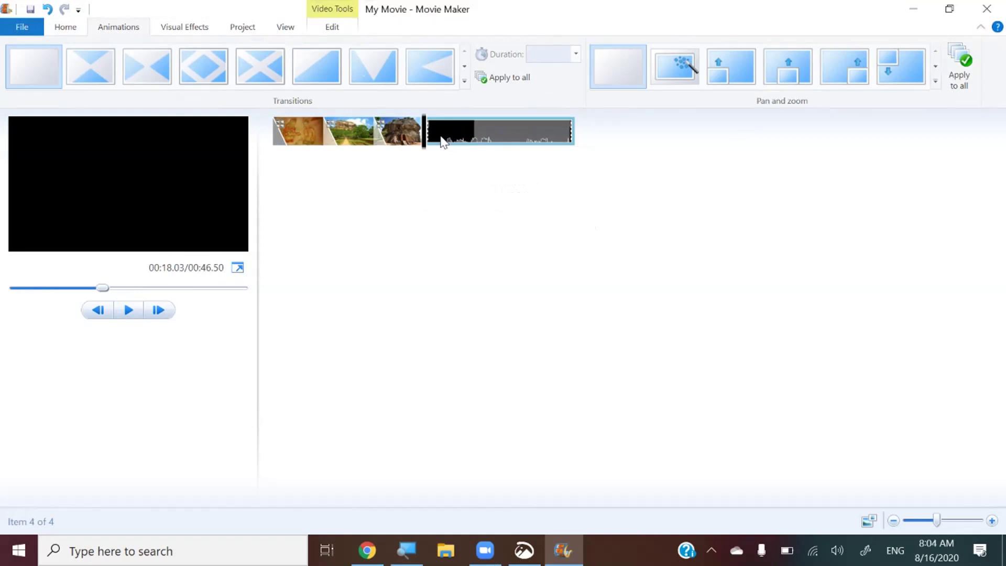
pyautogui.moveTo(424, 155); pyautogui.dragTo(504, 157)
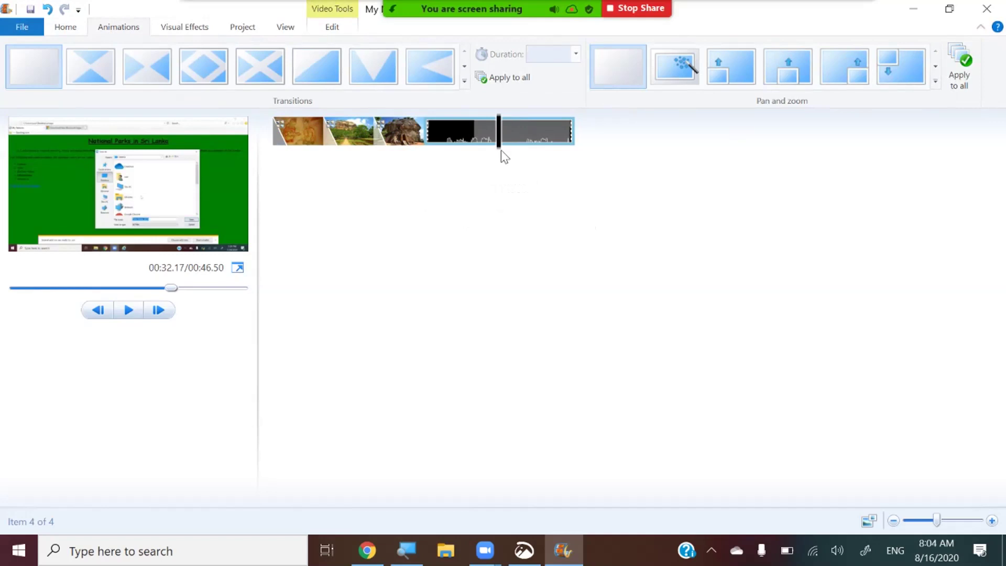
pyautogui.click(85, 65)
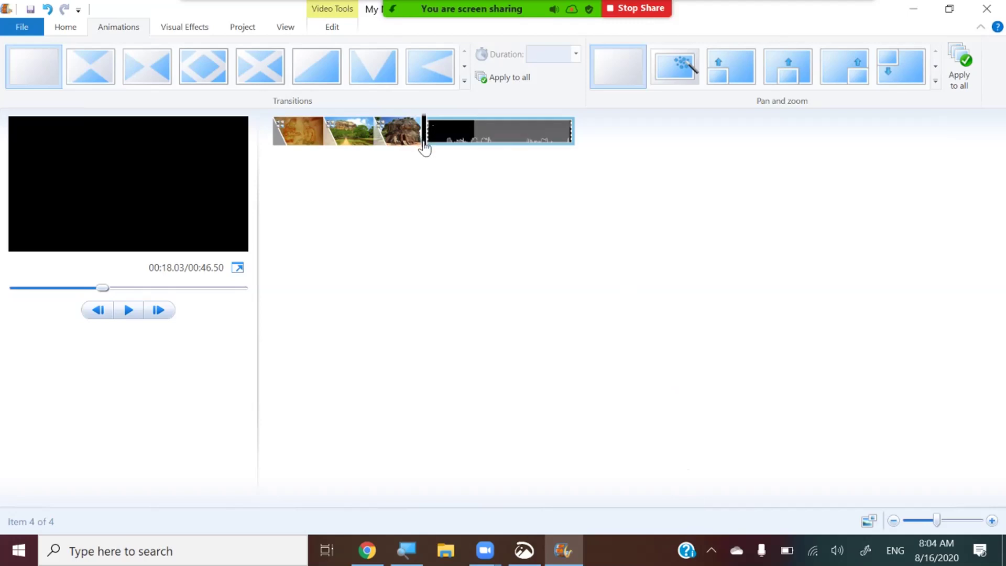
pyautogui.moveTo(480, 147); pyautogui.dragTo(514, 154)
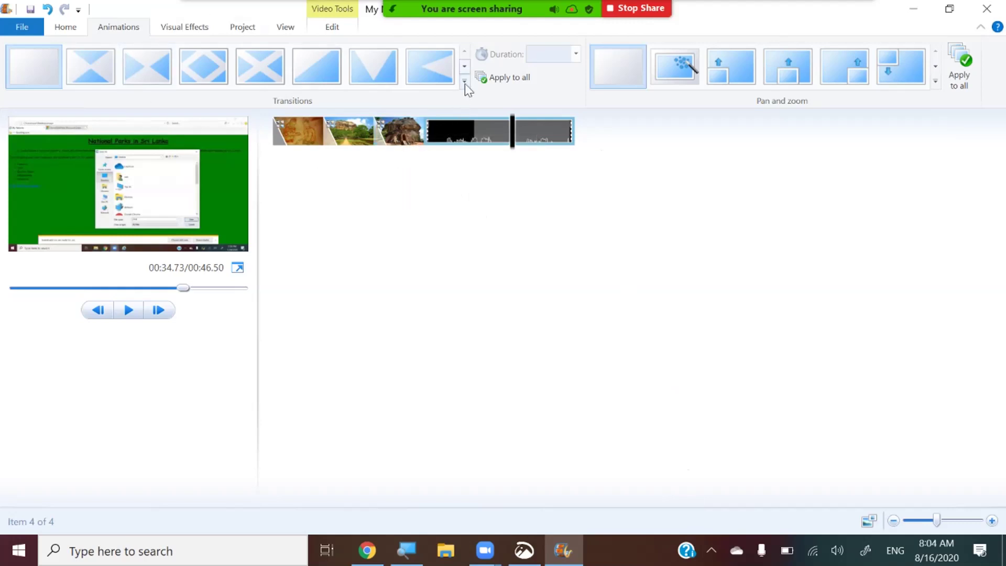
pyautogui.click(371, 64)
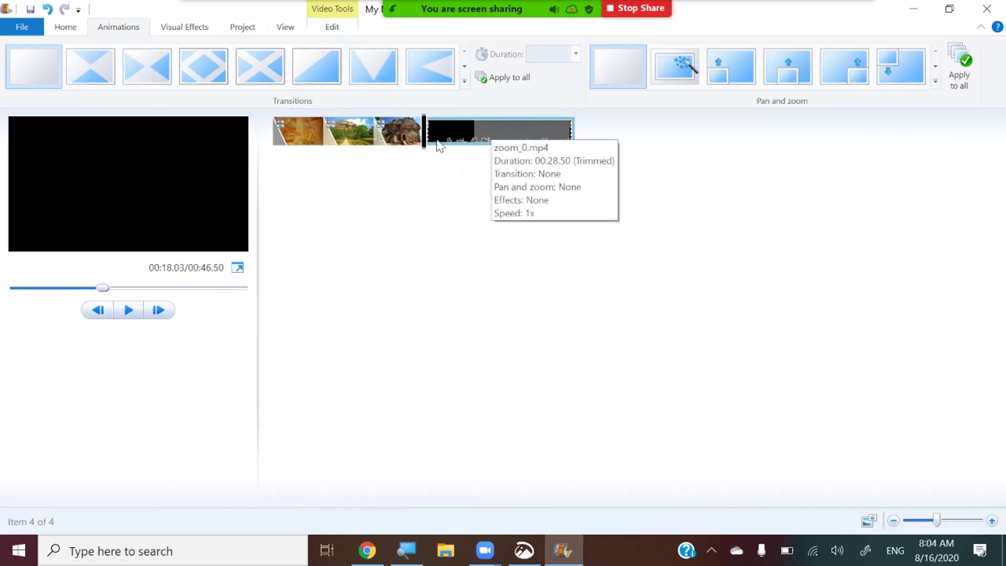
pyautogui.moveTo(424, 155); pyautogui.dragTo(496, 151)
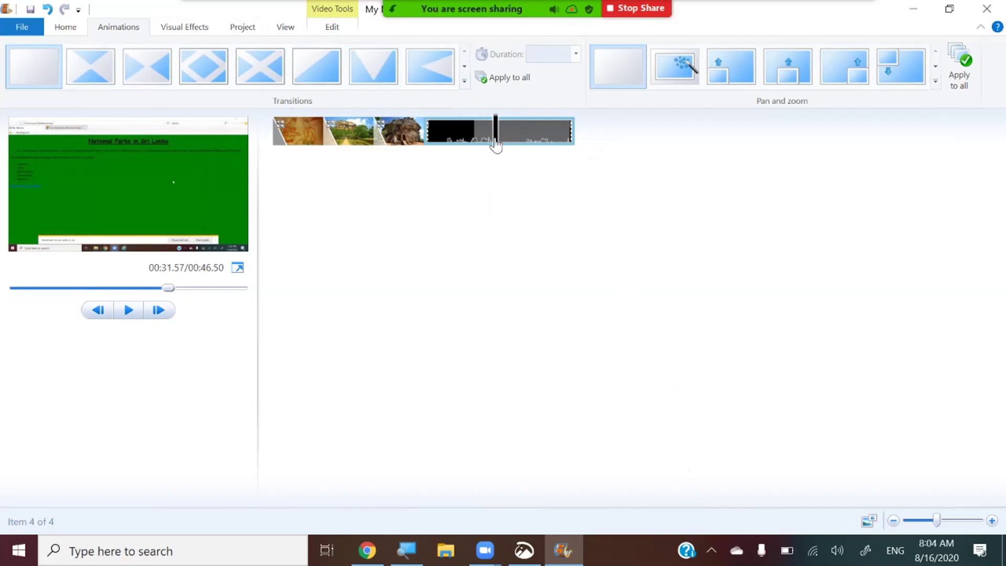
pyautogui.moveTo(496, 146)
pyautogui.mouseDown()
pyautogui.moveTo(428, 145)
pyautogui.moveTo(505, 146)
pyautogui.mouseUp()
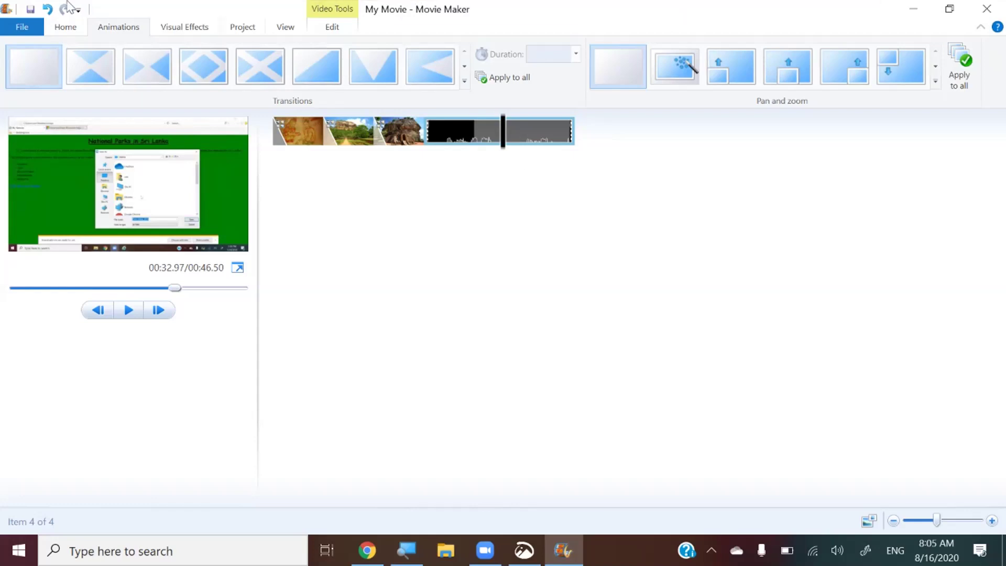
# Open the Zoom meeting chat, read the participants' replies, and minimize the chat window
pyautogui.moveTo(515, 5)
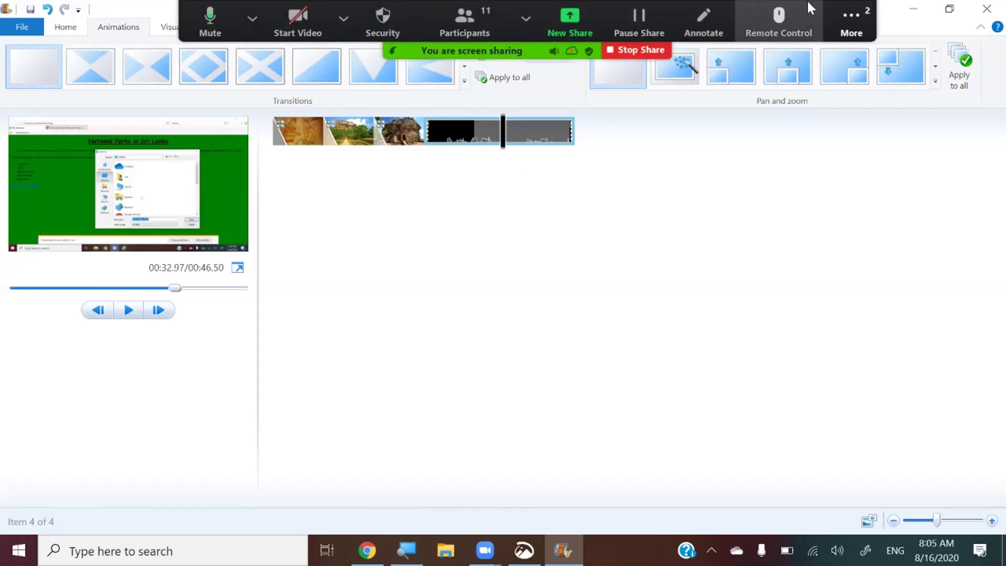
pyautogui.click(852, 16)
pyautogui.click(839, 57)
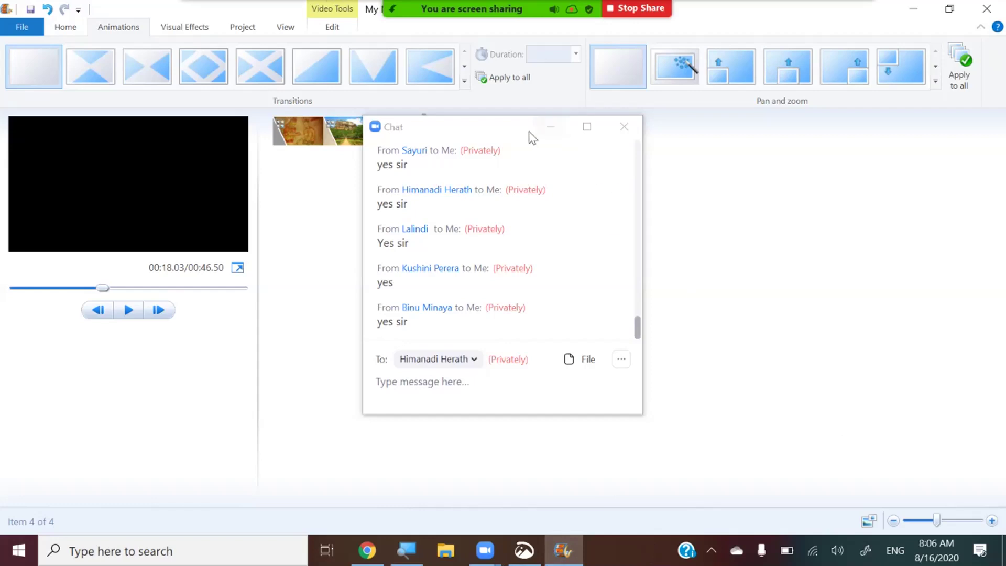
pyautogui.click(549, 127)
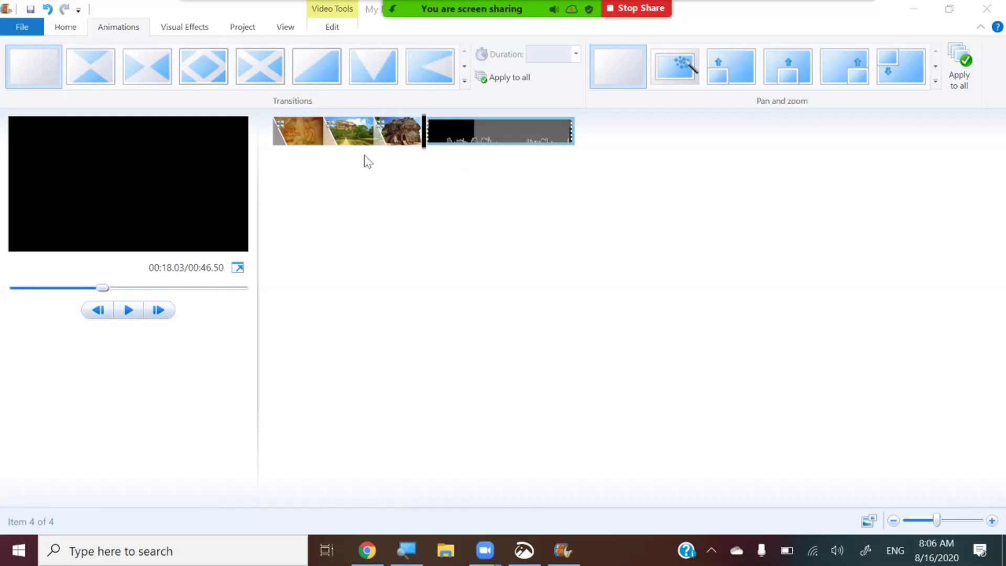
# Insert a title slide at the start of the movie, before the first Sigiriya photo
pyautogui.click(66, 27)
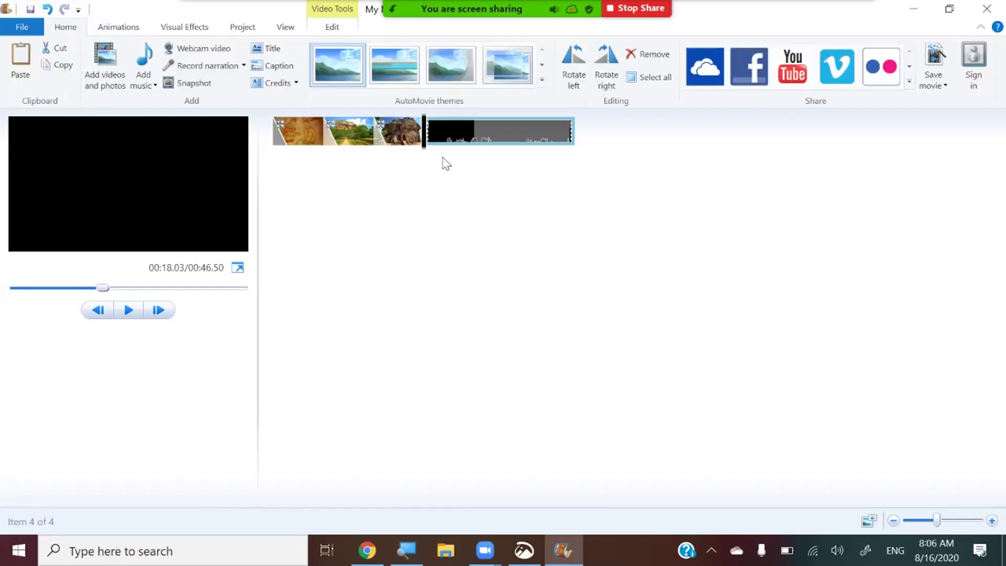
pyautogui.click(276, 160)
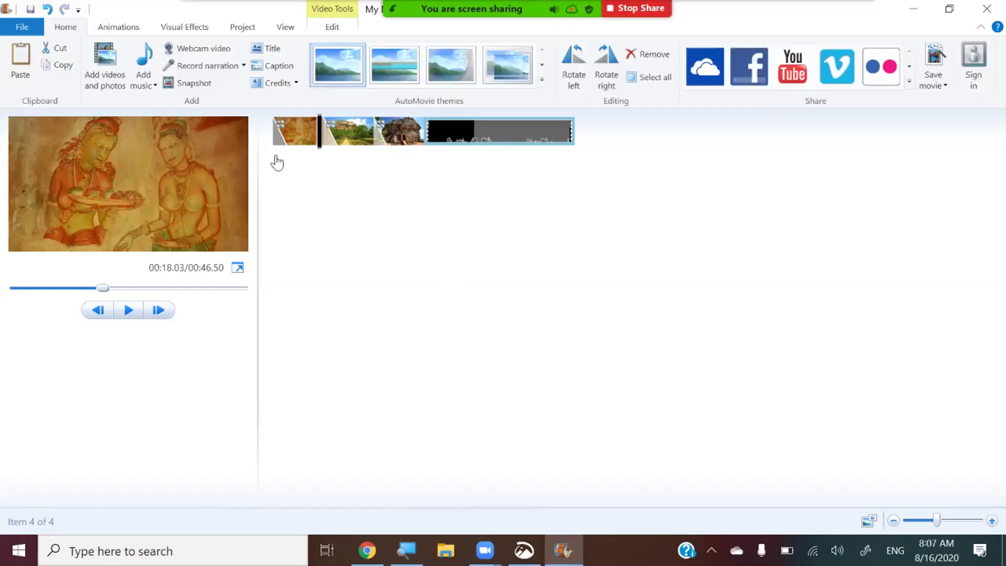
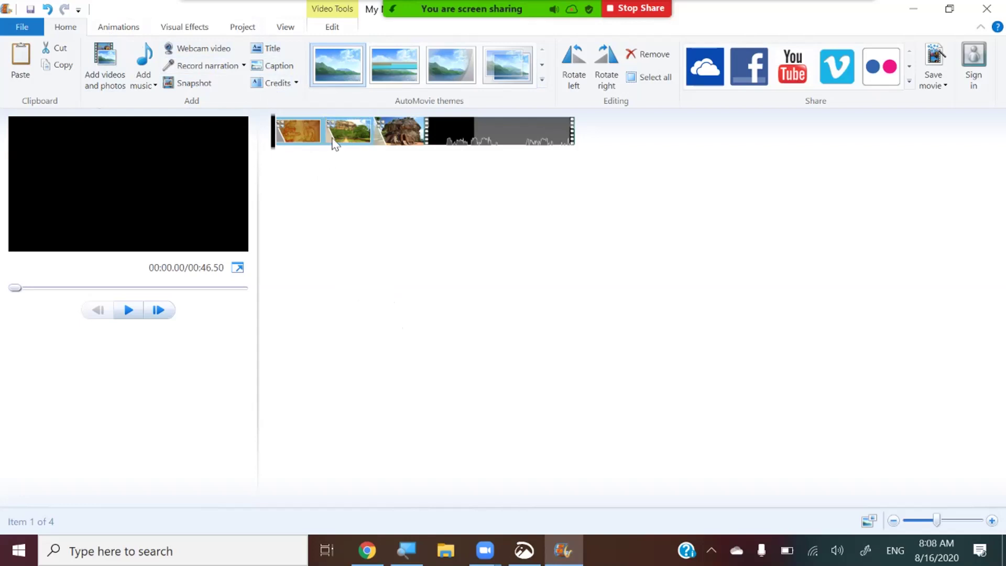
pyautogui.moveTo(330, 141)
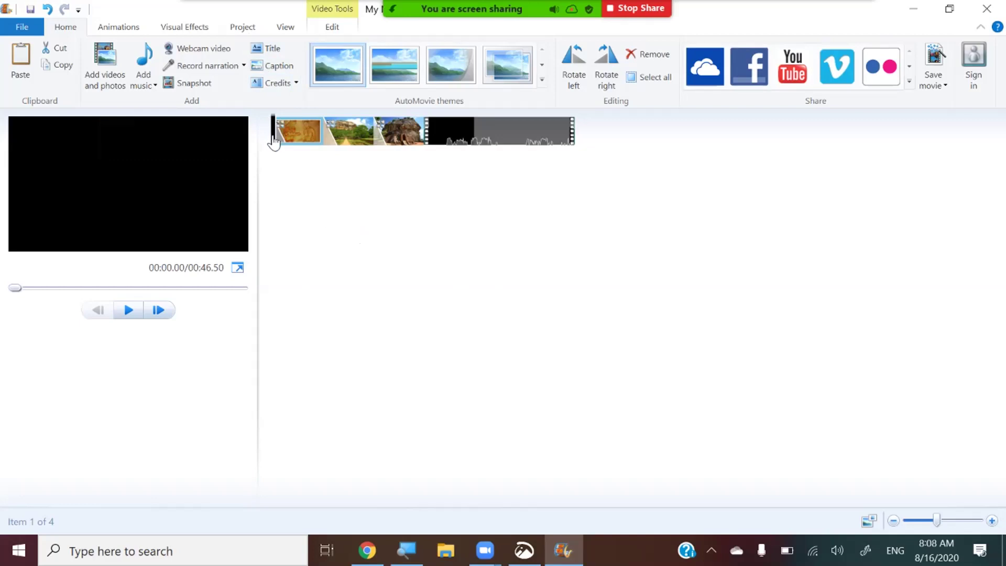
pyautogui.click(304, 141)
pyautogui.click(271, 148)
pyautogui.click(266, 48)
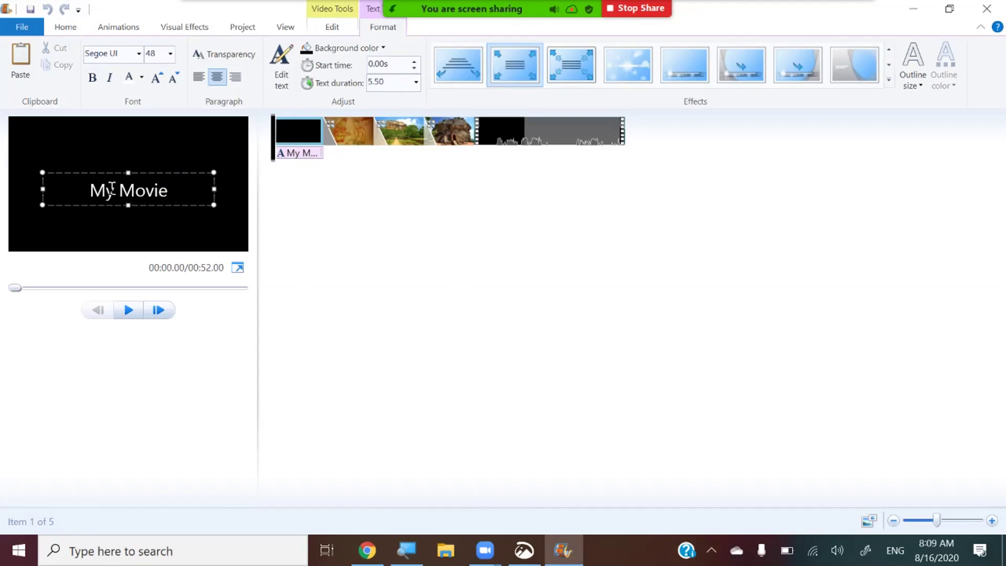
# Replace the title slide's placeholder text with "Sigiriya"
pyautogui.moveTo(163, 189); pyautogui.dragTo(77, 188)
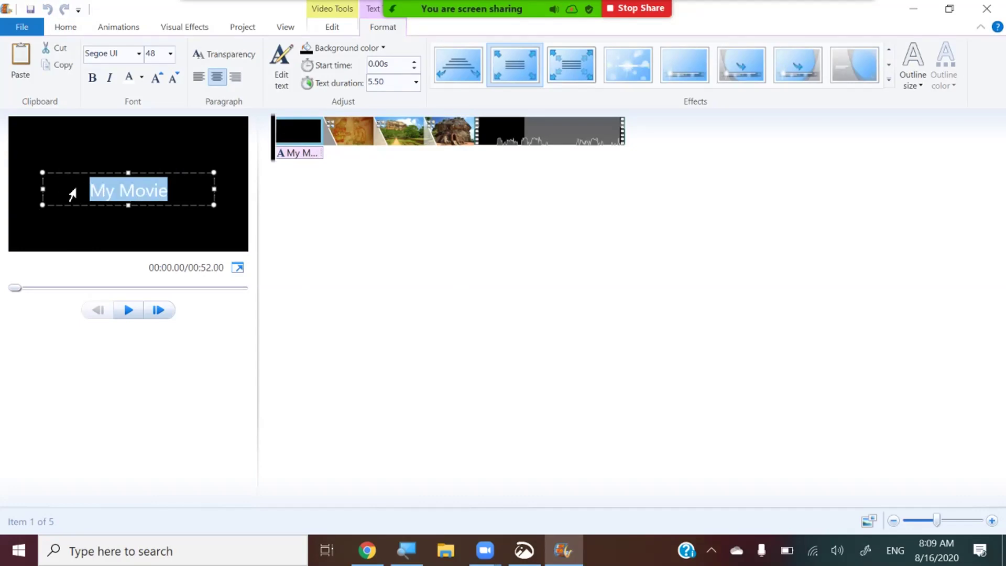
pyautogui.write('Sigiri')
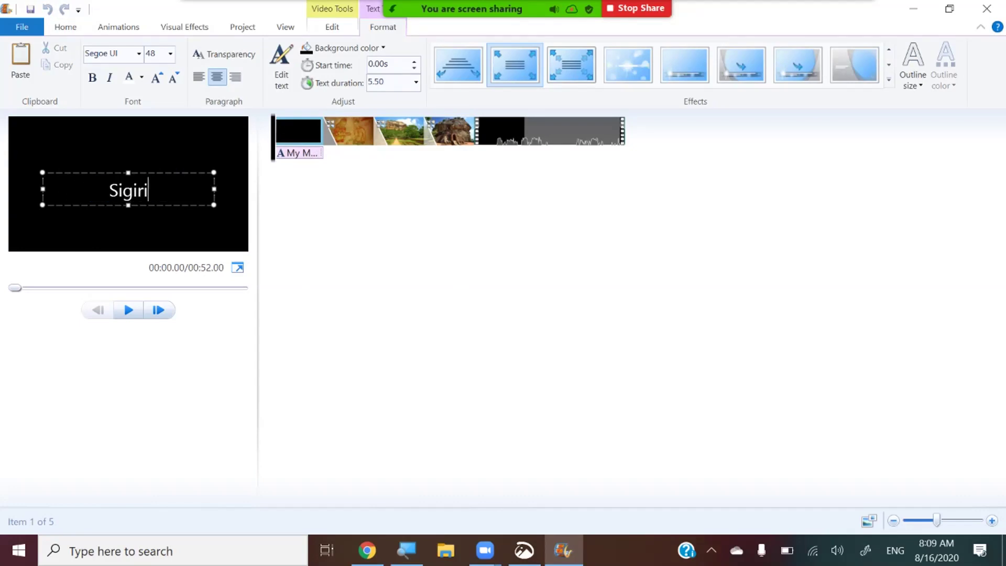
pyautogui.write('ya')
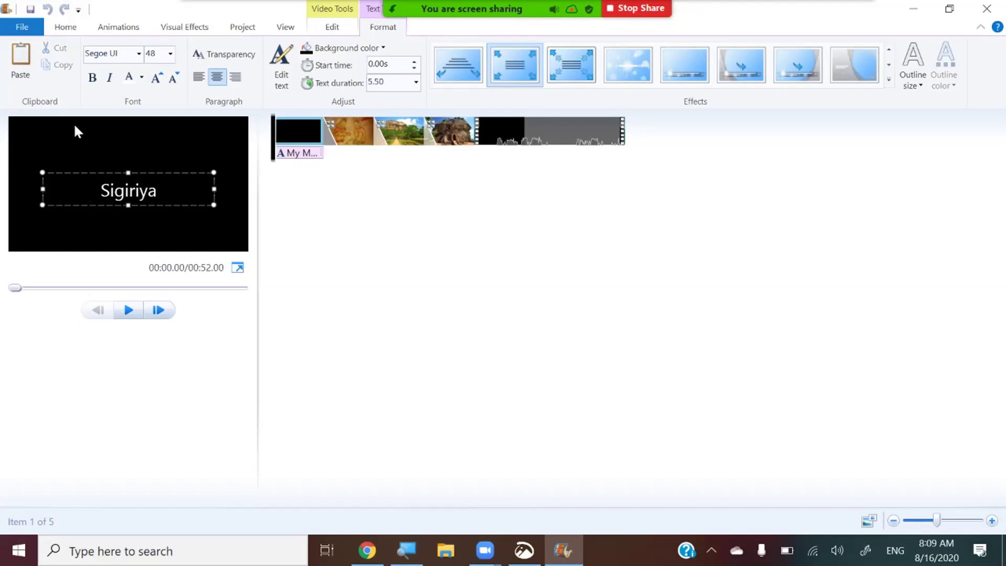
# Set the Sigiriya title's font to Rockwell Extra Bold at size 72
pyautogui.click(139, 54)
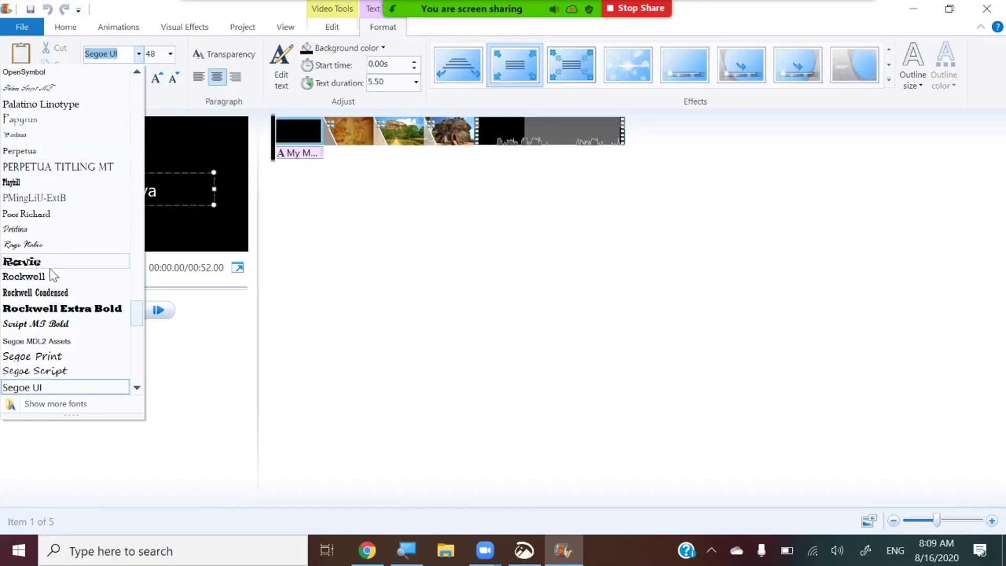
pyautogui.click(44, 309)
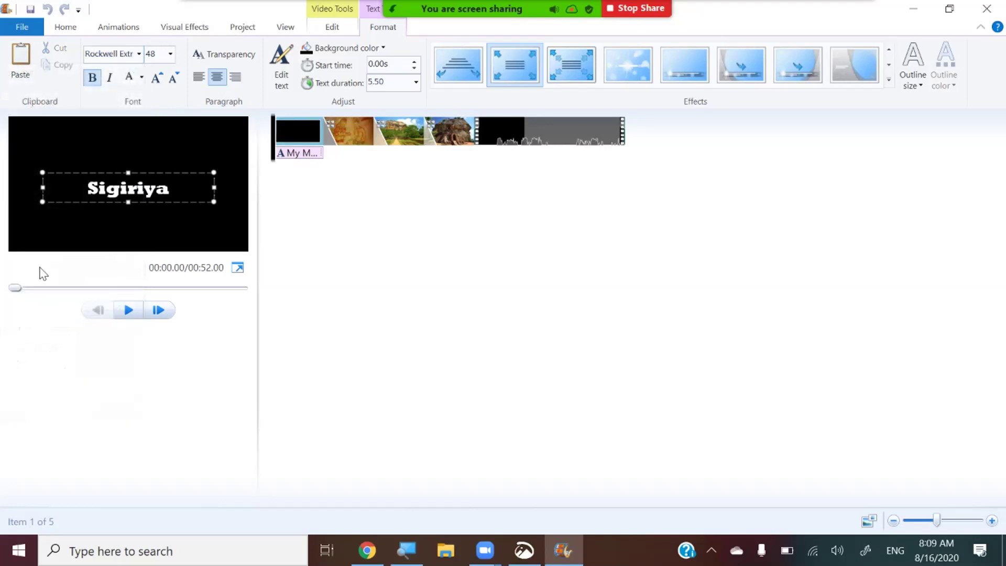
pyautogui.click(171, 53)
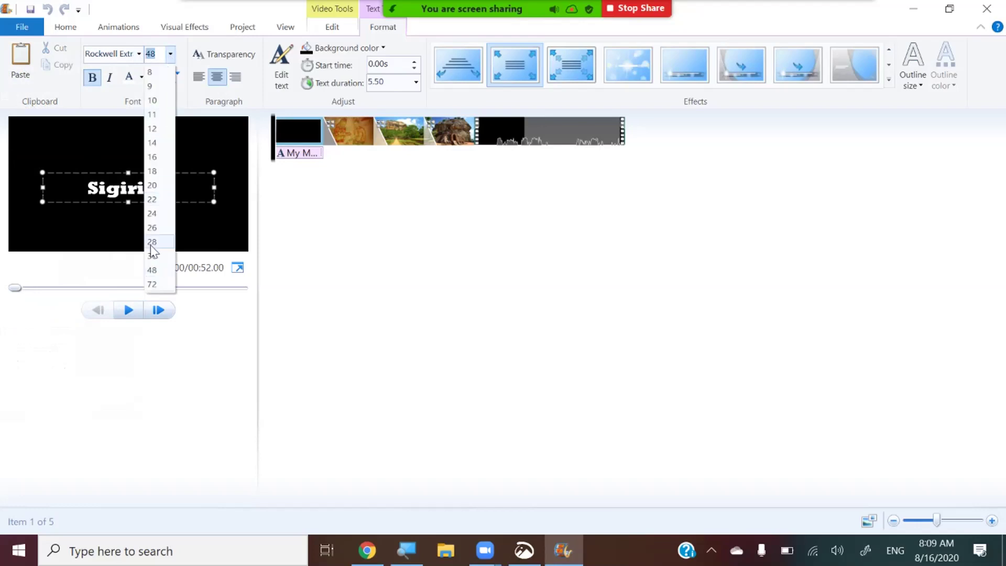
pyautogui.click(151, 284)
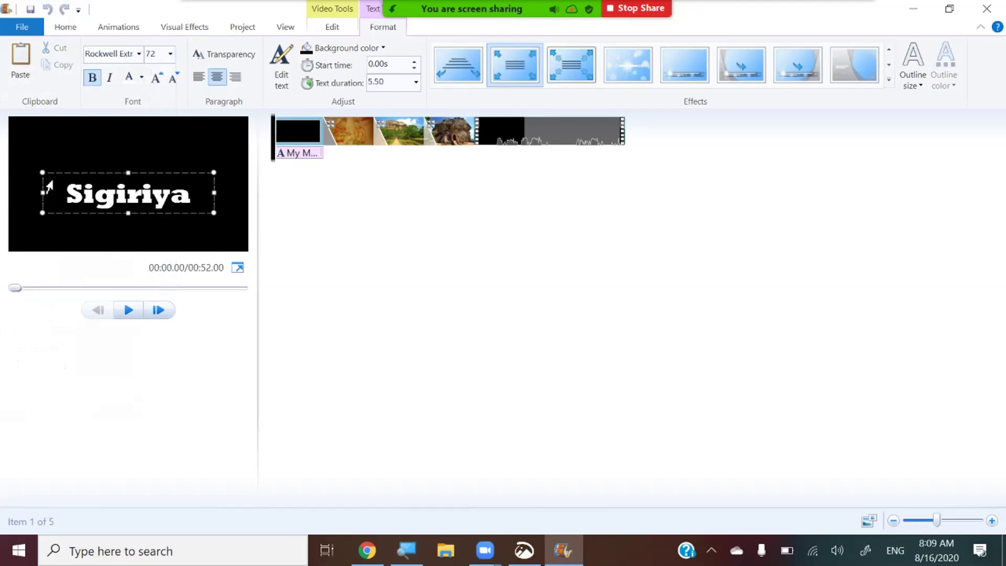
# Widen the title's text box and reposition it near the centre of the slide
pyautogui.moveTo(43, 172); pyautogui.dragTo(23, 153)
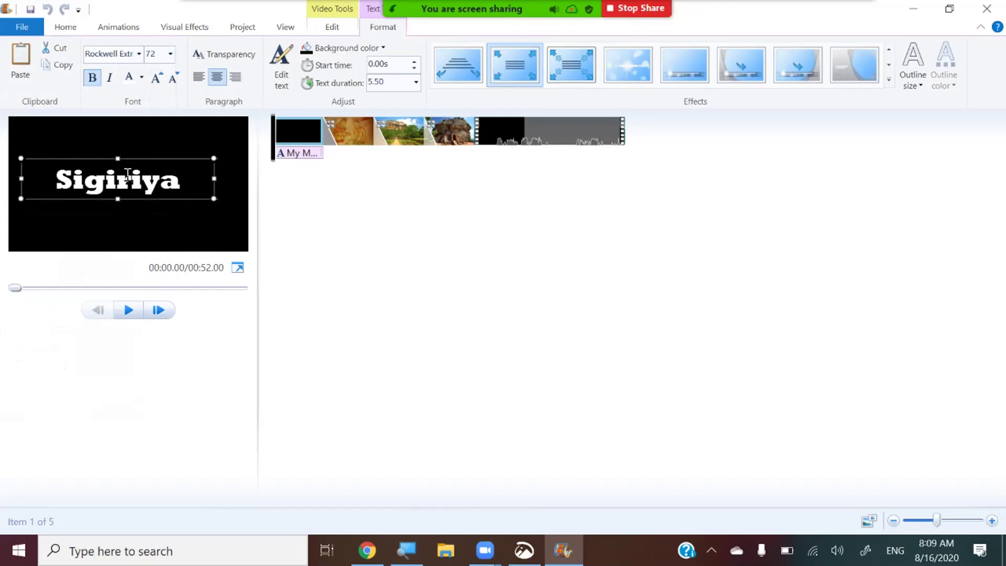
pyautogui.moveTo(139, 157); pyautogui.dragTo(156, 173)
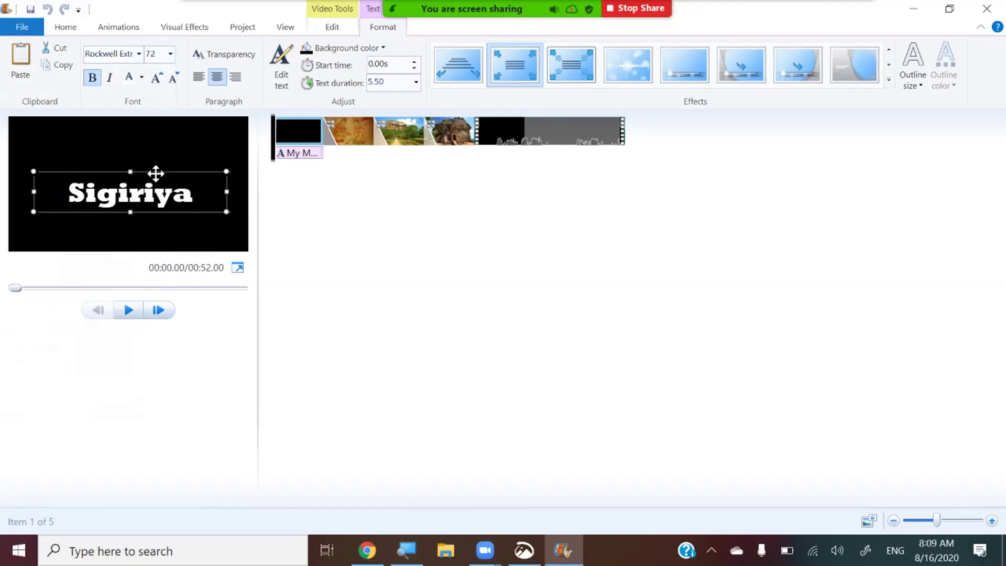
# Try italic on the Sigiriya title, turn it off again, and set the font size to 80
pyautogui.click(109, 79)
pyautogui.click(110, 80)
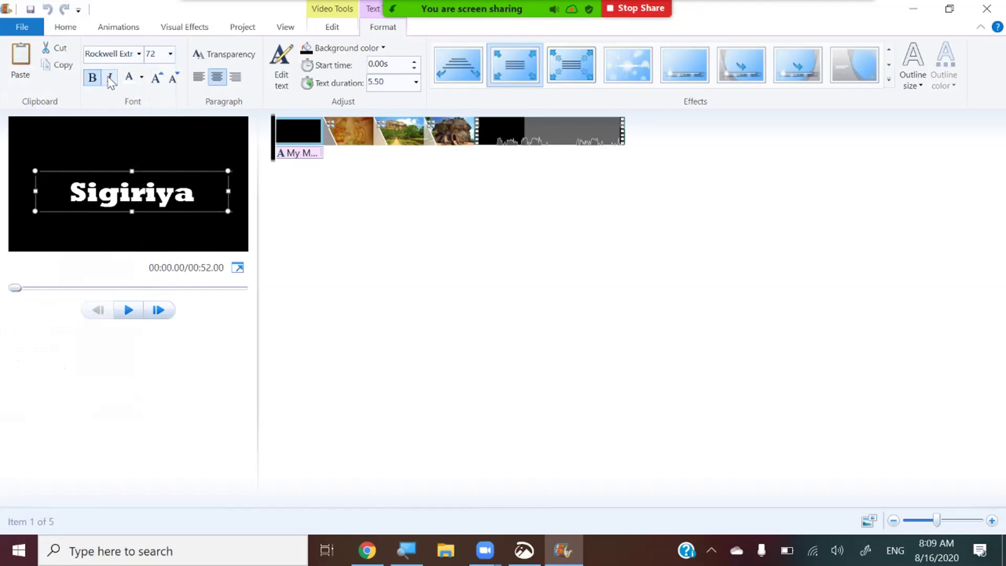
pyautogui.click(156, 83)
pyautogui.click(156, 84)
pyautogui.click(155, 83)
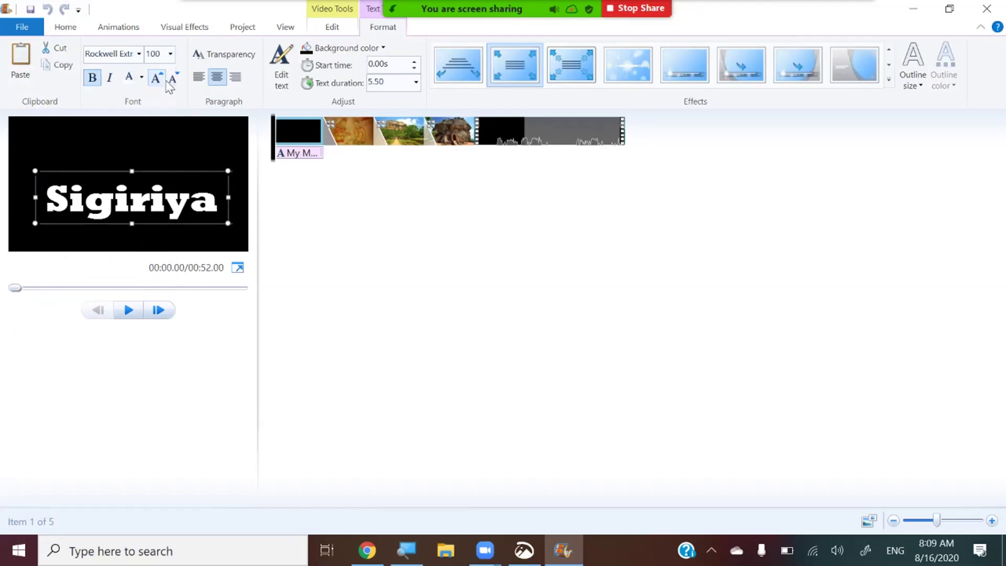
pyautogui.click(173, 79)
pyautogui.click(173, 79)
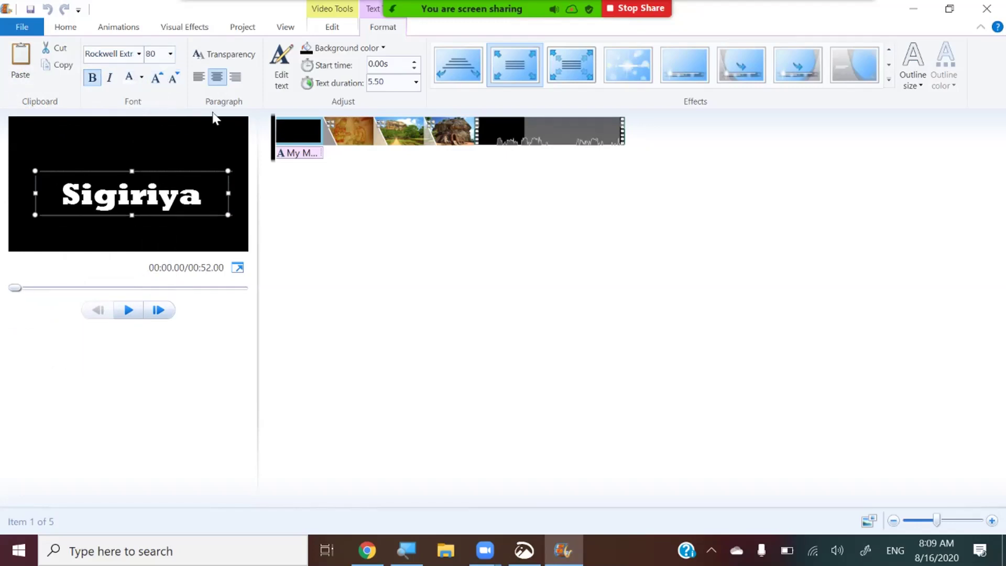
# Try left and right alignment on the title text and return it to centred
pyautogui.click(201, 78)
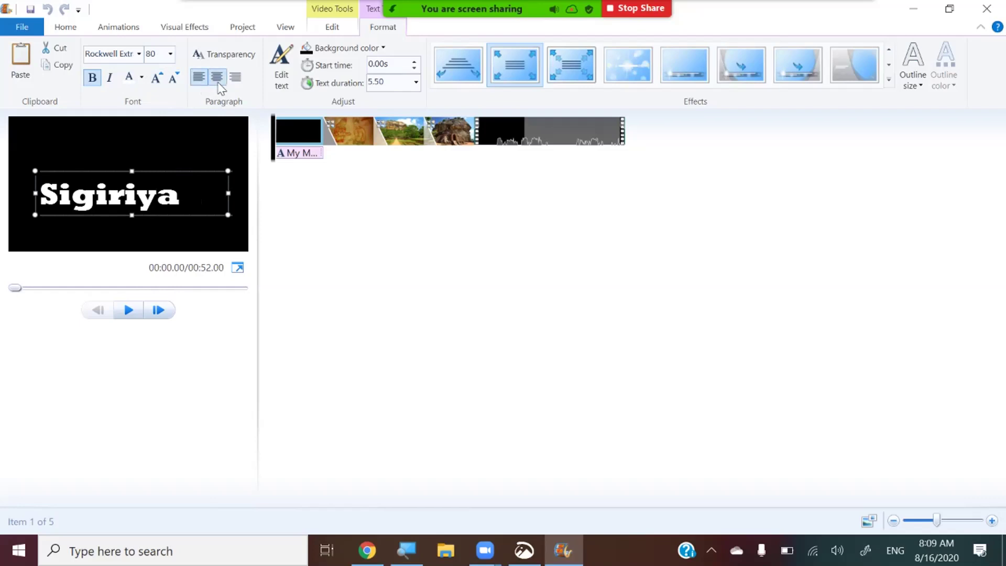
pyautogui.click(216, 79)
pyautogui.click(234, 78)
pyautogui.click(217, 77)
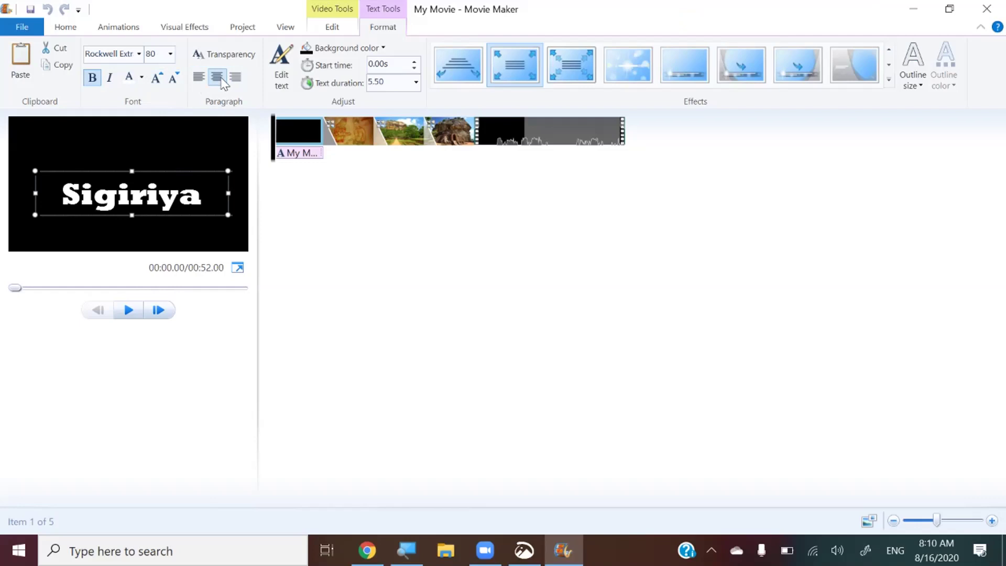
pyautogui.click(344, 11)
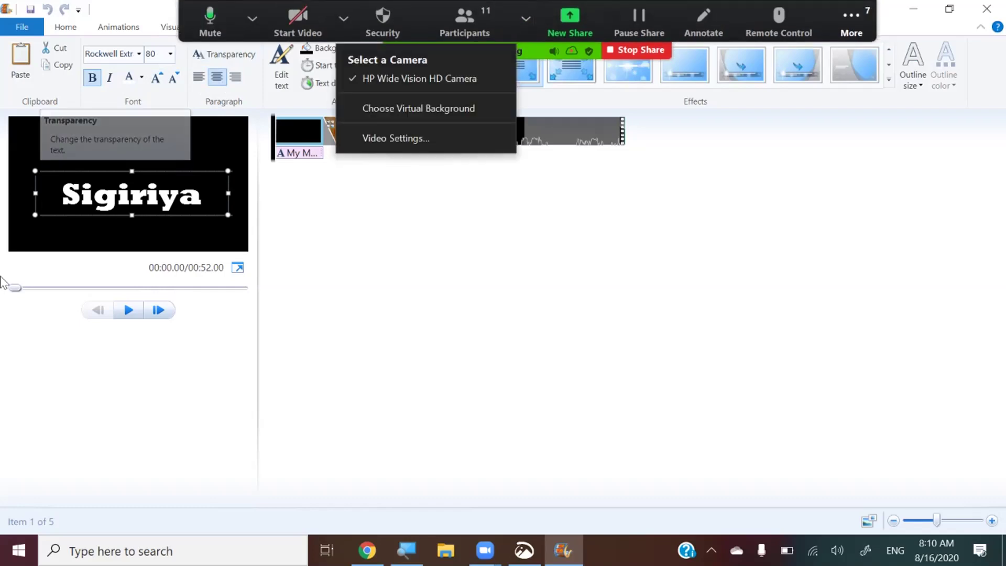
pyautogui.click(145, 474)
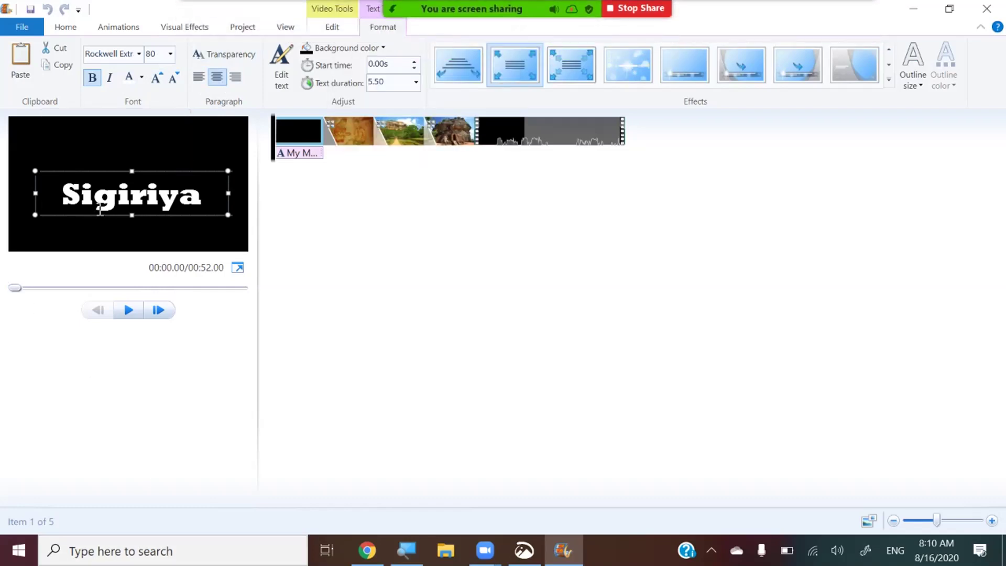
# Try adjusting the transparency of the Sigiriya title text and close the setting
pyautogui.click(217, 56)
pyautogui.moveTo(196, 76)
pyautogui.mouseDown()
pyautogui.moveTo(261, 85)
pyautogui.moveTo(183, 87)
pyautogui.mouseUp()
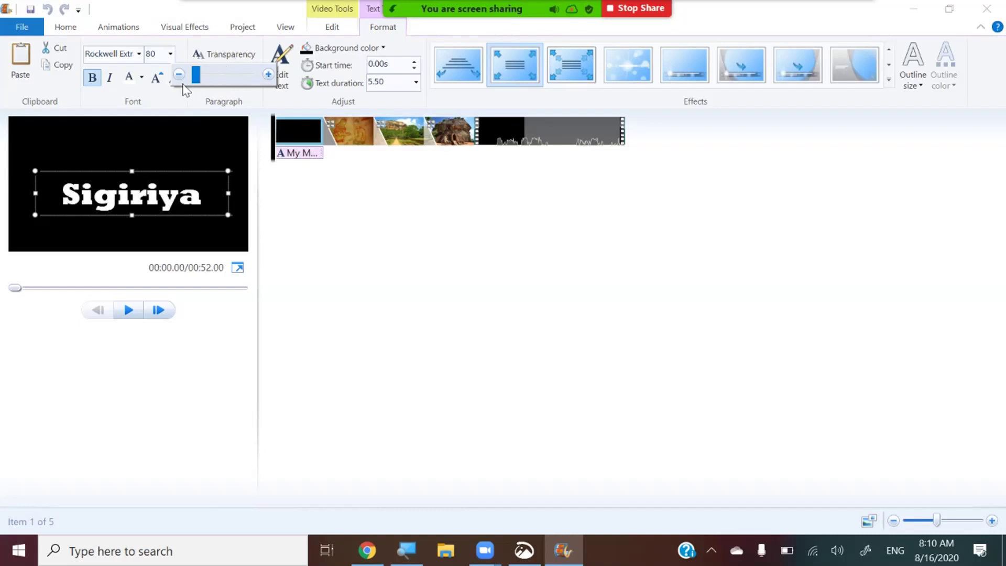
pyautogui.click(225, 53)
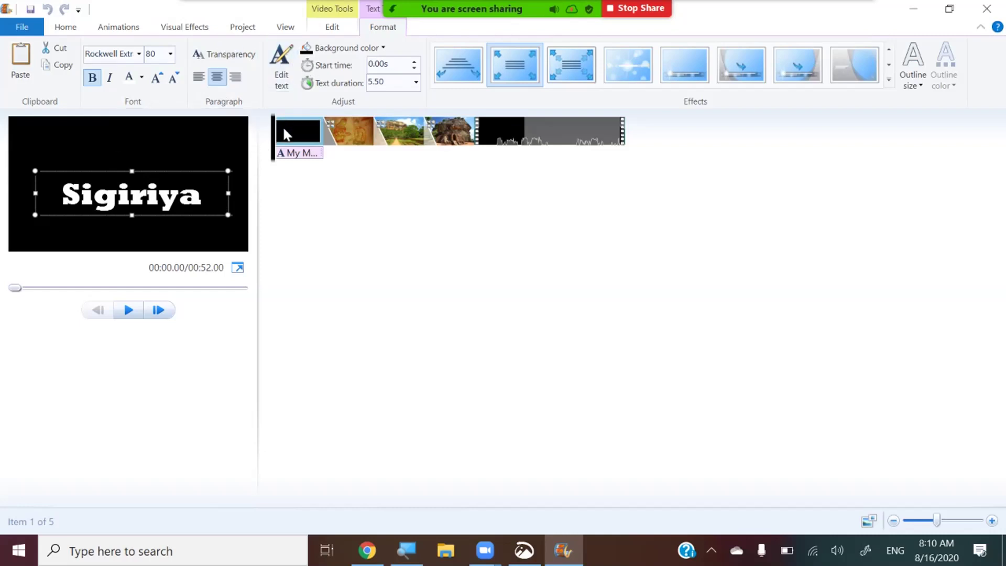
# Set the background color of the Sigiriya title clip to a light red theme shade
pyautogui.click(146, 203)
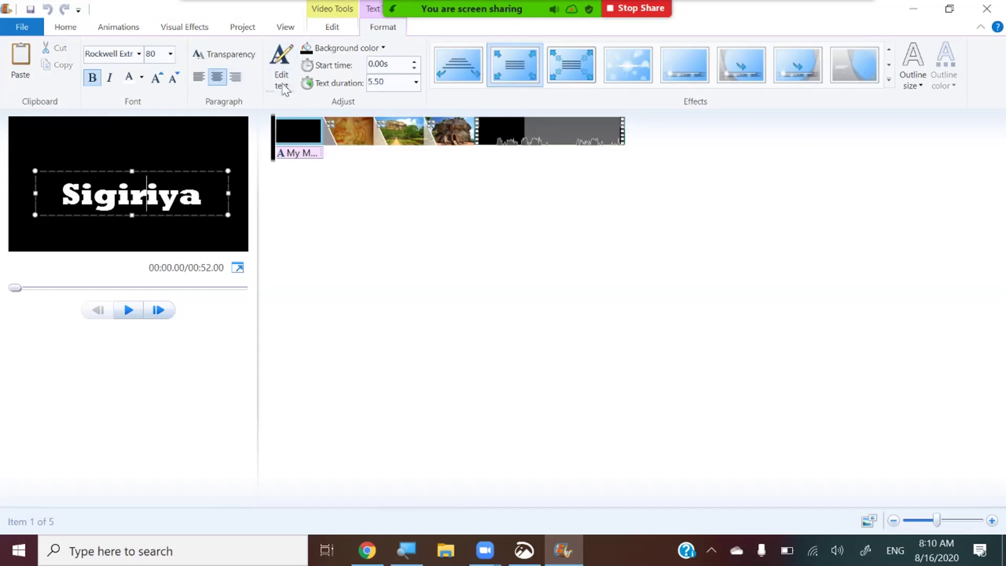
pyautogui.click(383, 49)
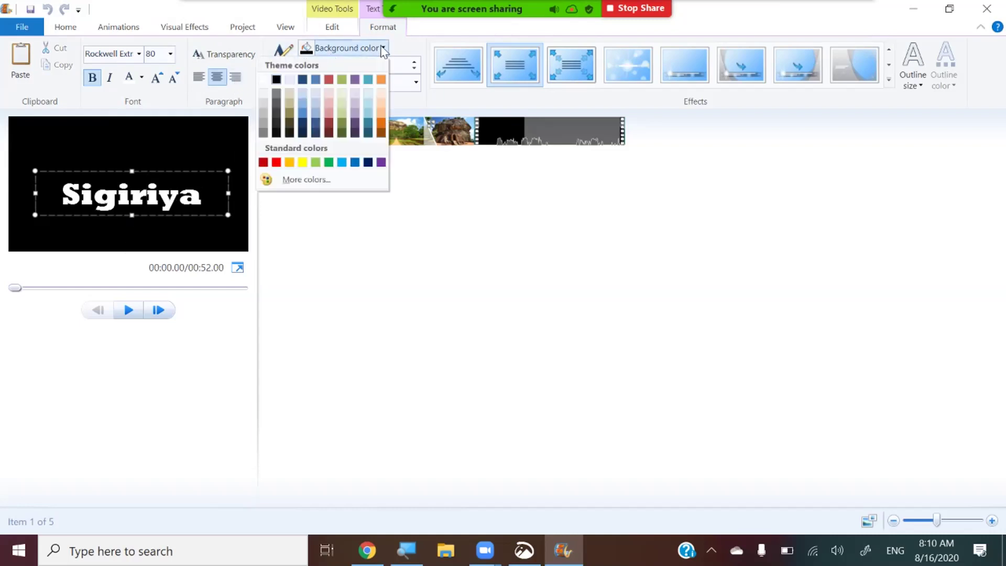
pyautogui.click(333, 113)
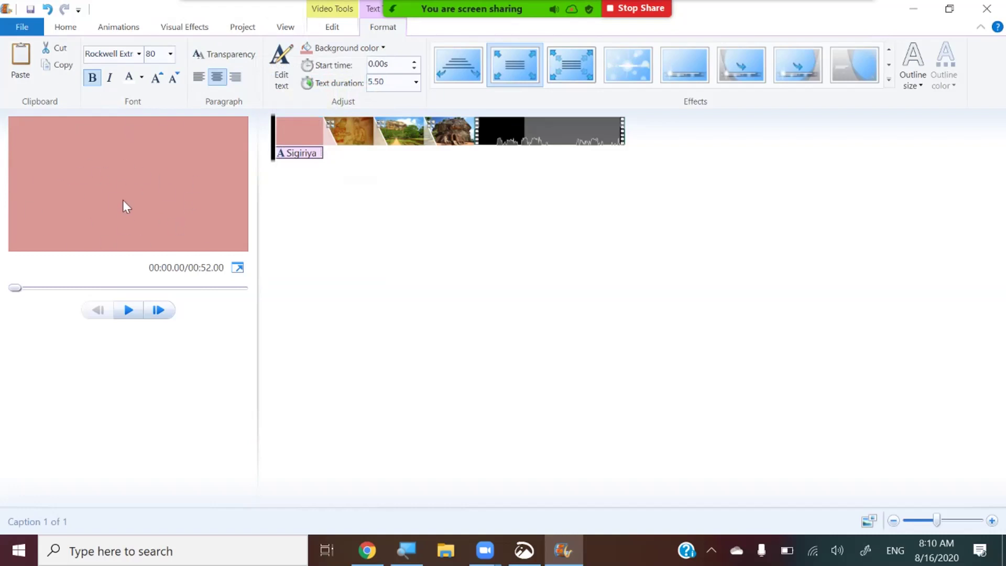
# Change the background color of the Sigiriya title clip to a light orange theme shade
pyautogui.click(283, 88)
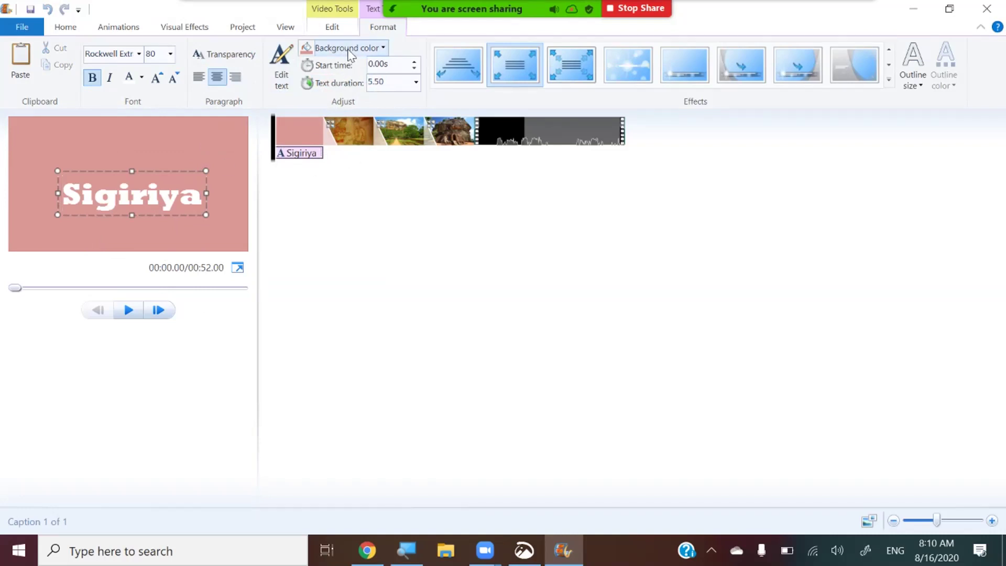
pyautogui.click(381, 49)
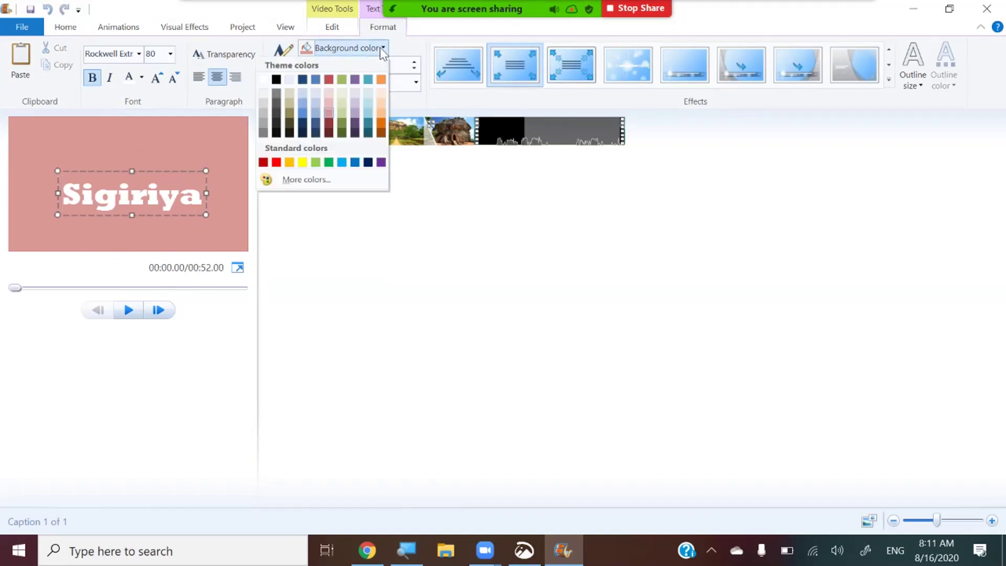
pyautogui.click(384, 113)
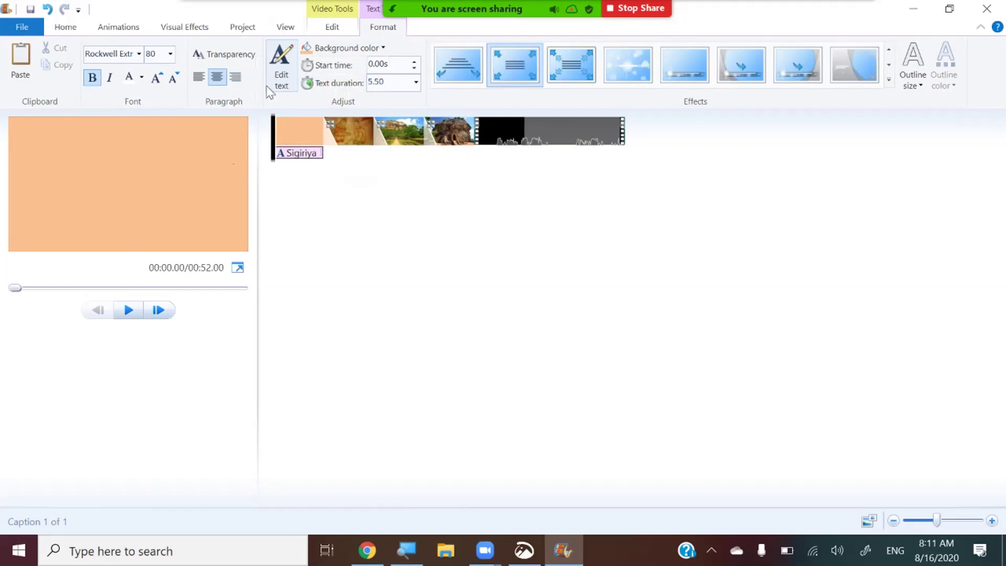
# Move the Sigiriya title text slightly higher in the frame and apply the first Cinematic text effect to it
pyautogui.click(281, 53)
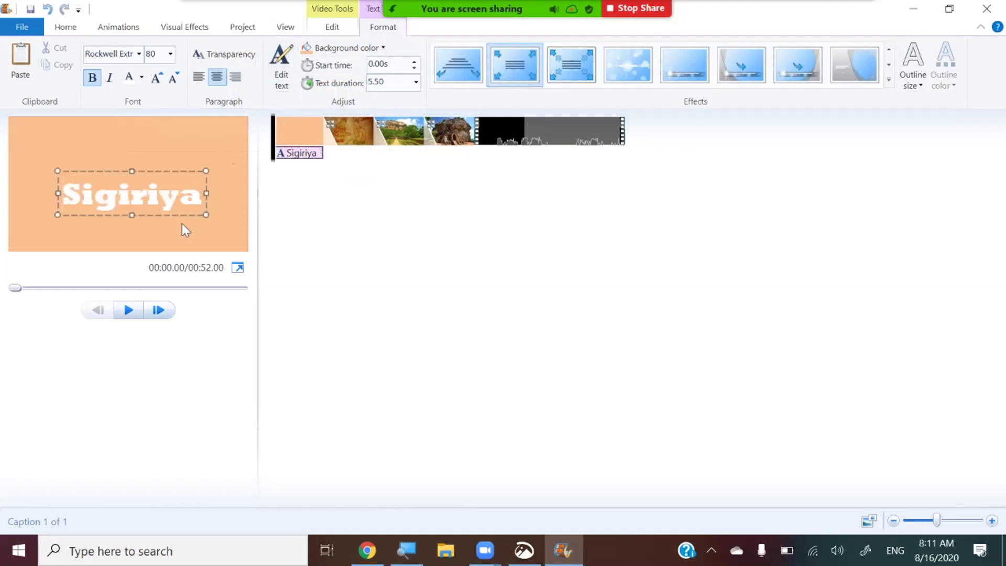
pyautogui.moveTo(142, 171); pyautogui.dragTo(144, 153)
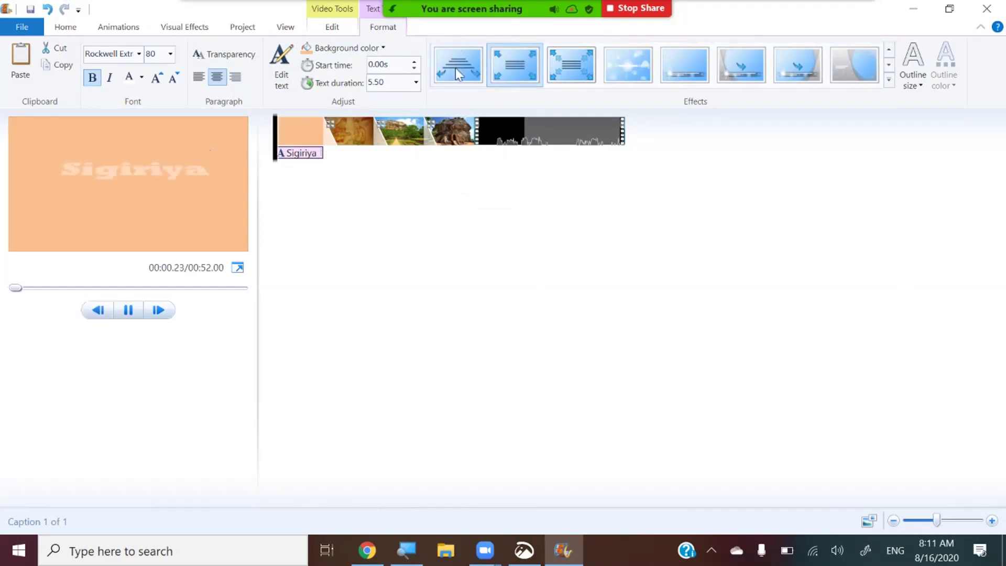
pyautogui.click(523, 65)
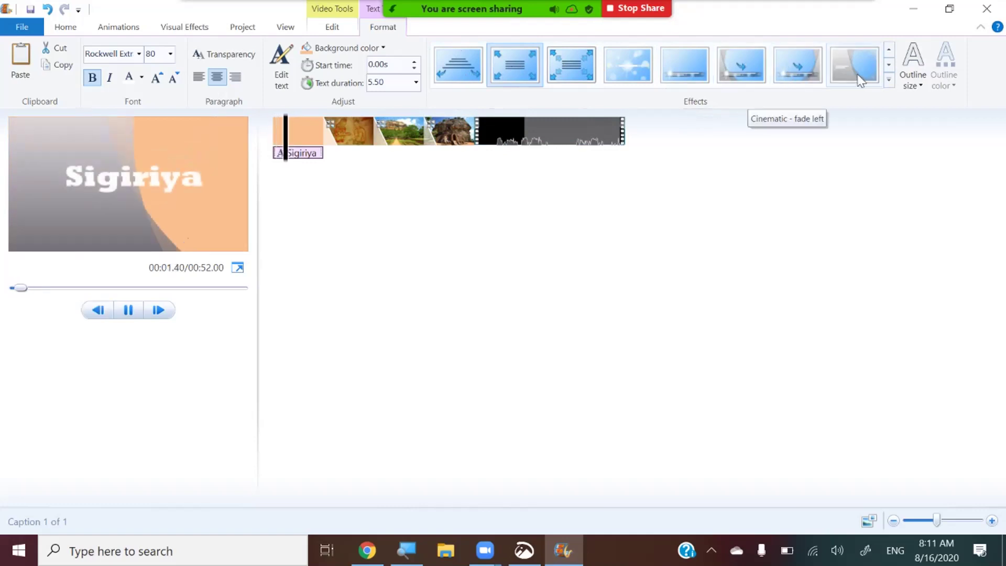
pyautogui.click(889, 79)
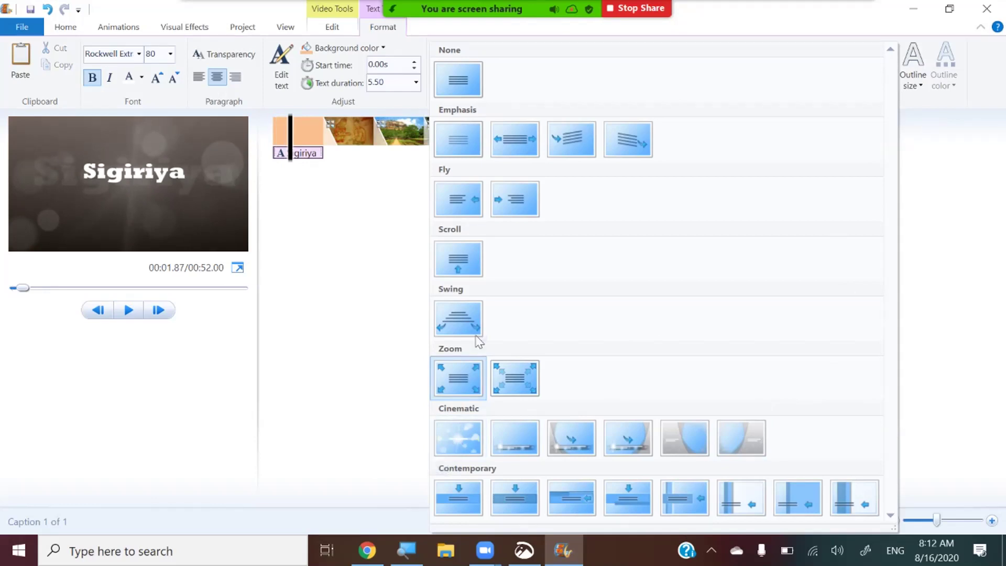
pyautogui.click(459, 441)
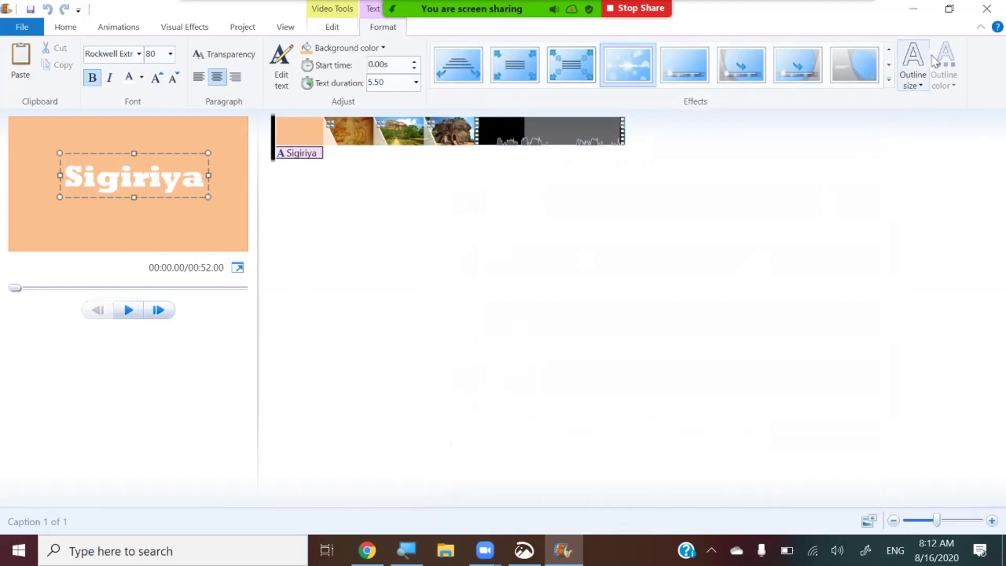
# Set the outline size of the Sigiriya title text to Thick
pyautogui.click(914, 86)
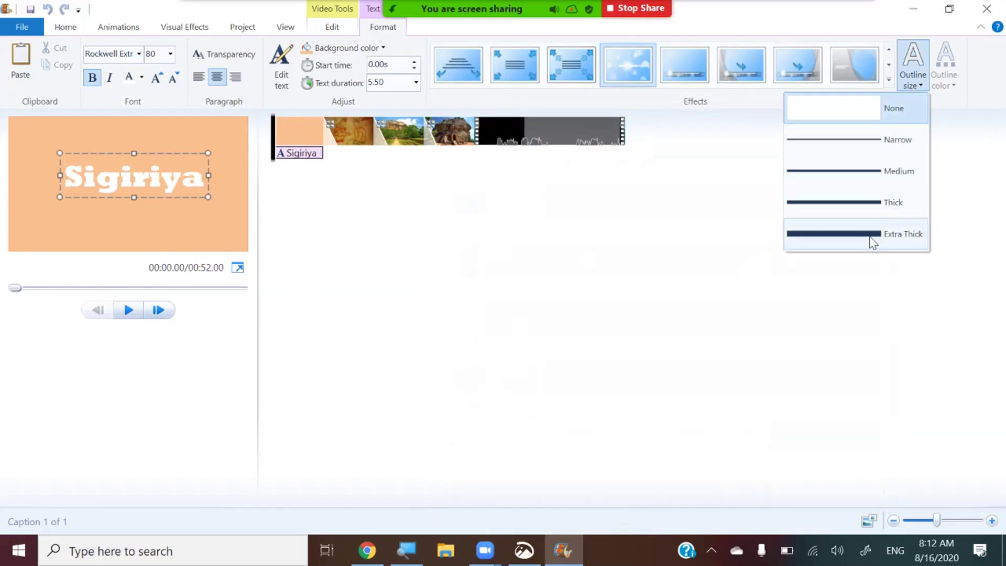
pyautogui.click(889, 208)
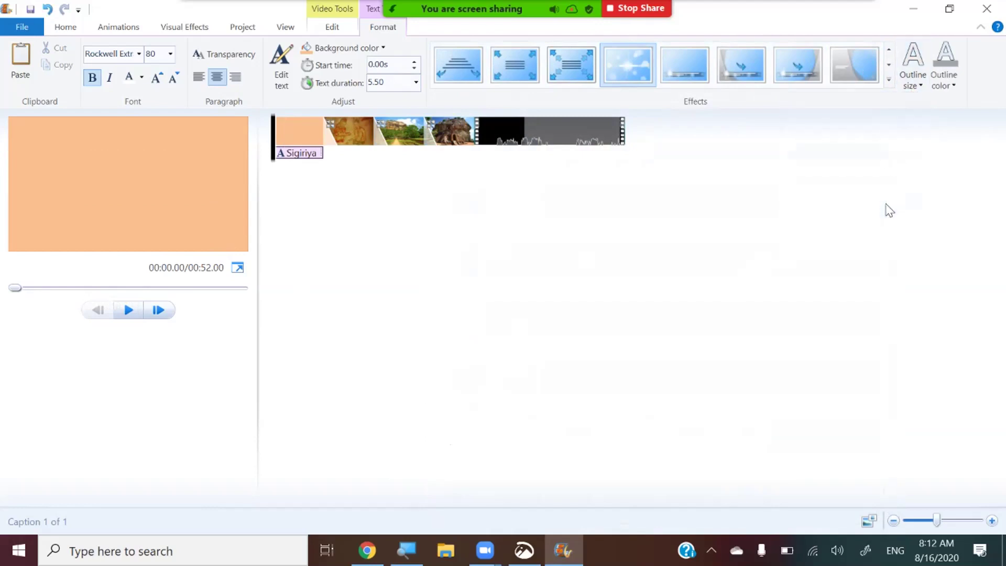
pyautogui.click(286, 76)
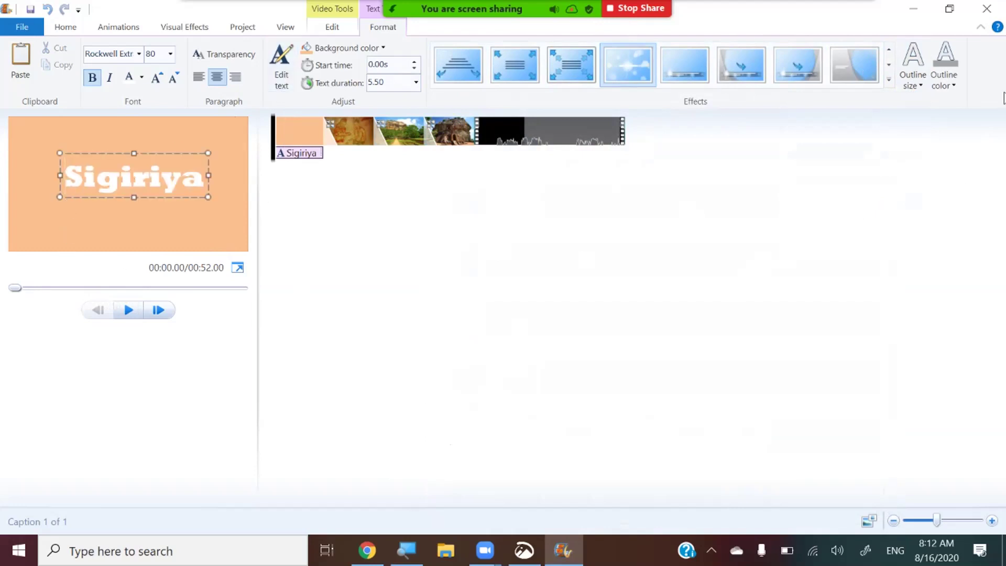
pyautogui.click(920, 86)
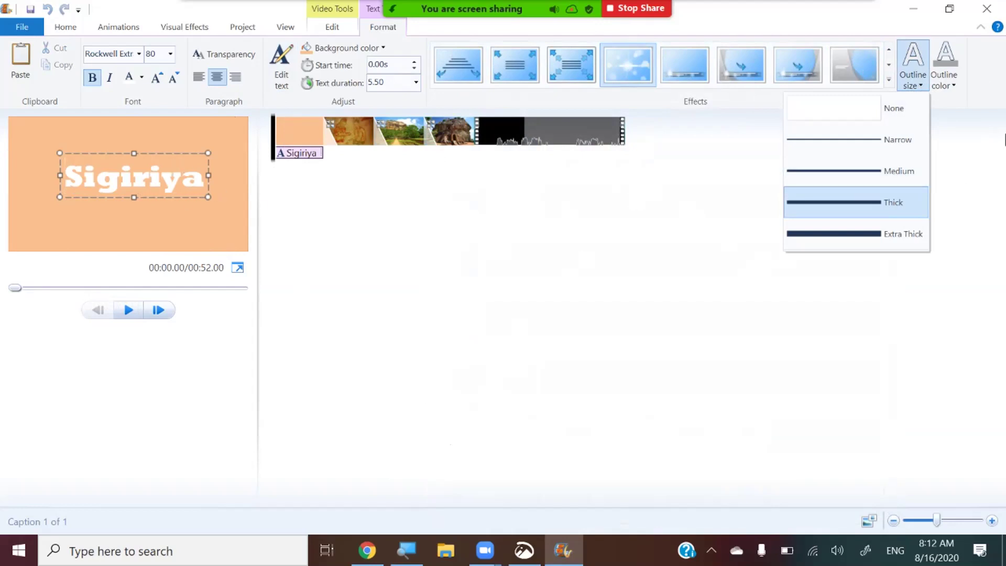
pyautogui.click(952, 97)
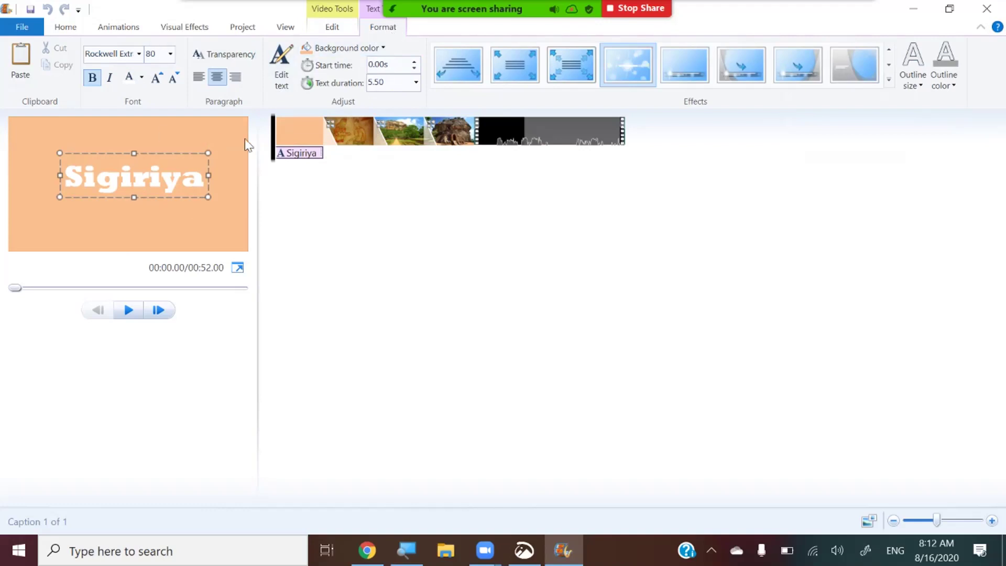
pyautogui.click(309, 135)
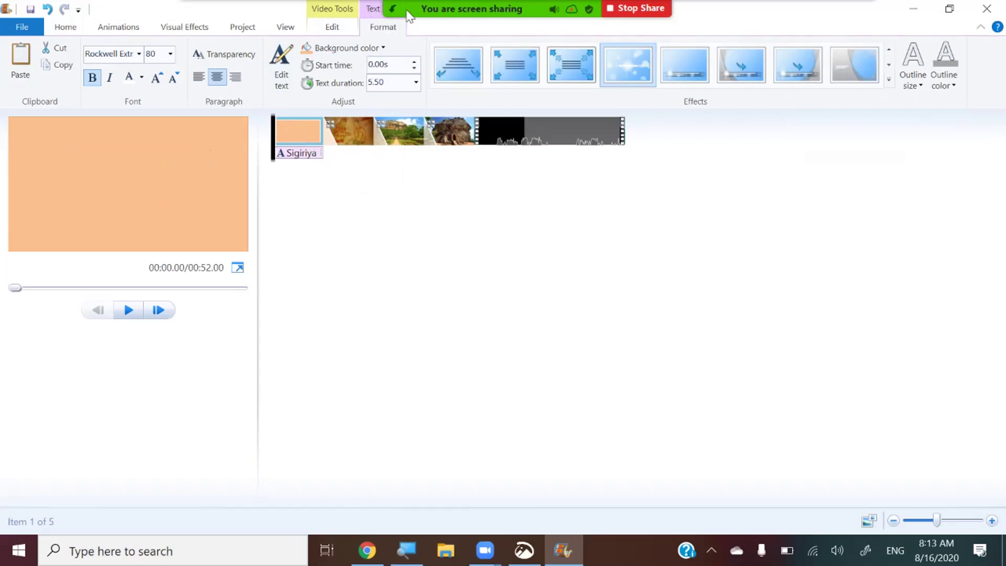
# Check the participants' latest messages in the Zoom meeting chat, minimizing the chat window after each reading
pyautogui.moveTo(467, 12)
pyautogui.click(851, 24)
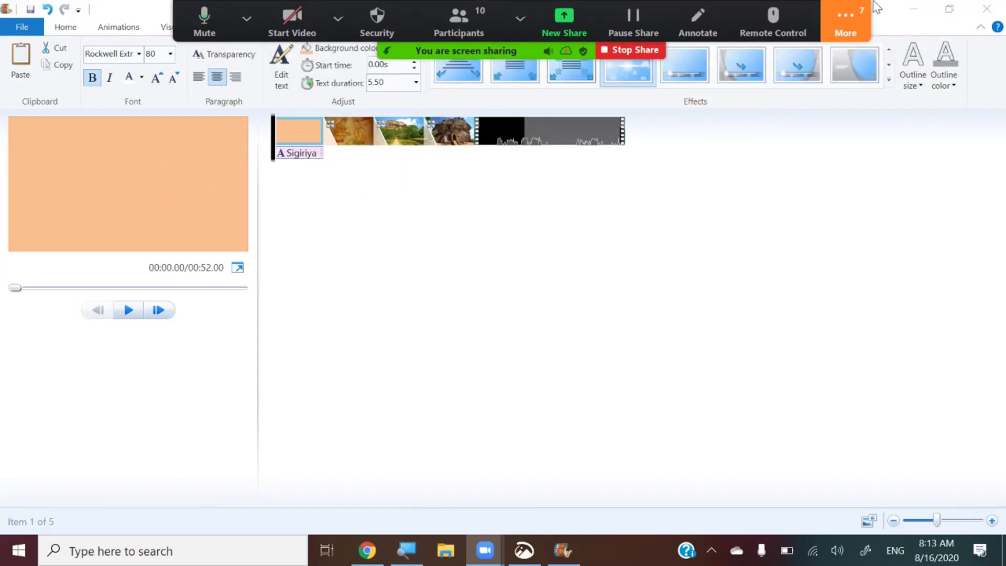
pyautogui.click(844, 16)
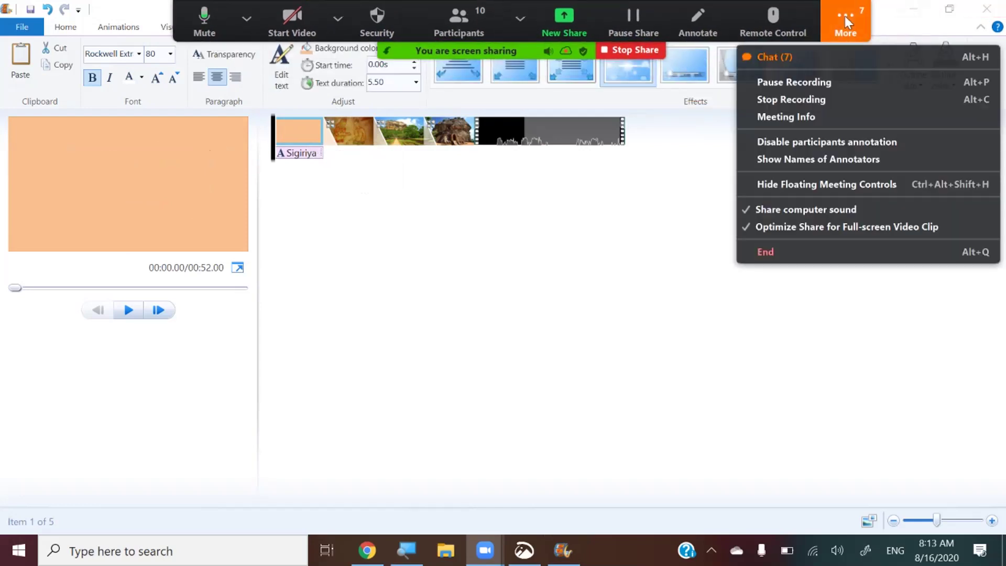
pyautogui.click(810, 61)
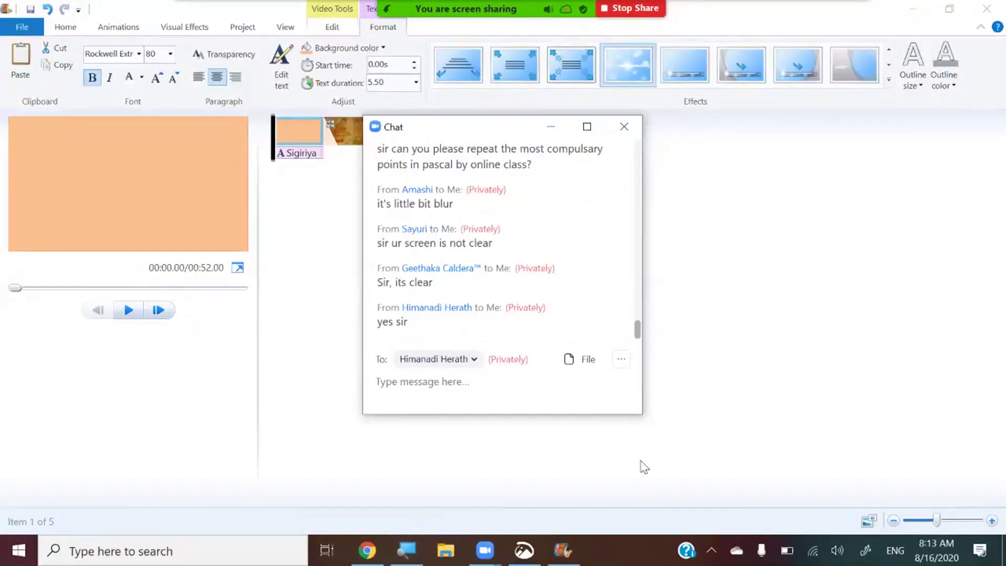
pyautogui.click(550, 127)
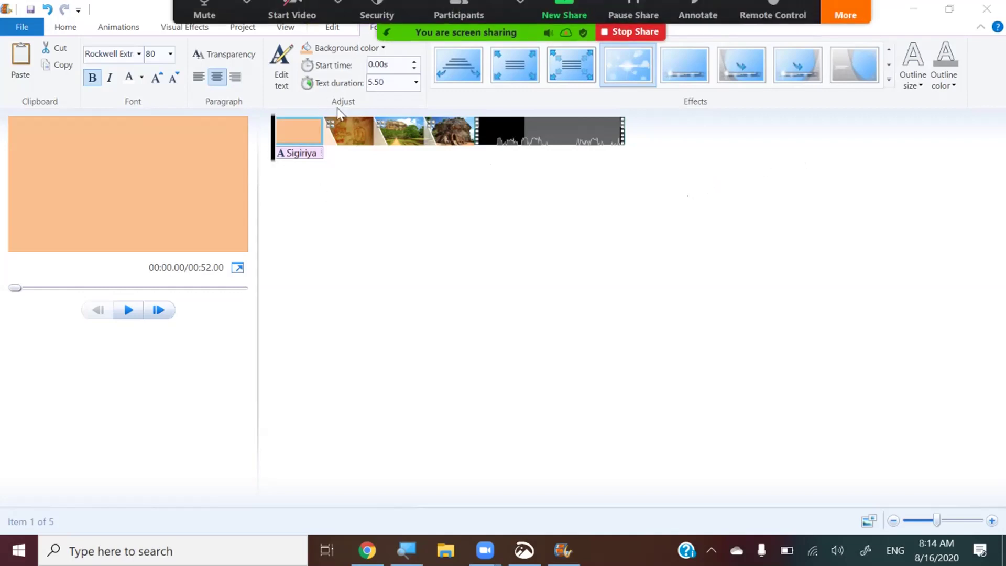
pyautogui.click(854, 10)
pyautogui.click(844, 58)
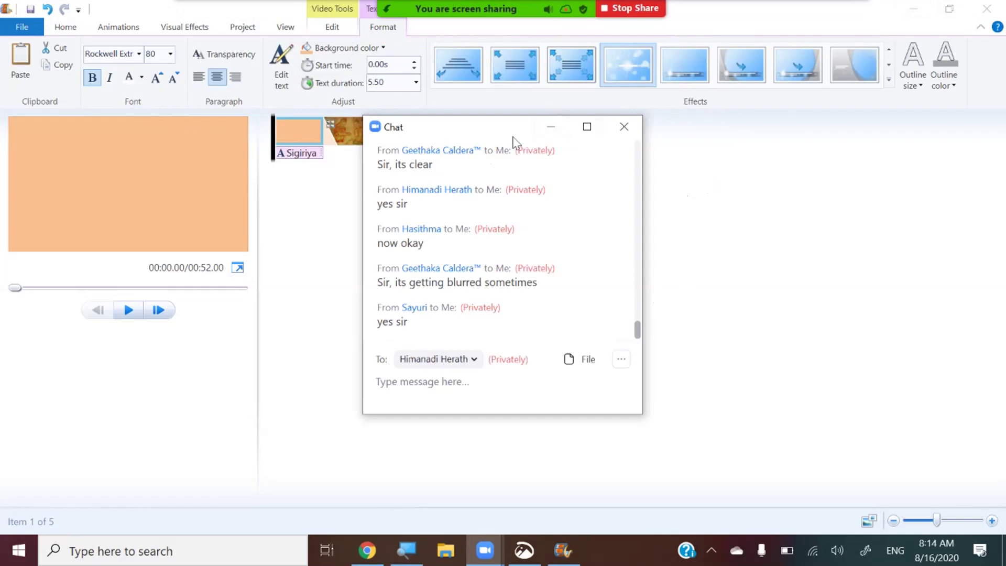
pyautogui.click(550, 127)
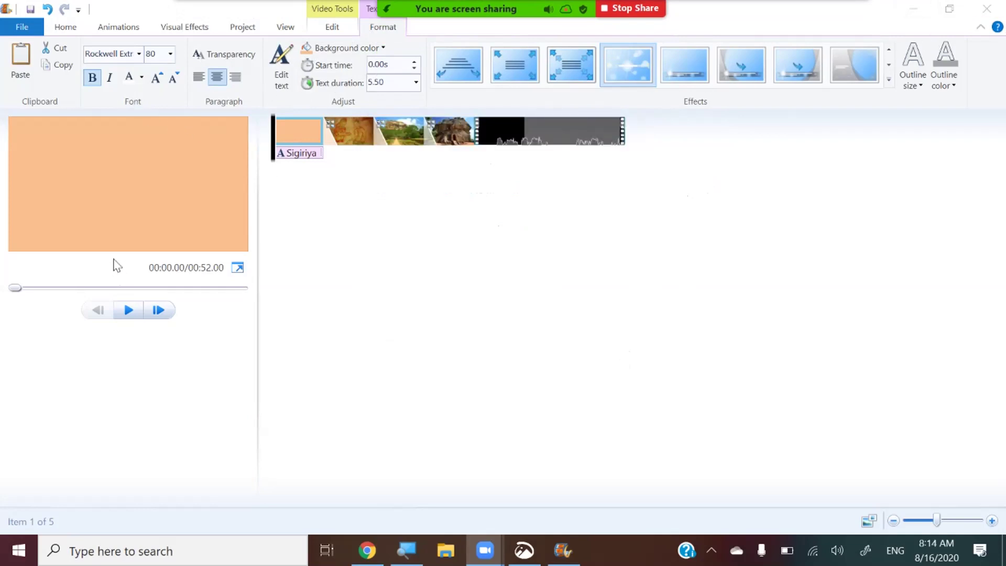
# Preview the movie full screen, then replay it from the title clip in the normal view and pause it
pyautogui.click(238, 268)
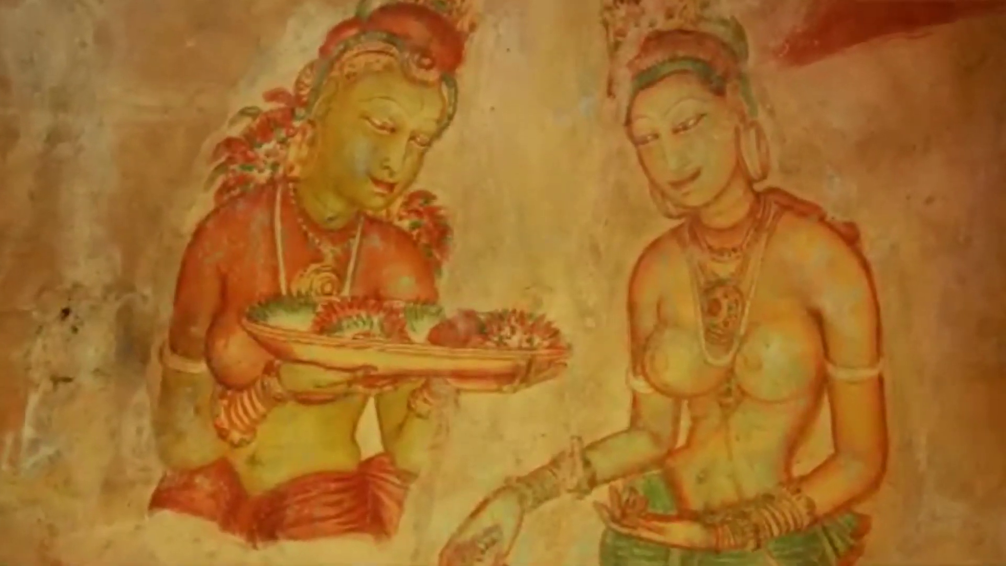
pyautogui.press('Escape')
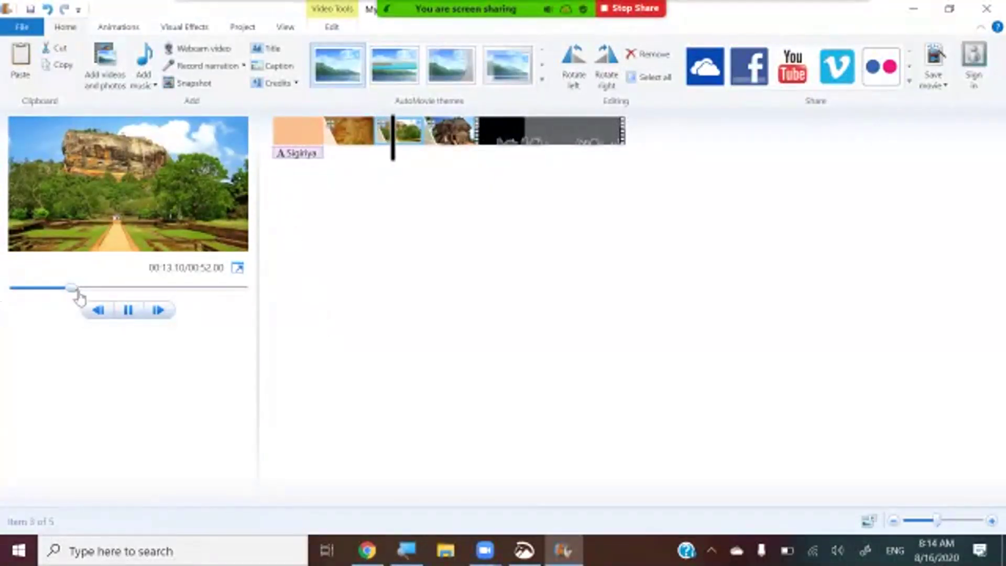
pyautogui.click(274, 134)
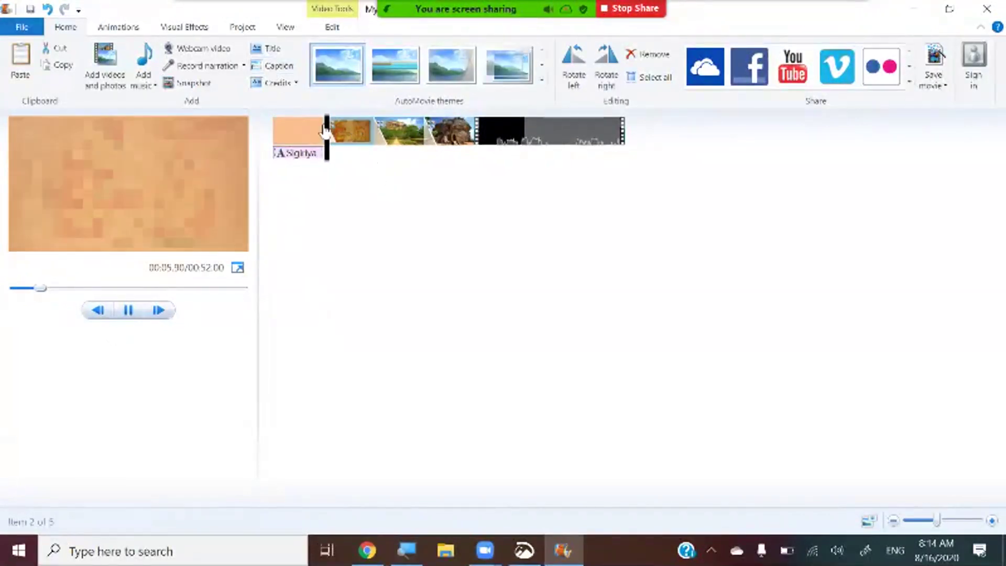
pyautogui.click(128, 309)
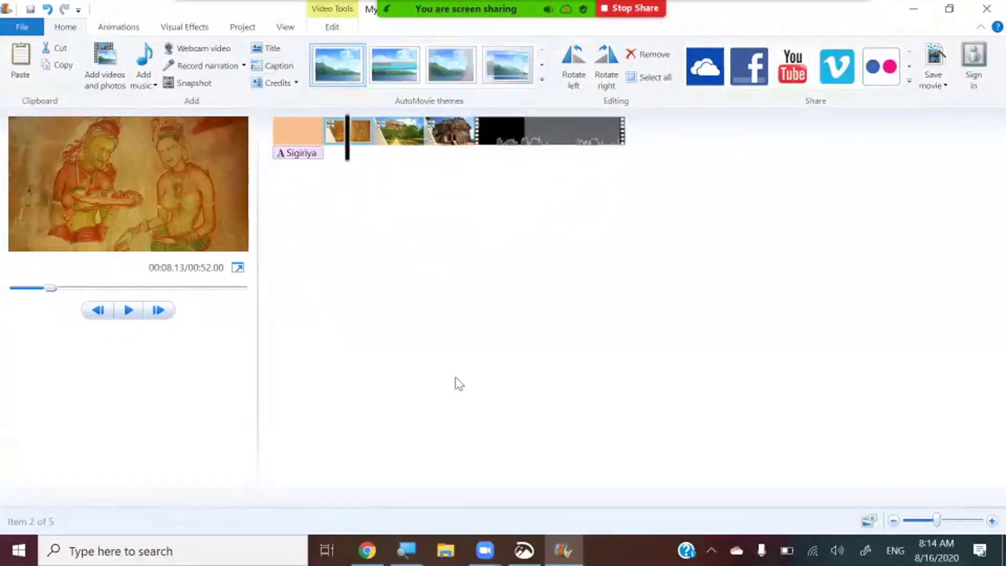
# Add a caption reading "Sigiriya Arts" over the fresco picture that follows the title clip
pyautogui.click(353, 125)
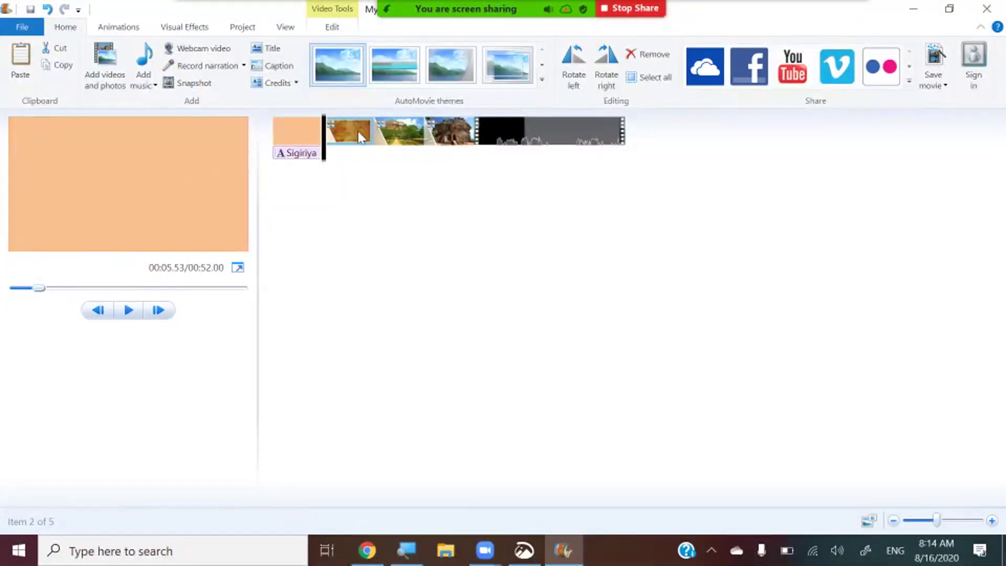
pyautogui.click(278, 66)
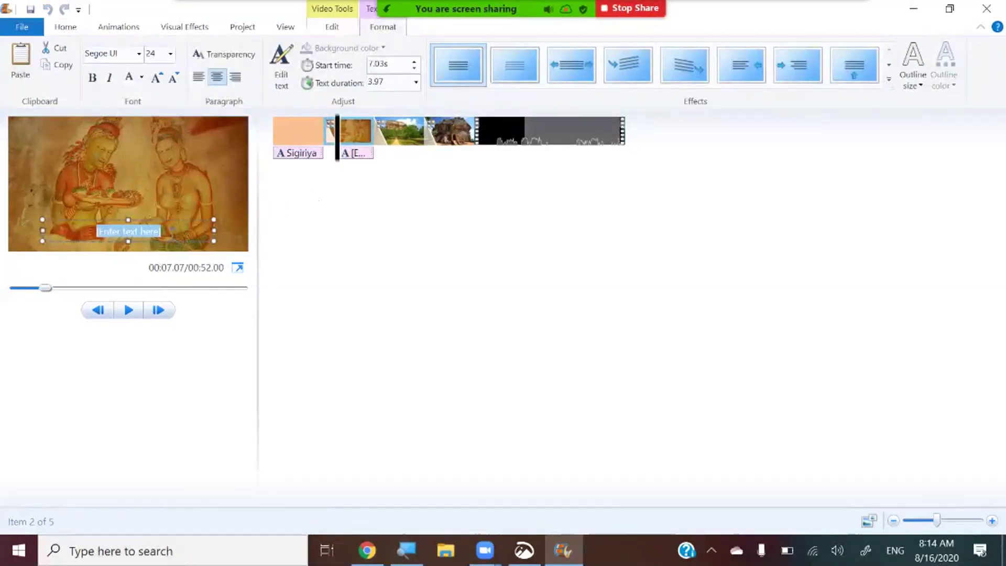
pyautogui.write('Si')
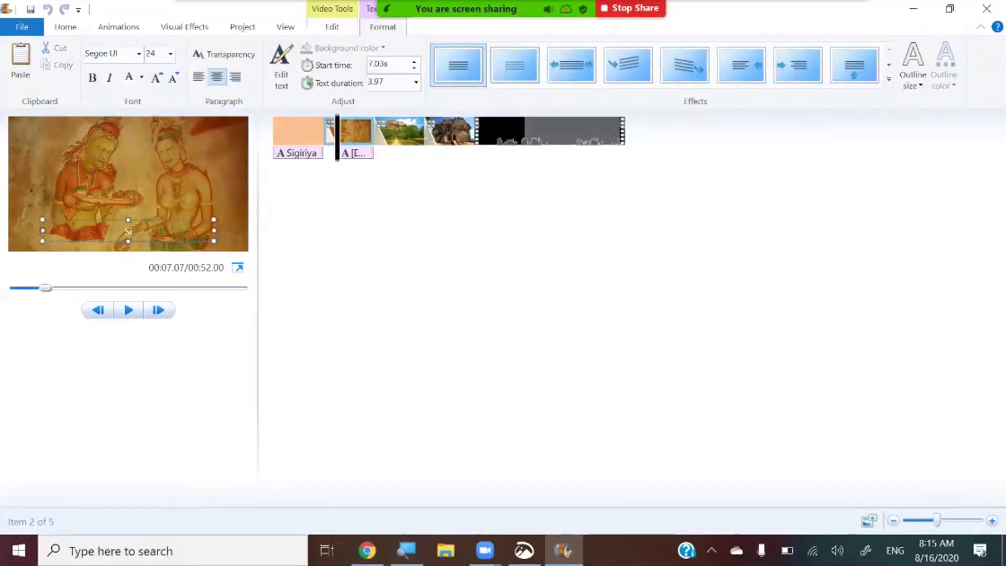
pyautogui.write('gi')
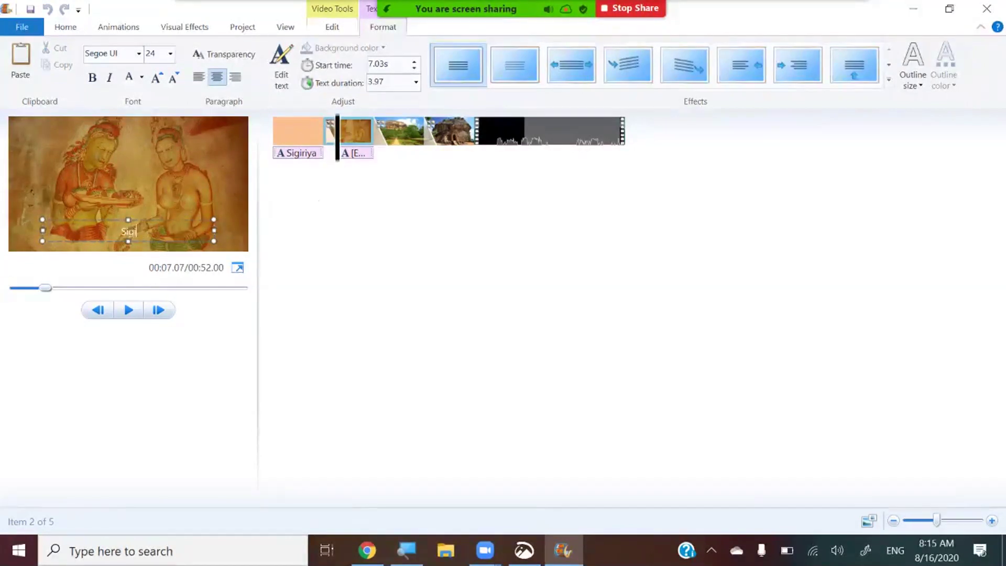
pyautogui.write('riya aRTA')
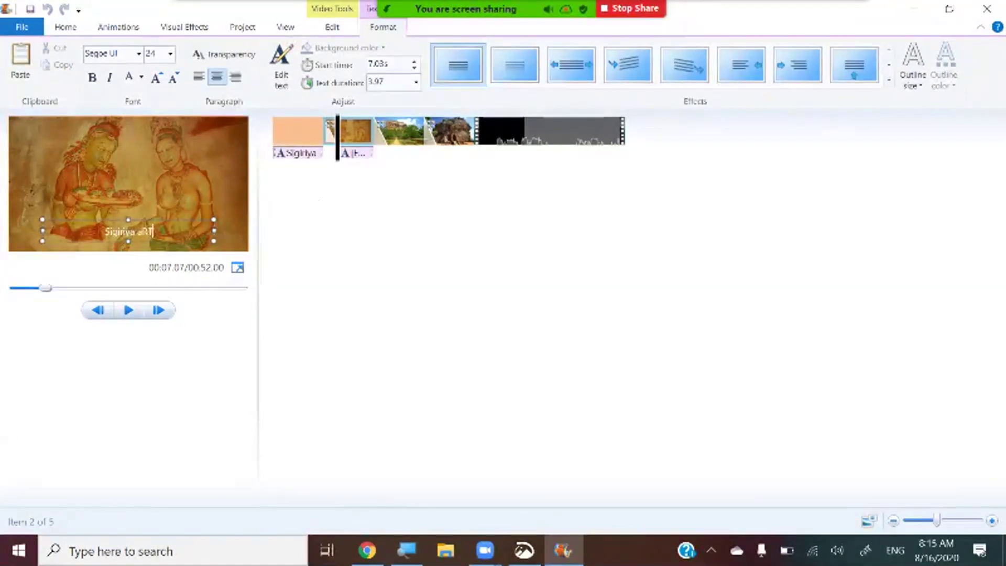
pyautogui.press('BackSpace')
pyautogui.press('BackSpace')
pyautogui.press('BackSpace')
pyautogui.press('BackSpace')
pyautogui.press('BackSpace')
pyautogui.write('Arts')
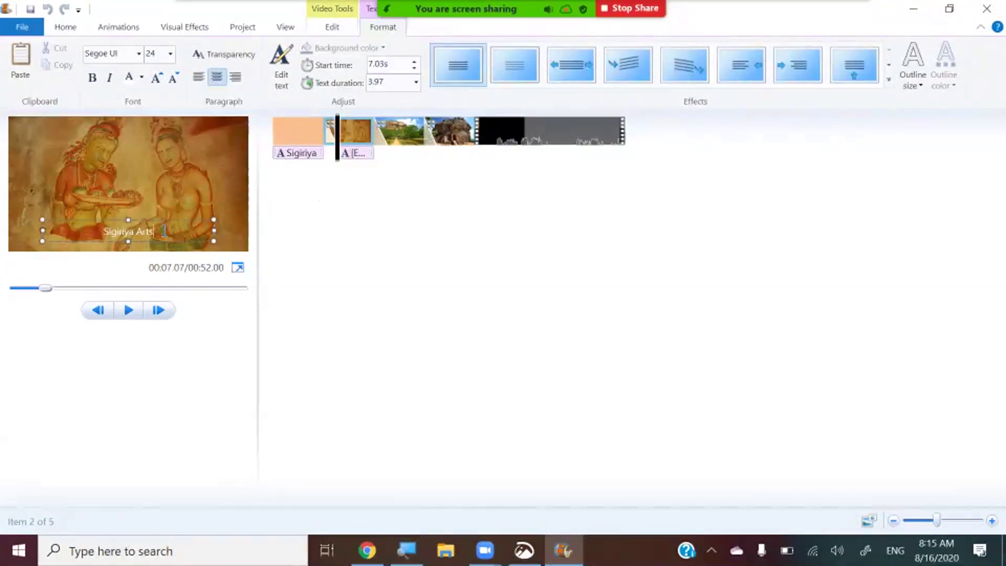
# Format the "Sigiriya Arts" caption text as bold, size 36 and slightly transparent
pyautogui.moveTo(155, 233); pyautogui.dragTo(104, 233)
pyautogui.click(93, 78)
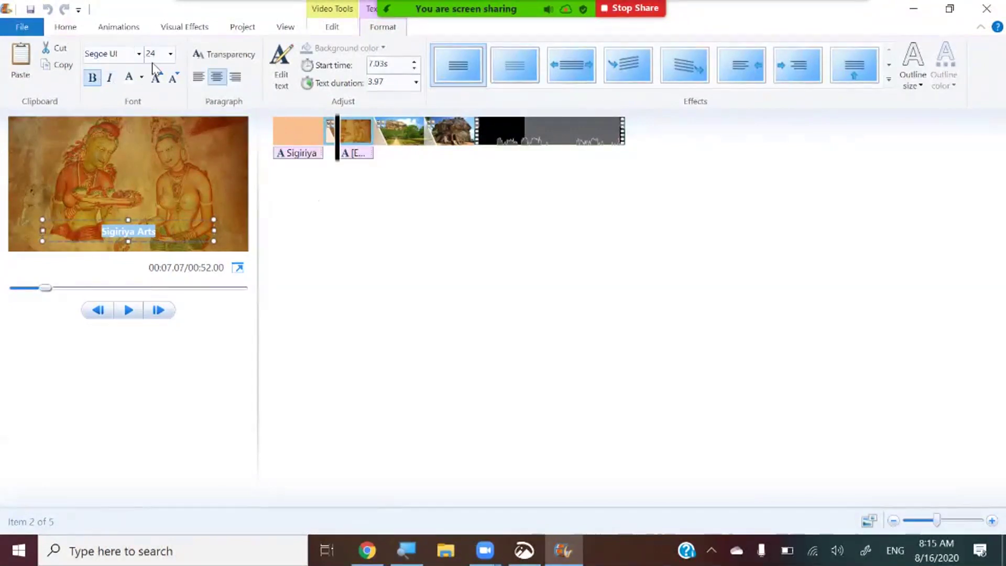
pyautogui.click(171, 55)
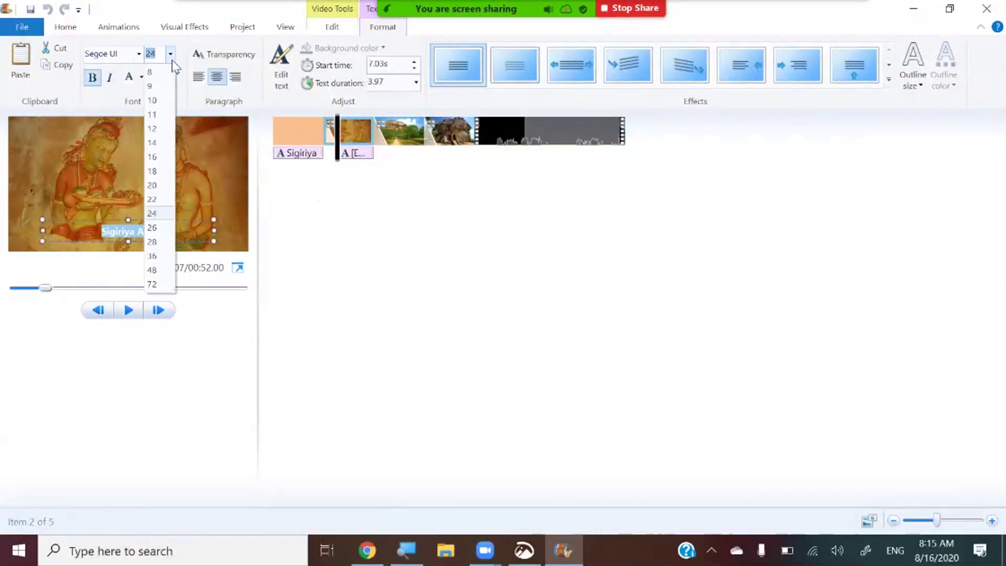
pyautogui.click(163, 256)
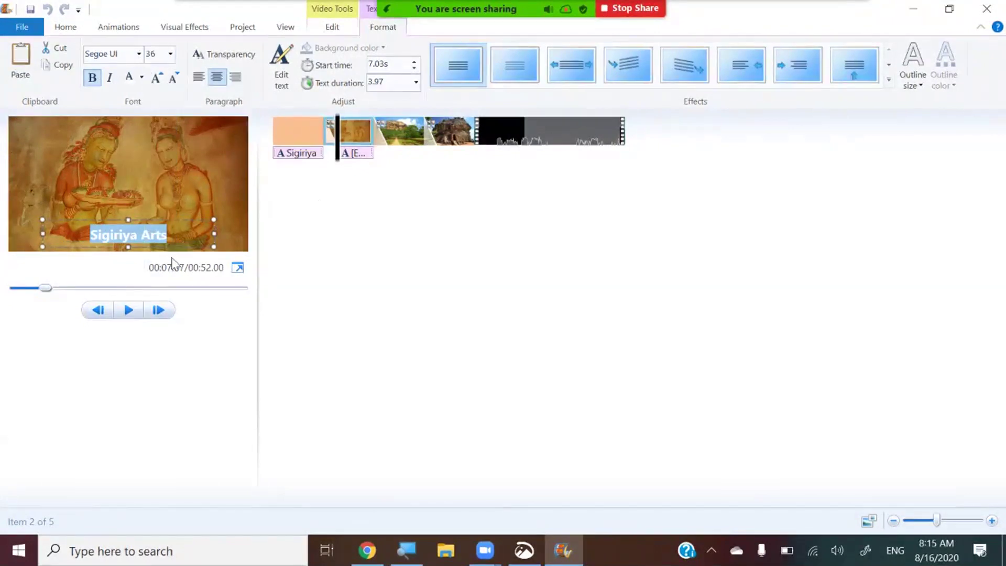
pyautogui.click(248, 63)
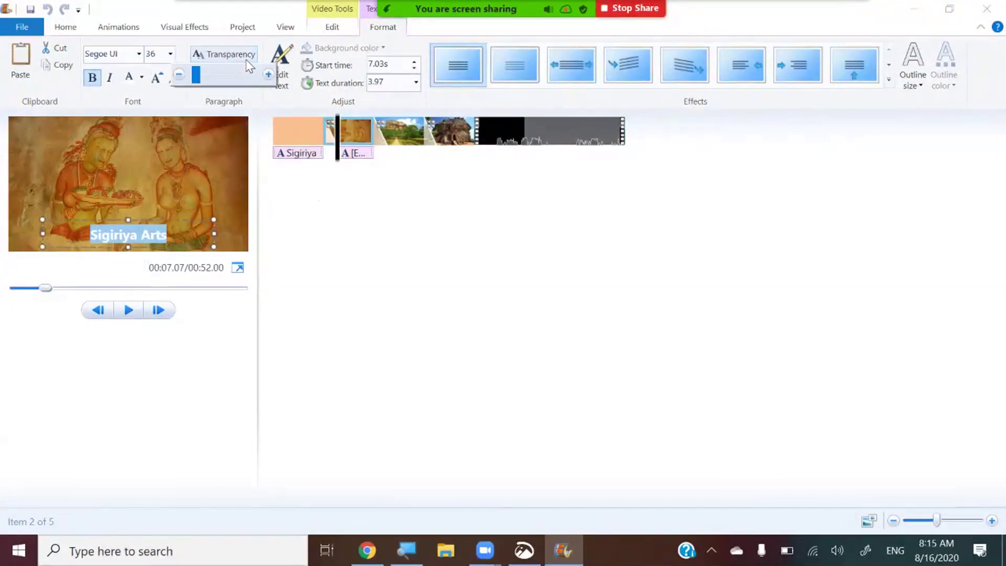
pyautogui.moveTo(195, 76); pyautogui.dragTo(211, 78)
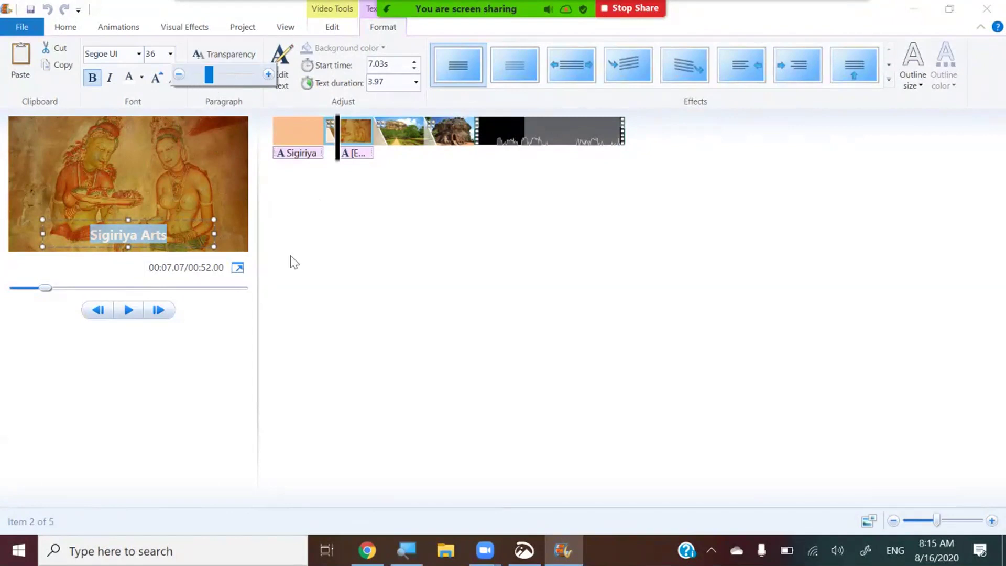
# Add a caption reading "Beauty of Nature" over the picture of the rock and gardens
pyautogui.click(412, 142)
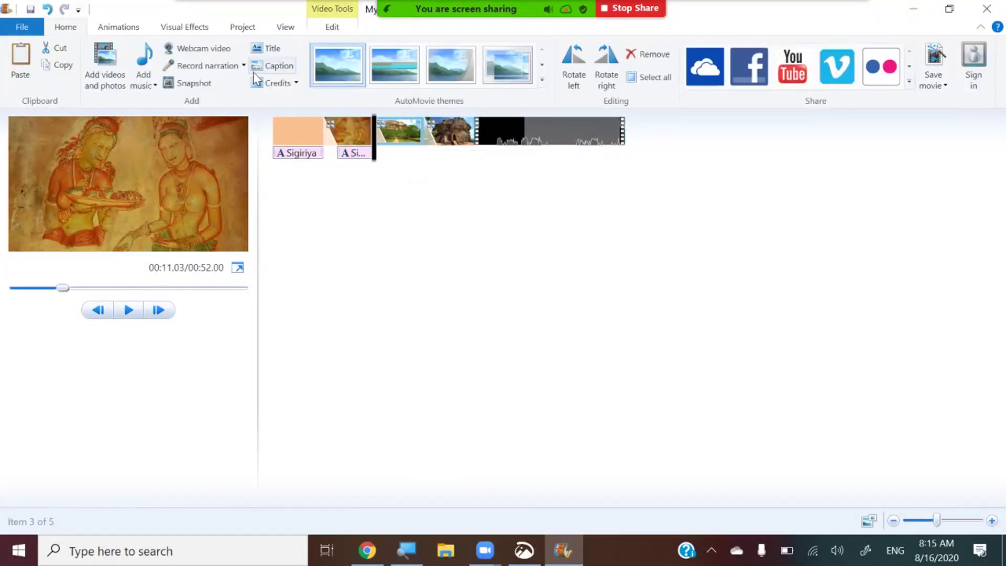
pyautogui.click(274, 66)
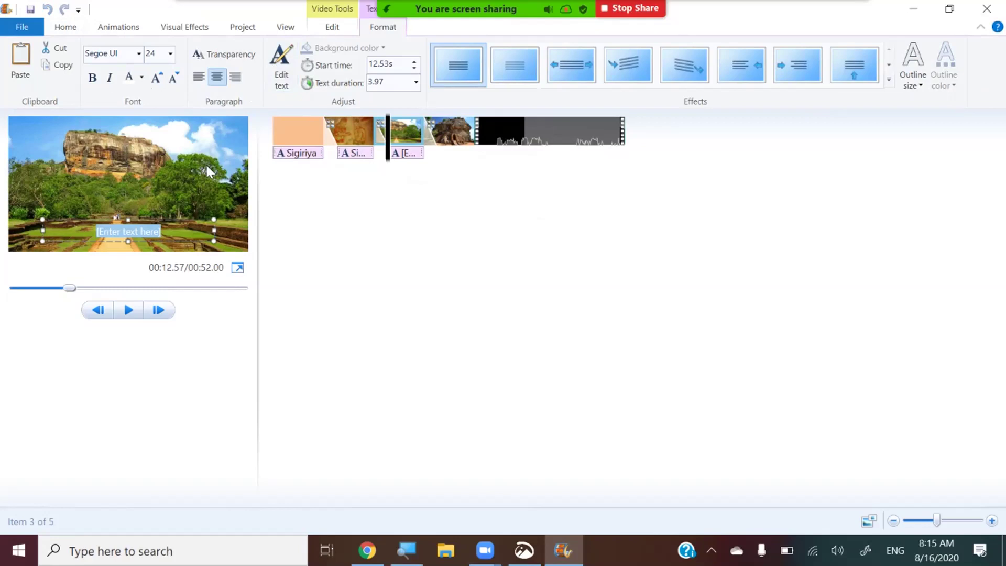
pyautogui.write('Si')
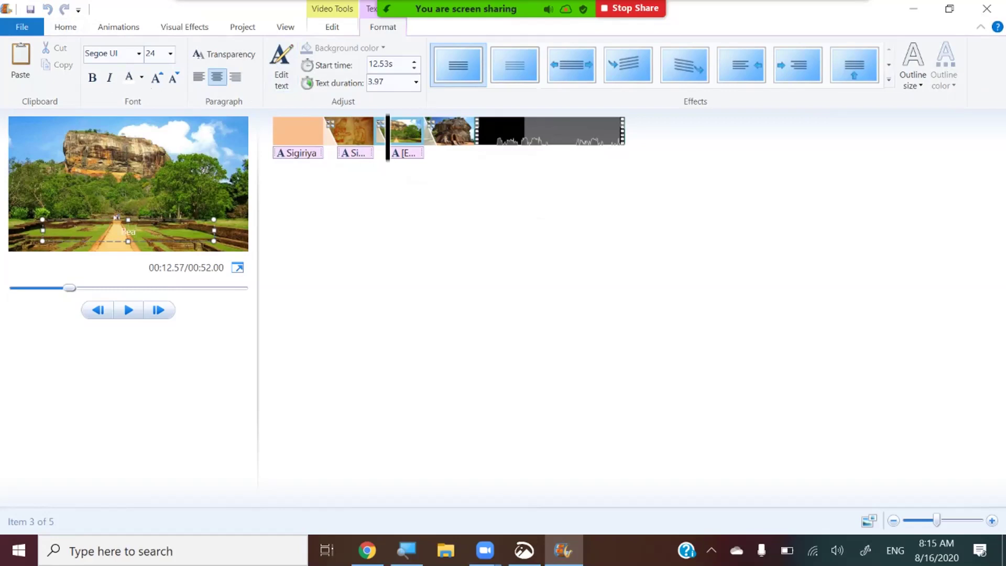
pyautogui.write('ty of Nature')
# Format the "Beauty of Nature" caption text as bold, size 36 and slightly transparent
pyautogui.moveTo(176, 231); pyautogui.dragTo(94, 233)
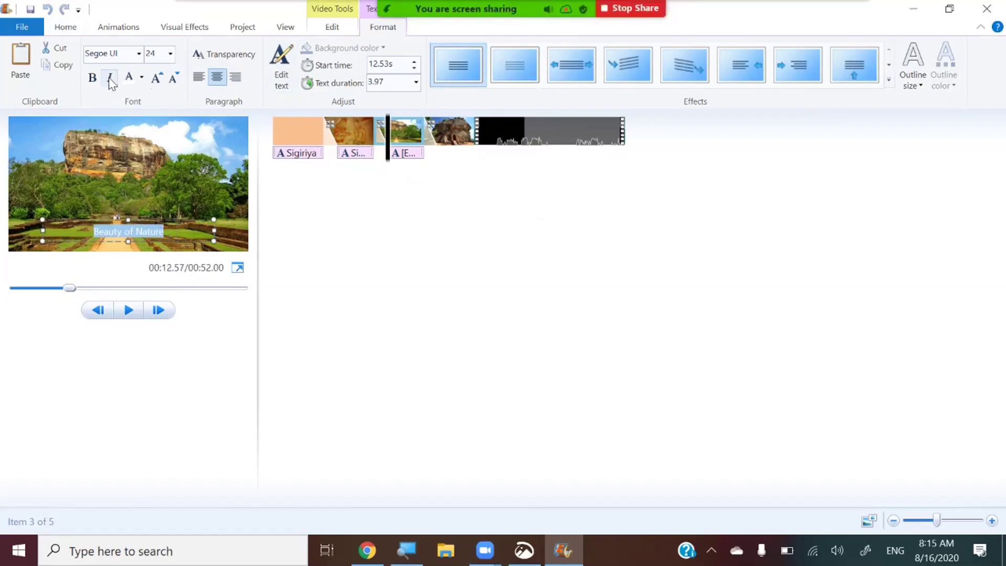
pyautogui.click(93, 78)
pyautogui.click(171, 54)
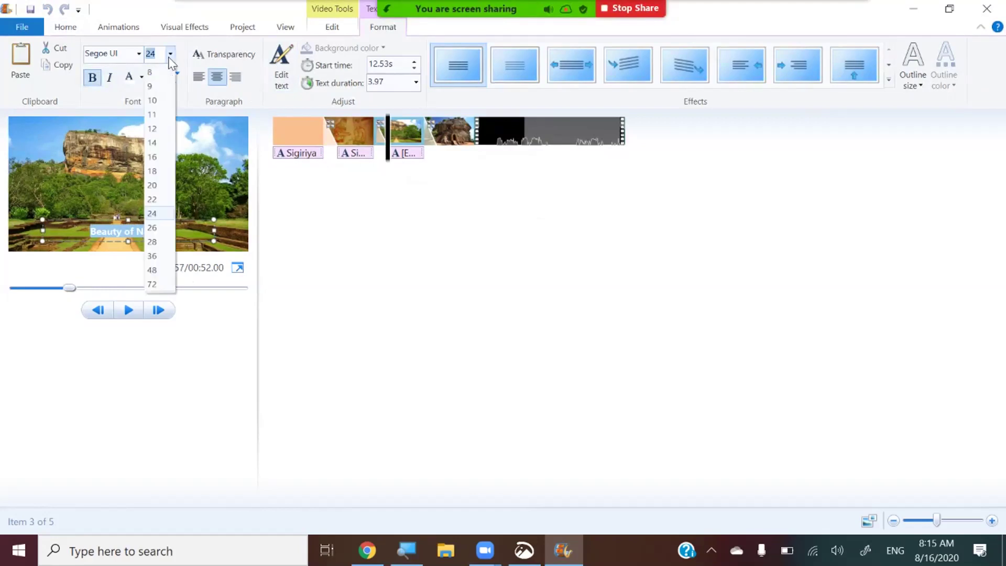
pyautogui.click(161, 254)
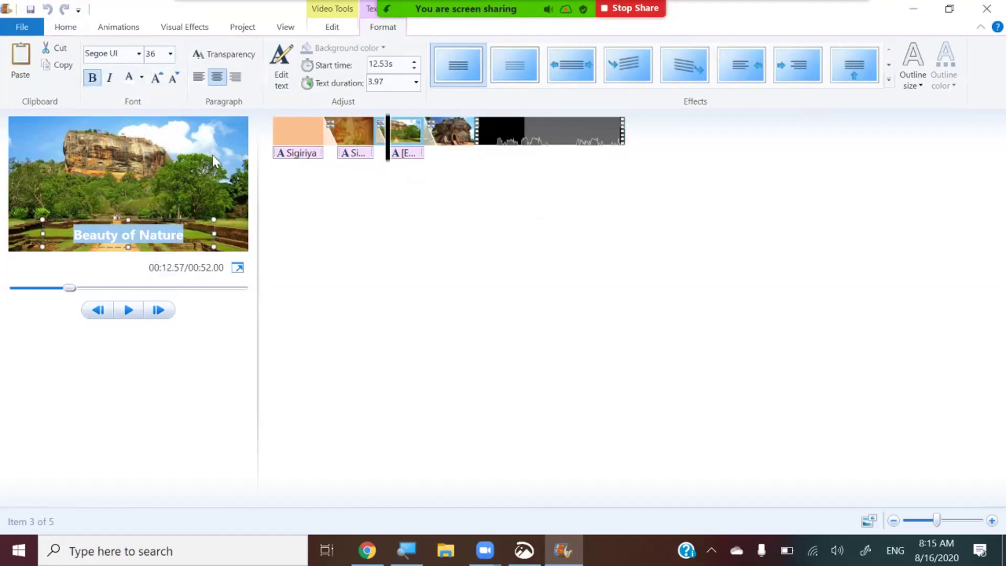
pyautogui.click(220, 55)
pyautogui.moveTo(197, 80); pyautogui.dragTo(209, 84)
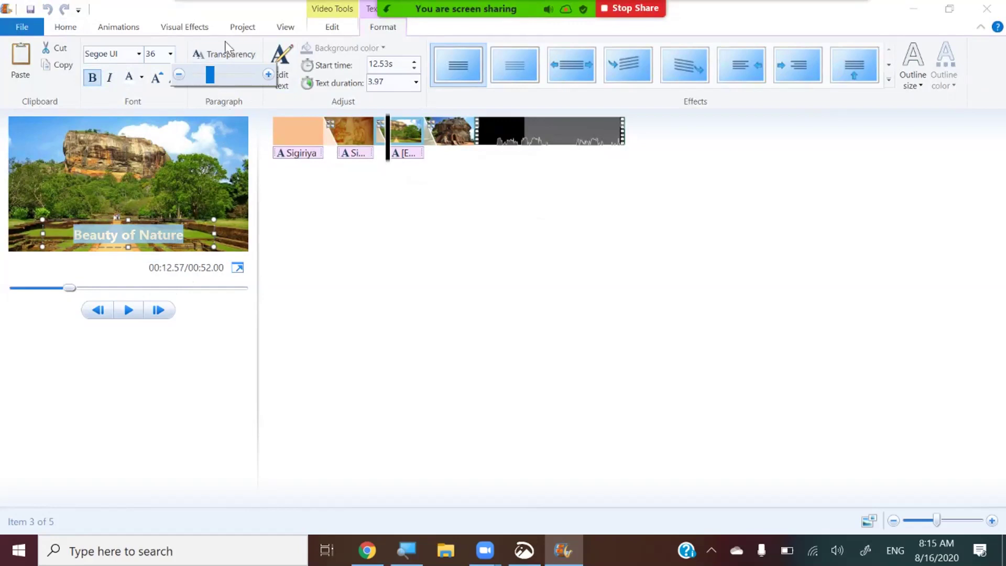
pyautogui.click(451, 139)
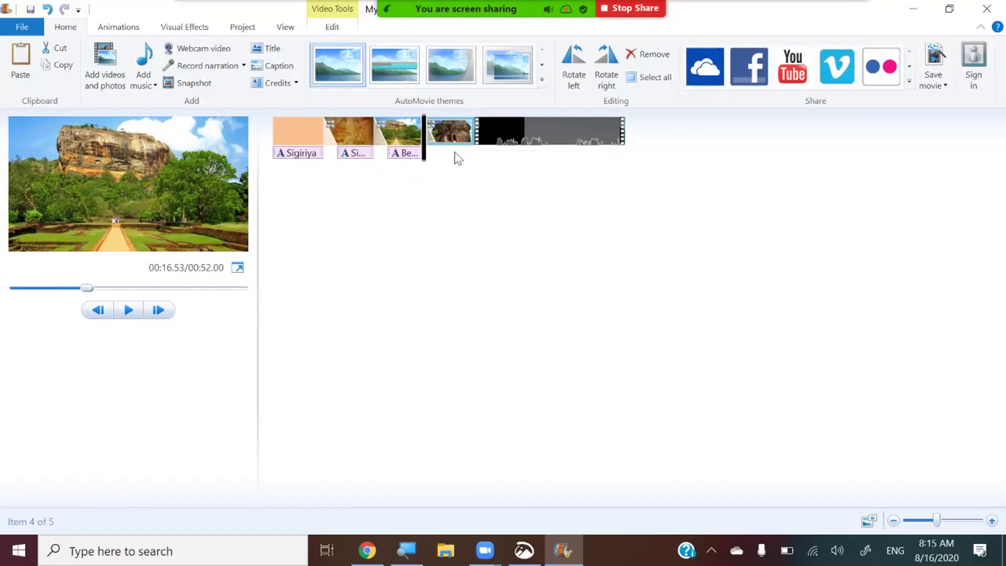
pyautogui.click(476, 126)
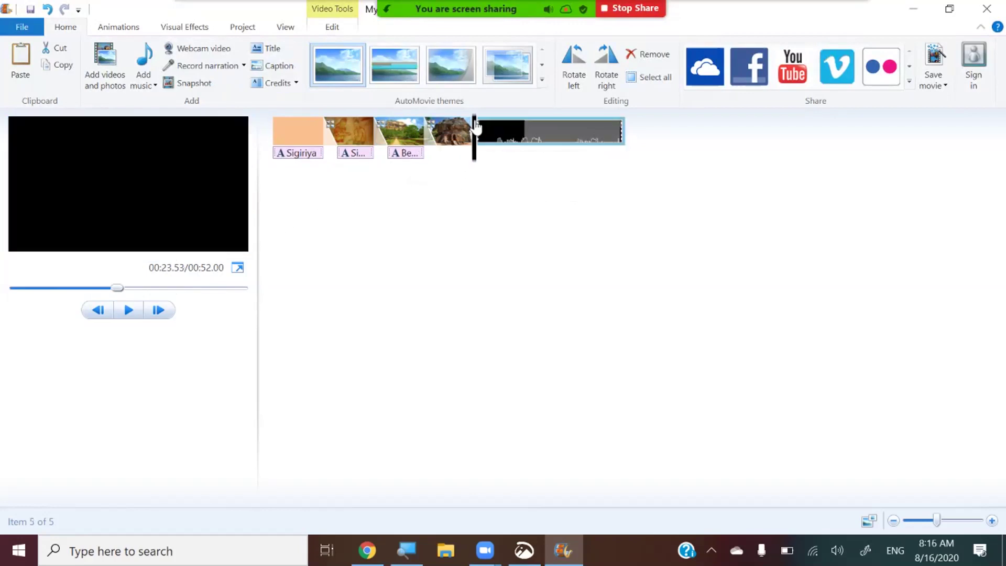
pyautogui.click(453, 130)
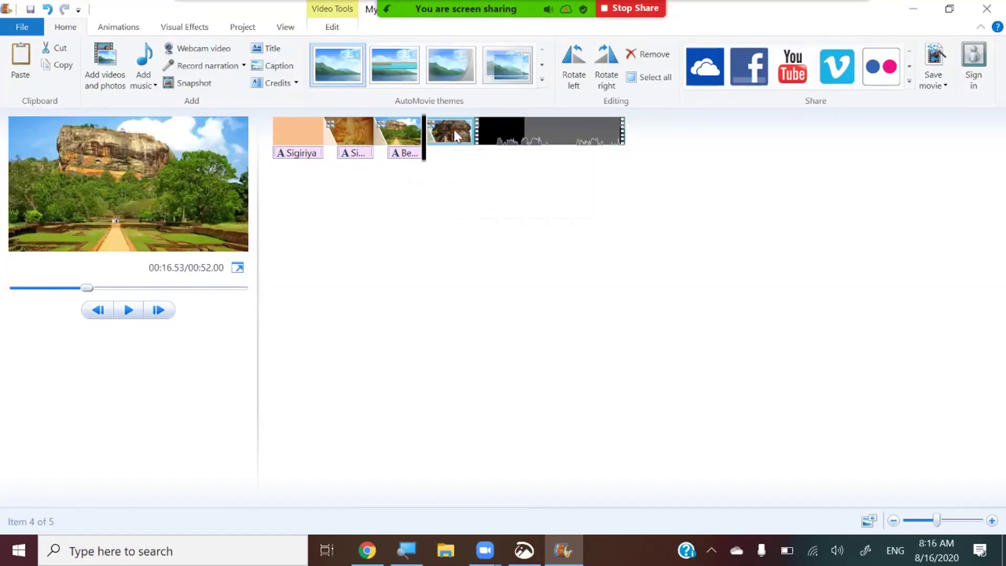
pyautogui.click(410, 129)
pyautogui.click(348, 137)
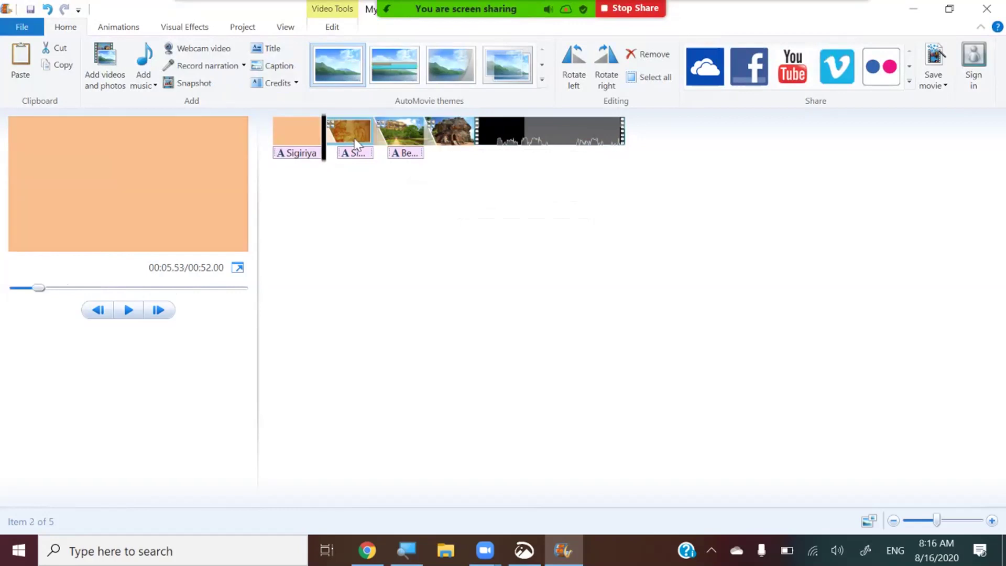
pyautogui.click(399, 131)
# Add a caption reading "Palace Entrance" over the last picture before the video clip
pyautogui.click(455, 132)
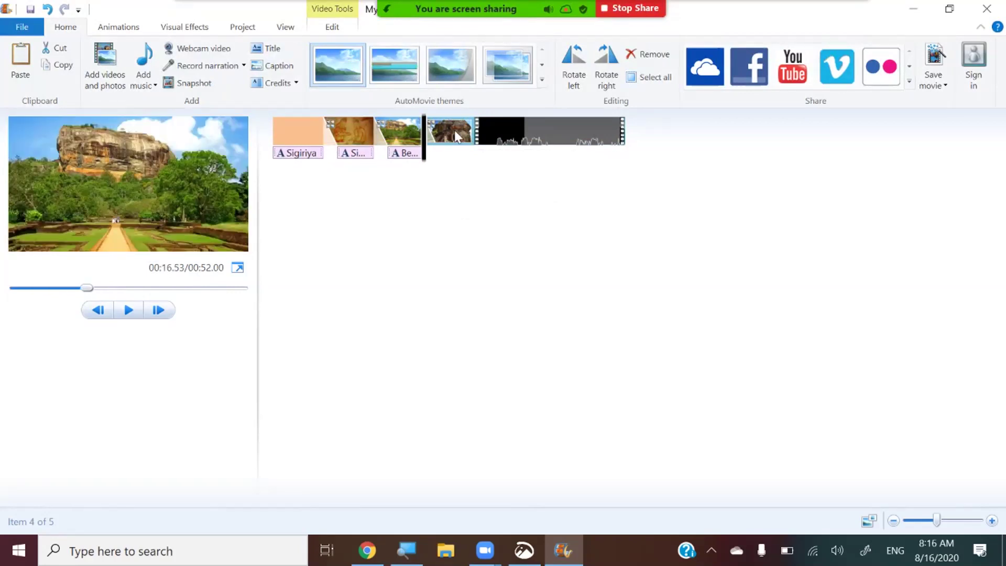
pyautogui.click(287, 64)
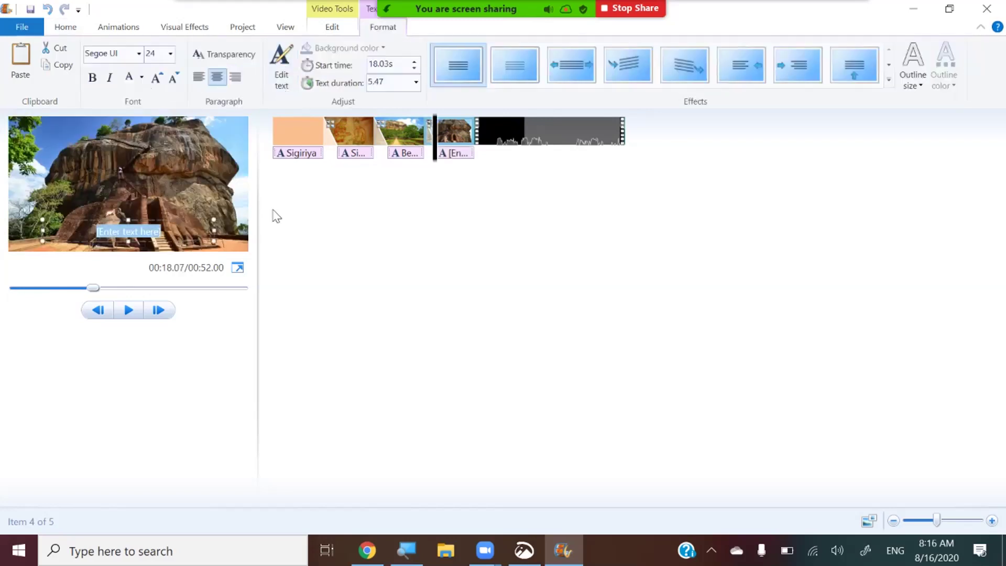
pyautogui.write('S')
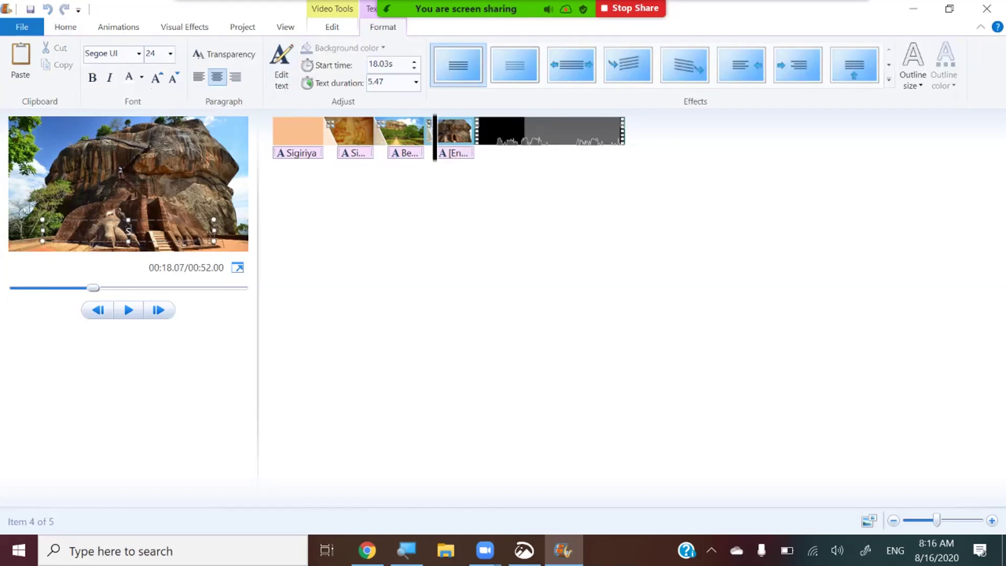
pyautogui.write('alace Entrance')
# Format the "Palace Entrance" caption text as bold, size 36 and slightly transparent
pyautogui.moveTo(164, 234); pyautogui.dragTo(92, 233)
pyautogui.click(92, 77)
pyautogui.click(156, 77)
pyautogui.click(162, 83)
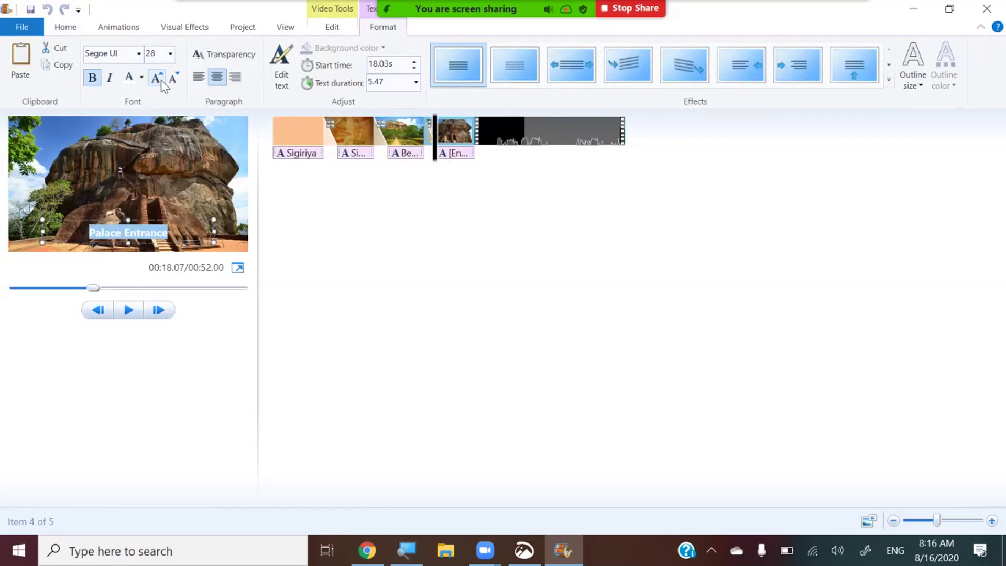
pyautogui.click(162, 82)
pyautogui.click(231, 55)
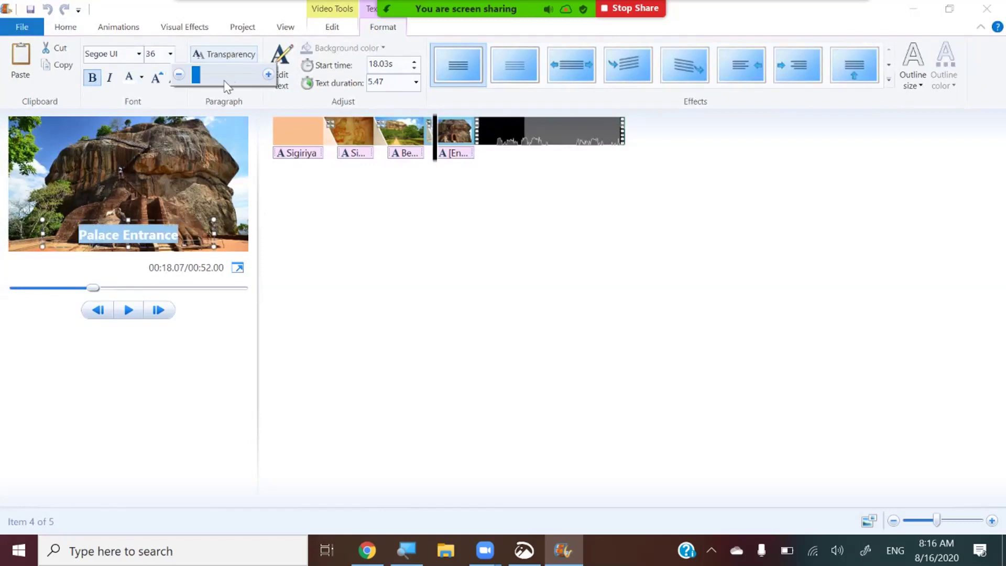
pyautogui.moveTo(201, 80); pyautogui.dragTo(206, 85)
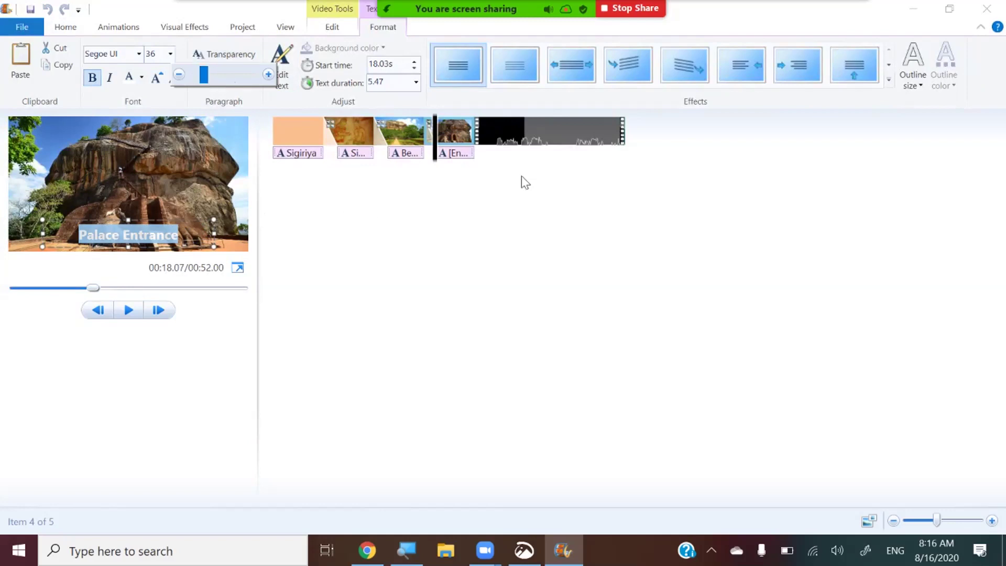
# Add a caption to the zoom_0.mp4 video clip and move it earlier so it starts at about 26.77 s
pyautogui.click(550, 136)
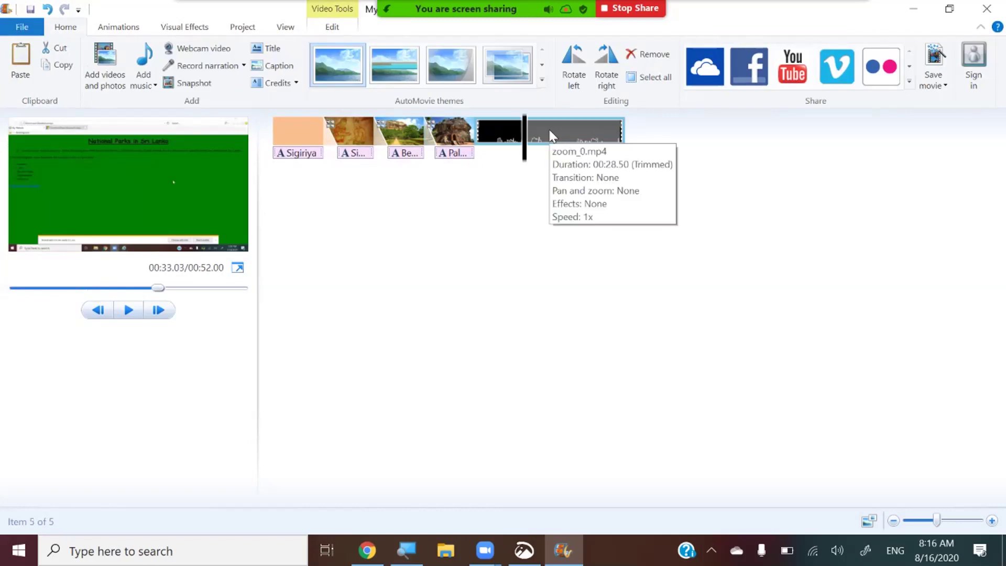
pyautogui.click(278, 66)
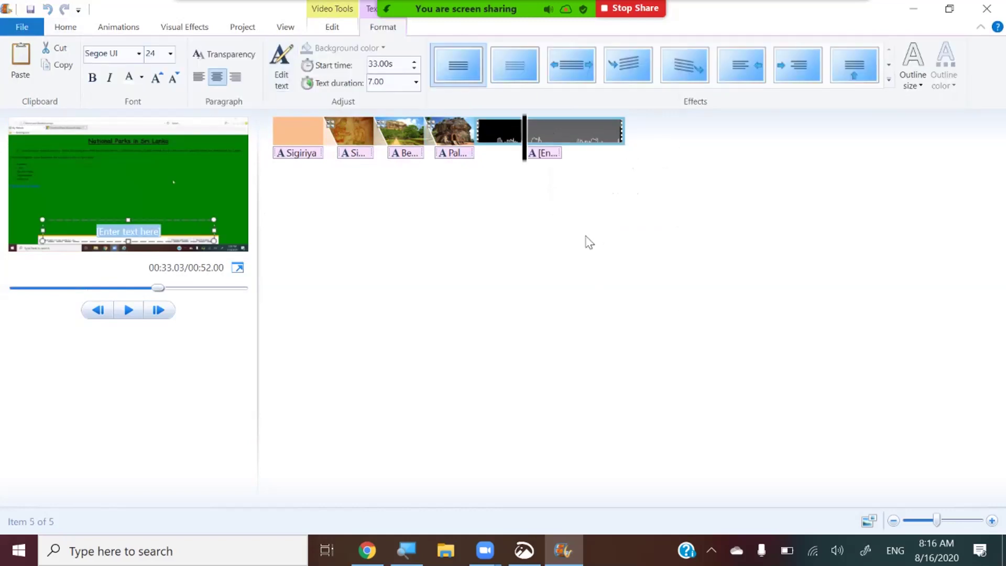
pyautogui.click(545, 155)
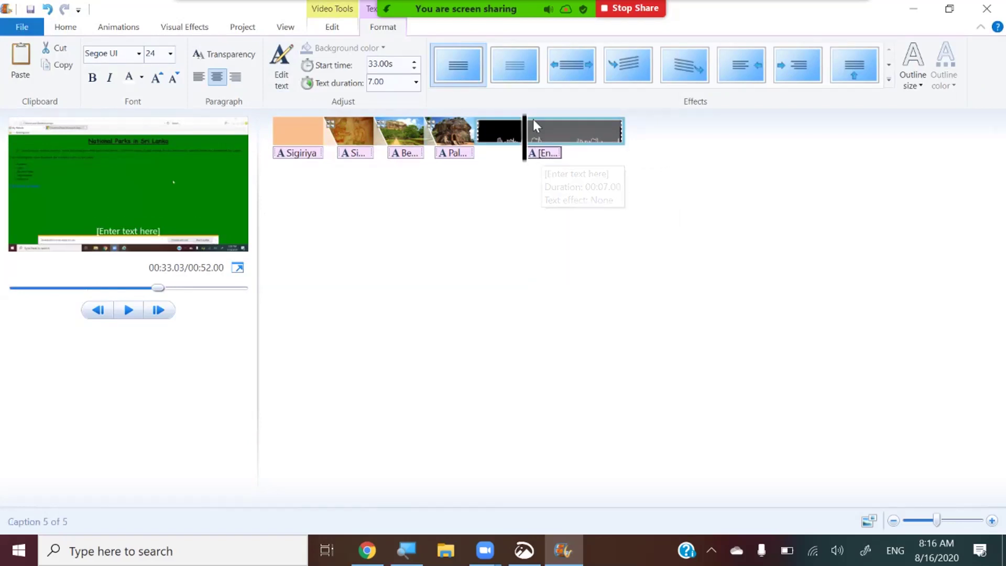
pyautogui.moveTo(538, 153); pyautogui.dragTo(494, 160)
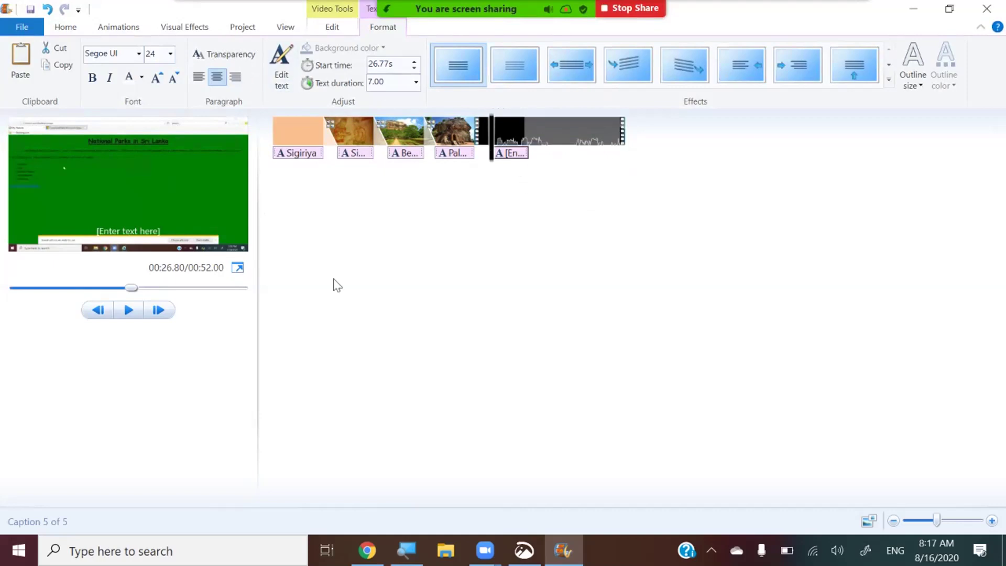
# Replace the video caption's placeholder text with "Subtitle 01" and make it bold at size 26
pyautogui.click(140, 231)
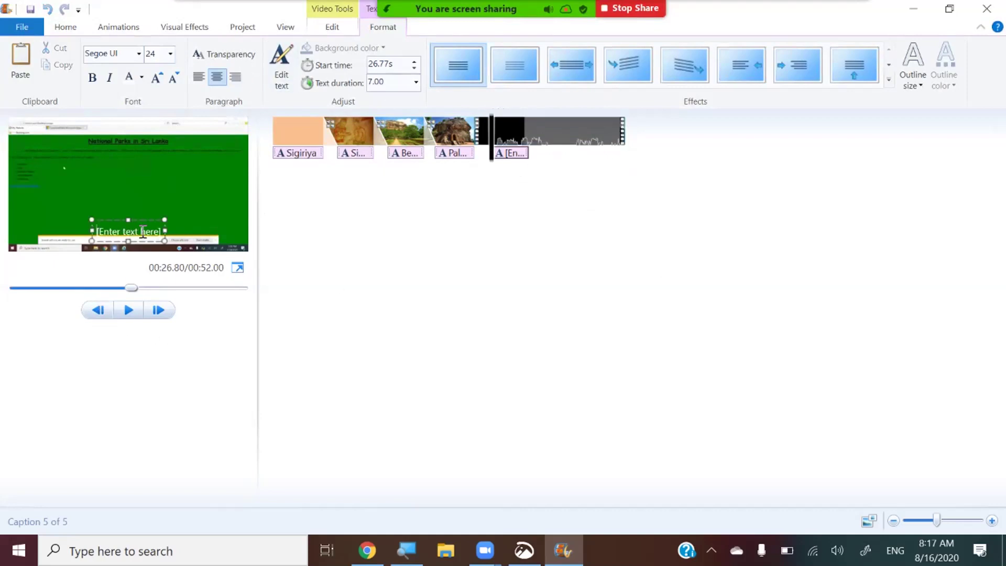
pyautogui.moveTo(162, 231); pyautogui.dragTo(103, 231)
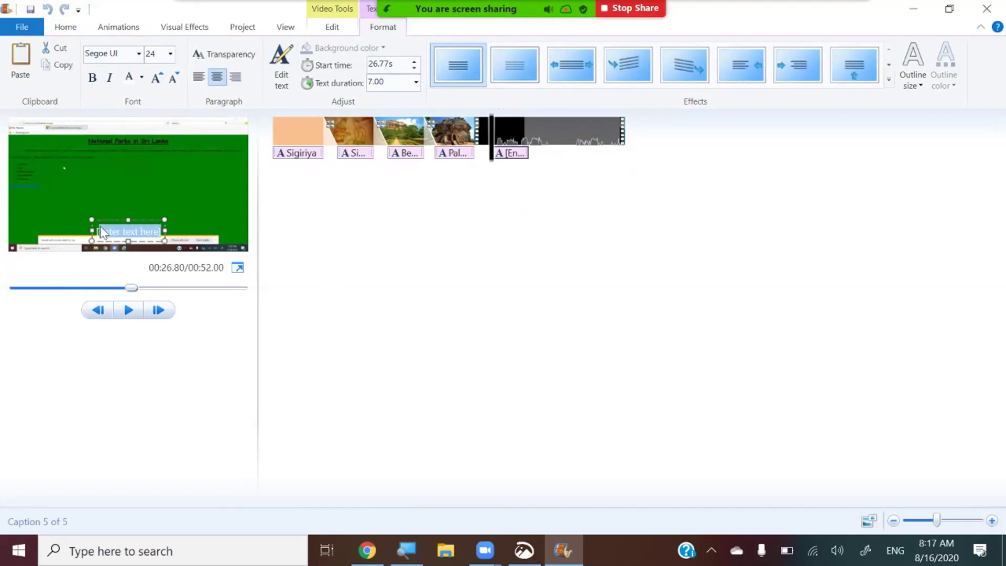
pyautogui.press('BackSpace')
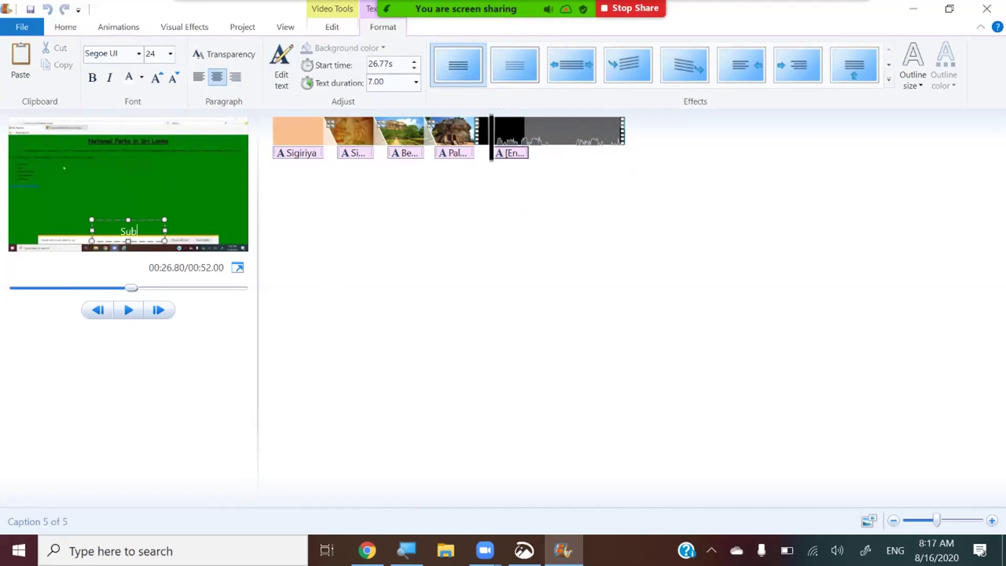
pyautogui.write('Subtitle 01')
pyautogui.moveTo(147, 228); pyautogui.dragTo(80, 233)
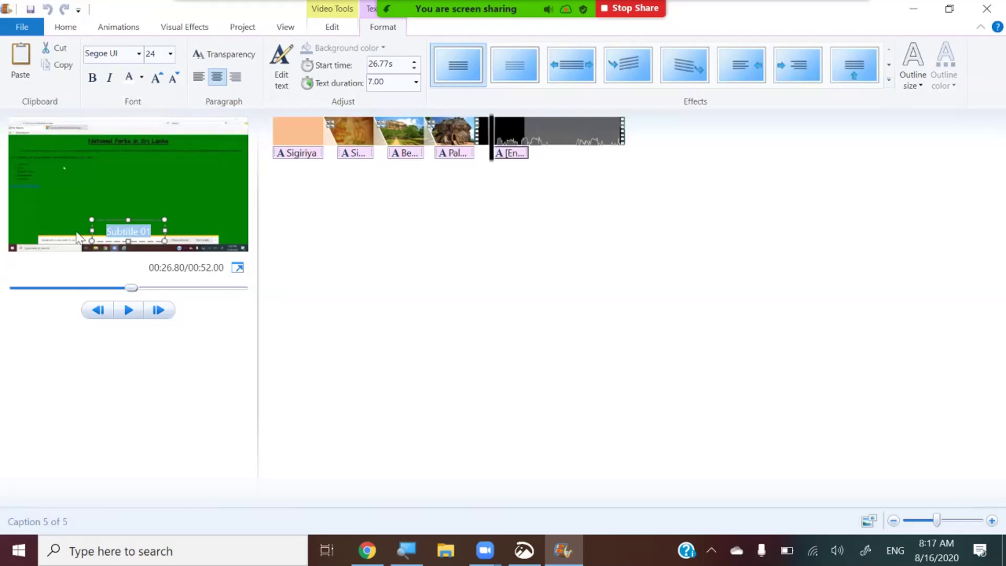
pyautogui.click(93, 79)
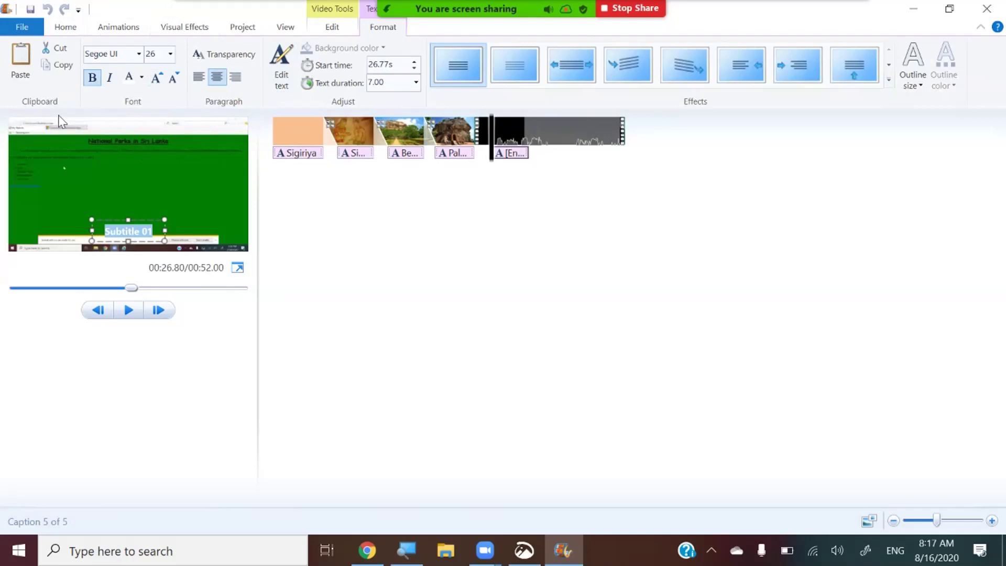
# Add a second caption to the video clip at about 35.17 s reading "Subtitile 2" and make it bold
pyautogui.click(67, 29)
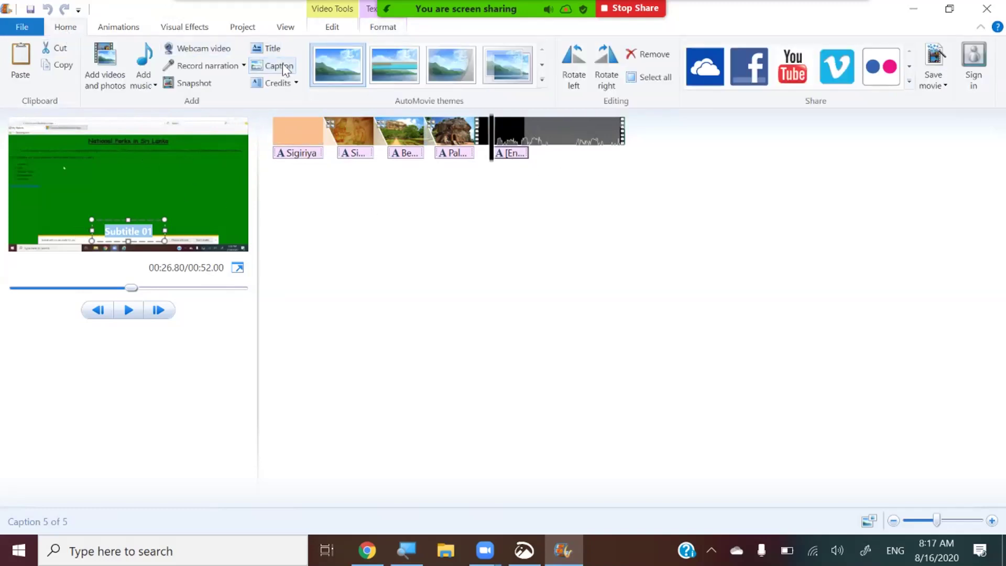
pyautogui.click(589, 144)
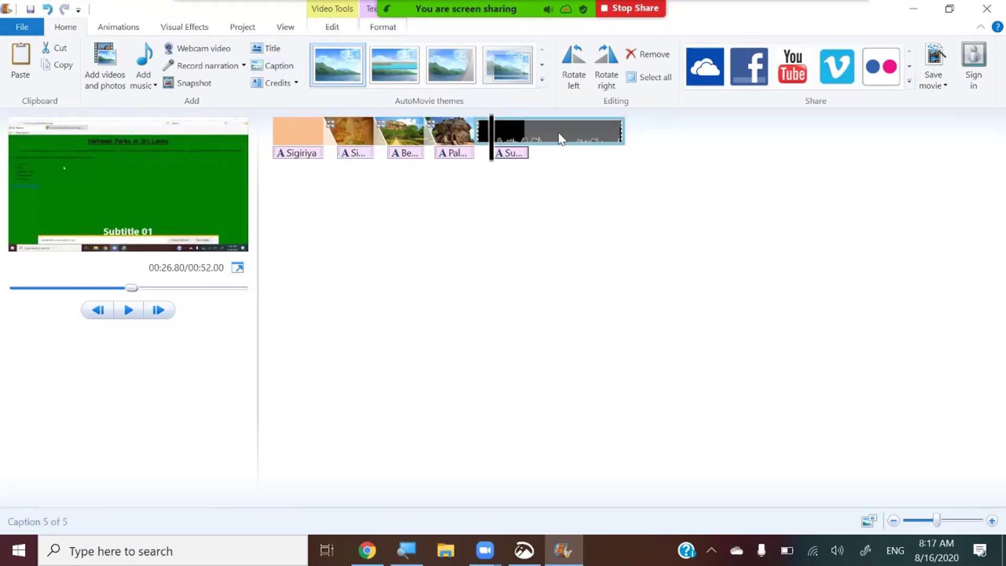
pyautogui.moveTo(526, 131); pyautogui.dragTo(538, 131)
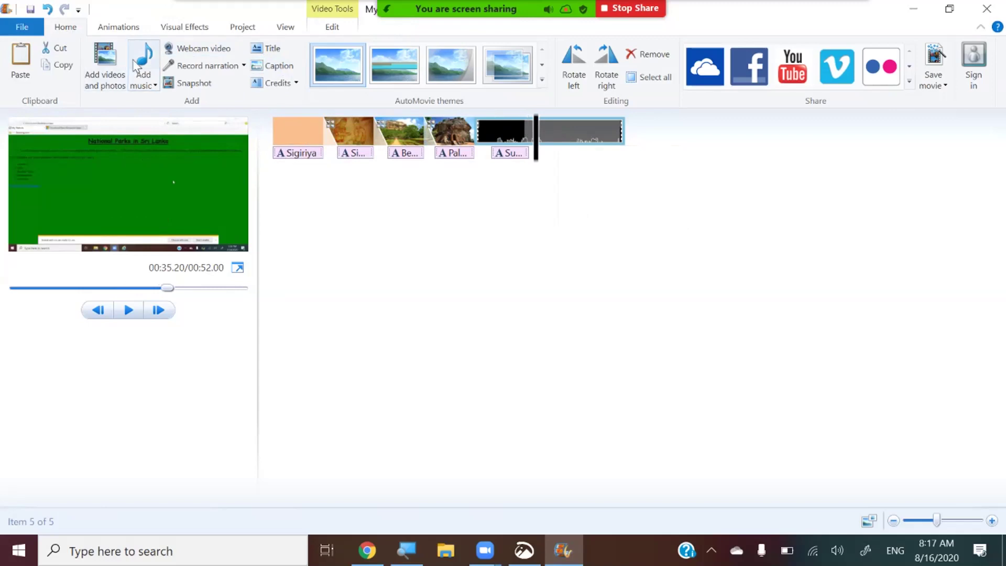
pyautogui.click(275, 65)
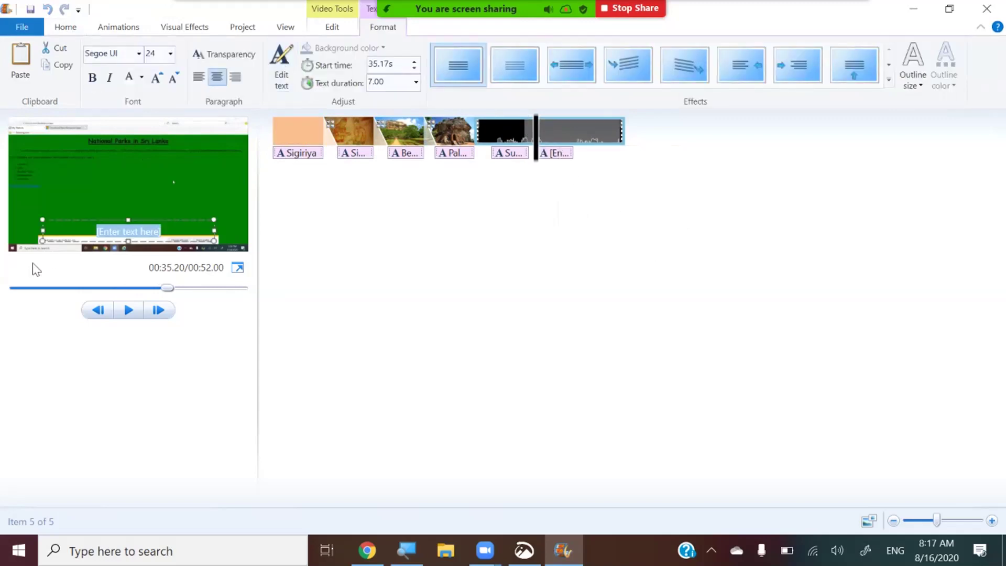
pyautogui.write('S')
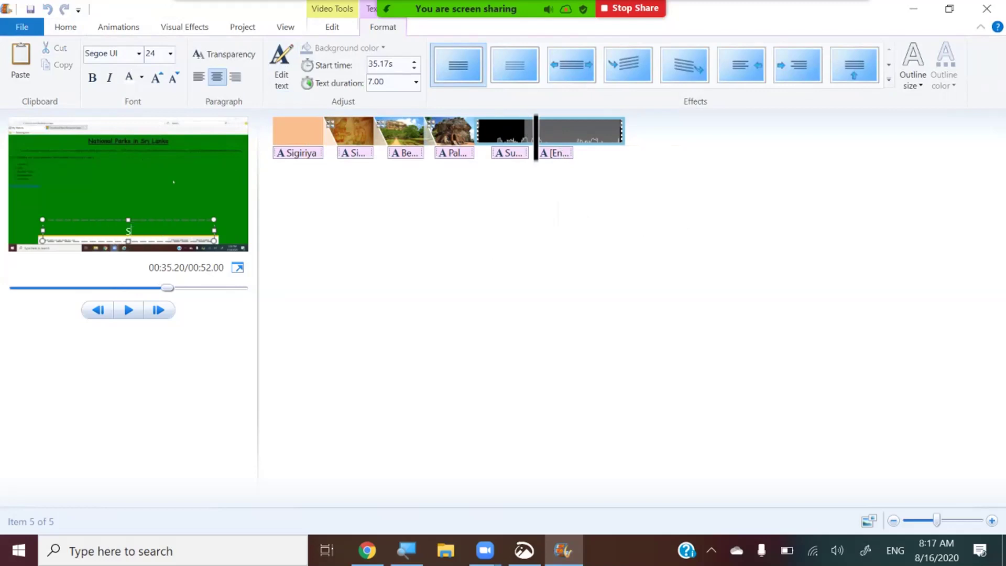
pyautogui.write('ubtitile 2')
pyautogui.moveTo(148, 232); pyautogui.dragTo(109, 232)
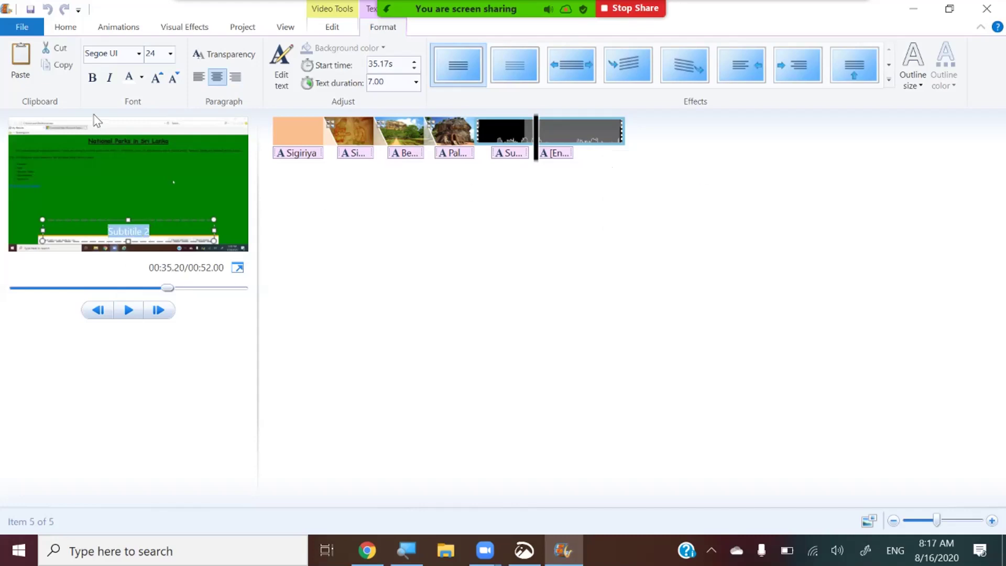
pyautogui.click(96, 83)
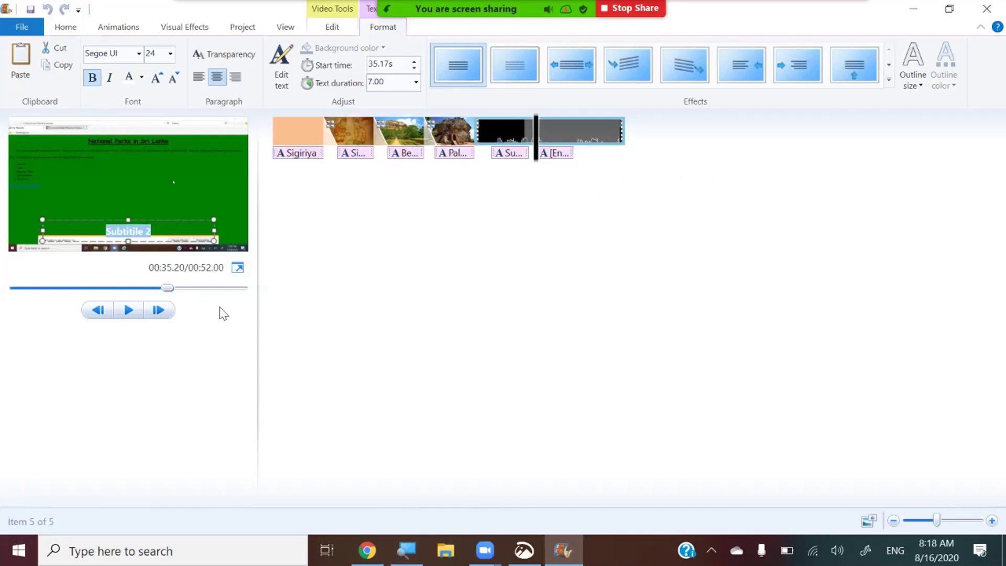
# Preview the second subtitle in full screen and play the movie from the beginning to check all captions
pyautogui.click(242, 269)
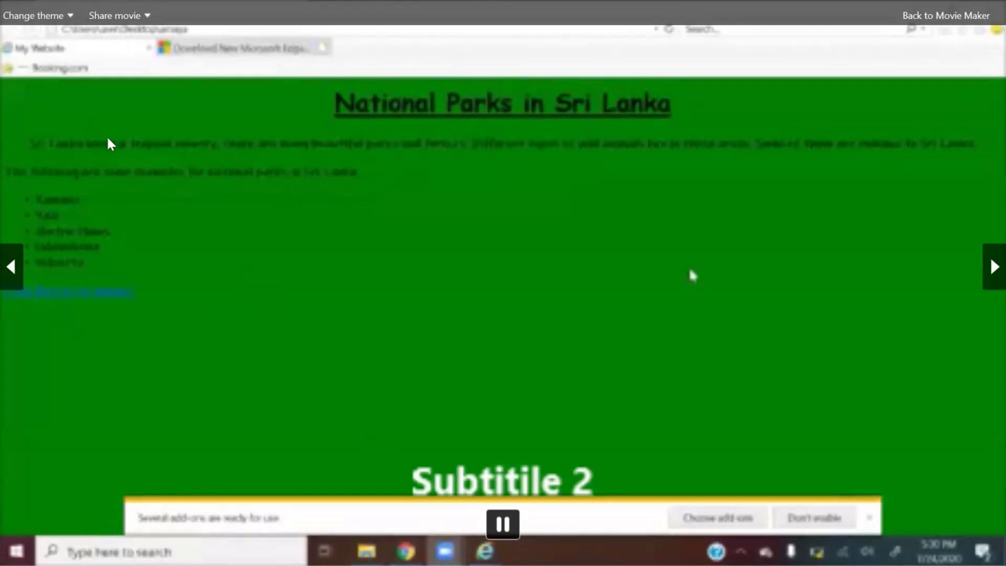
pyautogui.click(988, 12)
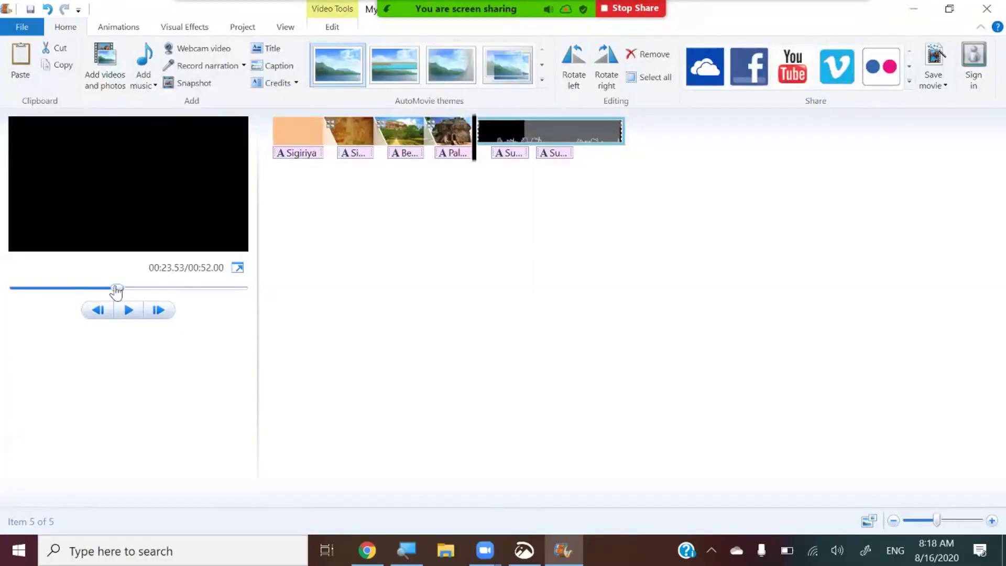
pyautogui.moveTo(117, 290); pyautogui.dragTo(2, 309)
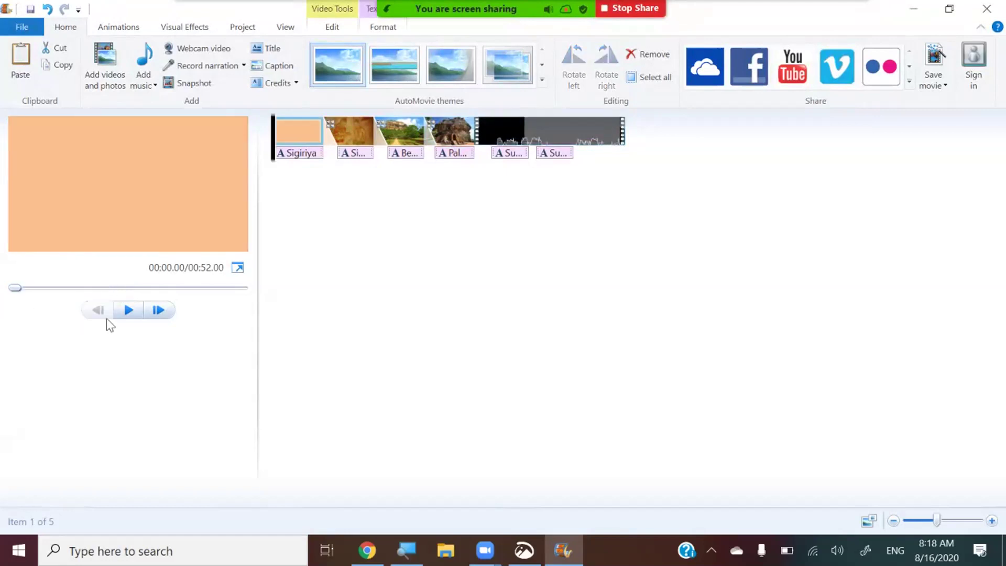
pyautogui.click(245, 269)
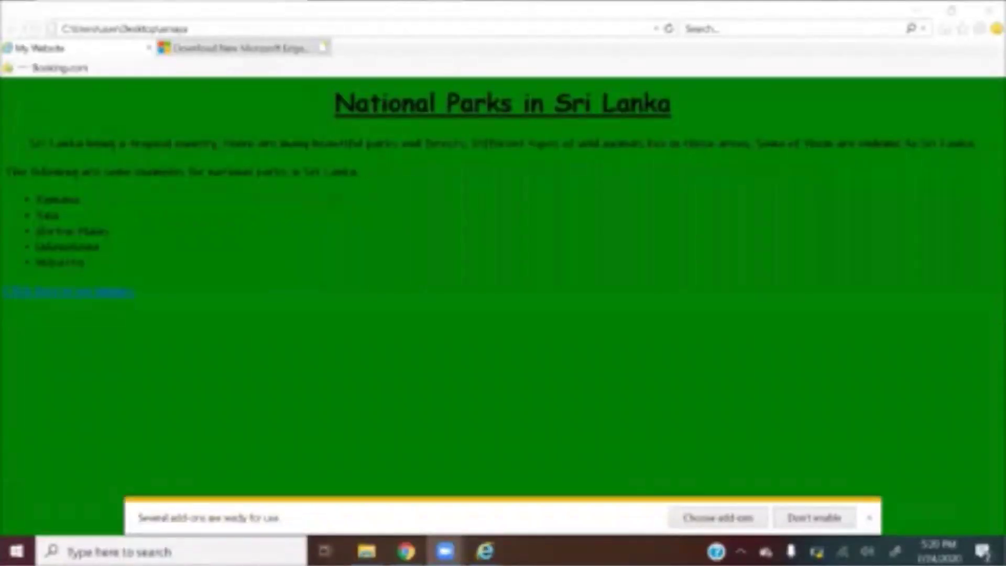
pyautogui.moveTo(651, 391)
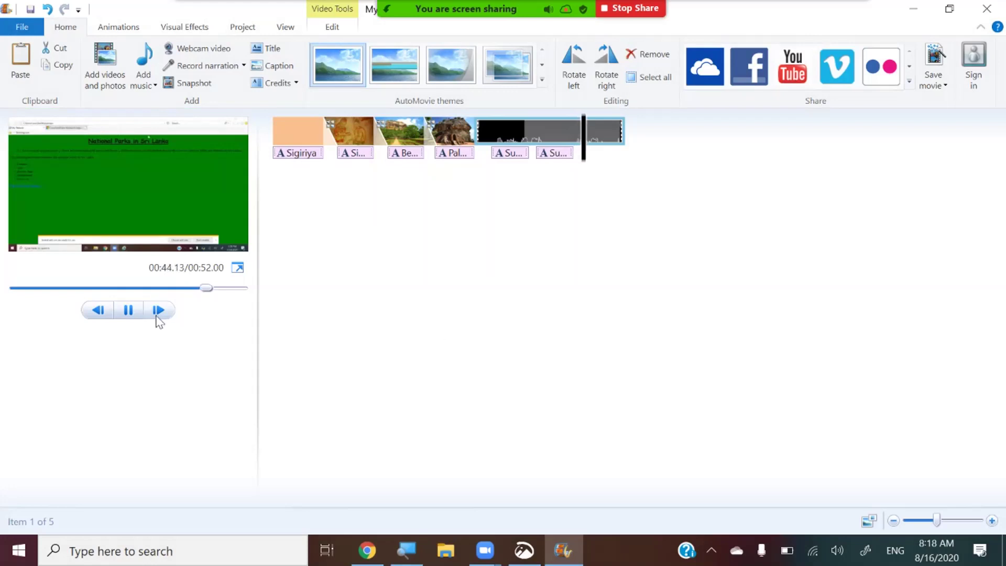
pyautogui.click(132, 313)
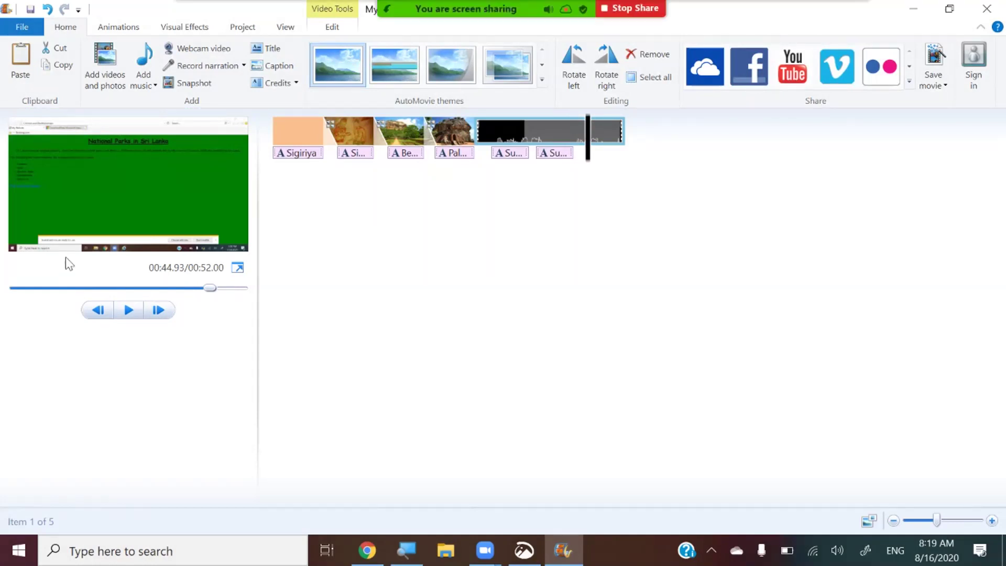
# Add a Director credit at the very end of the movie and enter the director's full name
pyautogui.click(552, 155)
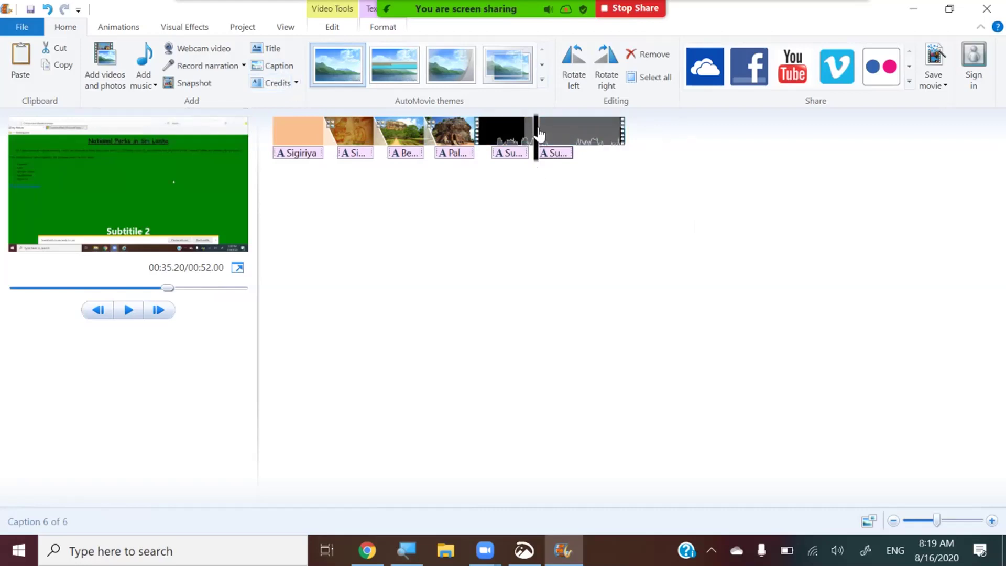
pyautogui.click(637, 140)
pyautogui.click(639, 137)
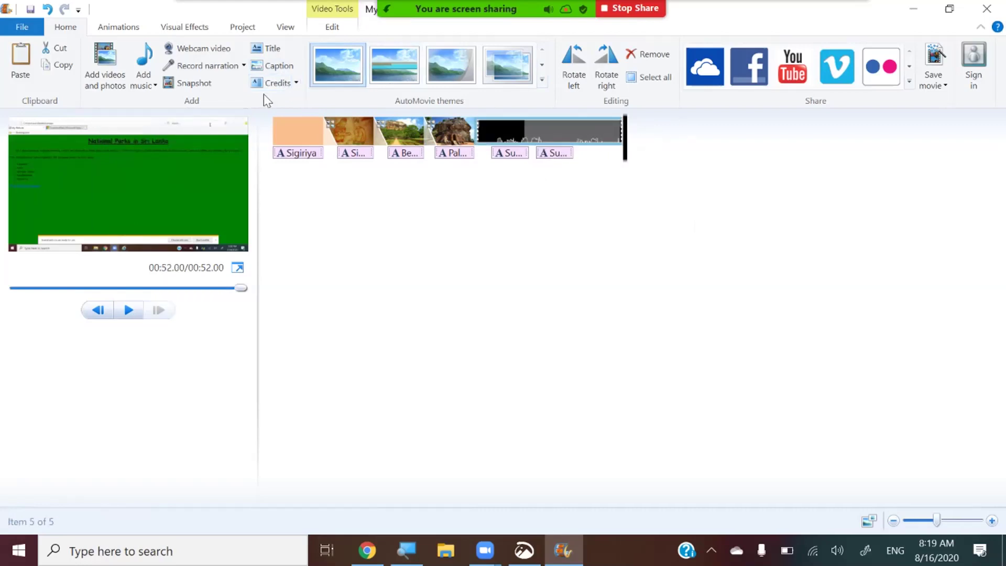
pyautogui.click(297, 83)
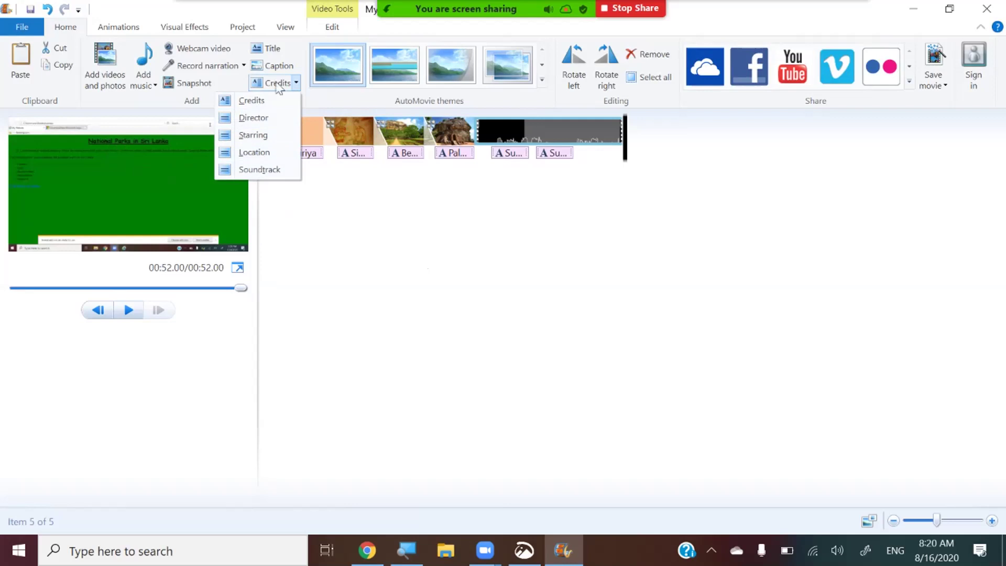
pyautogui.click(244, 120)
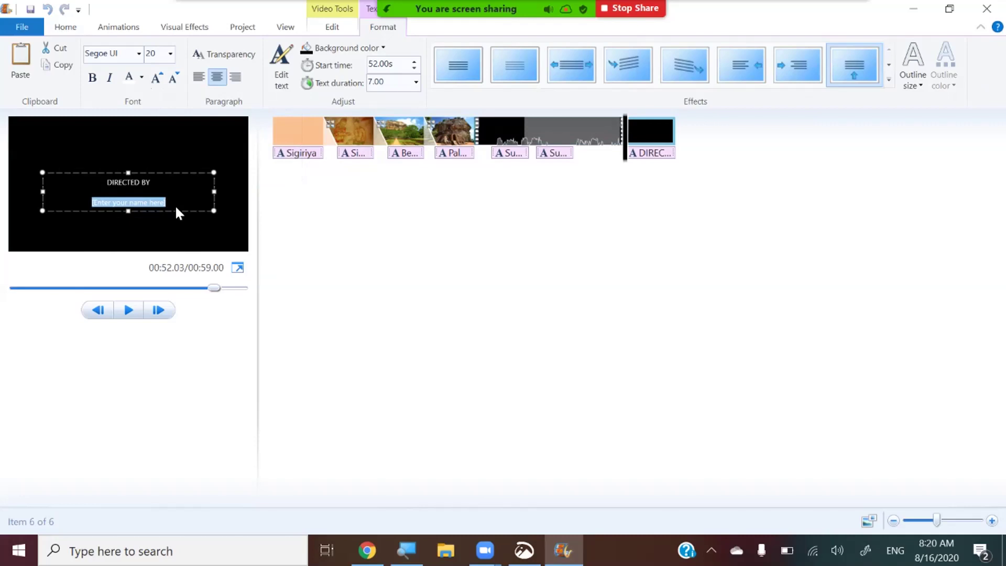
pyautogui.write('Le')
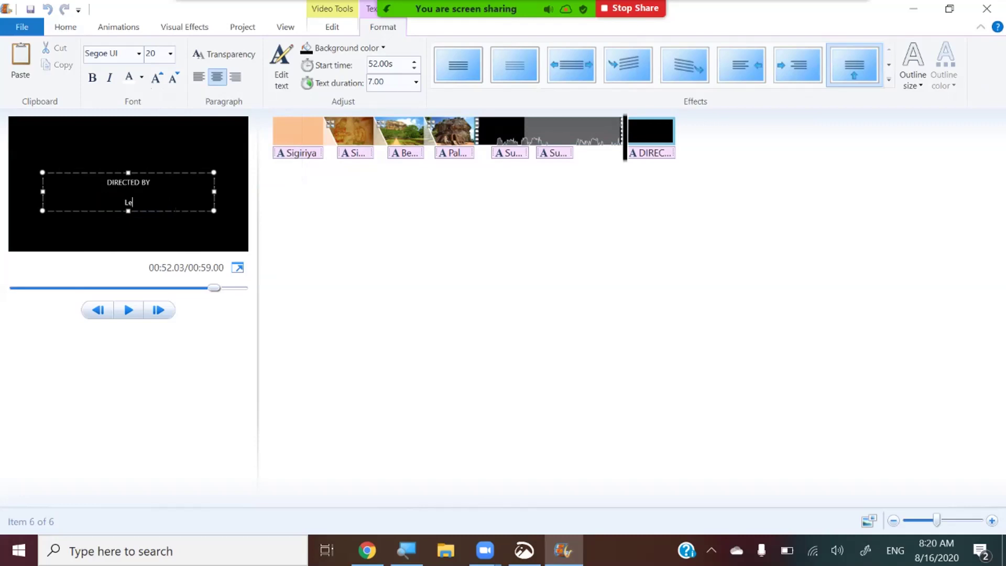
pyautogui.write('ster Ges')
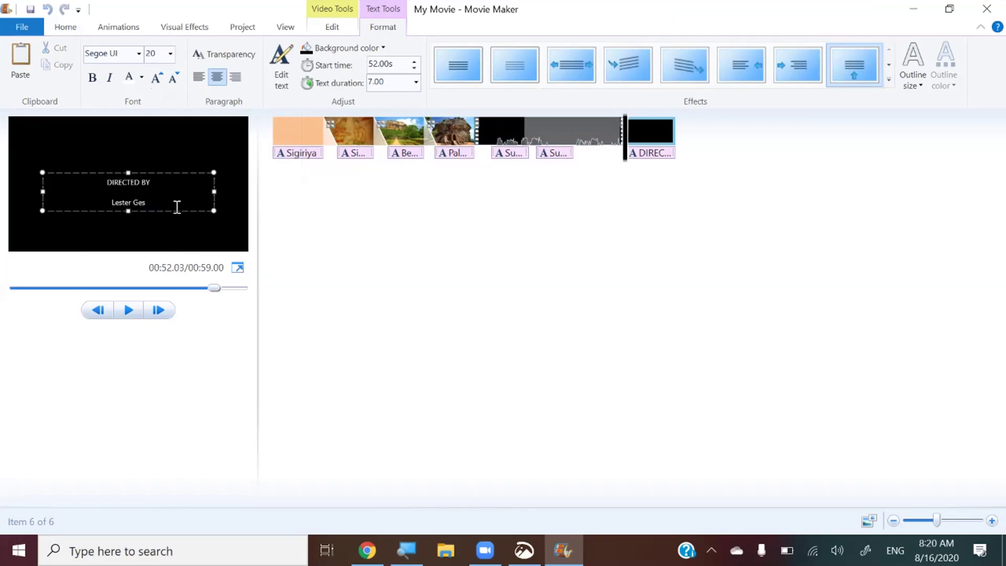
pyautogui.press('BackSpace')
pyautogui.write('ames Peries')
# Enlarge the director credit's text to size 36
pyautogui.moveTo(197, 200); pyautogui.dragTo(91, 201)
pyautogui.click(156, 79)
pyautogui.click(157, 79)
pyautogui.click(156, 79)
pyautogui.click(157, 78)
pyautogui.click(157, 79)
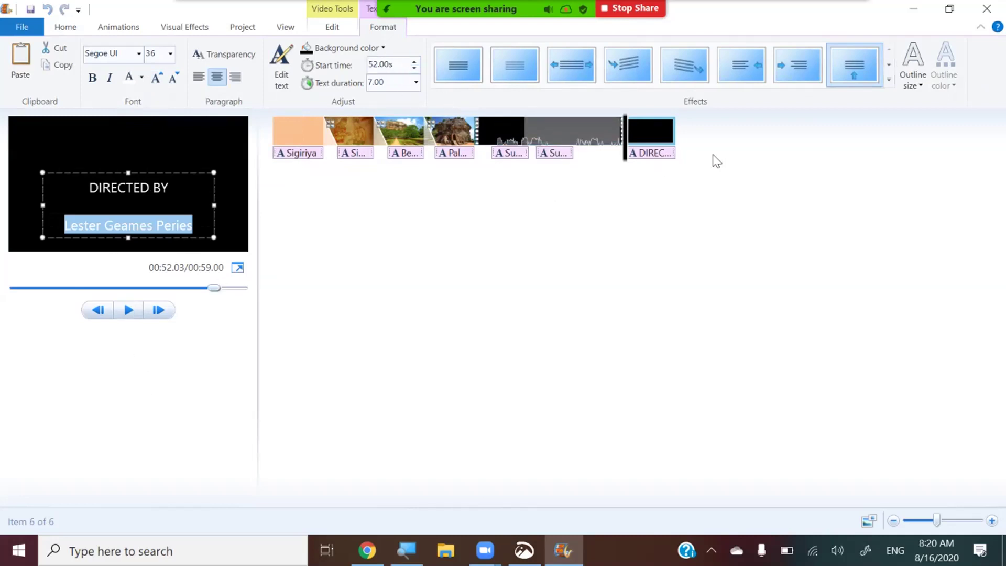
# Add a Starring credit after the director credit and enter the two cast members' names
pyautogui.click(686, 143)
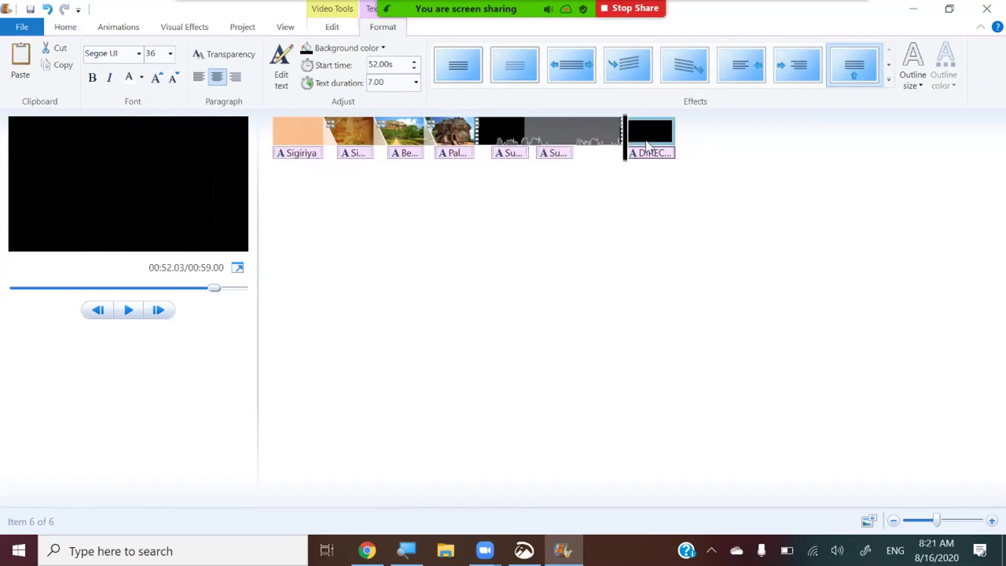
pyautogui.moveTo(626, 139); pyautogui.dragTo(686, 144)
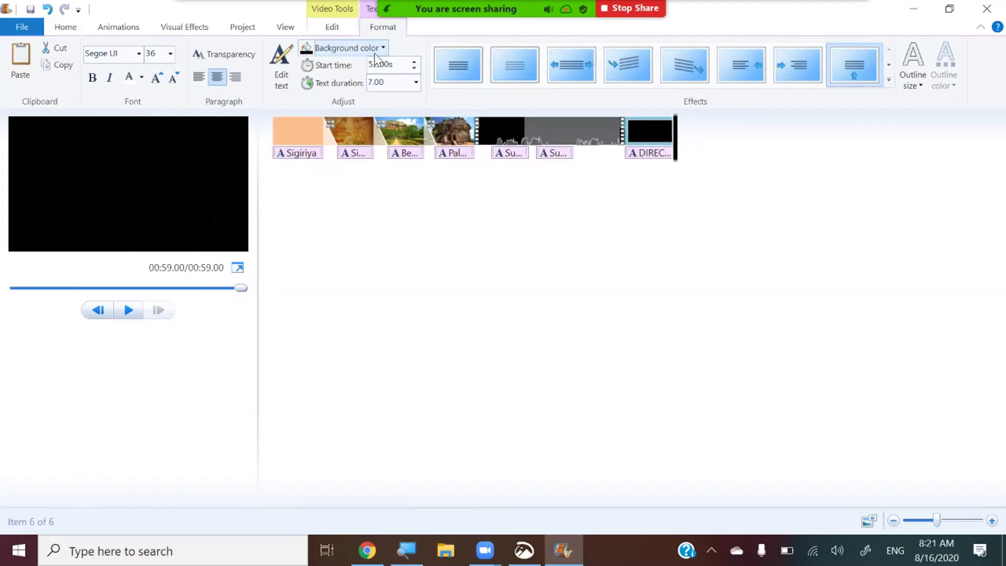
pyautogui.click(73, 27)
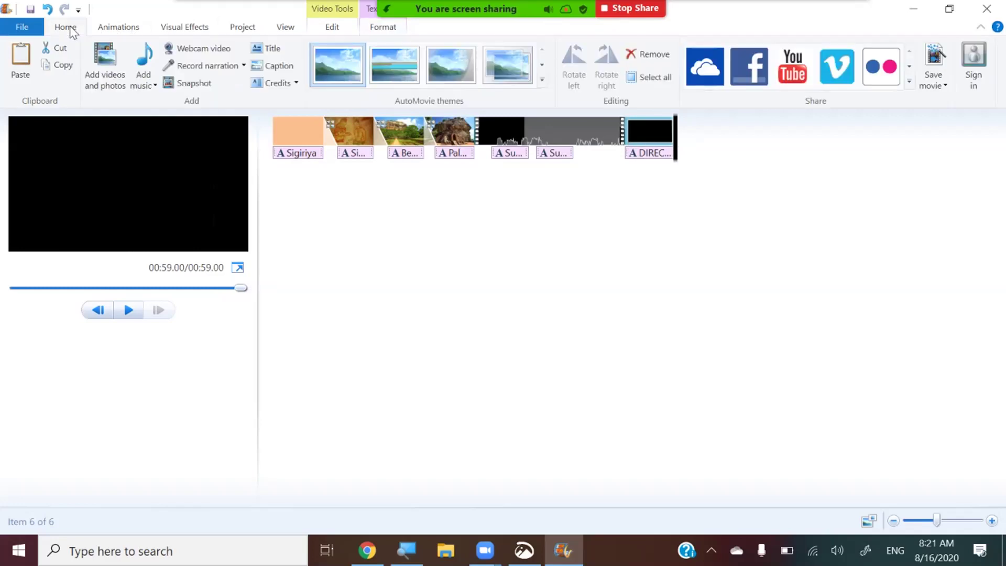
pyautogui.click(296, 84)
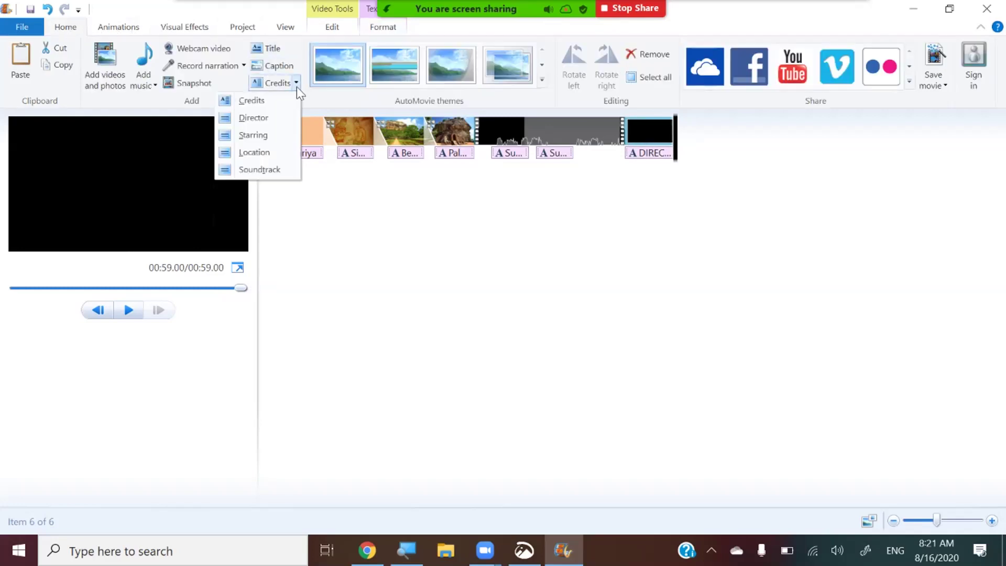
pyautogui.click(270, 134)
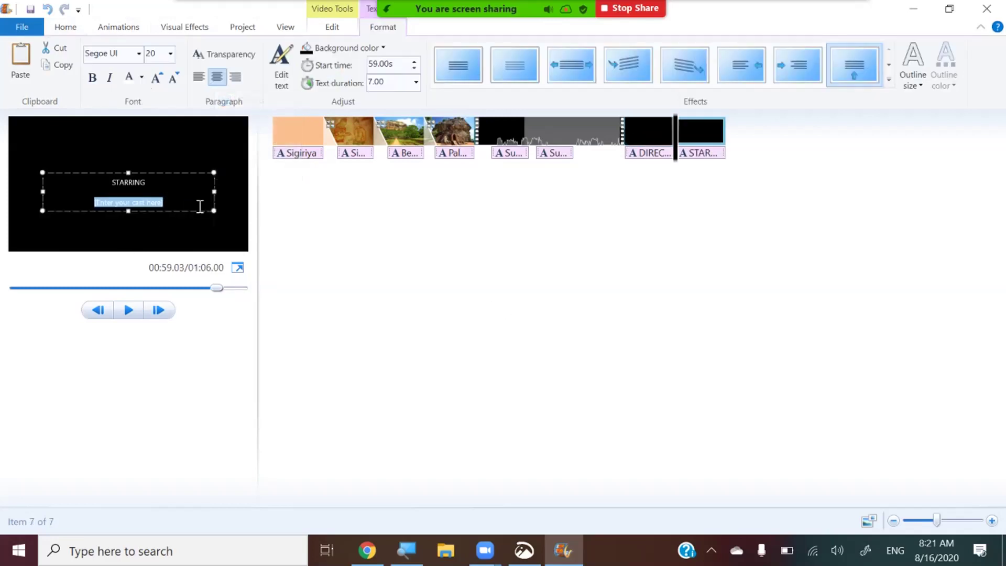
pyautogui.write('Hema')
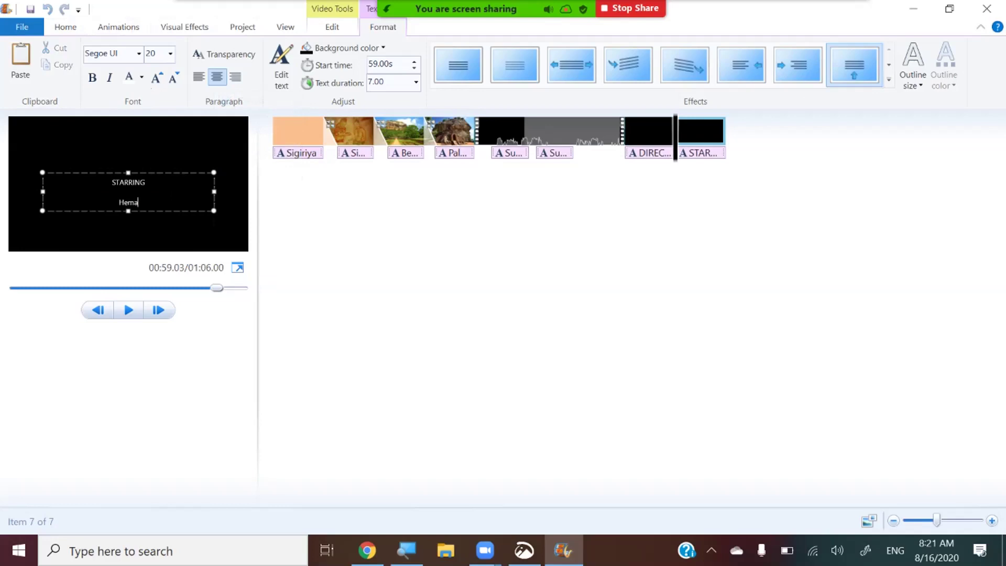
pyautogui.write('l and')
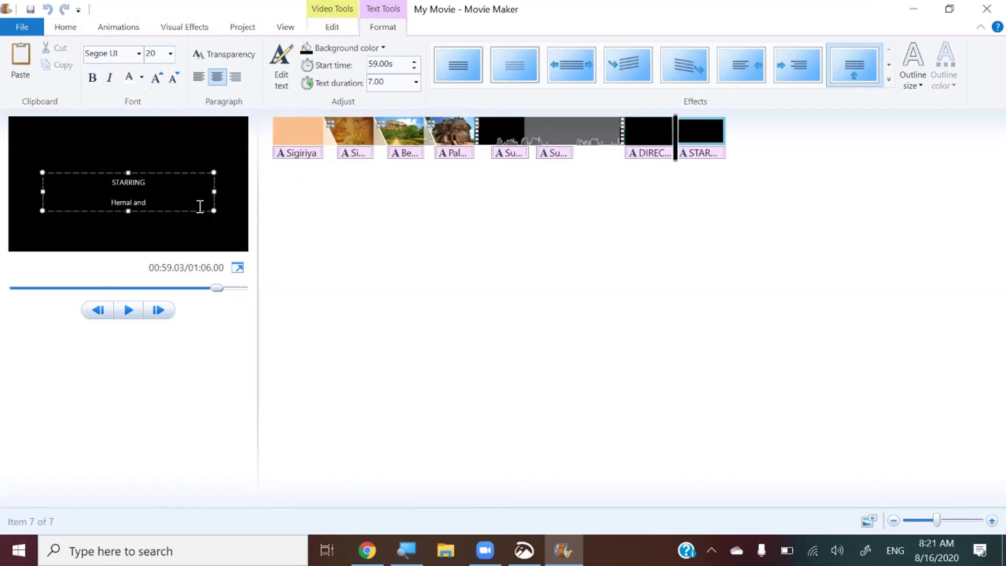
pyautogui.write('Sa')
pyautogui.write('hanud')
pyautogui.write('ri')
# Format the Starring credit's text as bold at size 36
pyautogui.moveTo(161, 204); pyautogui.dragTo(93, 209)
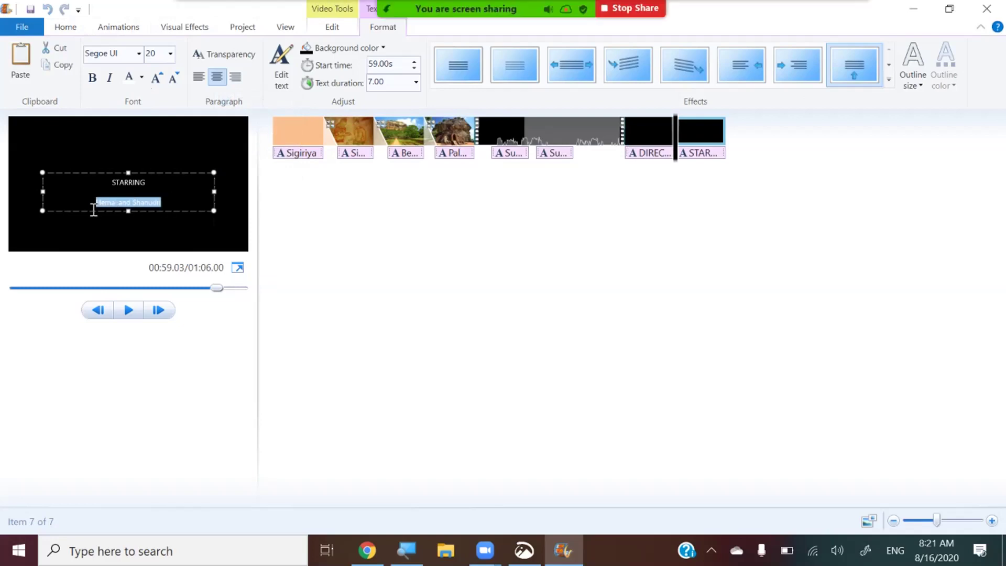
pyautogui.click(162, 79)
pyautogui.click(162, 78)
pyautogui.click(162, 79)
pyautogui.click(163, 79)
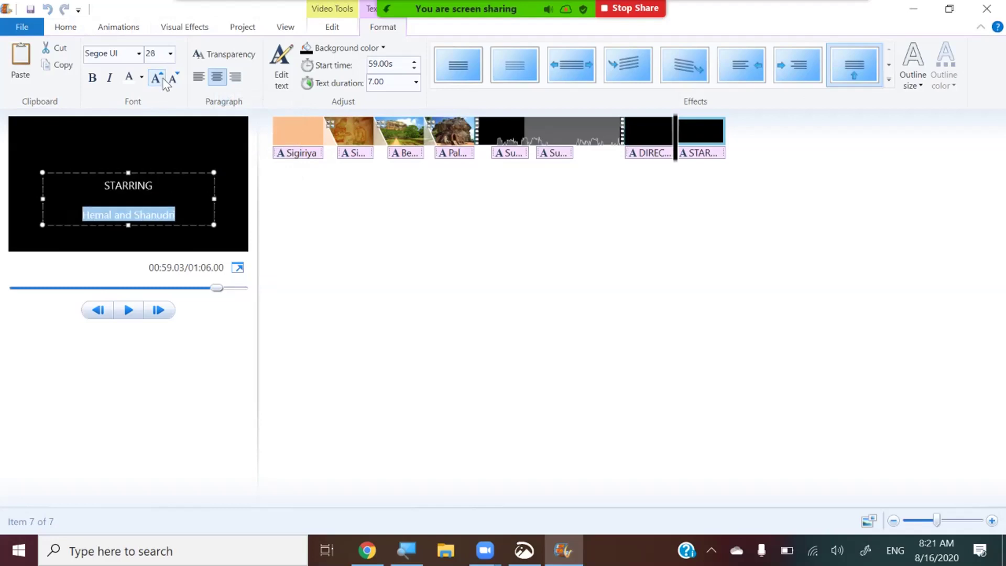
pyautogui.click(162, 79)
pyautogui.click(94, 79)
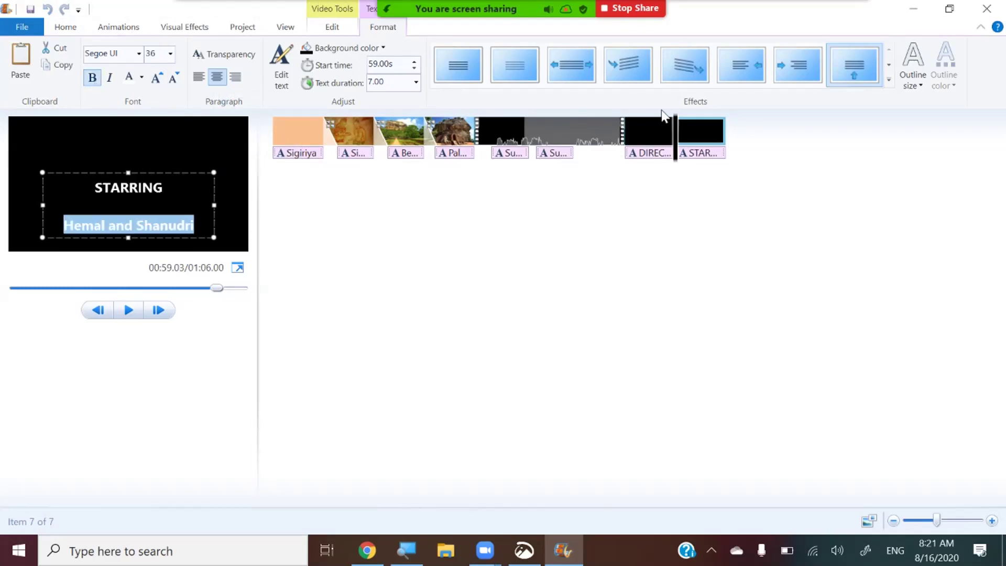
# Add a Location credit after the Starring credit with the location "Sigiriya, Srilanka"
pyautogui.click(739, 137)
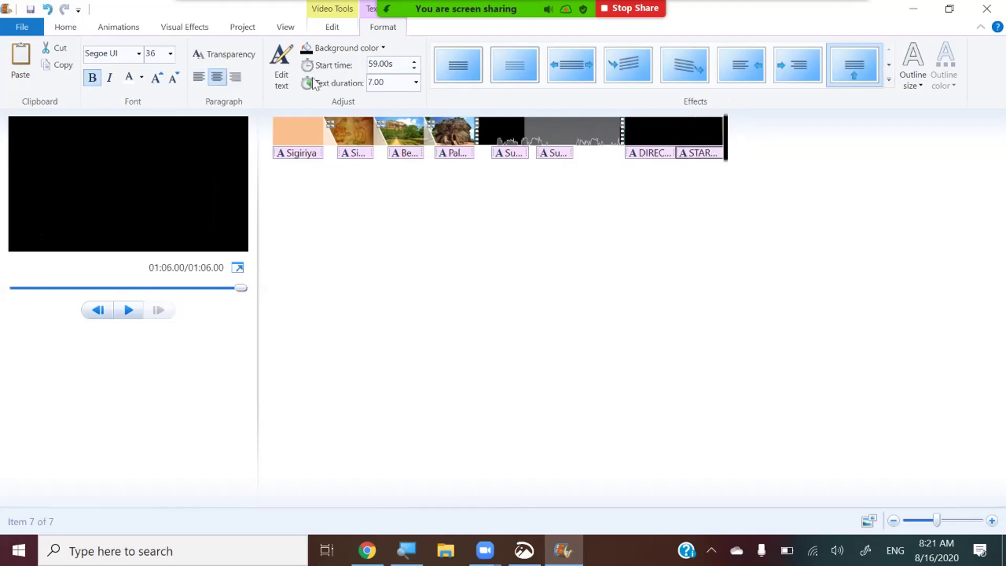
pyautogui.click(73, 30)
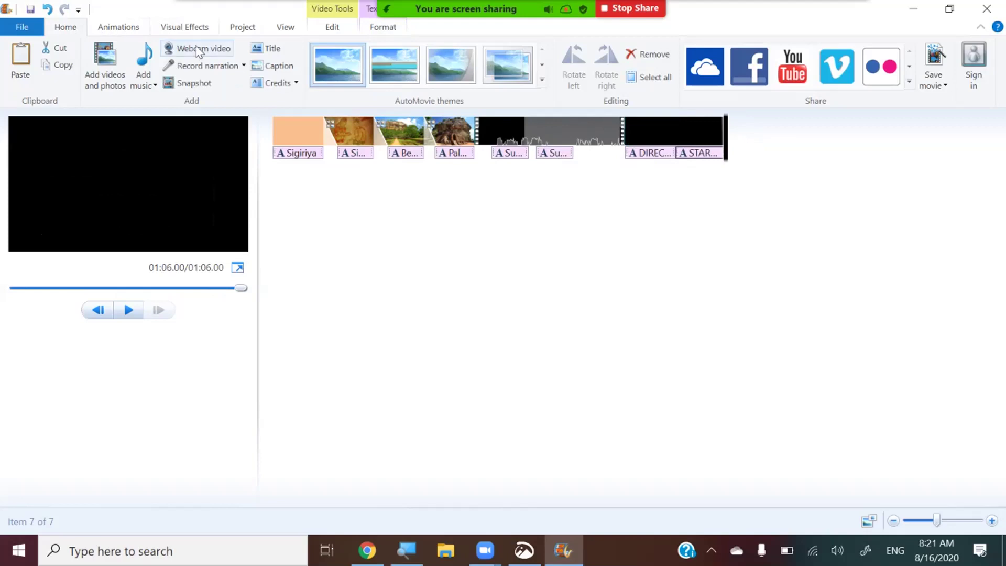
pyautogui.click(295, 82)
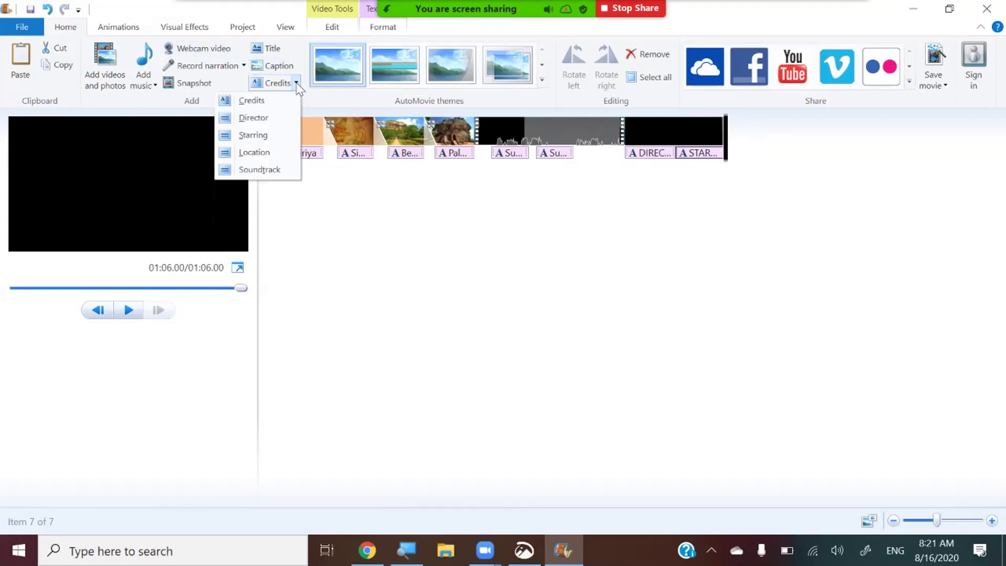
pyautogui.click(269, 152)
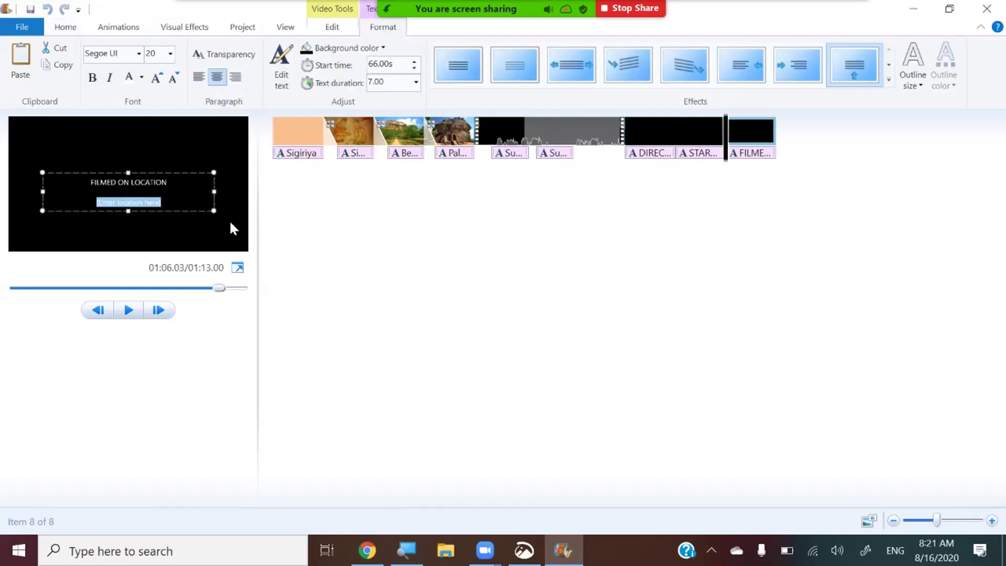
pyautogui.write('Sigiriya, Srilanka')
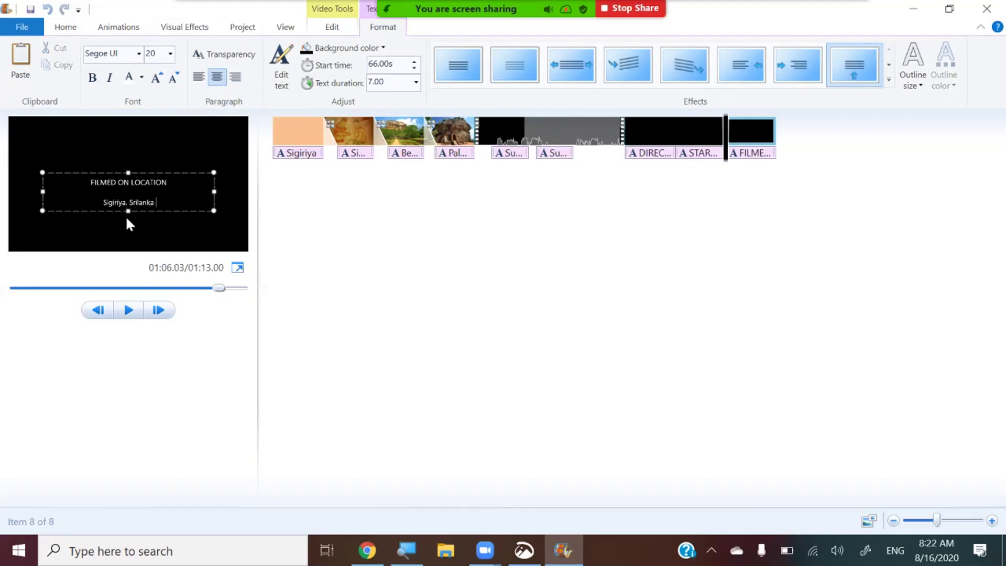
# Format the Location credit's text as bold at size 36
pyautogui.moveTo(163, 201); pyautogui.dragTo(99, 203)
pyautogui.click(94, 78)
pyautogui.click(155, 78)
pyautogui.click(155, 78)
pyautogui.click(156, 79)
pyautogui.click(155, 78)
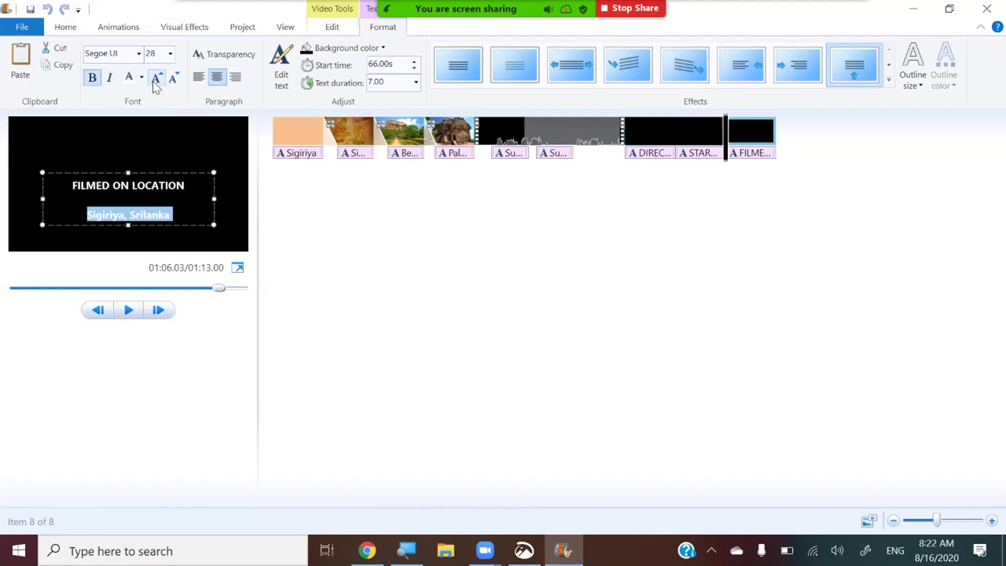
pyautogui.click(155, 78)
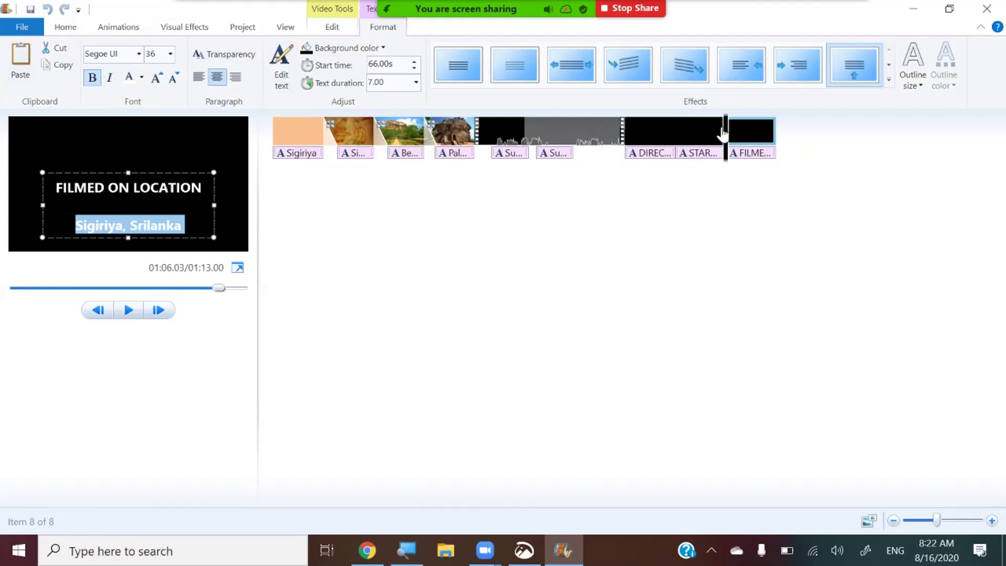
# Add a Soundtrack credit after the Location credit with the song title "Mahamaya" in quotation marks, followed by "by" and the artist's name
pyautogui.click(777, 138)
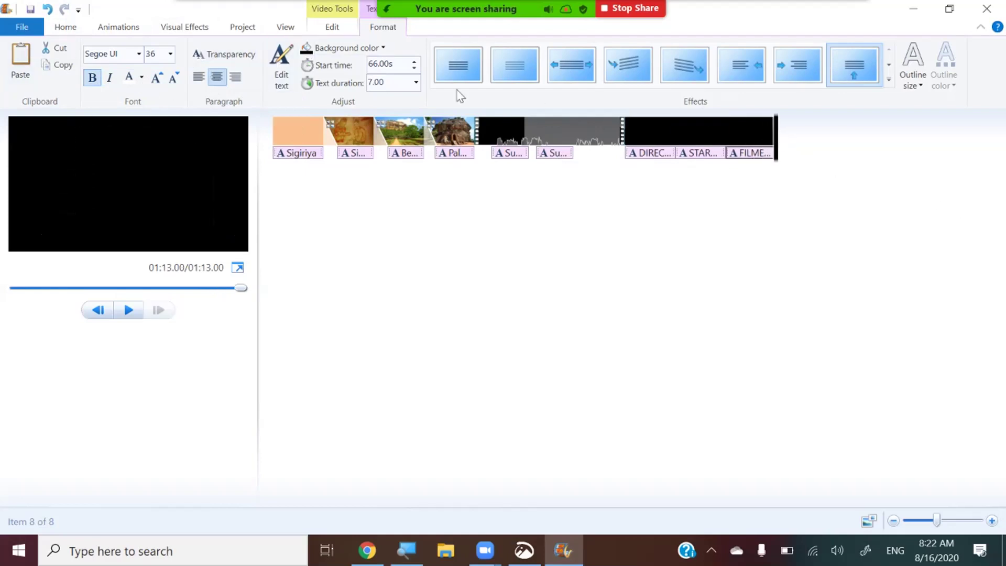
pyautogui.click(63, 28)
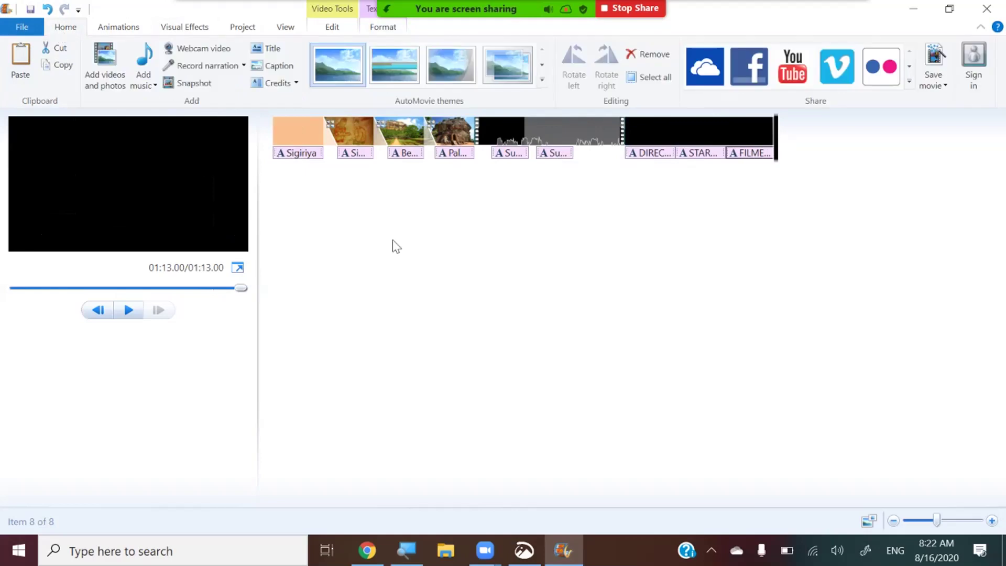
pyautogui.click(296, 83)
pyautogui.click(272, 169)
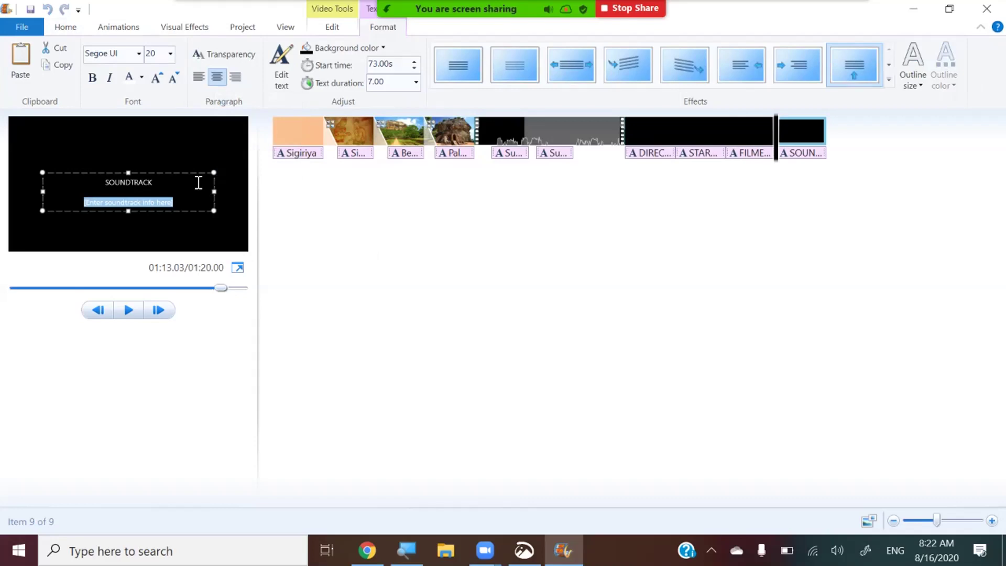
pyautogui.write('Mahamaya')
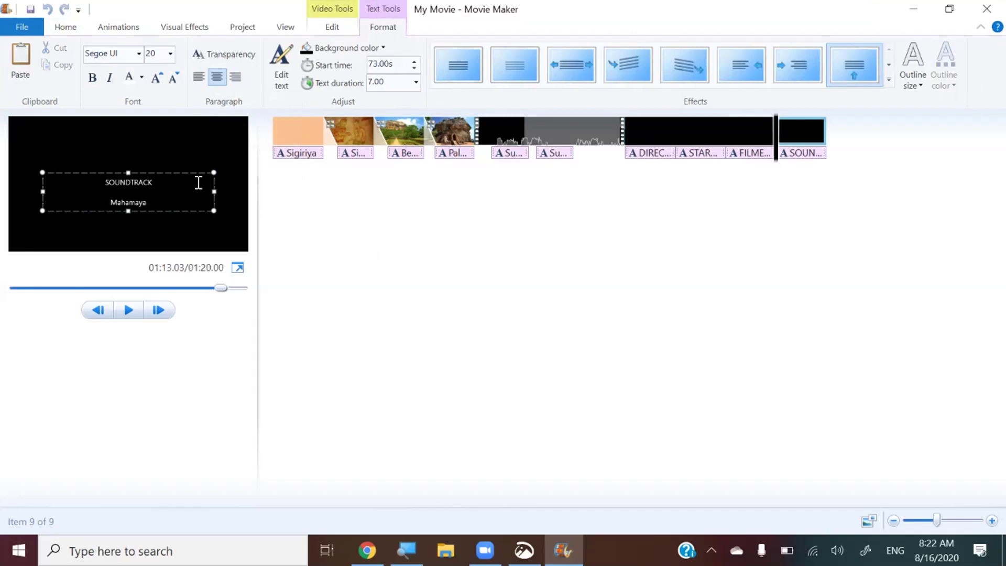
pyautogui.write('by Charitha Attalage')
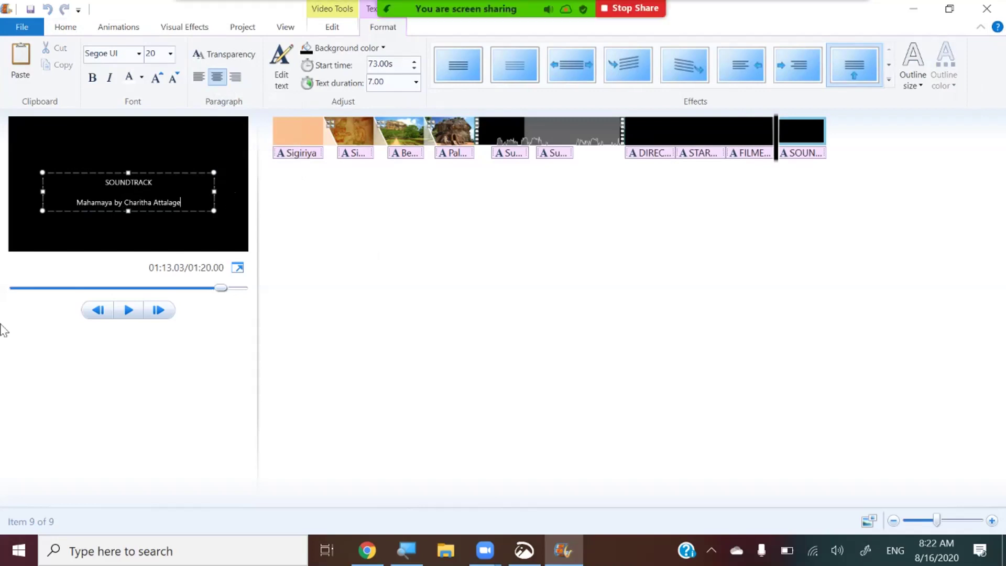
pyautogui.click(79, 204)
pyautogui.write('"')
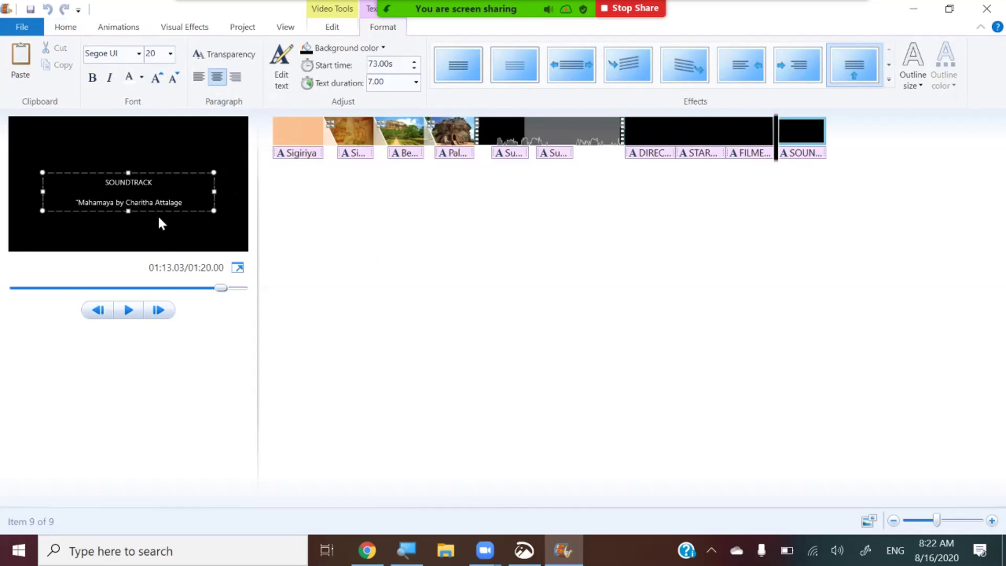
pyautogui.click(116, 203)
pyautogui.write('"')
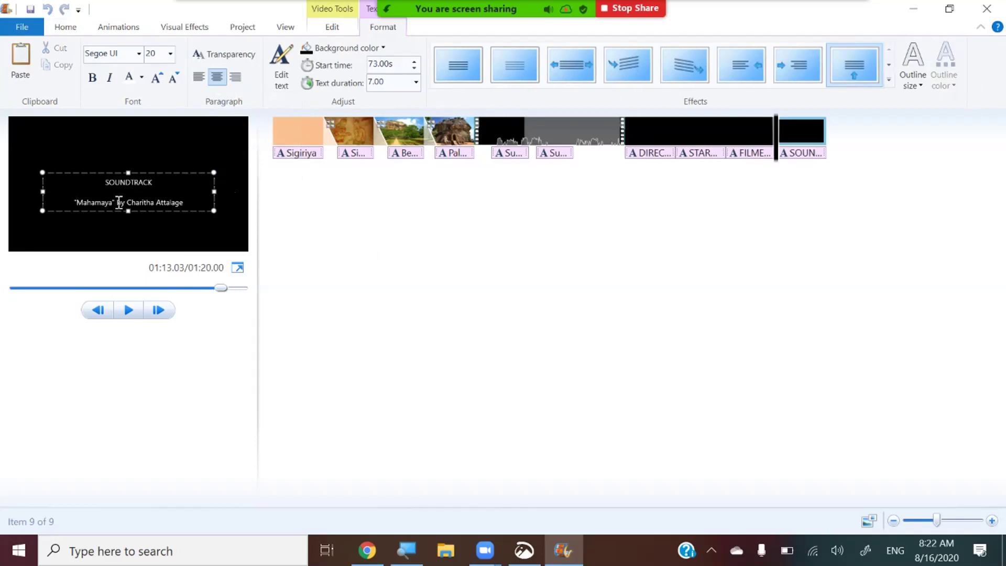
# Enlarge the Soundtrack credit's text to size 28
pyautogui.moveTo(199, 205); pyautogui.dragTo(2, 206)
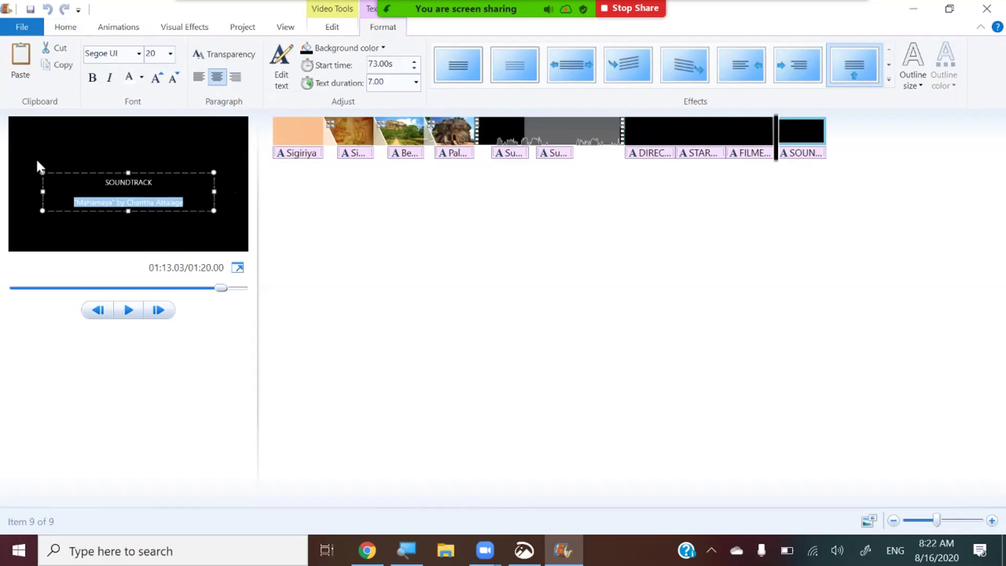
pyautogui.click(154, 80)
pyautogui.click(154, 80)
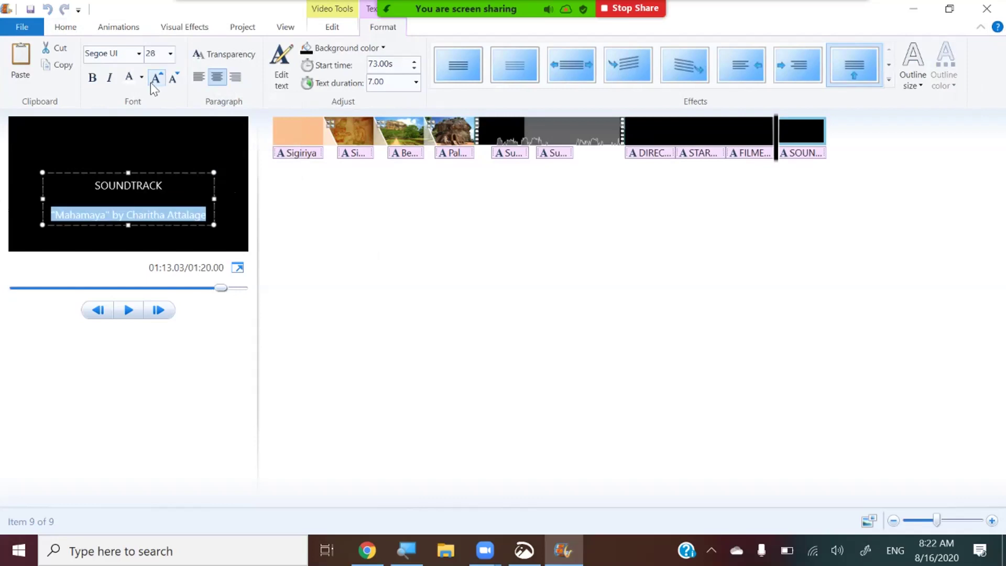
pyautogui.click(810, 137)
# Add a general Credits clip after the Soundtrack credit at the end of the movie
pyautogui.click(856, 151)
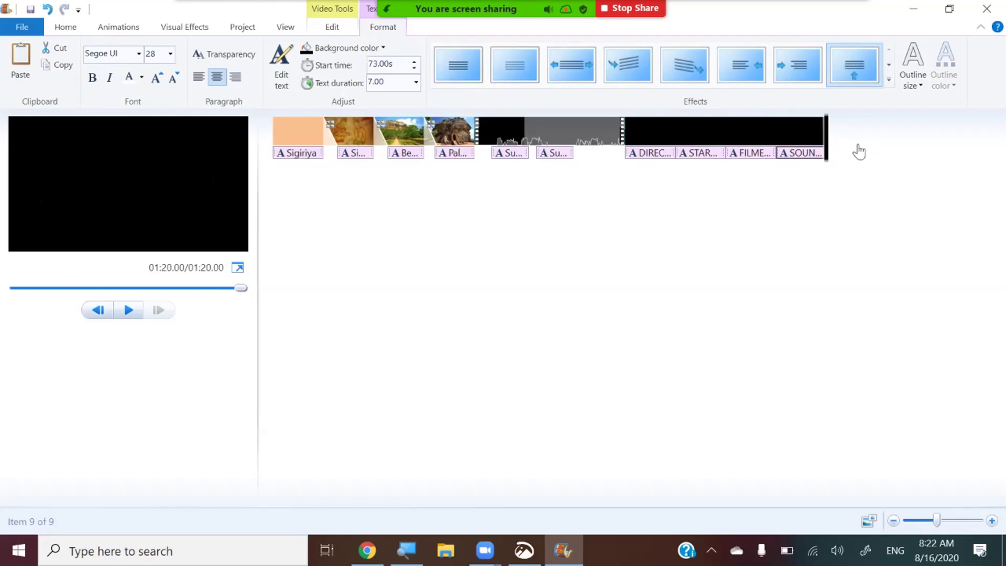
pyautogui.click(71, 30)
pyautogui.click(296, 84)
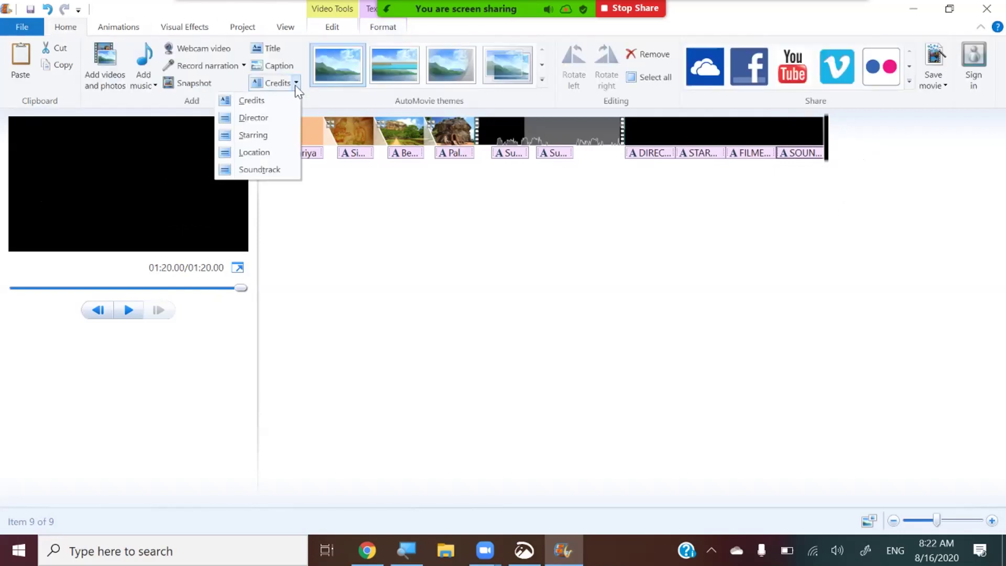
pyautogui.click(254, 105)
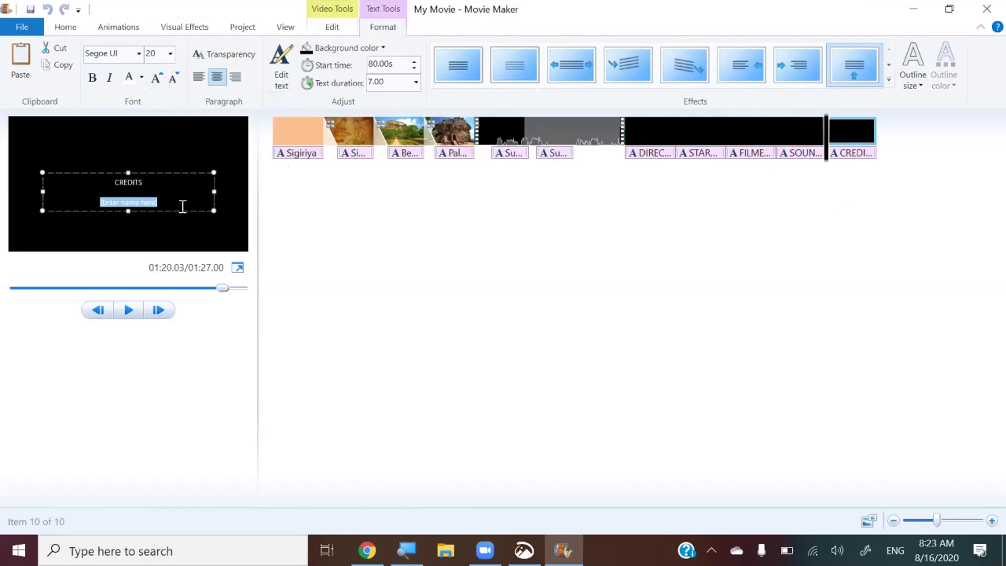
# Enter the eleven contributors' names under the CREDITS heading, one name per line
pyautogui.write('Nimal')
pyautogui.press('Return')
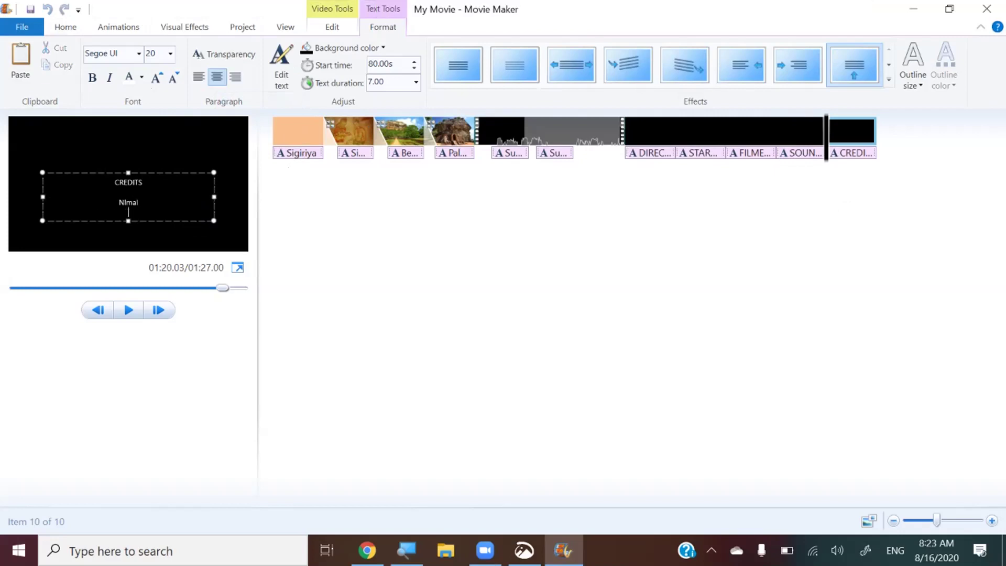
pyautogui.write('Saman')
pyautogui.press('Return')
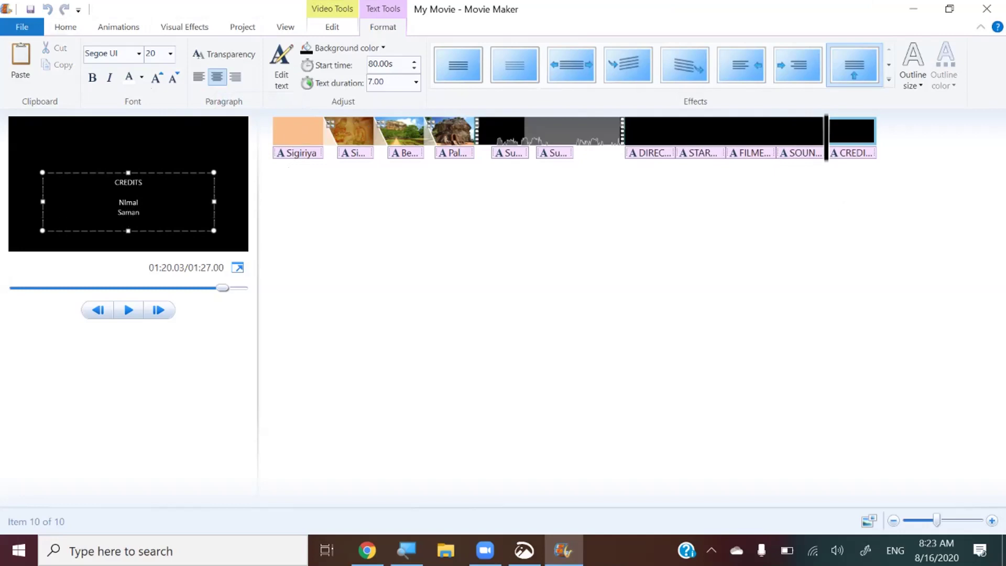
pyautogui.write('kalum')
pyautogui.press('Return')
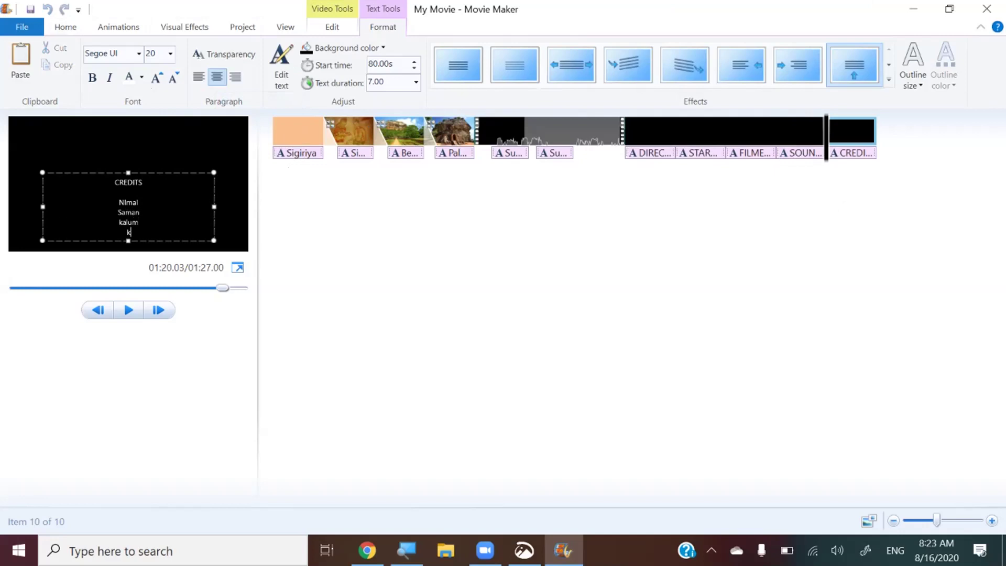
pyautogui.write('kasun')
pyautogui.press('Return')
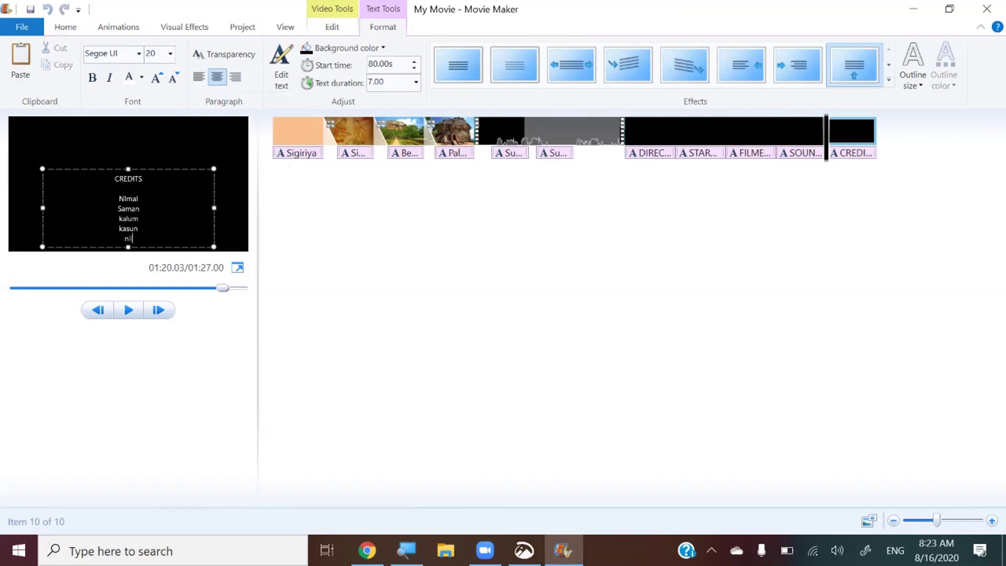
pyautogui.write('nilanthi')
pyautogui.press('Return')
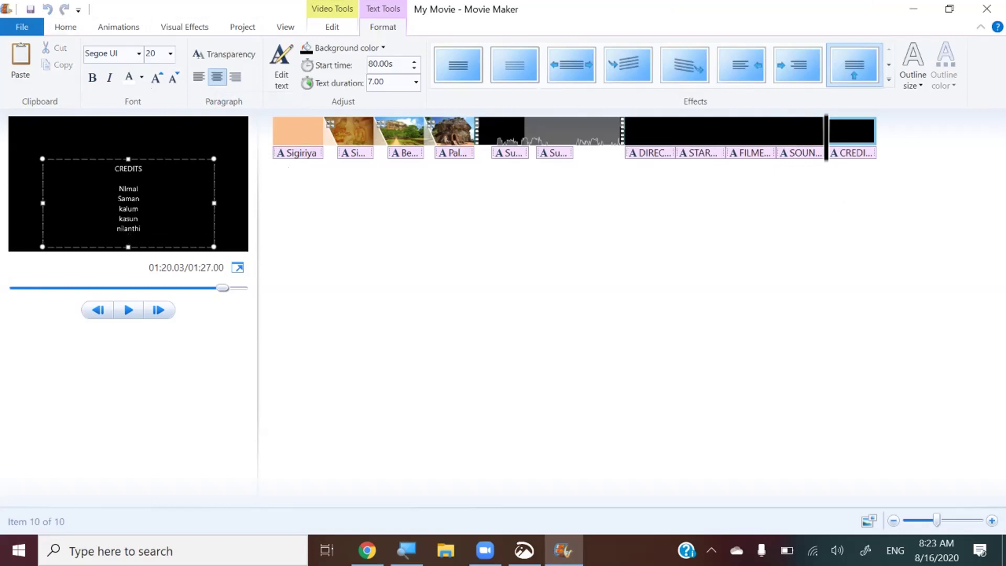
pyautogui.write('jeewani')
pyautogui.press('Return')
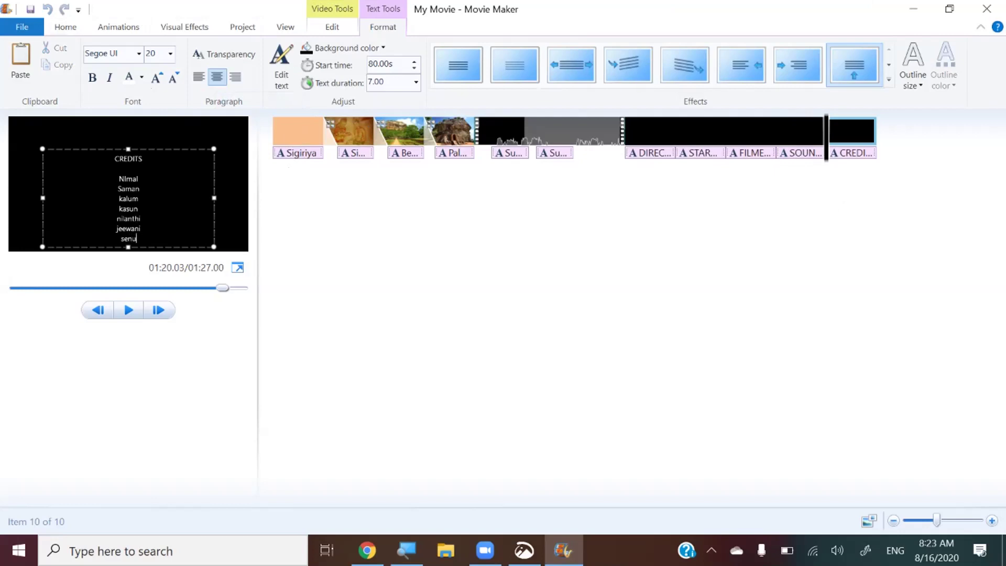
pyautogui.write('senuri')
pyautogui.press('Return')
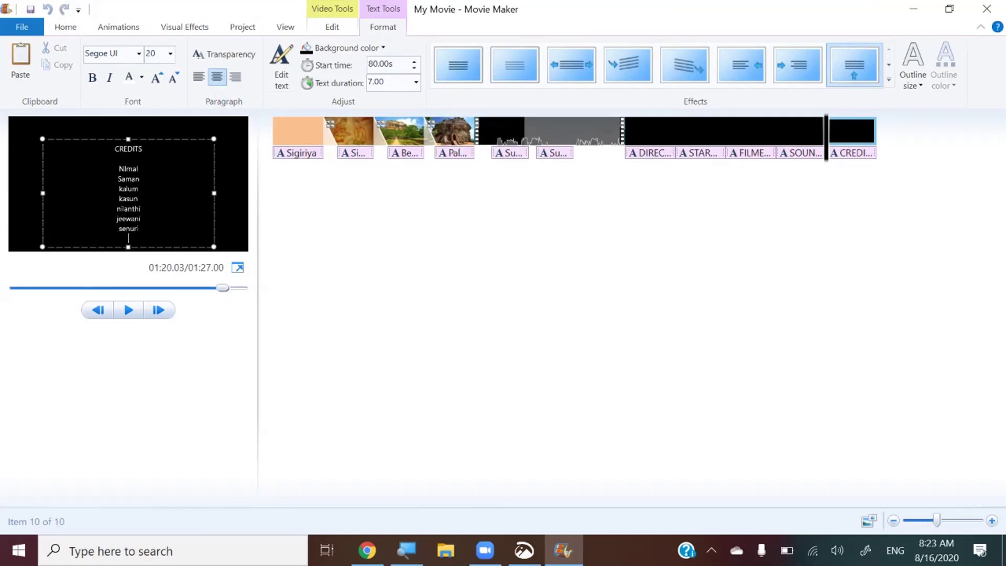
pyautogui.write('jeewa')
pyautogui.press('Return')
pyautogui.write('mihin')
pyautogui.press('Return')
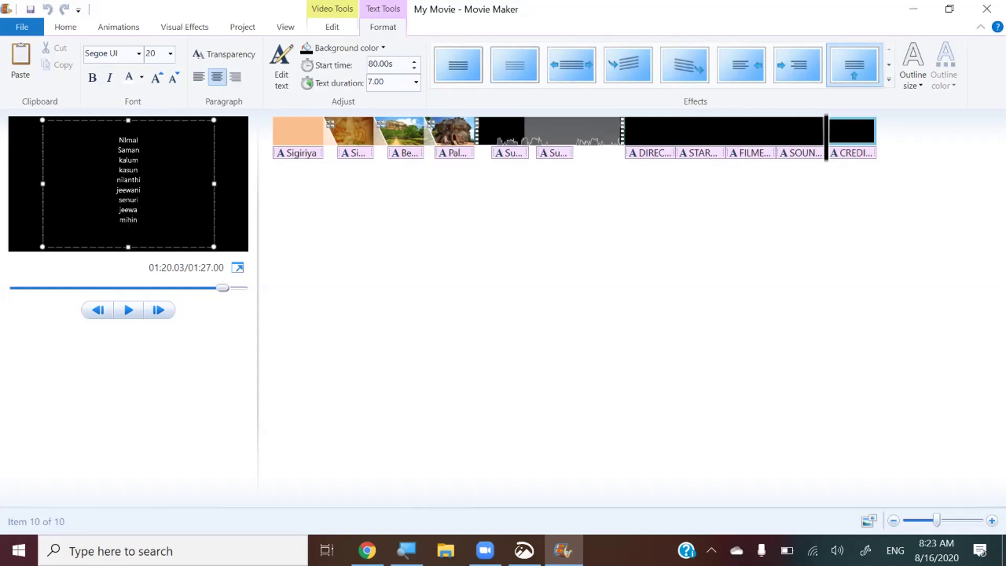
pyautogui.write('surnga')
pyautogui.press('Return')
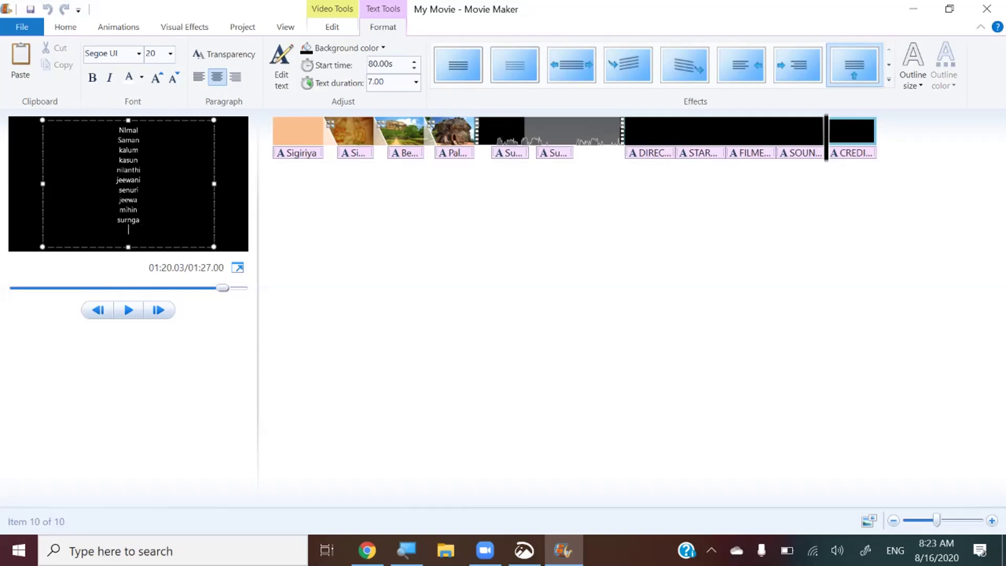
pyautogui.write('thilanka')
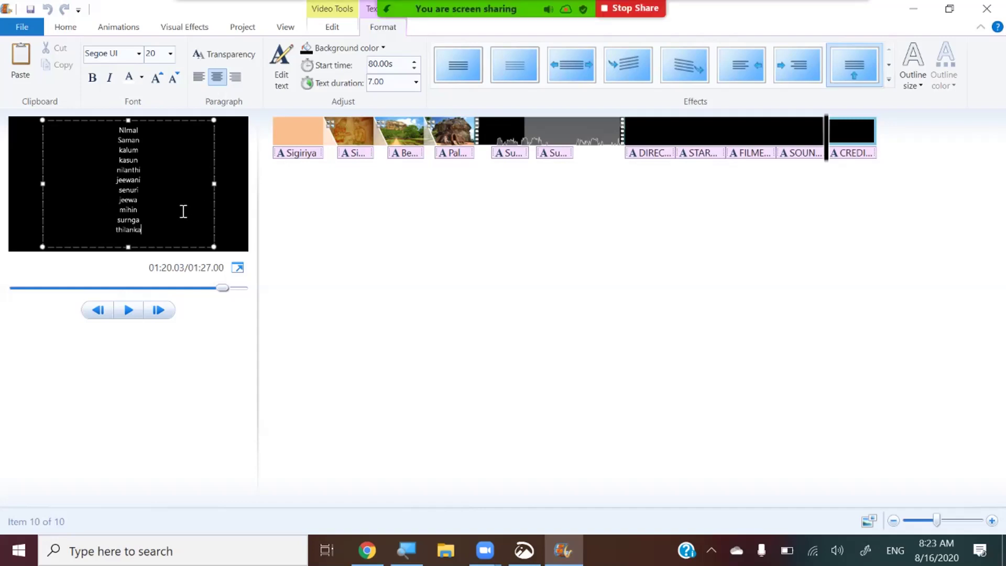
# Enlarge all text of the general Credits clip to size 28
pyautogui.hotkey('shift', 'Home')
pyautogui.hotkey('ctrl', 'a')
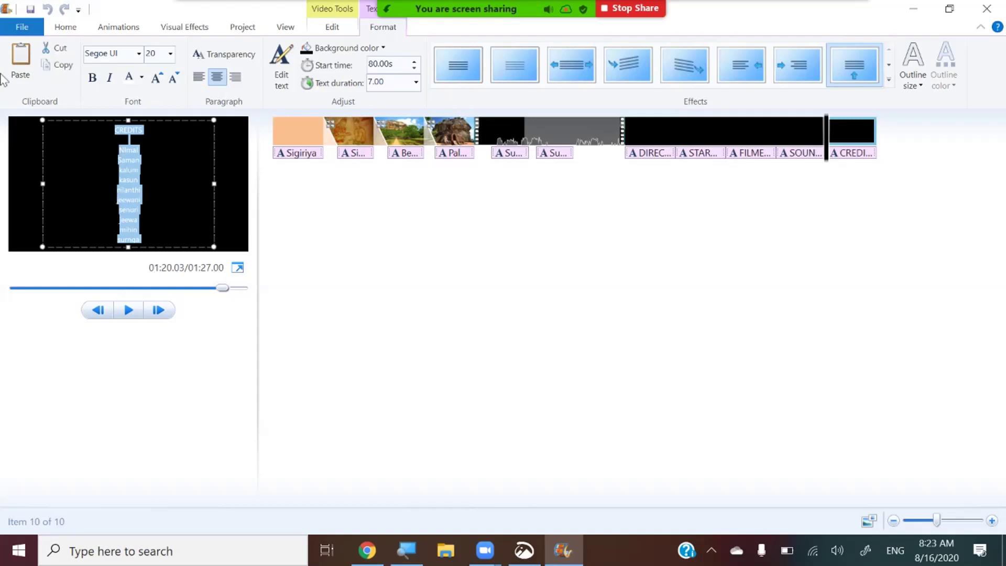
pyautogui.click(156, 79)
pyautogui.click(156, 79)
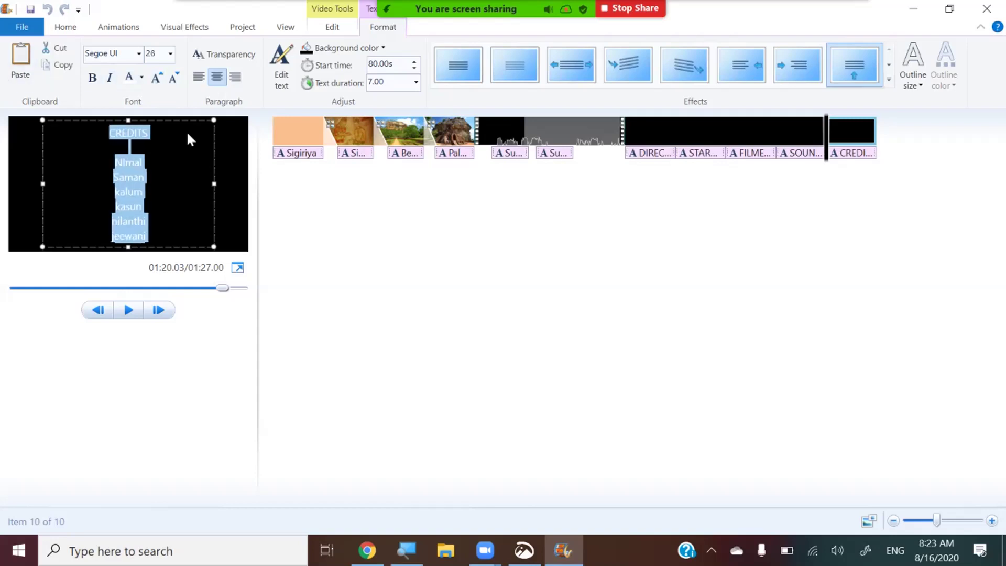
pyautogui.click(853, 137)
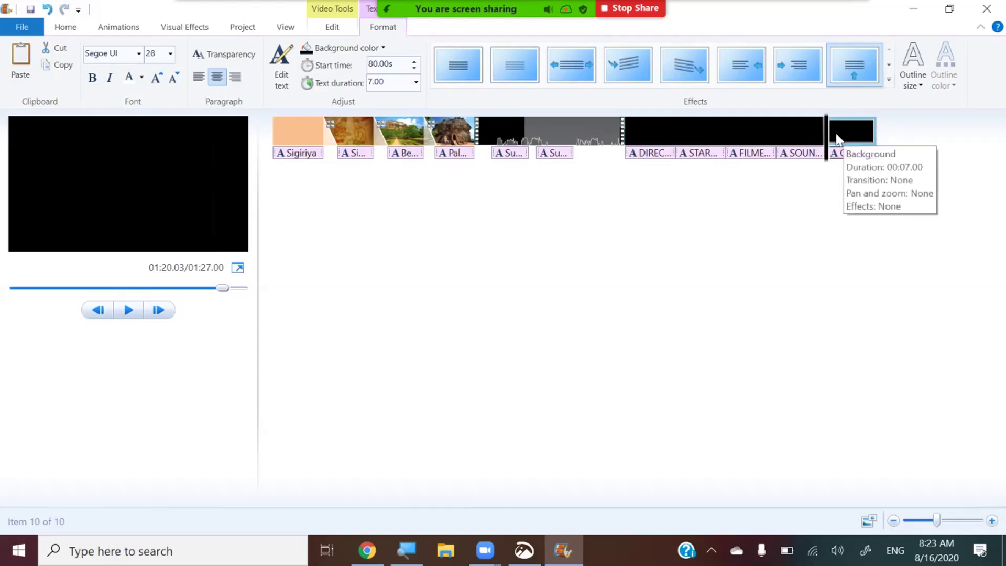
# Review the closing credit clips in order on the timeline, from the director credit to the general Credits clip
pyautogui.click(911, 148)
pyautogui.click(648, 153)
pyautogui.click(683, 145)
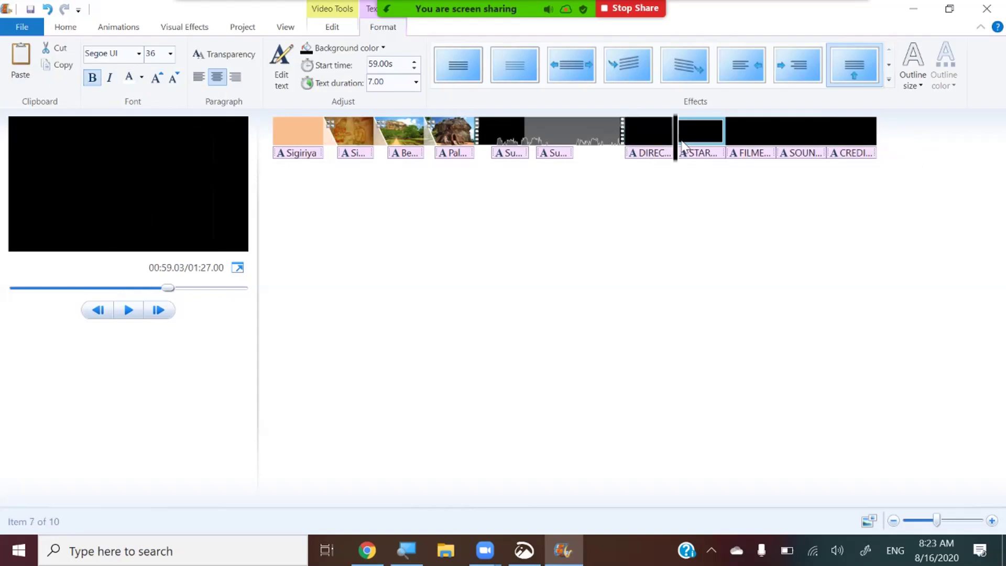
pyautogui.click(741, 151)
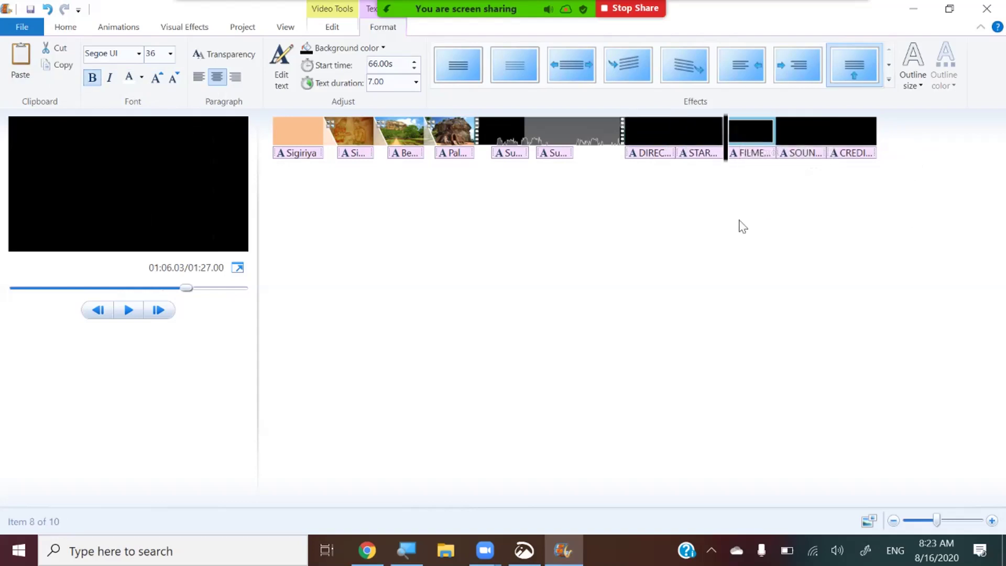
pyautogui.click(814, 153)
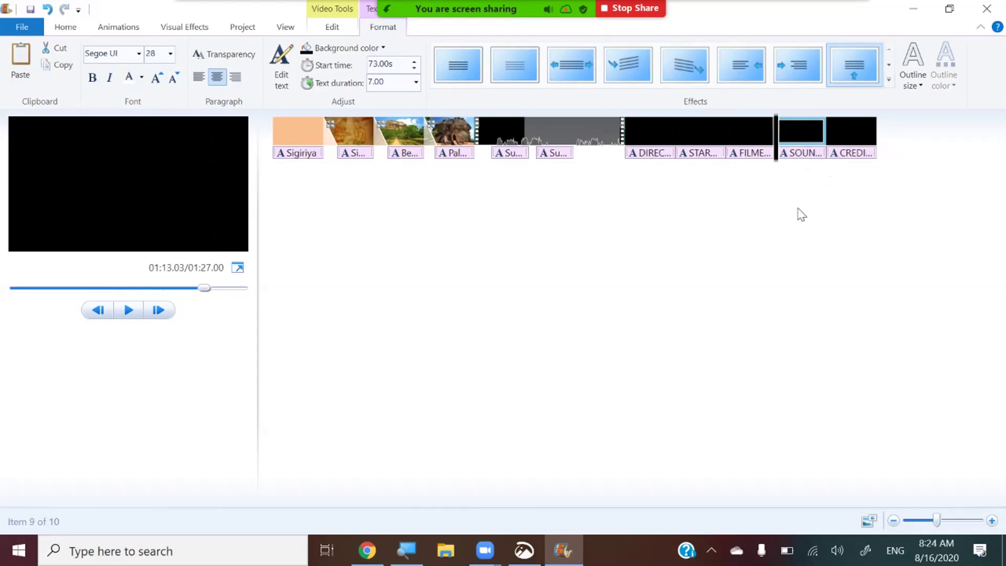
pyautogui.click(844, 134)
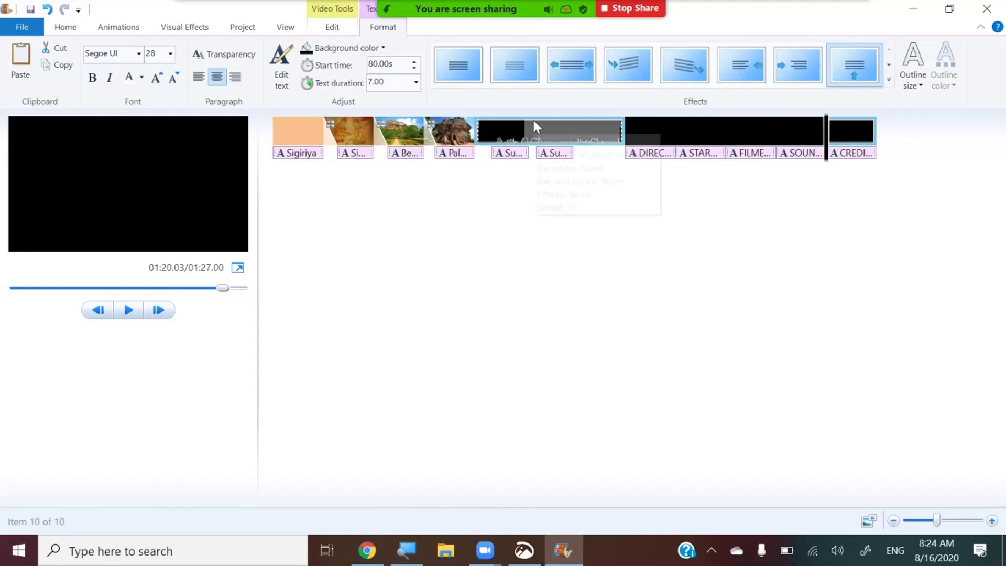
# Preview the movie in full screen, including the Sigiriya title, and return to the editing view
pyautogui.click(577, 129)
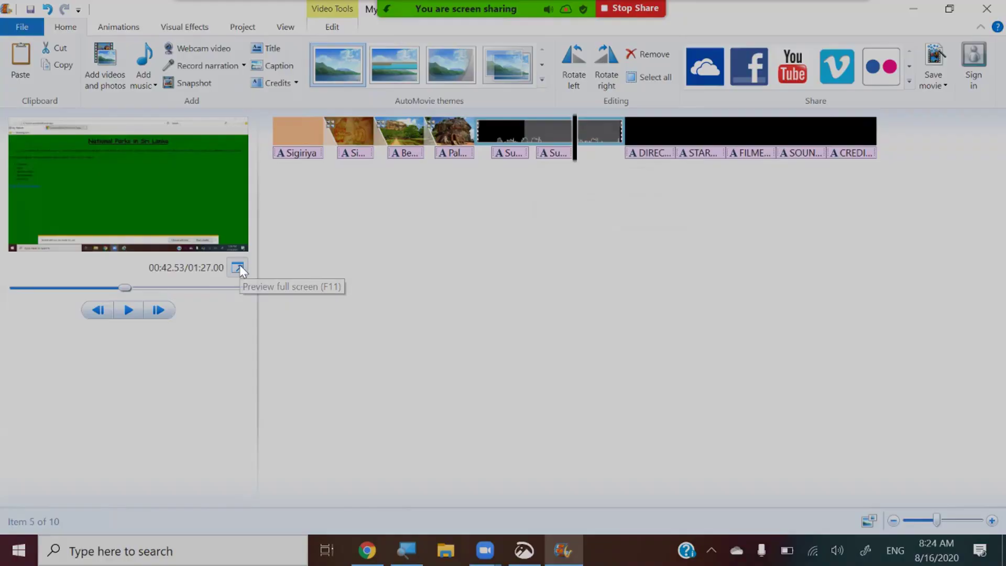
pyautogui.click(239, 269)
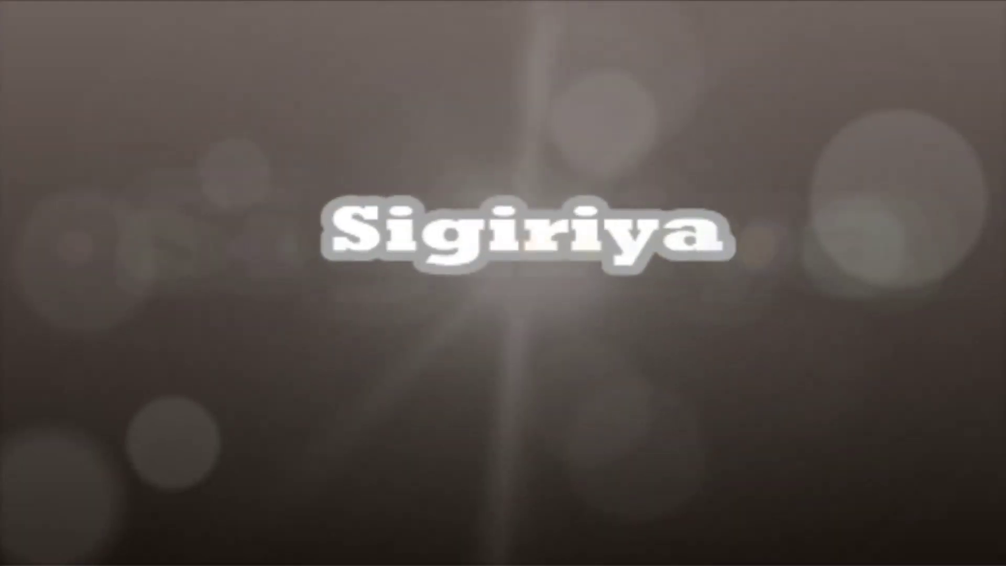
pyautogui.press('Escape')
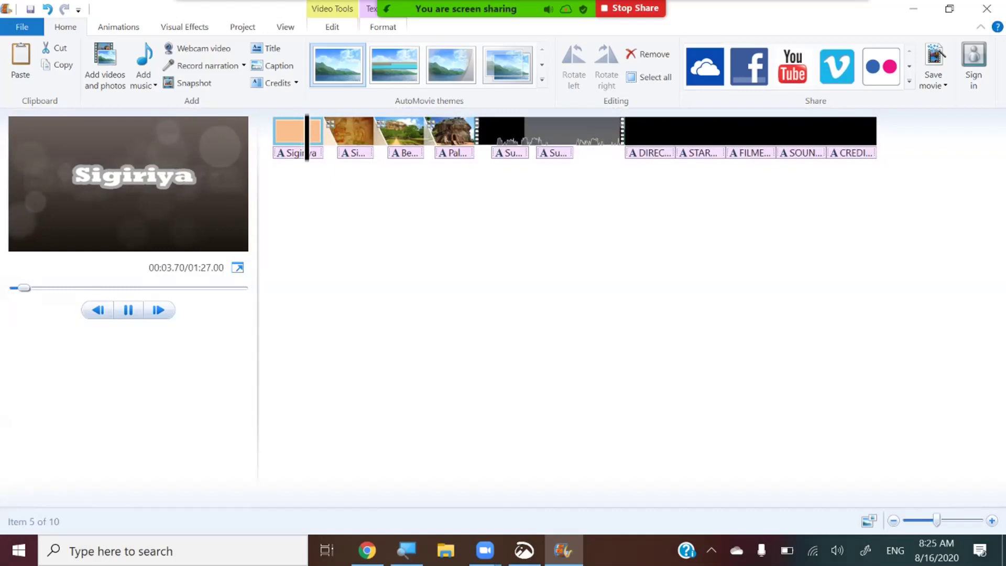
pyautogui.moveTo(562, 553)
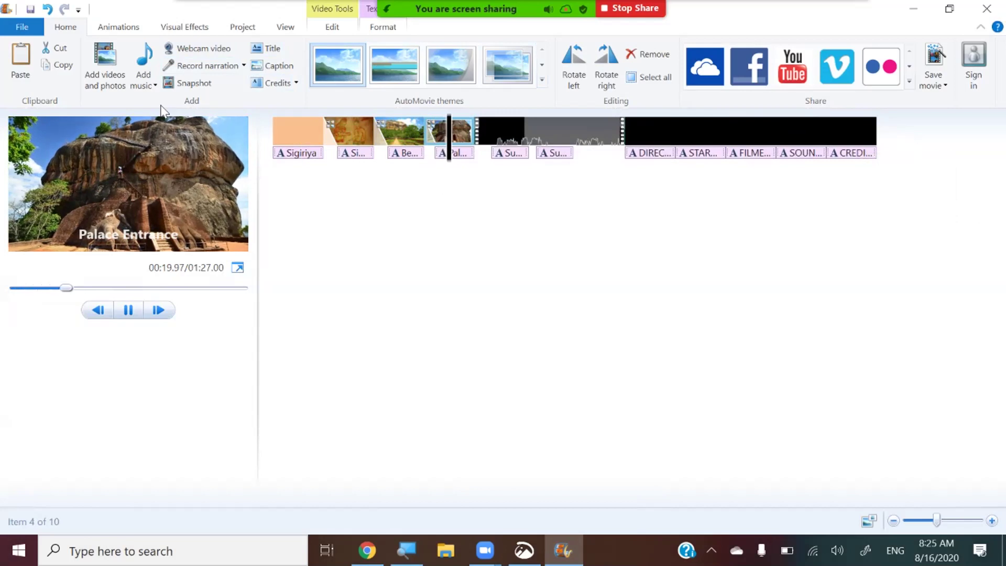
# Pause the movie preview and open the meeting chat to read the participants' messages
pyautogui.click(128, 310)
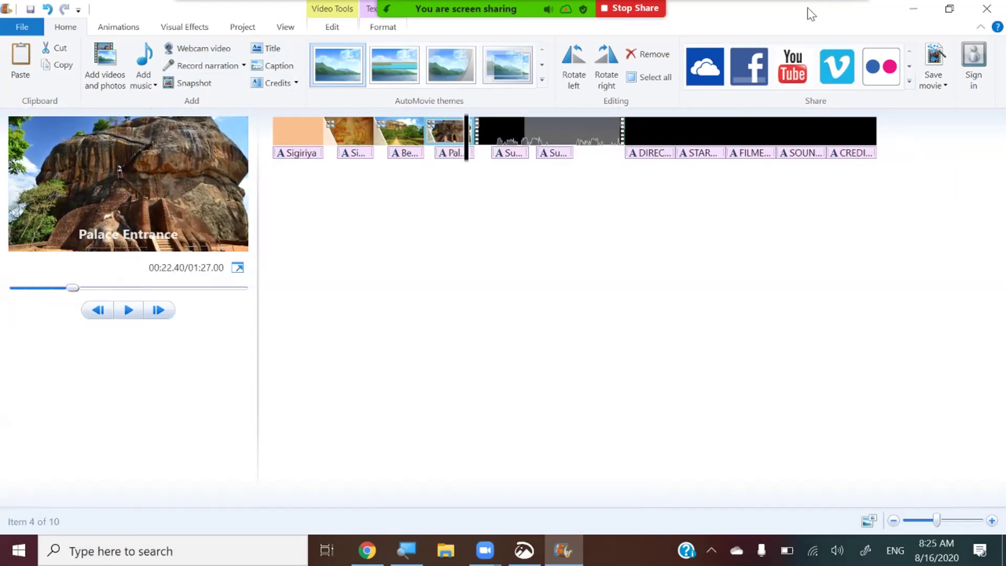
pyautogui.moveTo(805, 8)
pyautogui.click(866, 24)
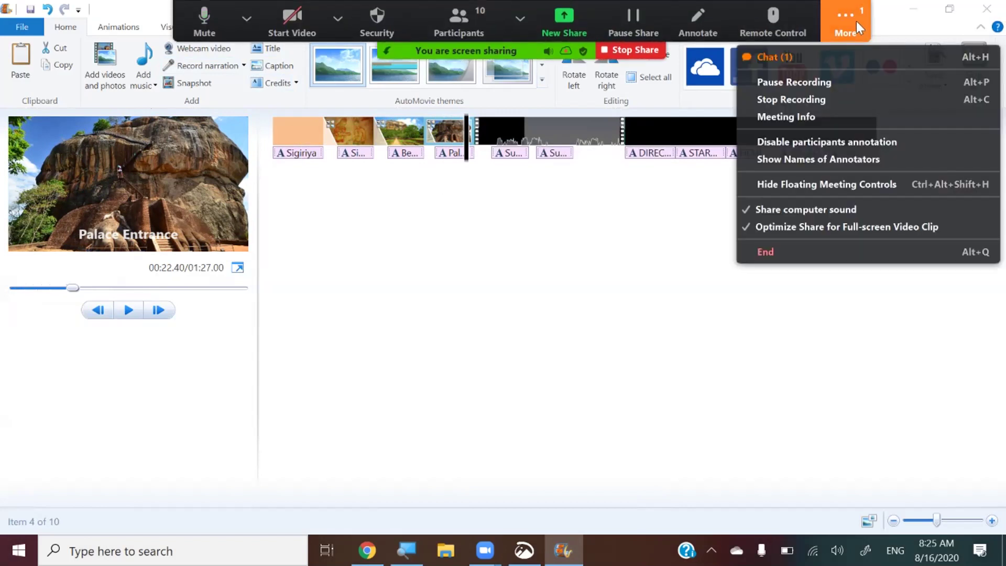
pyautogui.click(826, 53)
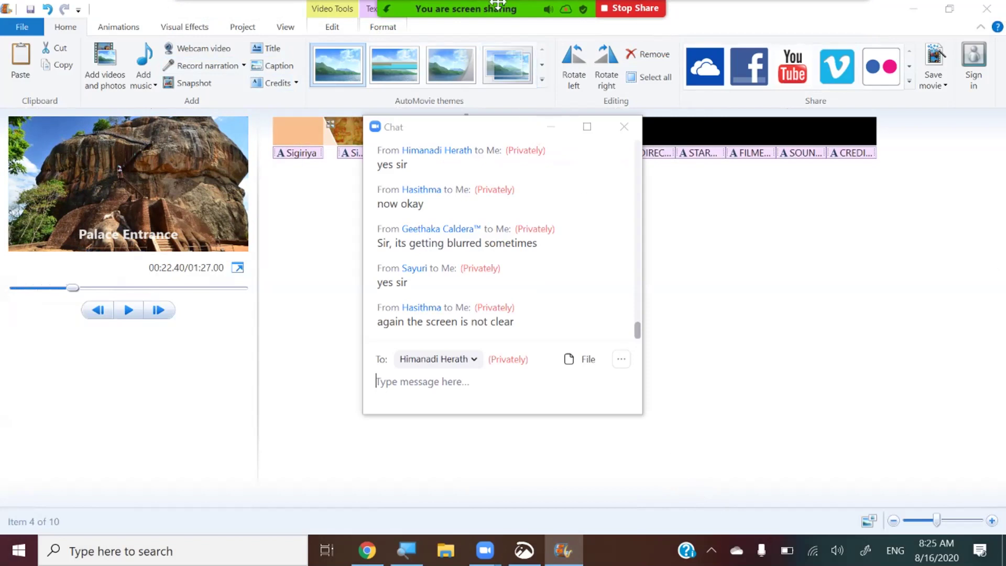
# Start a new share of the whole screen with computer sound and without video clip optimization, and check the chat replies about screen clarity
pyautogui.moveTo(498, 4)
pyautogui.click(565, 32)
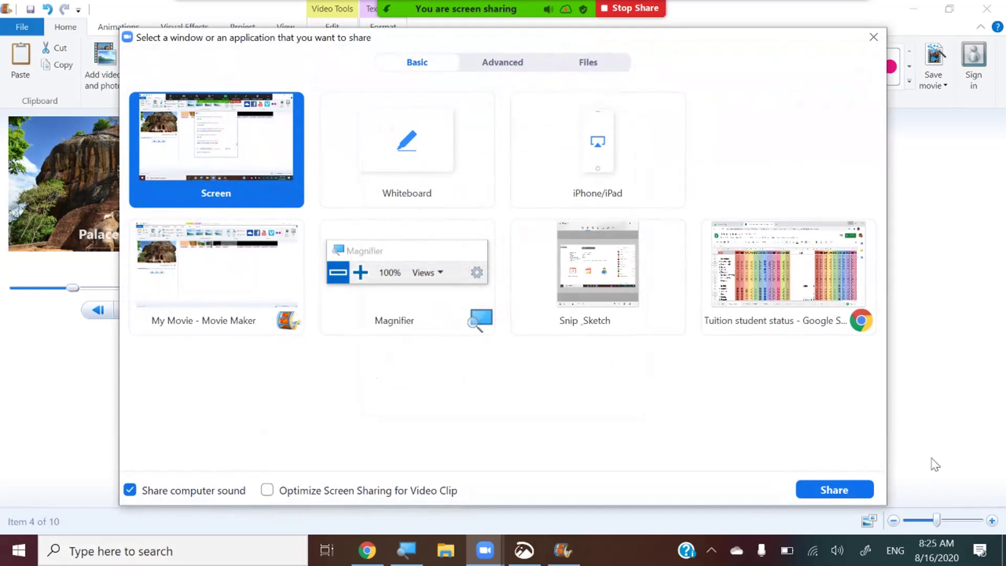
pyautogui.click(837, 493)
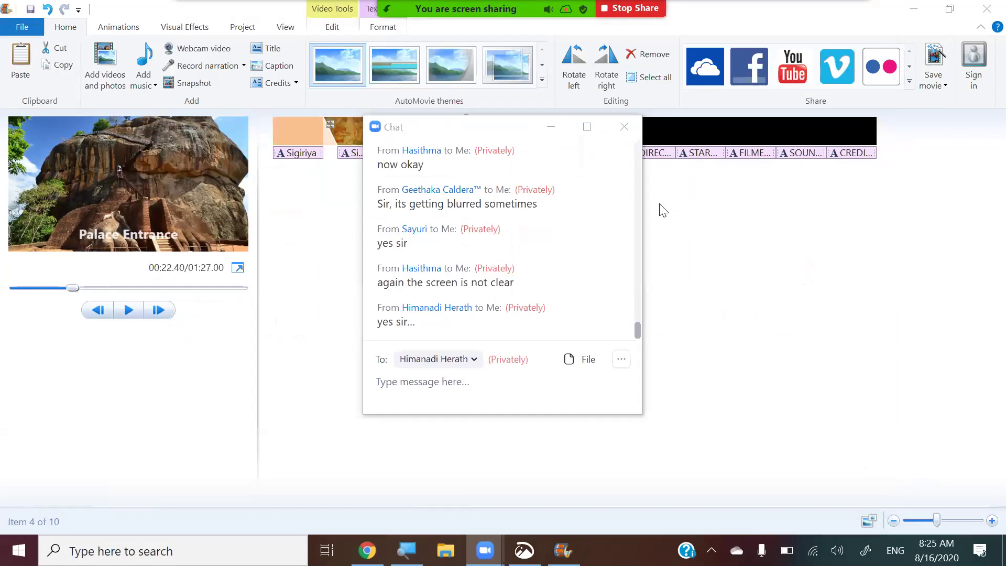
pyautogui.click(551, 128)
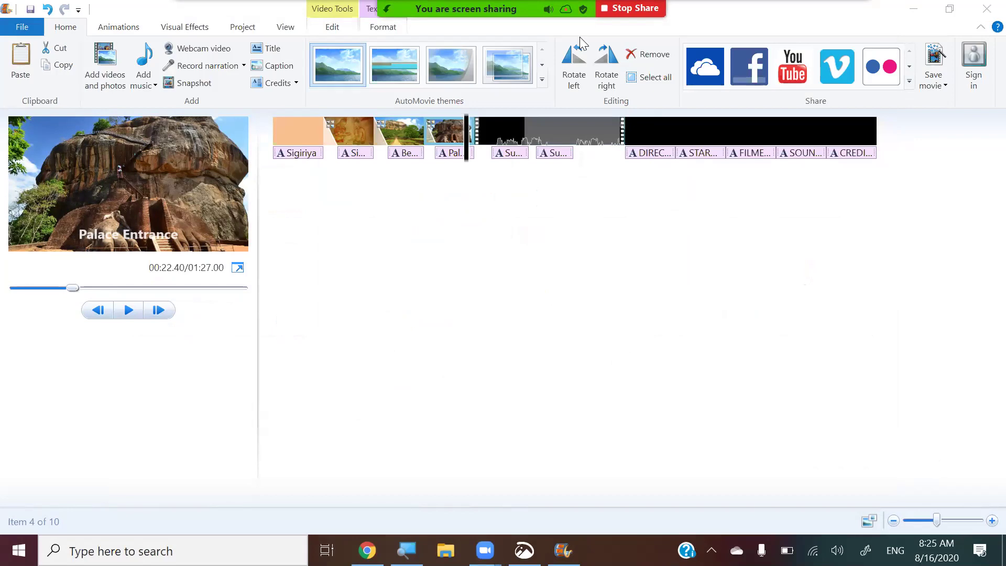
pyautogui.hotkey('alt', 'h')
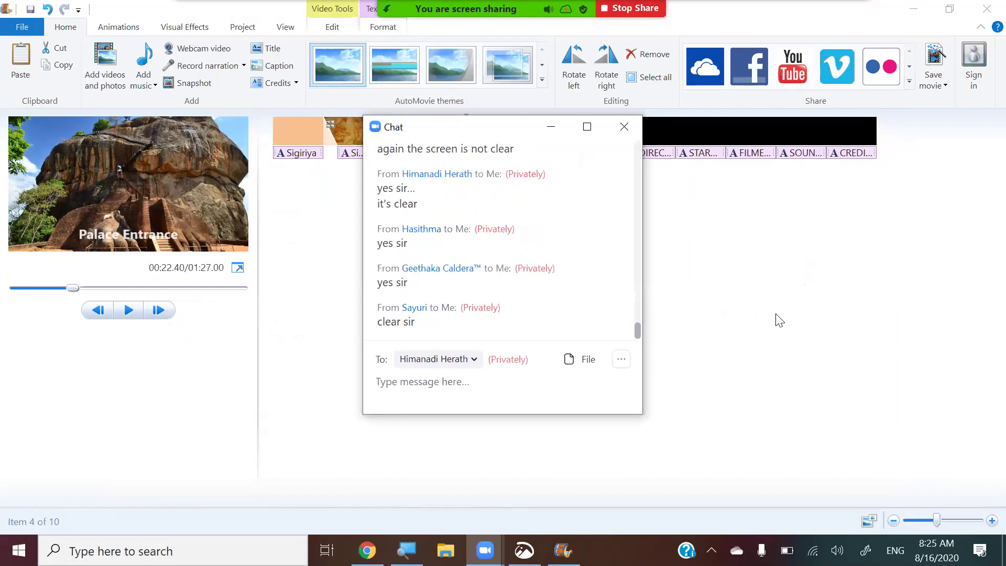
pyautogui.hotkey('alt', 'h')
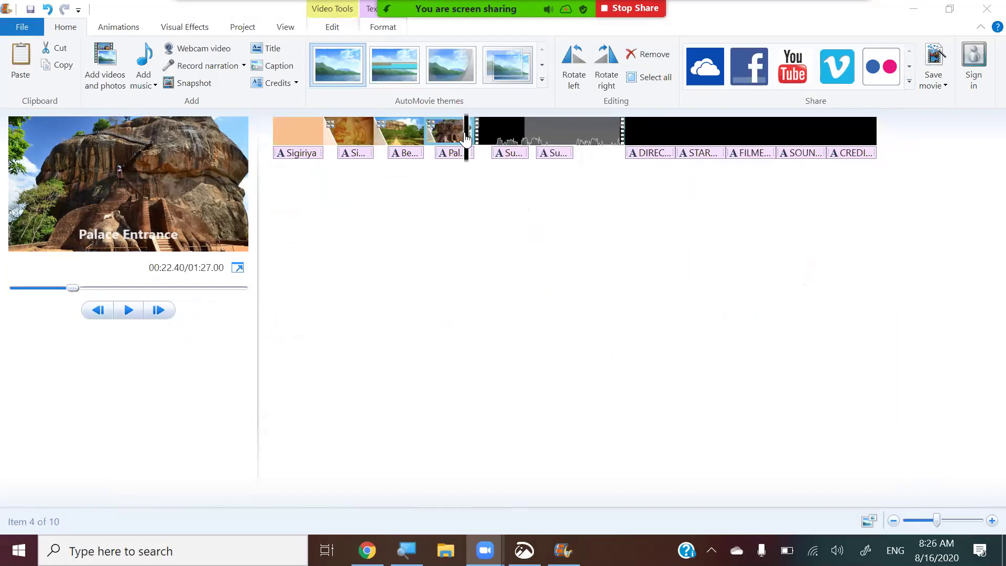
# Return the playhead to the very start of the movie and check the newest meeting chat message
pyautogui.moveTo(468, 138); pyautogui.dragTo(579, 139)
pyautogui.moveTo(425, 120); pyautogui.dragTo(279, 154)
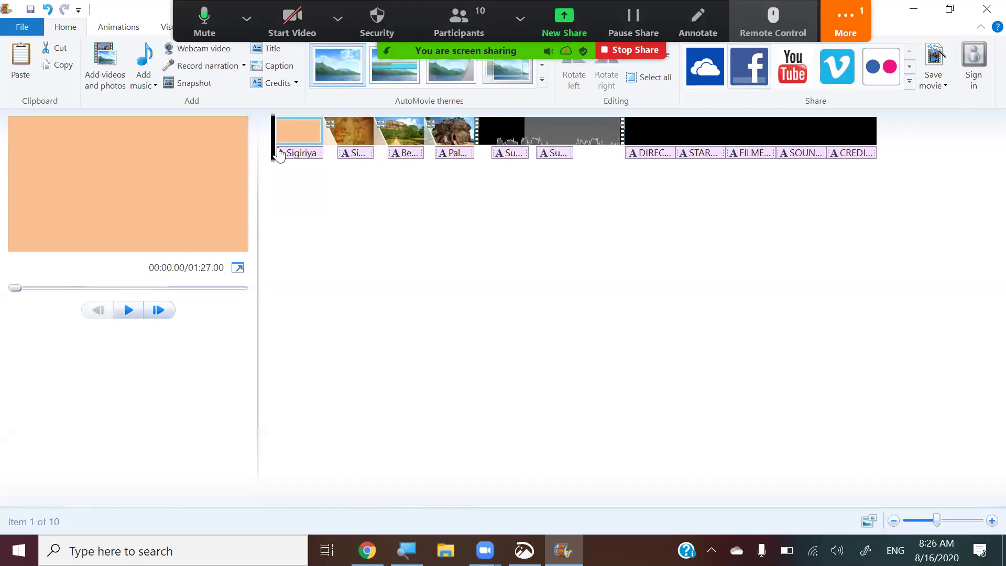
pyautogui.click(845, 23)
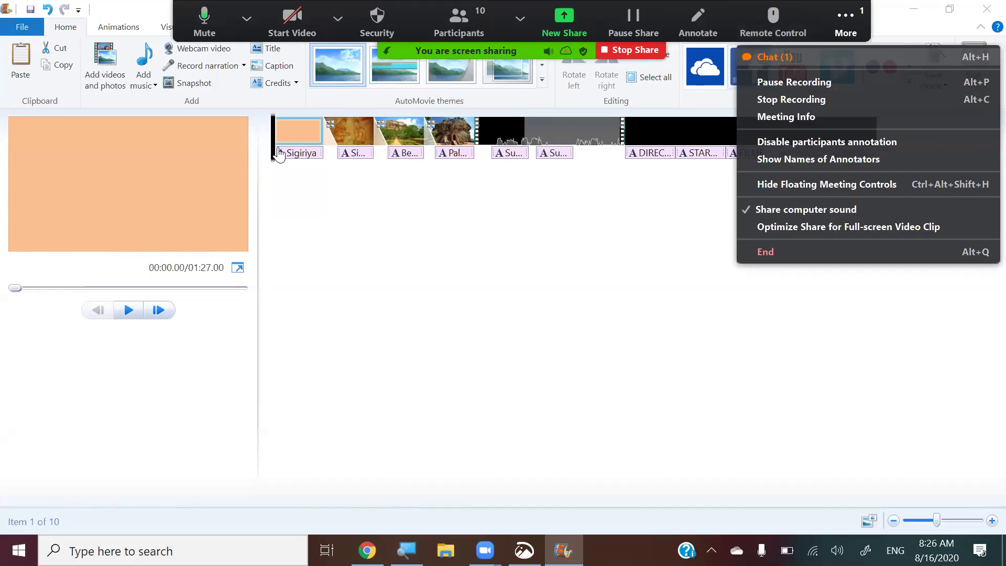
pyautogui.click(812, 56)
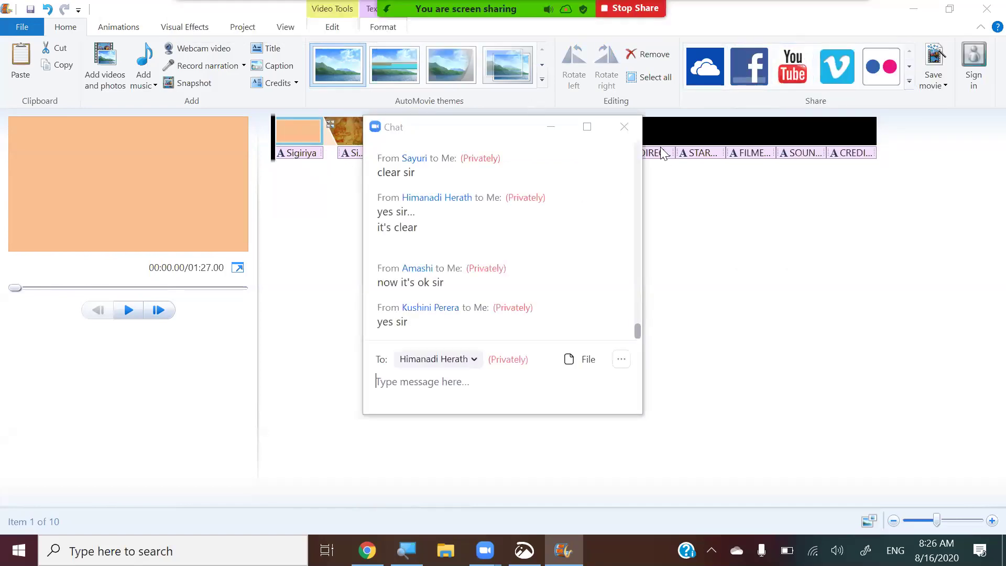
pyautogui.click(551, 126)
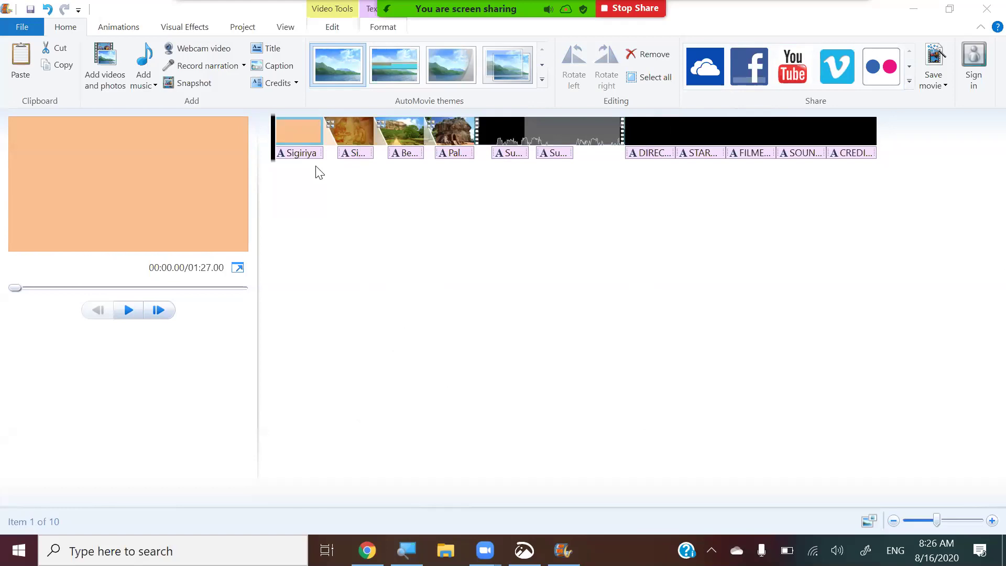
pyautogui.moveTo(272, 153)
pyautogui.mouseDown()
pyautogui.moveTo(579, 189)
pyautogui.moveTo(268, 171)
pyautogui.mouseUp()
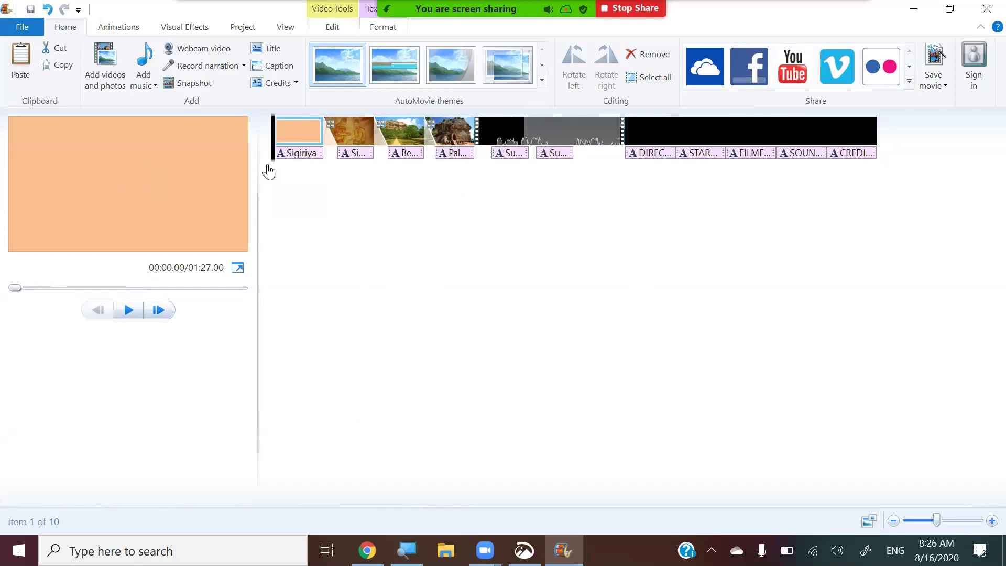
# Try adding Imagine Dragons - Believer.mp3 as the movie's music, and undo the addition
pyautogui.click(140, 84)
pyautogui.click(141, 66)
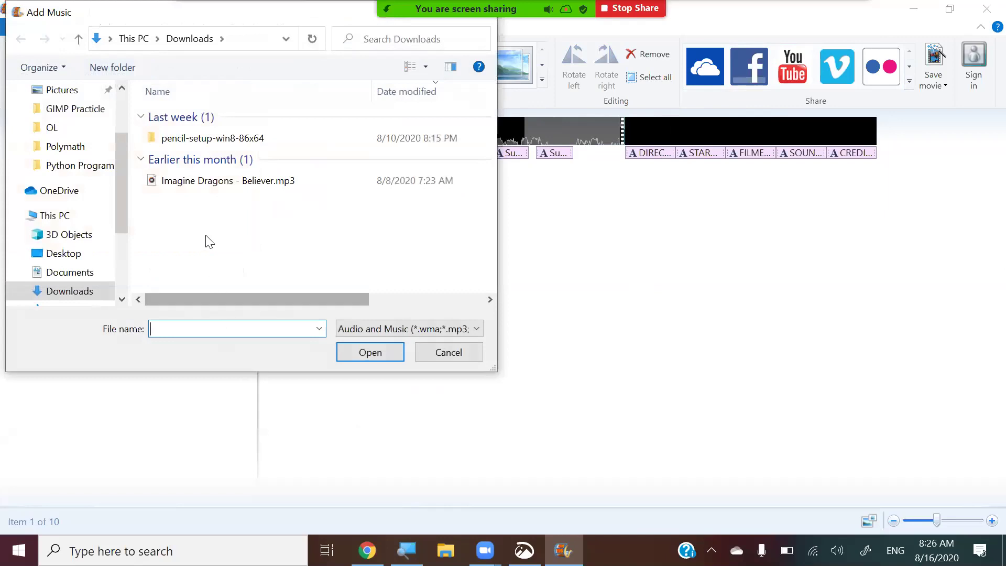
pyautogui.doubleClick(239, 182)
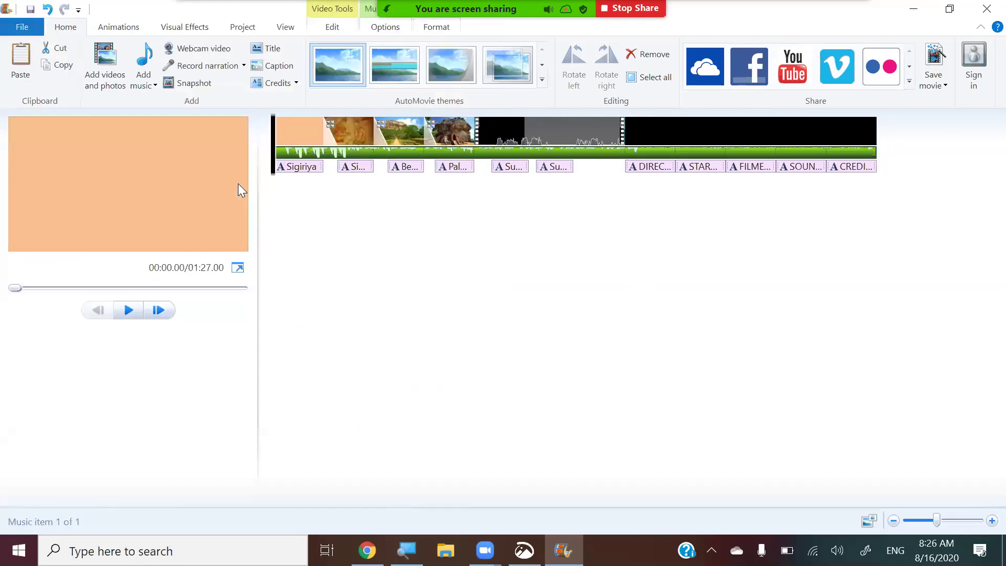
pyautogui.hotkey('ctrl', 'z')
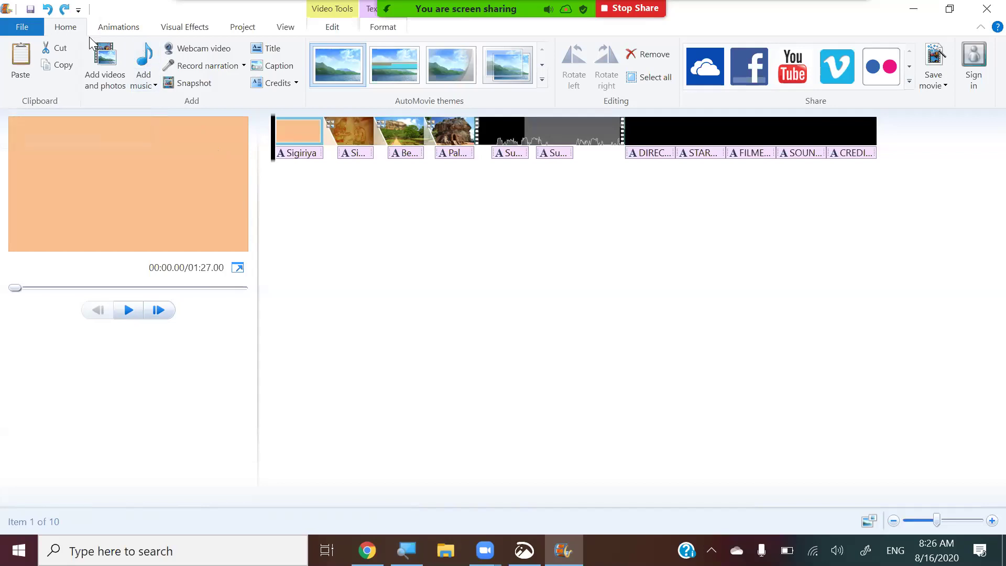
# Add Imagine Dragons - Believer.mp3 from the Downloads folder as background music from the start of the movie
pyautogui.click(138, 64)
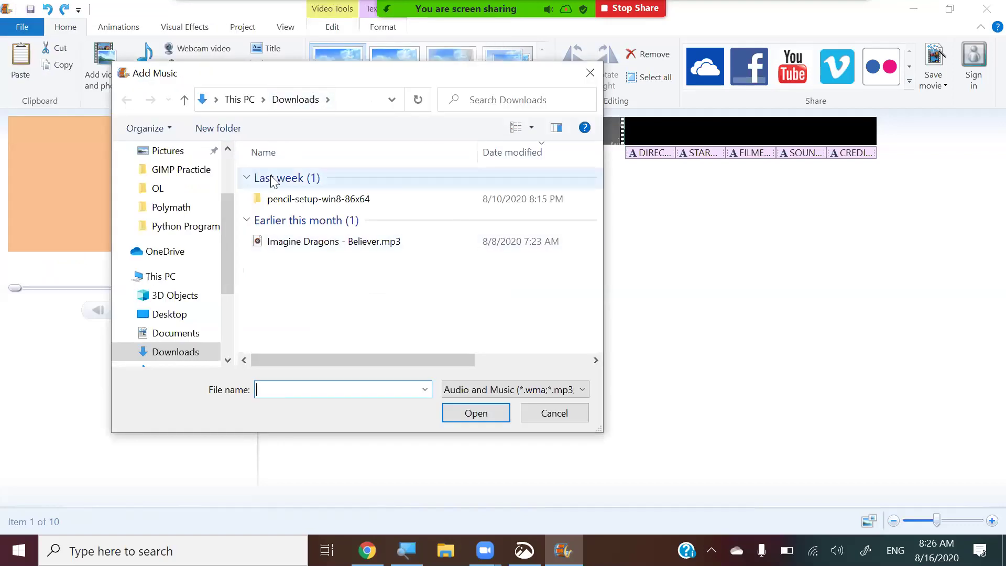
pyautogui.moveTo(229, 225); pyautogui.dragTo(231, 286)
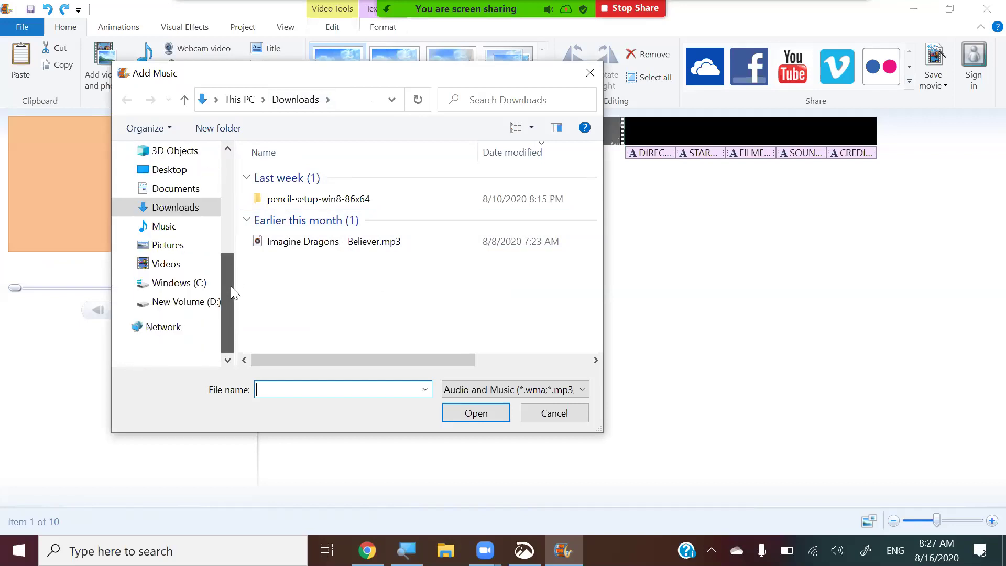
pyautogui.click(191, 302)
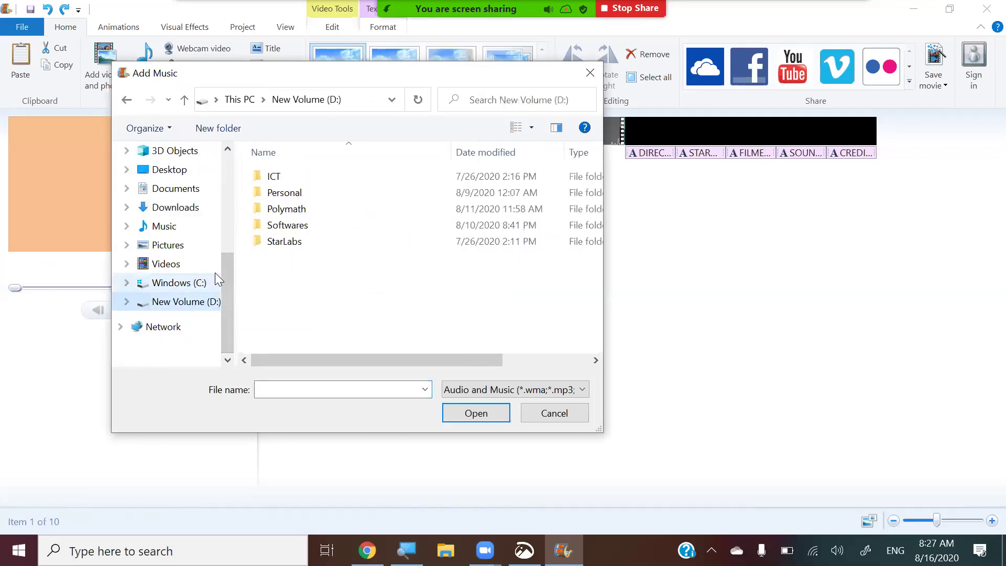
pyautogui.moveTo(222, 279); pyautogui.dragTo(224, 250)
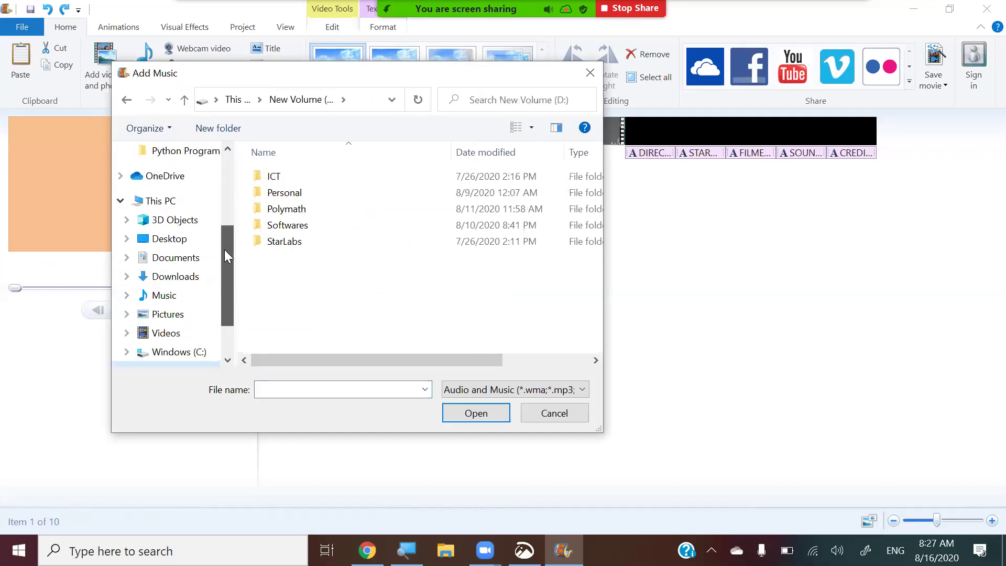
pyautogui.click(178, 276)
pyautogui.click(284, 242)
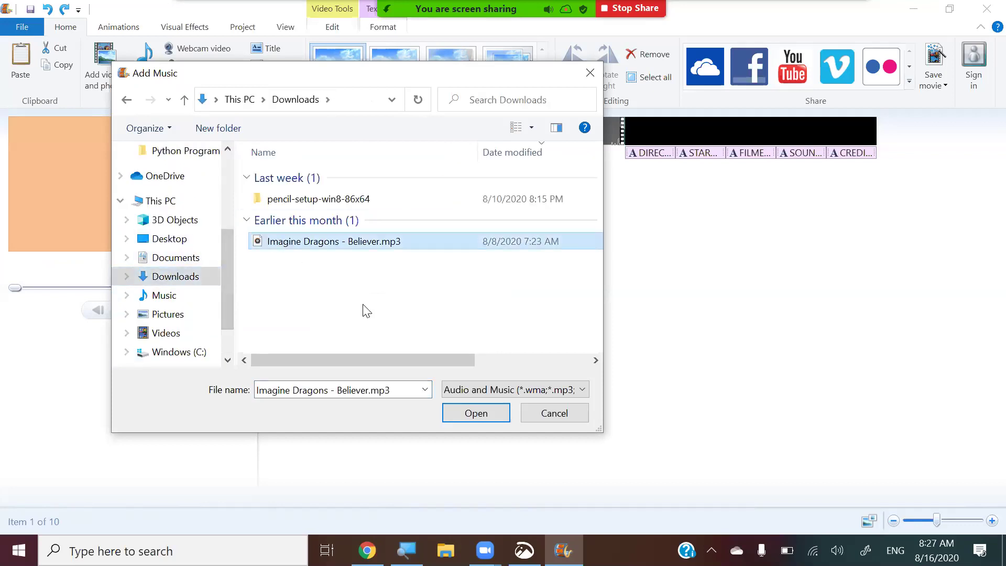
pyautogui.click(484, 410)
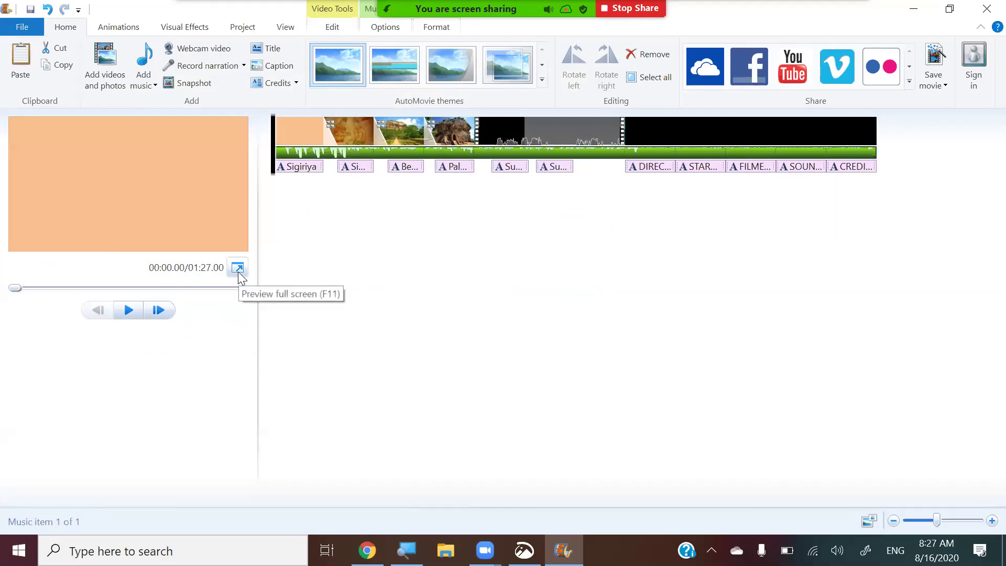
# Preview the movie with its background music in full screen and lower the system volume during playback
pyautogui.press('F11')
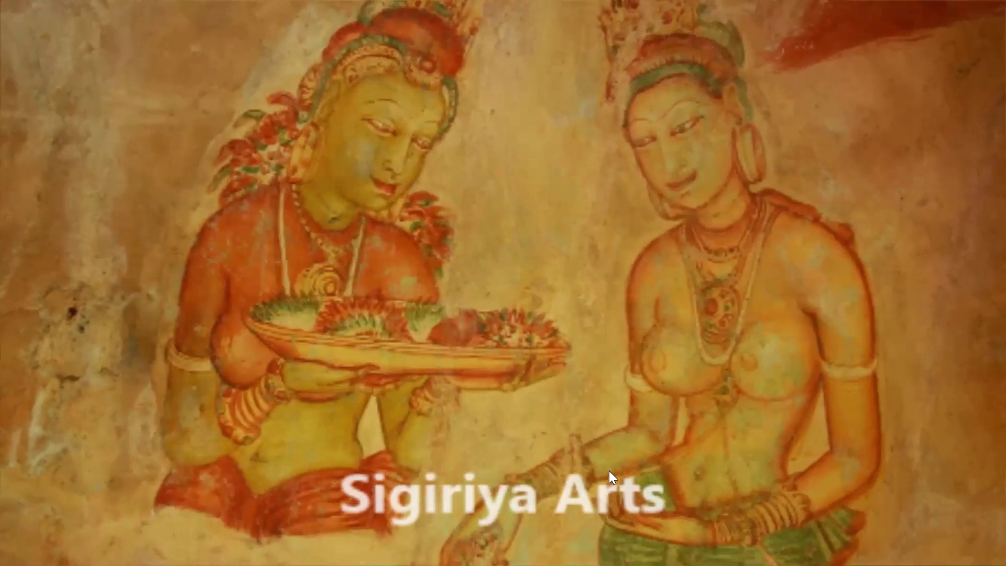
pyautogui.press('XF86AudioLowerVolume')
pyautogui.press('XF86AudioLowerVolume')
pyautogui.press('XF86AudioLowerVolume')
pyautogui.press('XF86AudioLowerVolume')
pyautogui.press('XF86AudioLowerVolume')
pyautogui.press('XF86AudioLowerVolume')
pyautogui.press('XF86AudioLowerVolume')
pyautogui.press('XF86AudioLowerVolume')
pyautogui.press('XF86AudioLowerVolume')
pyautogui.press('XF86AudioLowerVolume')
pyautogui.press('XF86AudioLowerVolume')
pyautogui.press('XF86AudioLowerVolume')
pyautogui.press('XF86AudioLowerVolume')
pyautogui.press('XF86AudioLowerVolume')
pyautogui.press('XF86AudioLowerVolume')
pyautogui.press('XF86AudioLowerVolume')
pyautogui.press('XF86AudioLowerVolume')
pyautogui.press('XF86AudioLowerVolume')
pyautogui.press('XF86AudioLowerVolume')
pyautogui.press('XF86AudioLowerVolume')
pyautogui.press('XF86AudioLowerVolume')
pyautogui.press('XF86AudioLowerVolume')
pyautogui.press('XF86AudioLowerVolume')
pyautogui.press('XF86AudioLowerVolume')
pyautogui.press('XF86AudioLowerVolume')
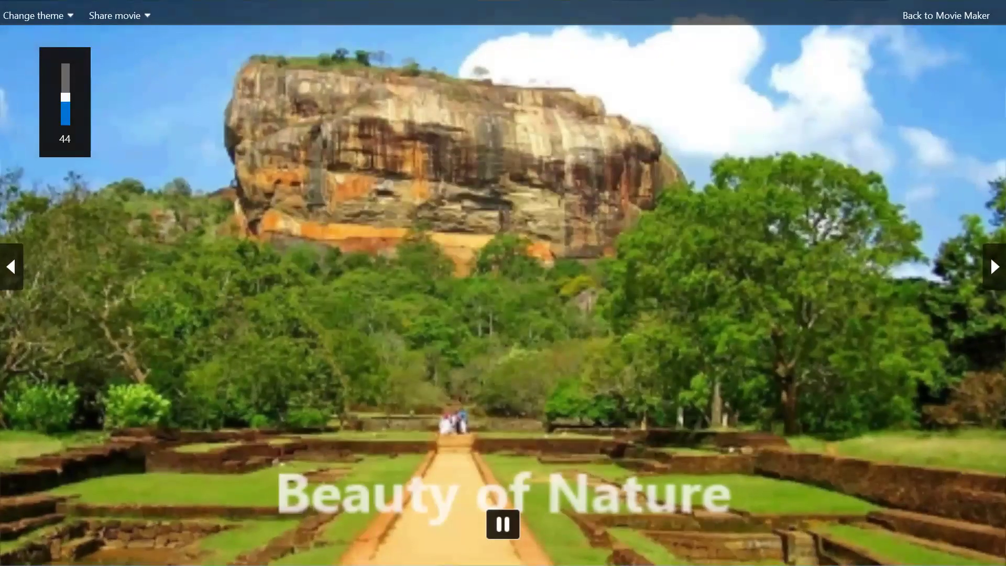
pyautogui.press('XF86AudioLowerVolume')
pyautogui.press('XF86AudioLowerVolume')
pyautogui.press('XF86AudioLowerVolume')
pyautogui.press('XF86AudioLowerVolume')
pyautogui.press('XF86AudioLowerVolume')
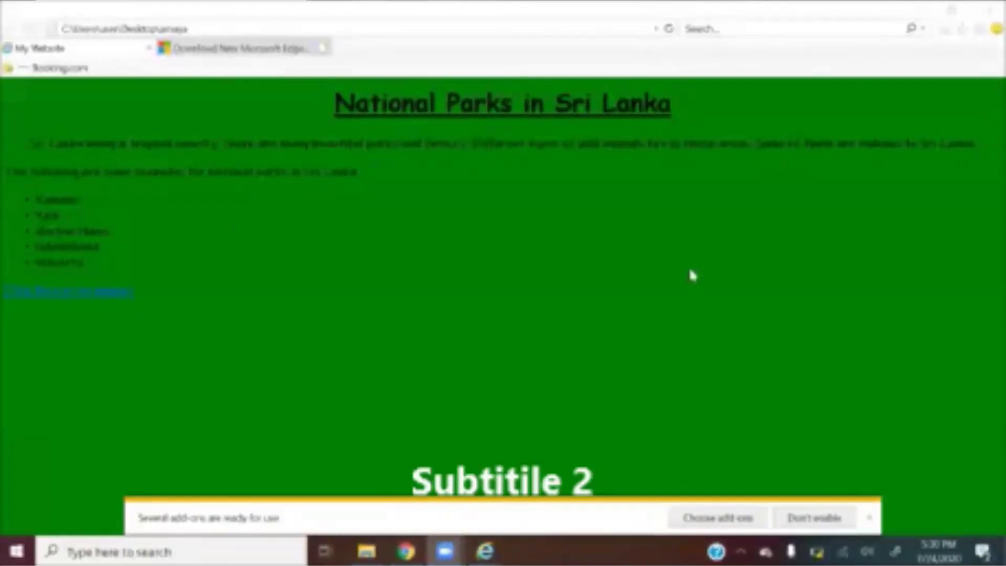
pyautogui.hotkey('ctrl', 's')
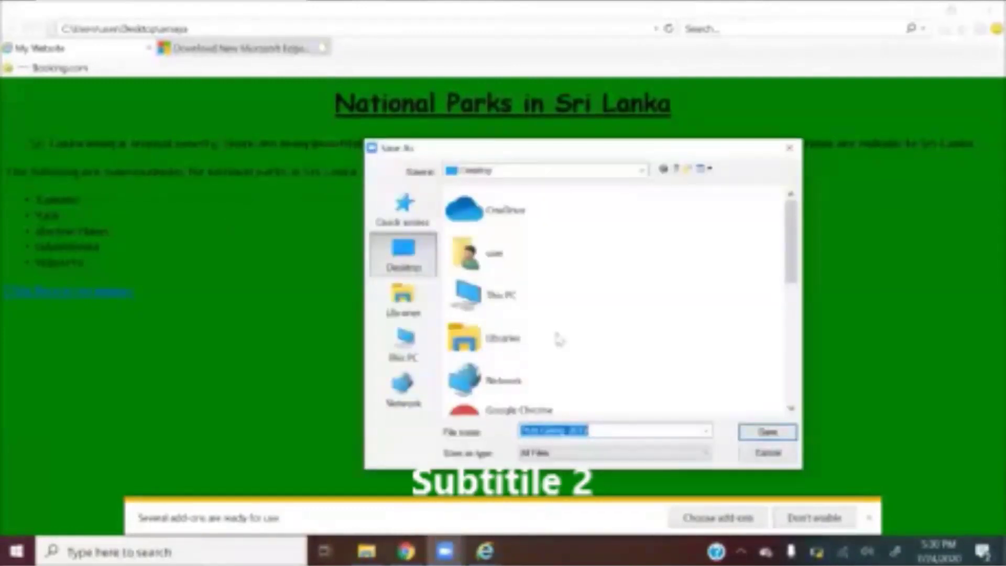
pyautogui.press('BackSpace')
pyautogui.write('Desert')
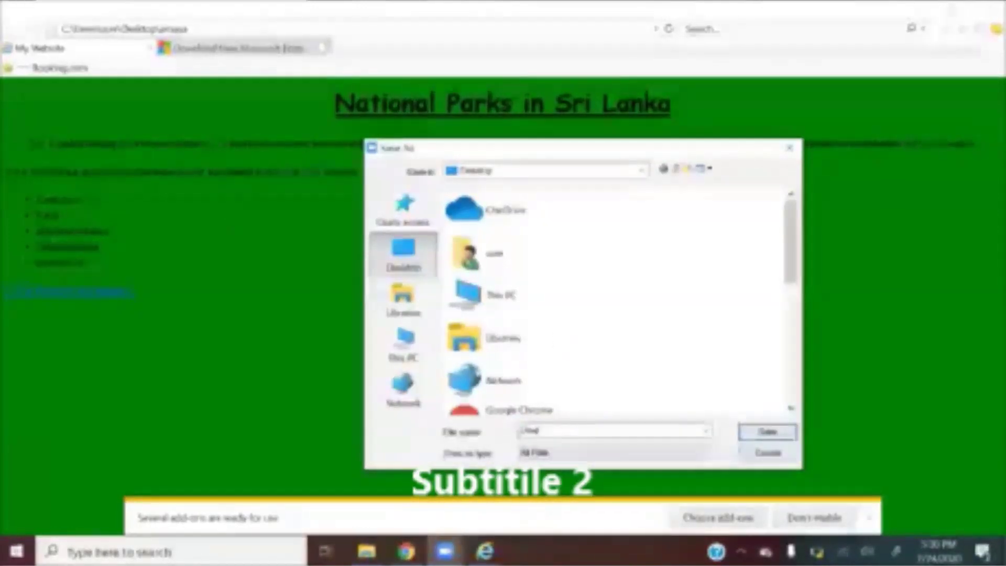
pyautogui.press('Return')
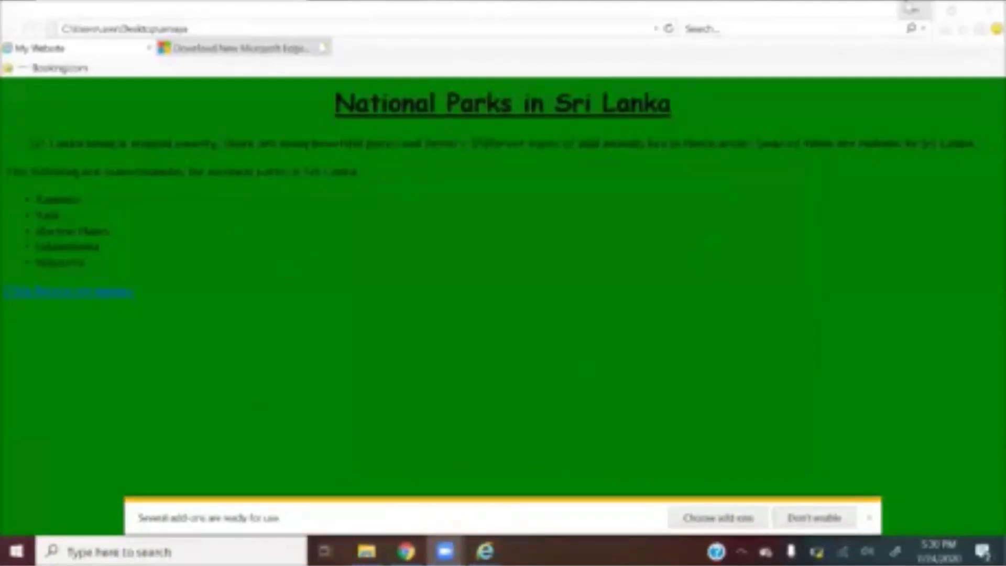
pyautogui.click(912, 10)
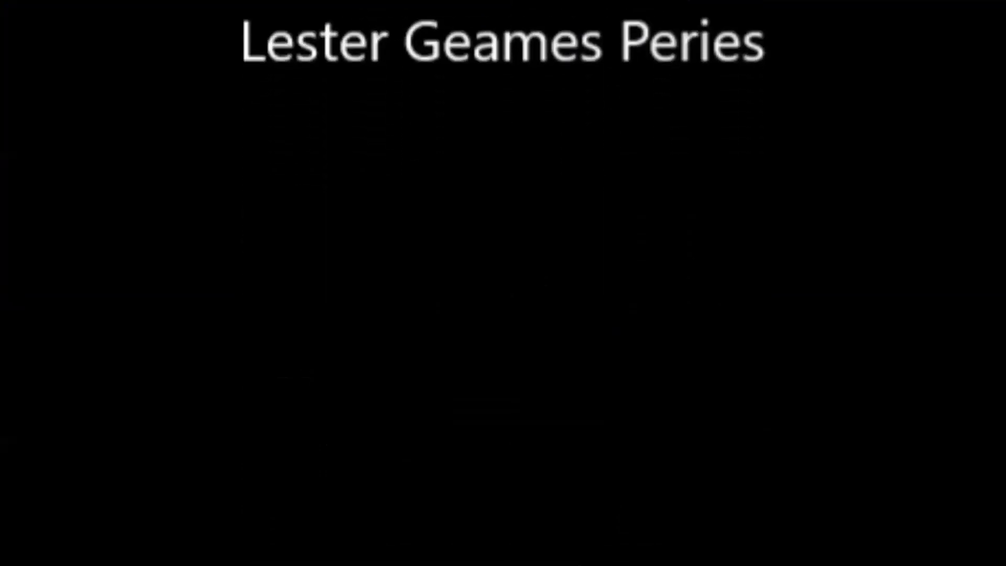
# Leave the full-screen preview, select the subtitled video clip on the timeline, and view its available editing commands without applying any
pyautogui.moveTo(616, 494)
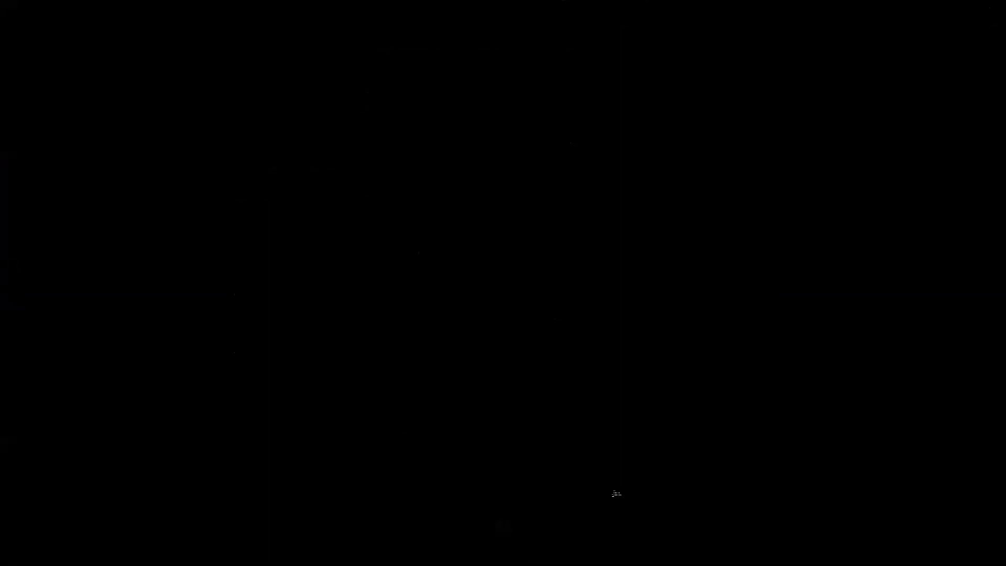
pyautogui.press('Escape')
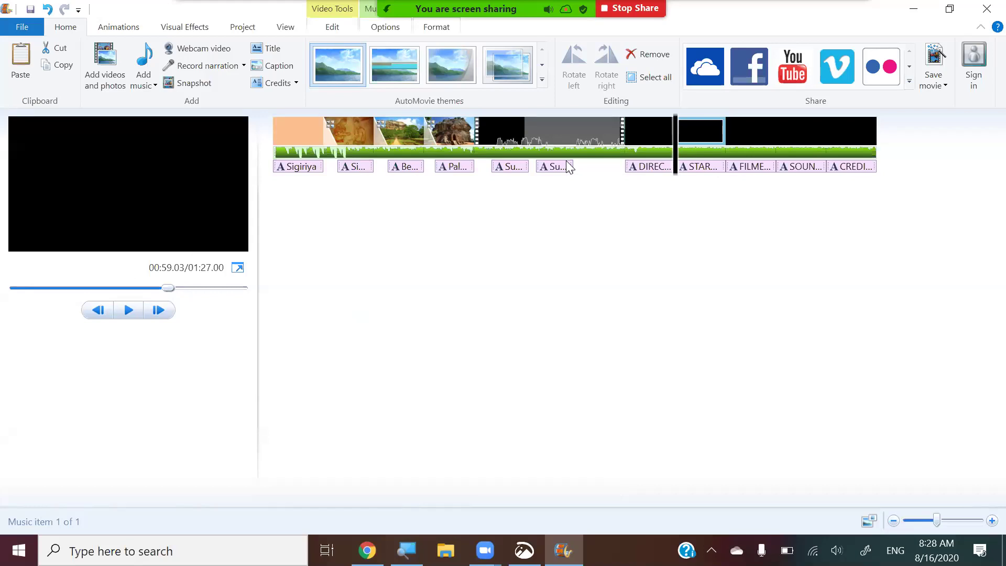
pyautogui.click(547, 124)
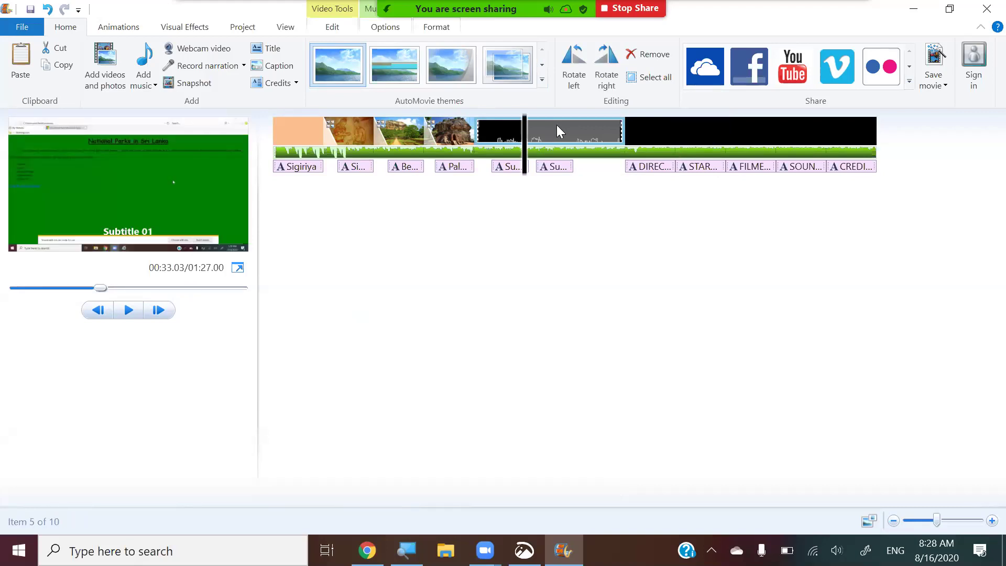
pyautogui.rightClick(556, 125)
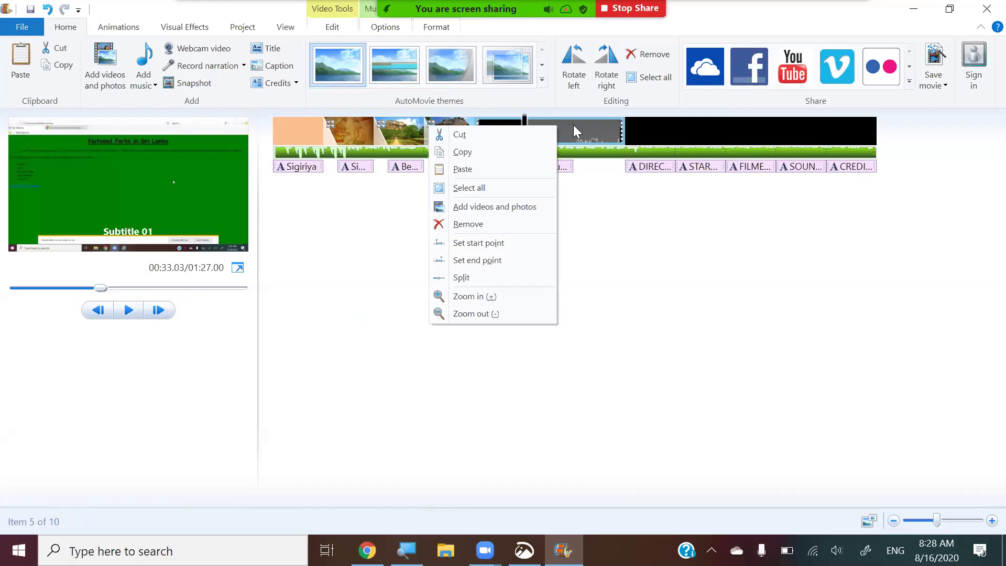
pyautogui.click(621, 216)
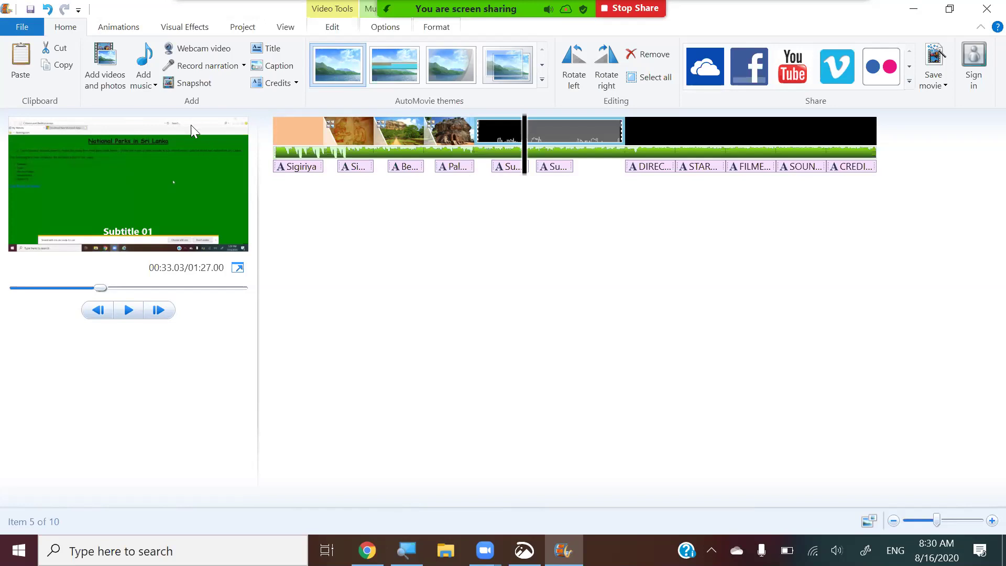
# Save the project to the Desktop folder as "my first project" in the Movie Maker project format
pyautogui.click(33, 31)
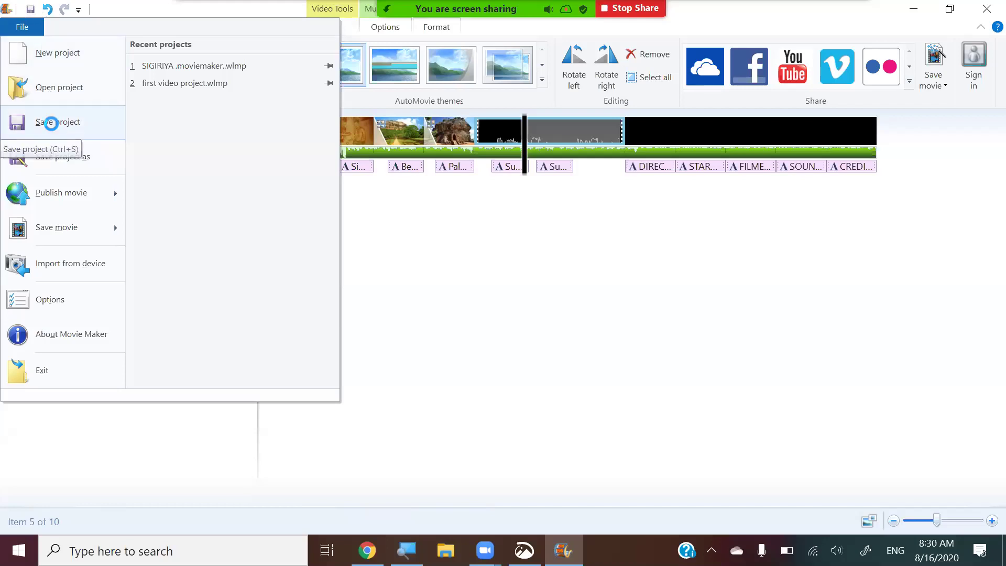
pyautogui.click(55, 123)
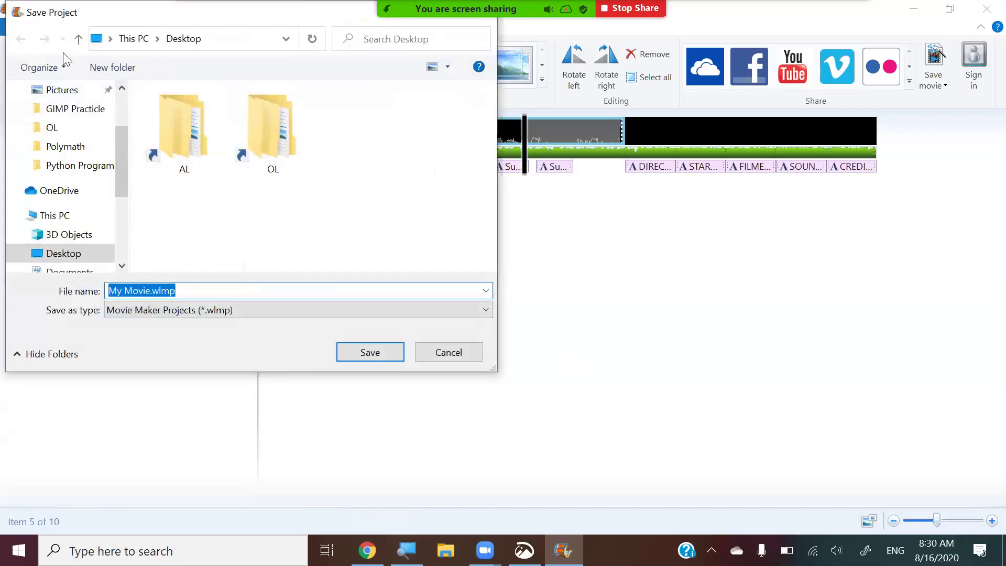
pyautogui.scroll(2, 119, 157)
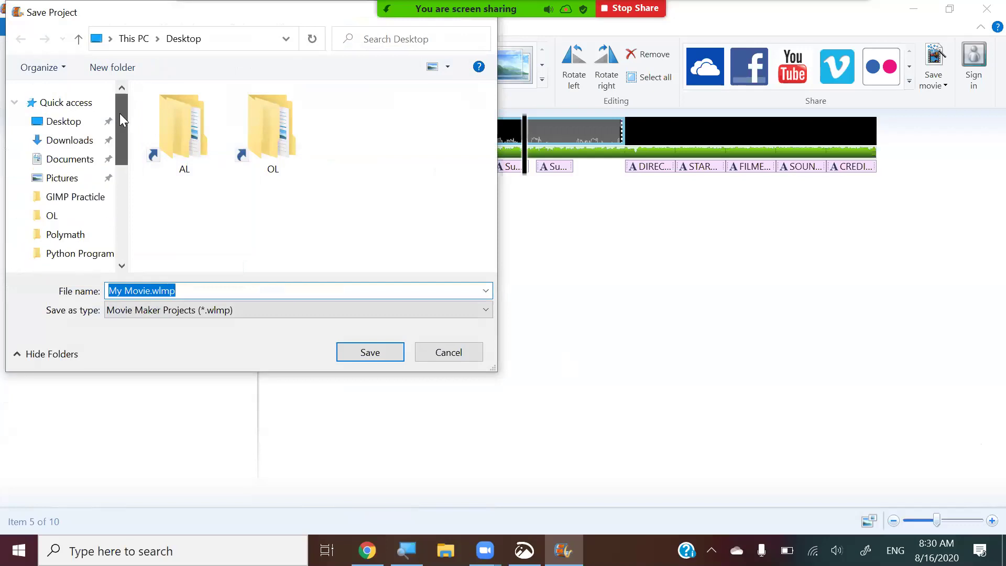
pyautogui.click(78, 123)
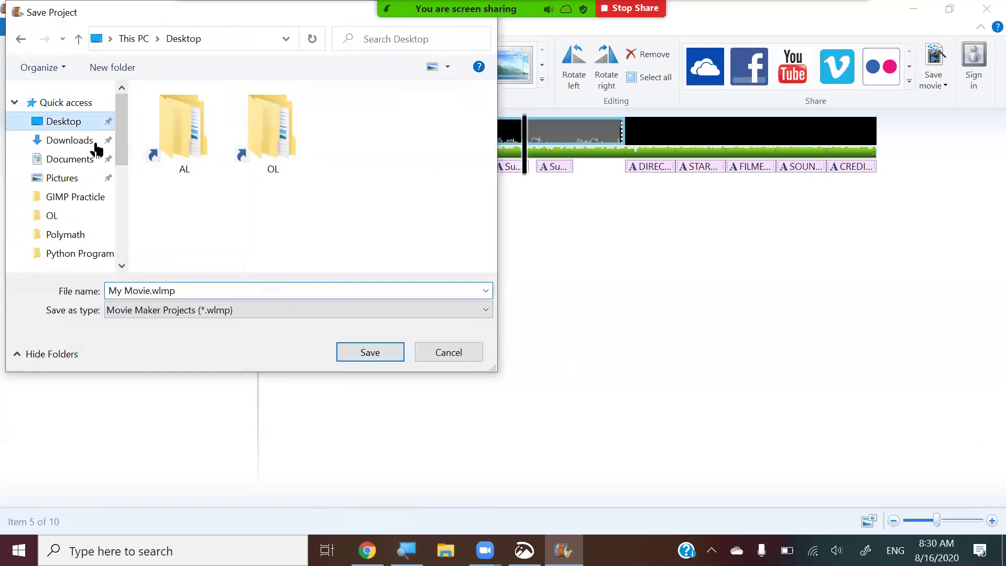
pyautogui.click(178, 291)
pyautogui.write('my')
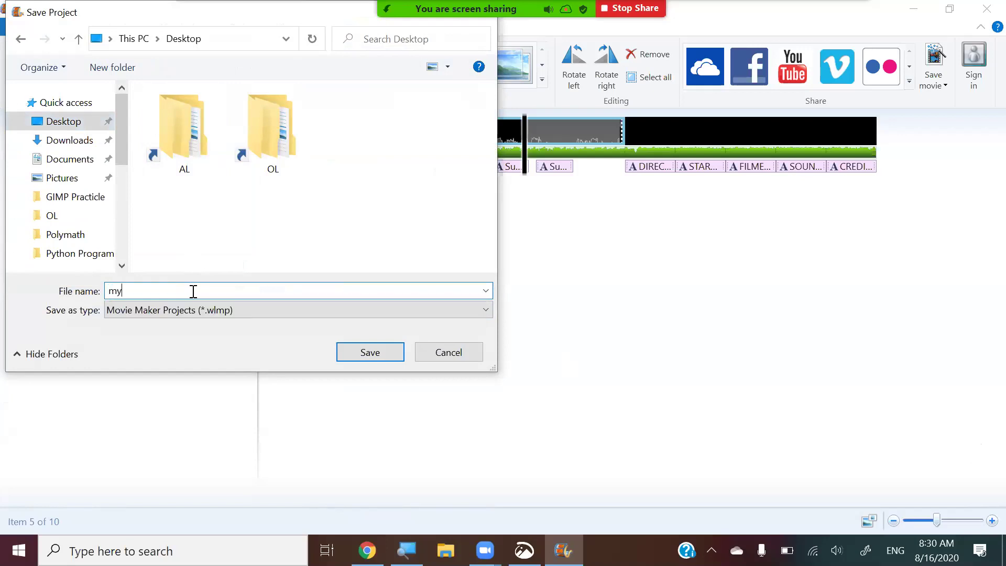
pyautogui.write(' first project')
pyautogui.click(392, 353)
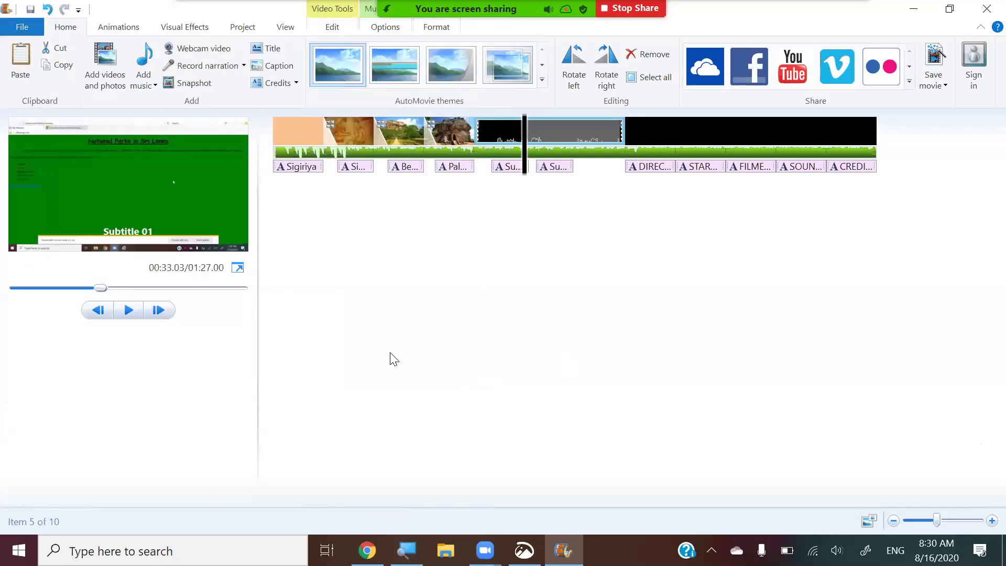
# Close Movie Maker and reopen the movie from my first project.wlmp on the desktop
pyautogui.click(985, 13)
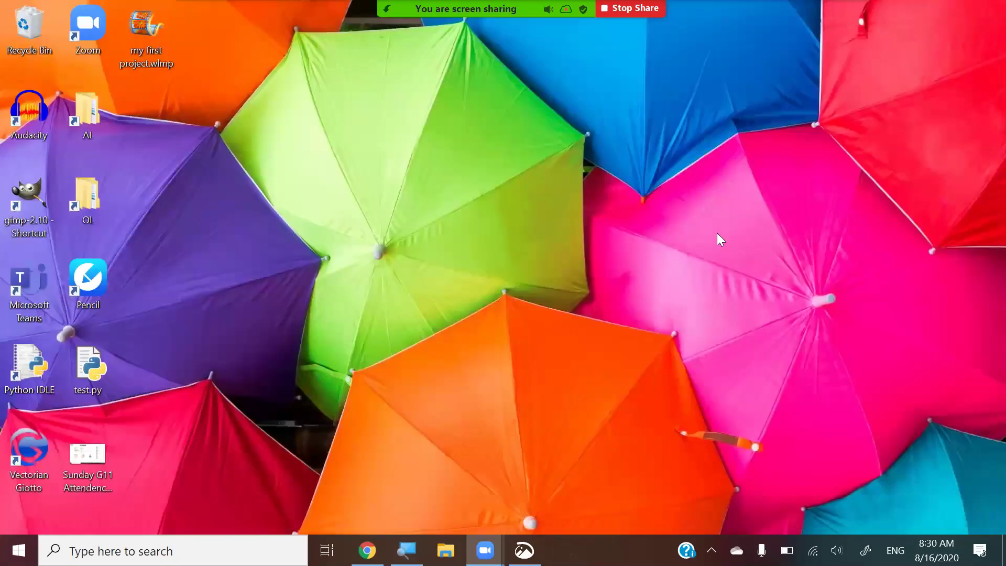
pyautogui.doubleClick(131, 22)
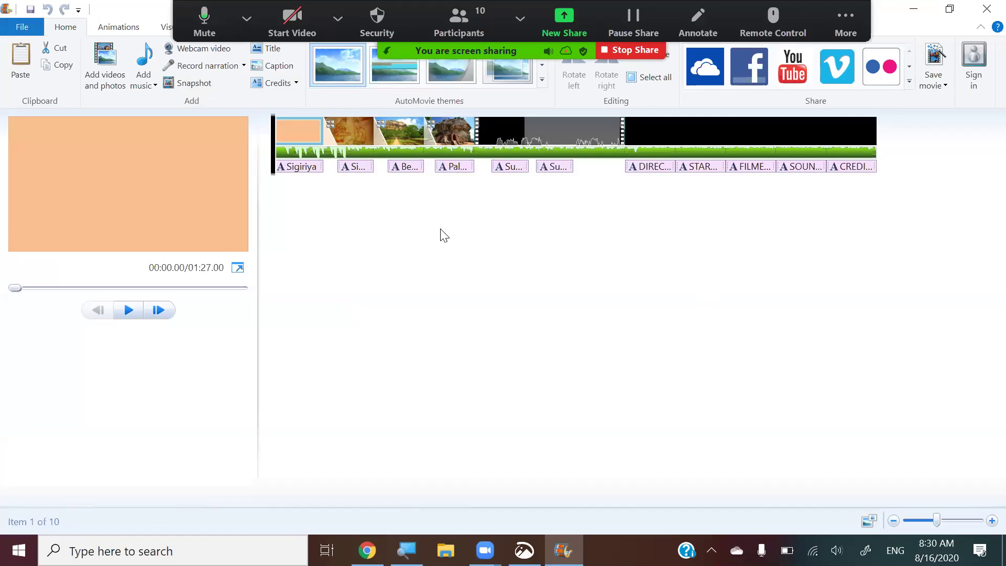
# Examine the available movie export presets for displays, computer, email, phones and tablets without choosing one
pyautogui.click(19, 30)
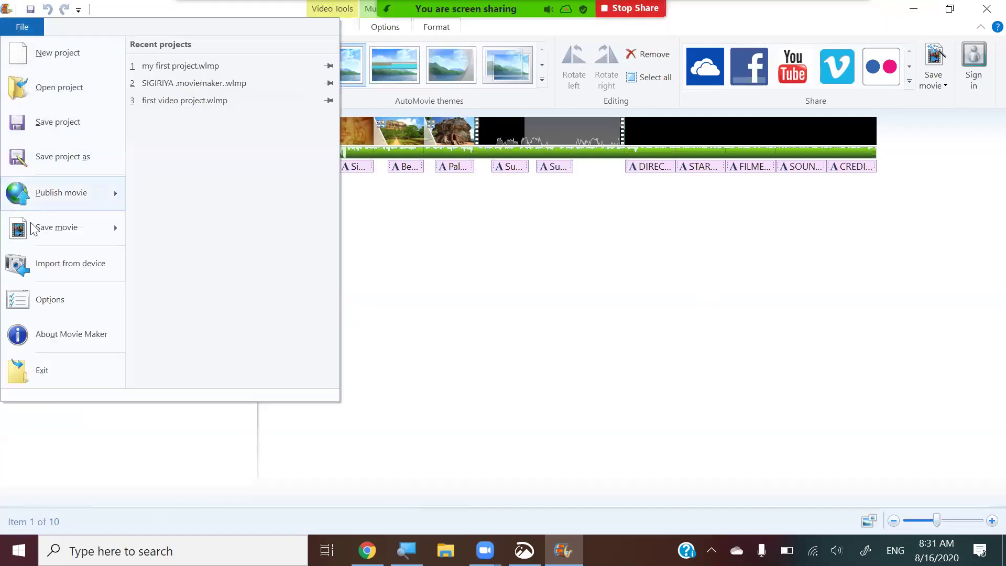
pyautogui.moveTo(31, 234)
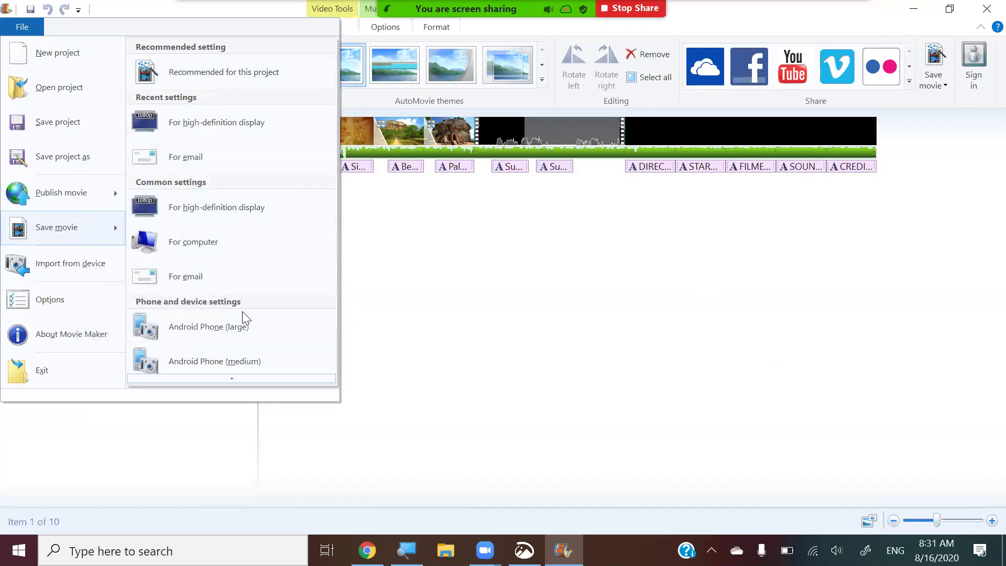
pyautogui.scroll(-2, 243, 315)
pyautogui.scroll(-6, 212, 304)
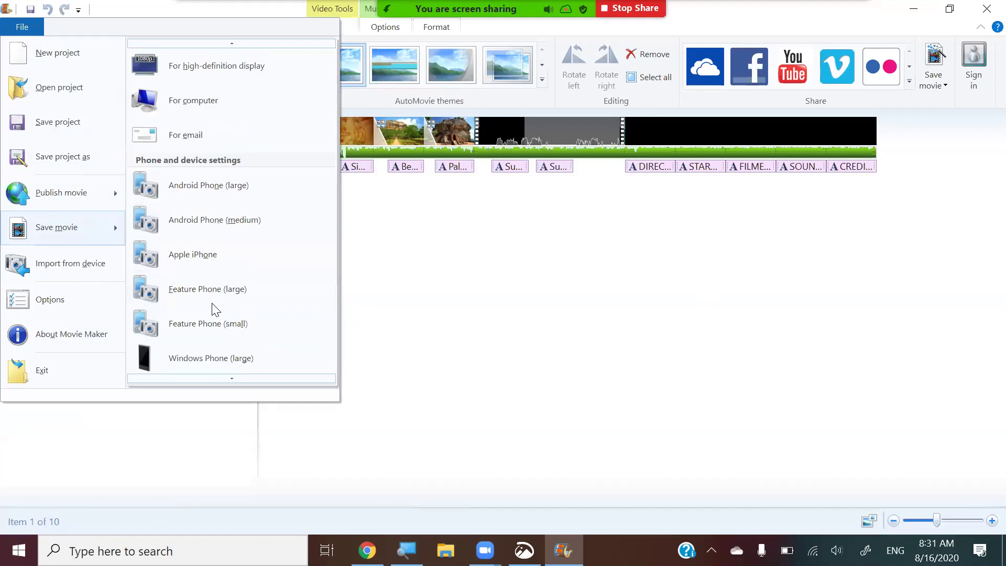
pyautogui.scroll(-2, 231, 321)
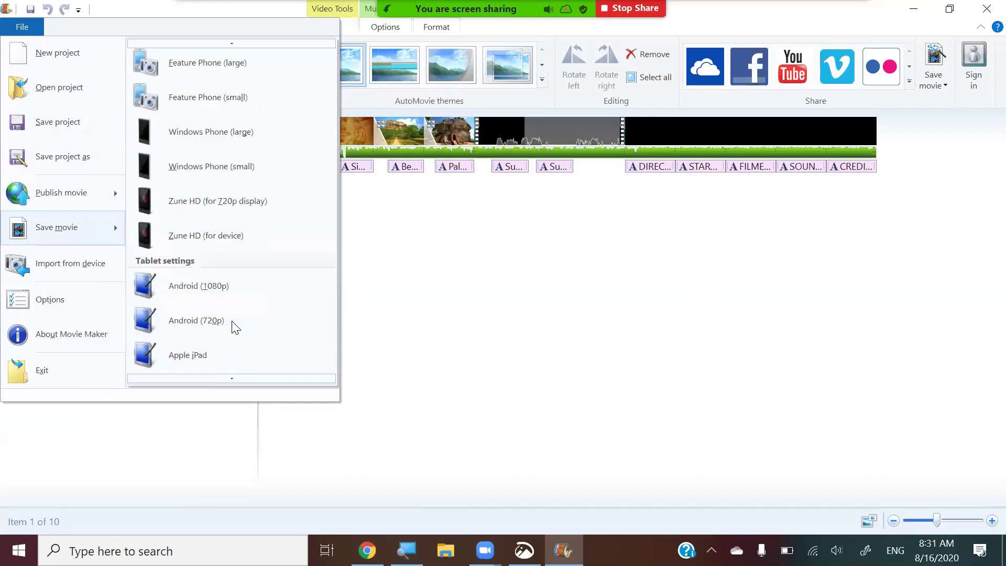
pyautogui.scroll(2, 232, 321)
pyautogui.scroll(3, 232, 320)
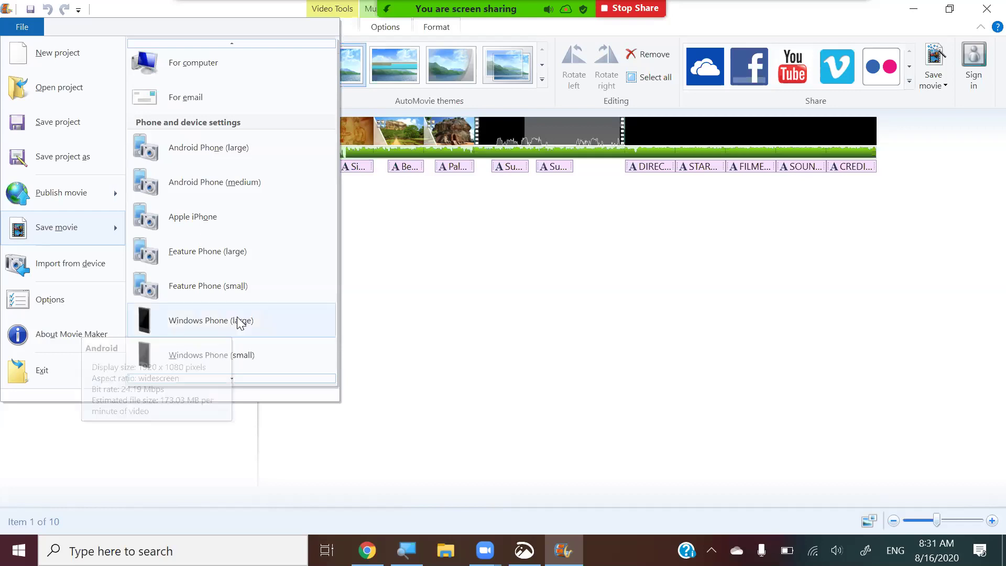
pyautogui.scroll(2, 236, 319)
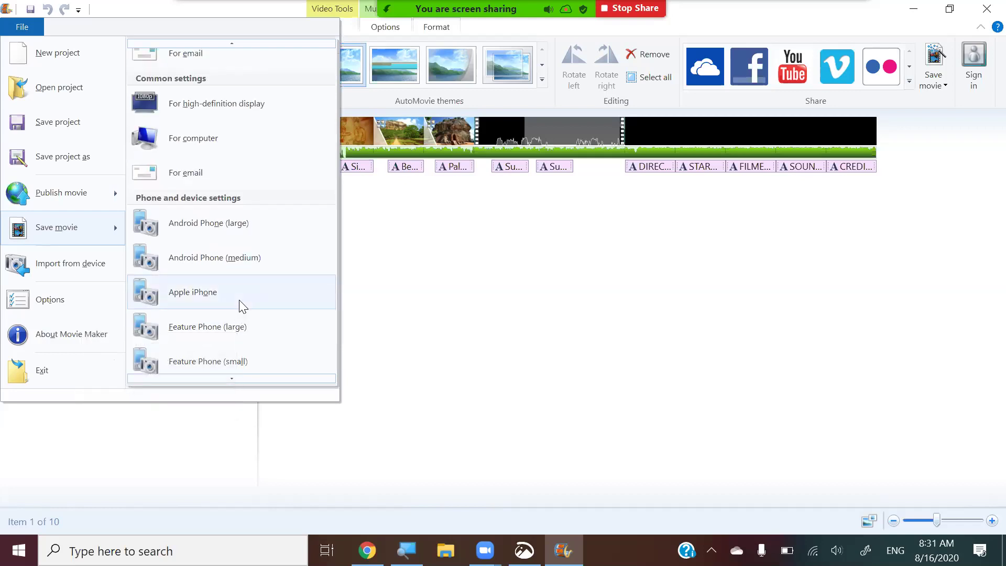
pyautogui.scroll(2, 240, 301)
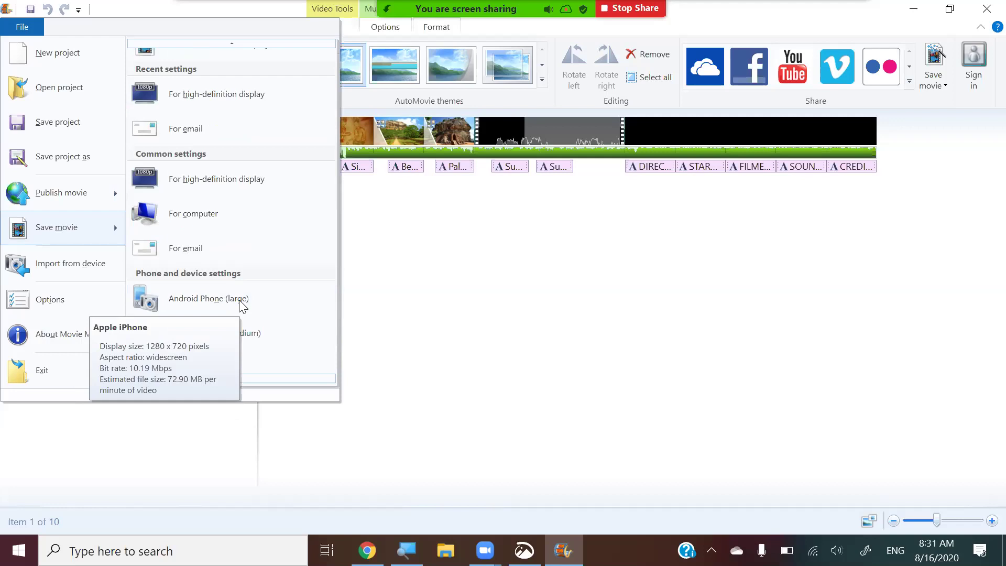
pyautogui.scroll(1, 240, 302)
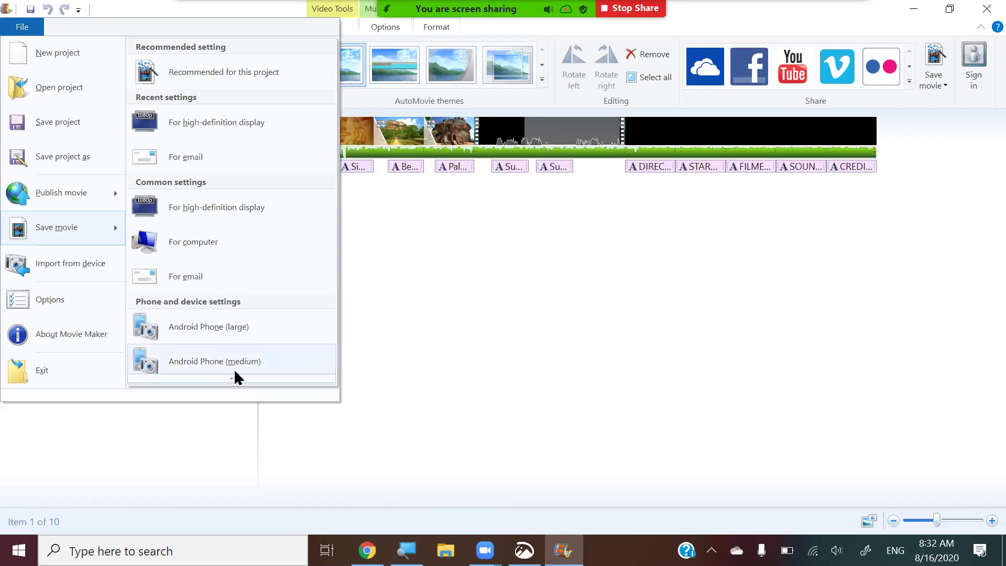
pyautogui.scroll(-2, 252, 326)
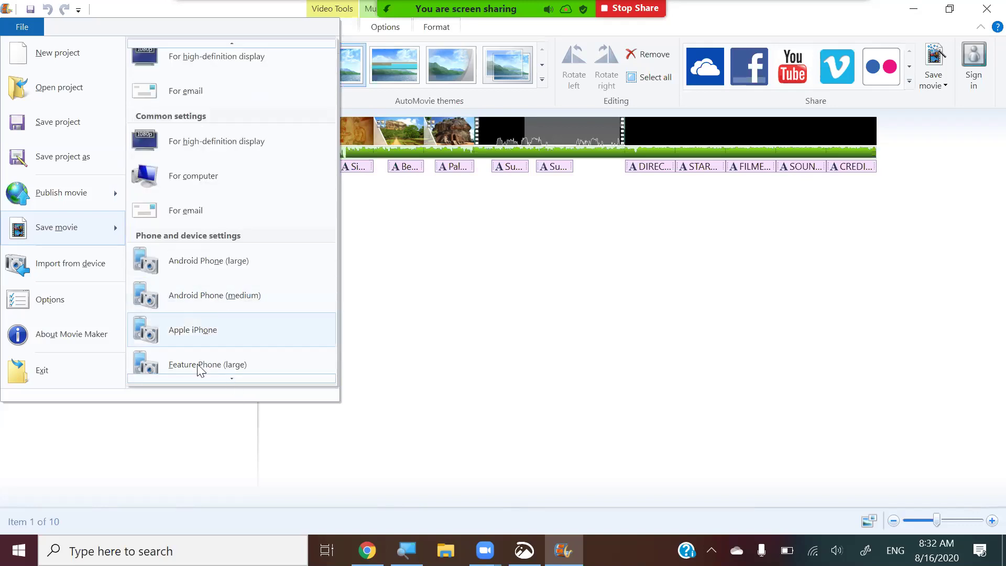
pyautogui.scroll(1, 222, 319)
pyautogui.scroll(1, 222, 315)
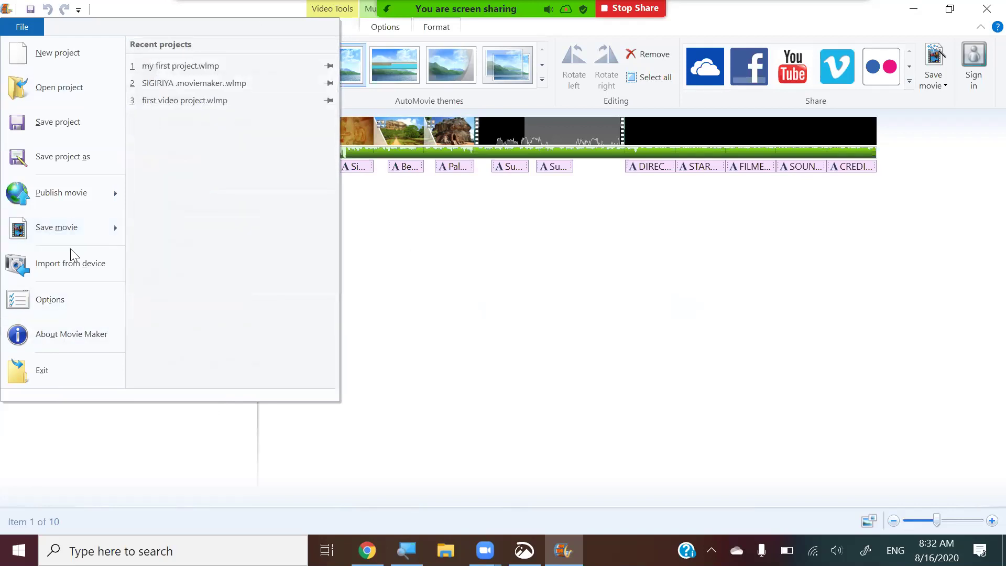
pyautogui.click(492, 234)
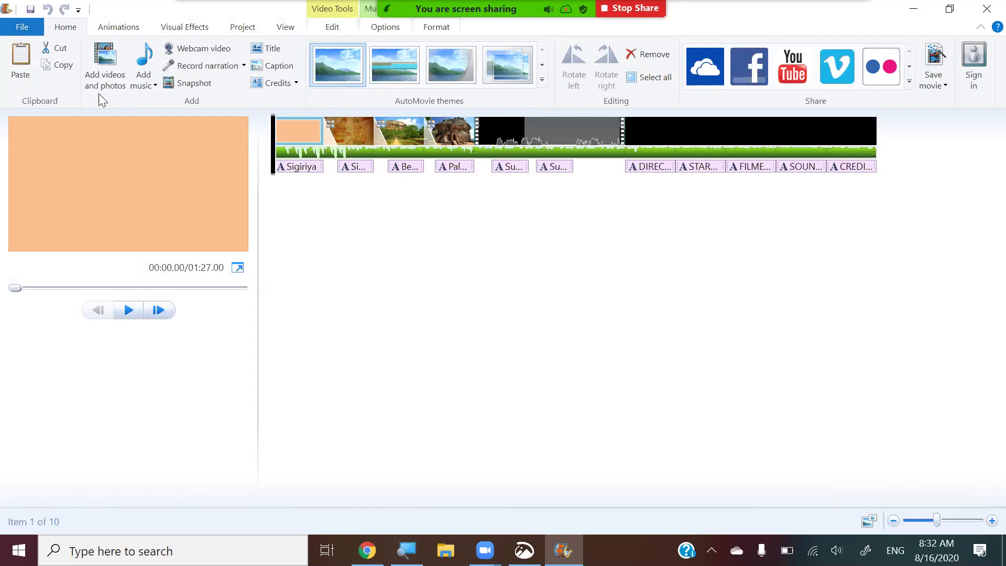
# Start exporting the movie for high-definition display, with MPEG-4/H.264 Video File (*.mp4) as the file type
pyautogui.click(23, 28)
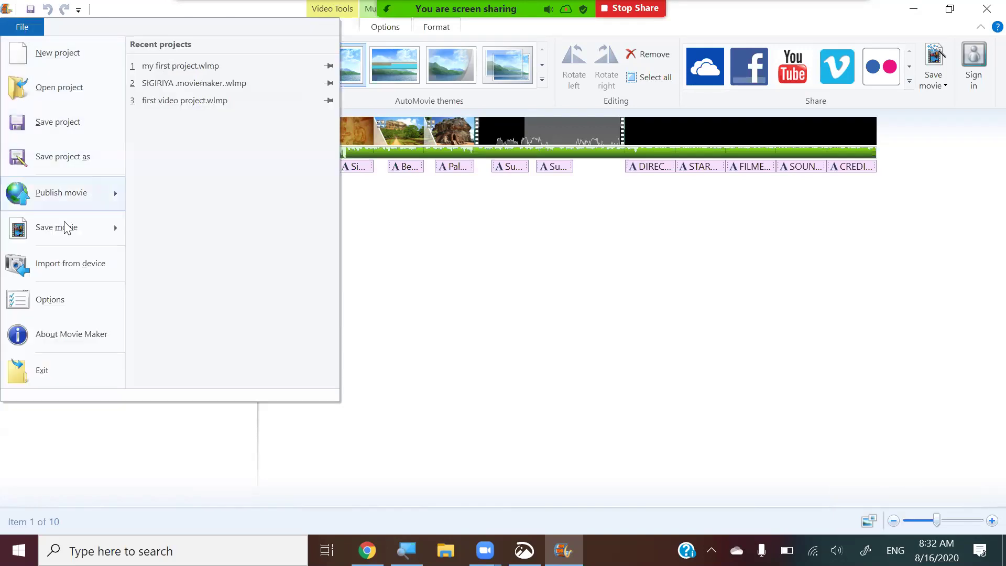
pyautogui.moveTo(66, 230)
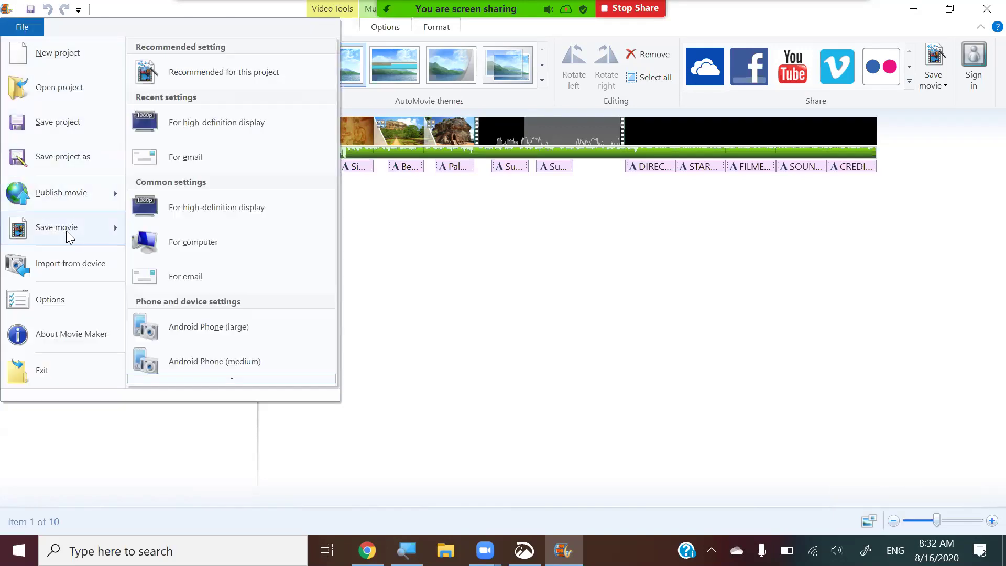
pyautogui.click(210, 129)
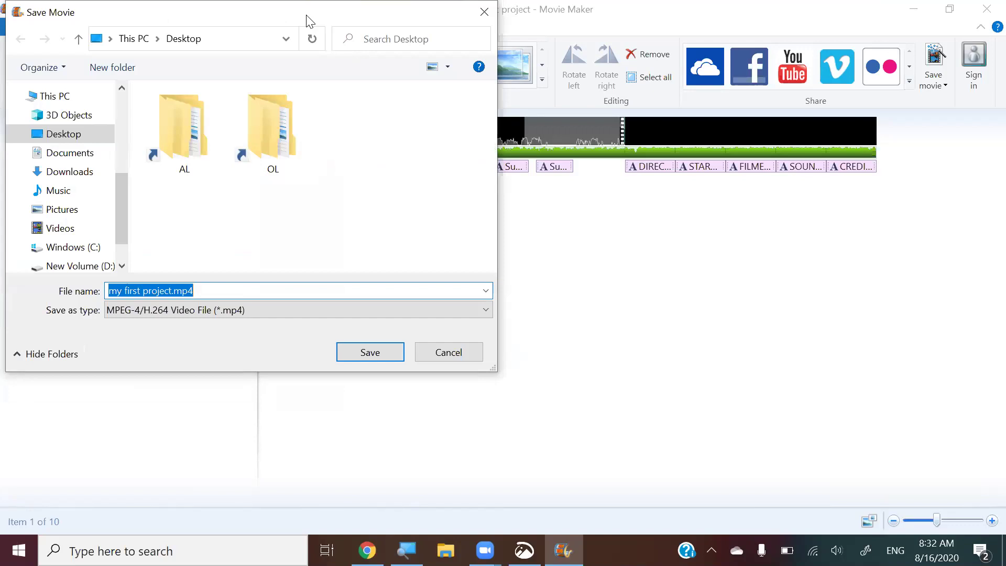
pyautogui.moveTo(309, 21); pyautogui.dragTo(695, 154)
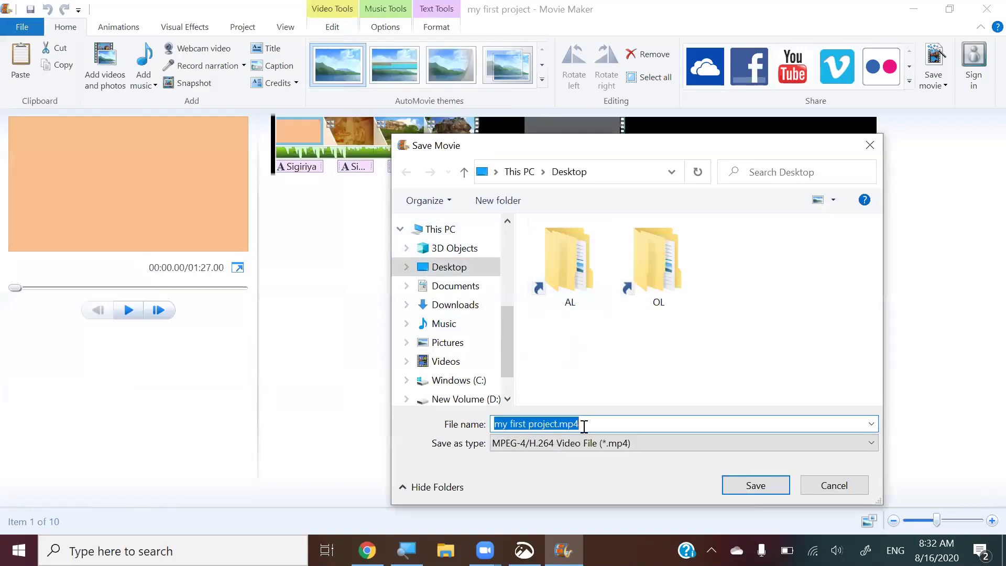
pyautogui.click(622, 448)
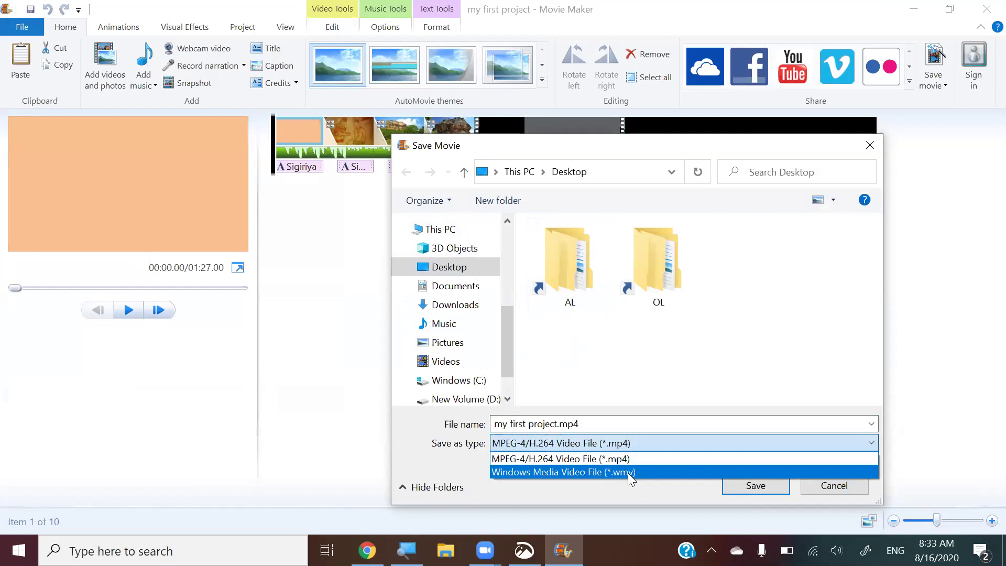
pyautogui.click(625, 459)
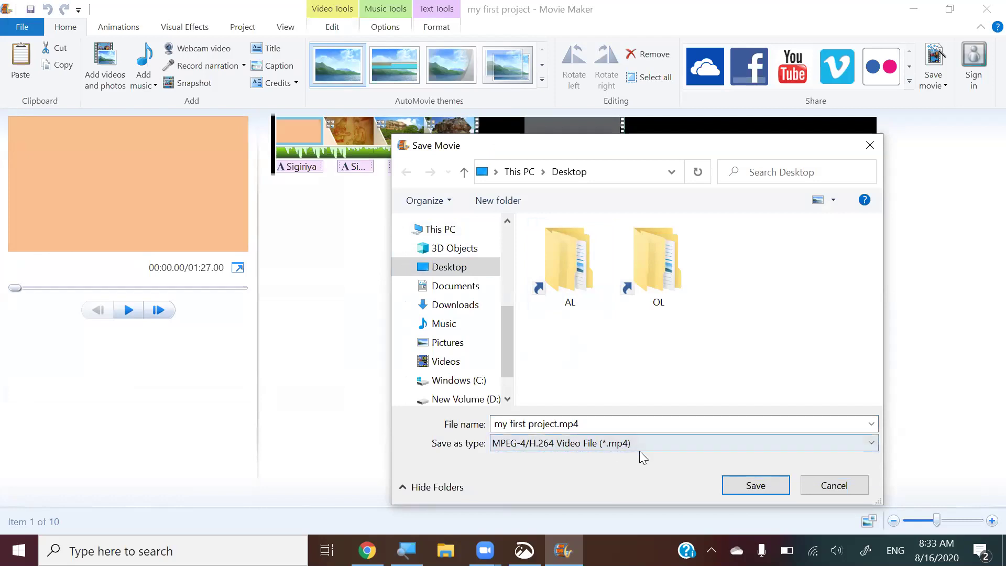
# Name the exported movie "HIgh Quality video 1" and save it to the Desktop folder
pyautogui.click(594, 423)
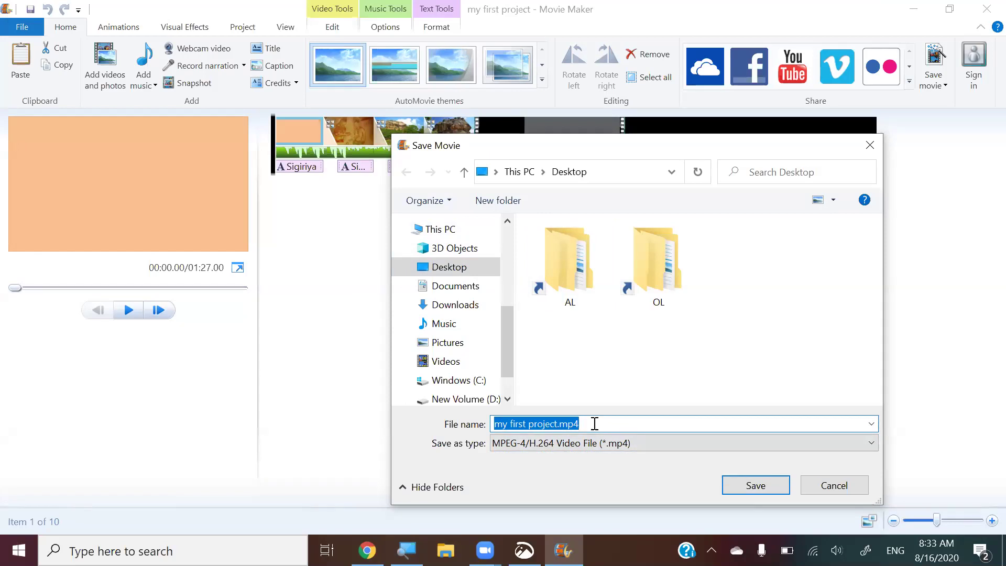
pyautogui.write('HIgh')
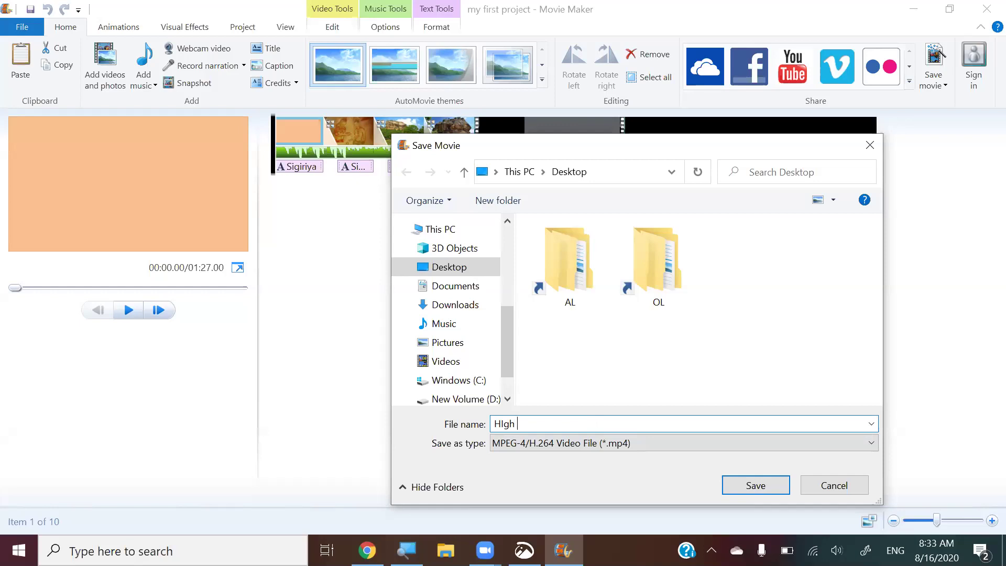
pyautogui.write(' Quality m')
pyautogui.press('BackSpace')
pyautogui.write('video 1')
pyautogui.click(745, 493)
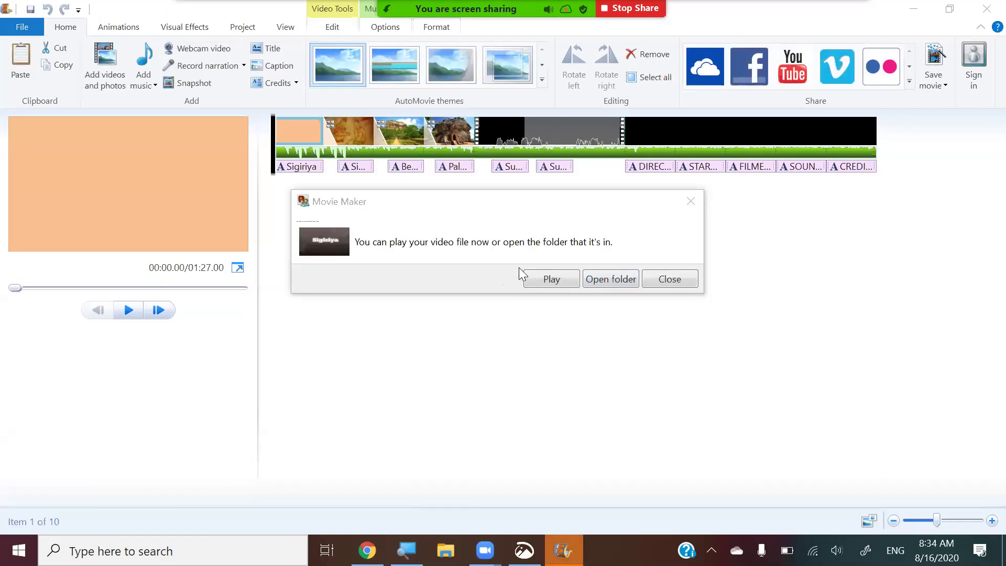
# Play HIgh Quality video 1.mp4 from its folder with the system volume raised, then leave the playback and decline the rating request
pyautogui.click(607, 283)
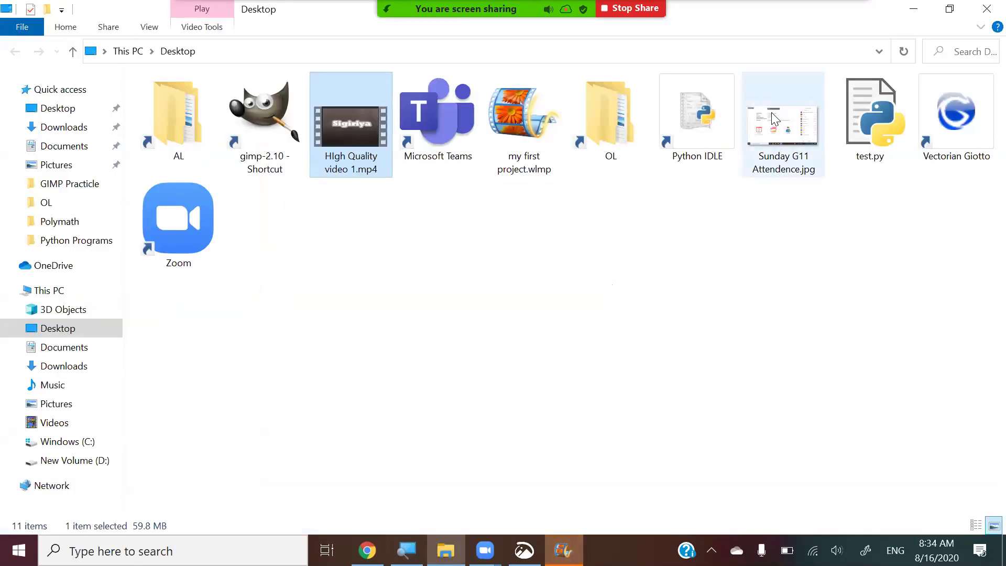
pyautogui.doubleClick(349, 123)
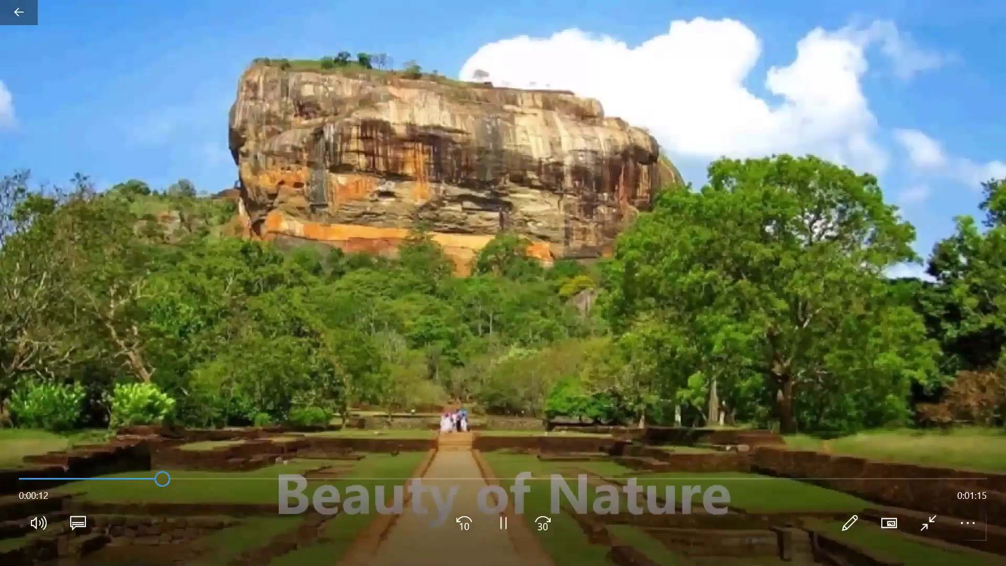
pyautogui.press('XF86AudioRaiseVolume')
pyautogui.press('XF86AudioRaiseVolume')
pyautogui.press('XF86AudioRaiseVolume')
pyautogui.press('XF86AudioRaiseVolume')
pyautogui.press('XF86AudioRaiseVolume')
pyautogui.press('XF86AudioRaiseVolume')
pyautogui.press('XF86AudioRaiseVolume')
pyautogui.press('XF86AudioRaiseVolume')
pyautogui.press('XF86AudioRaiseVolume')
pyautogui.press('XF86AudioRaiseVolume')
pyautogui.press('XF86AudioRaiseVolume')
pyautogui.press('XF86AudioRaiseVolume')
pyautogui.press('XF86AudioRaiseVolume')
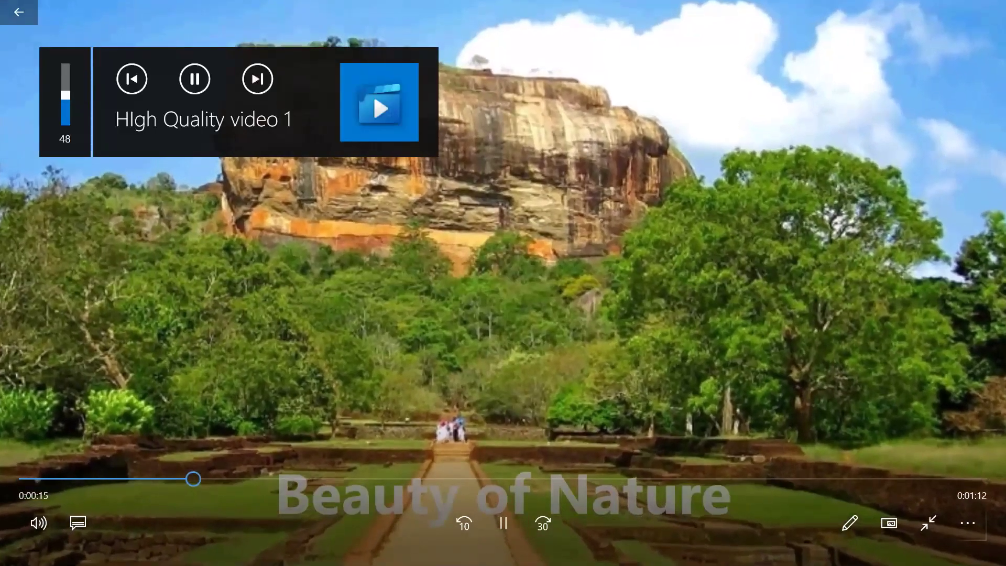
pyautogui.press('XF86AudioRaiseVolume')
pyautogui.press('XF86AudioRaiseVolume')
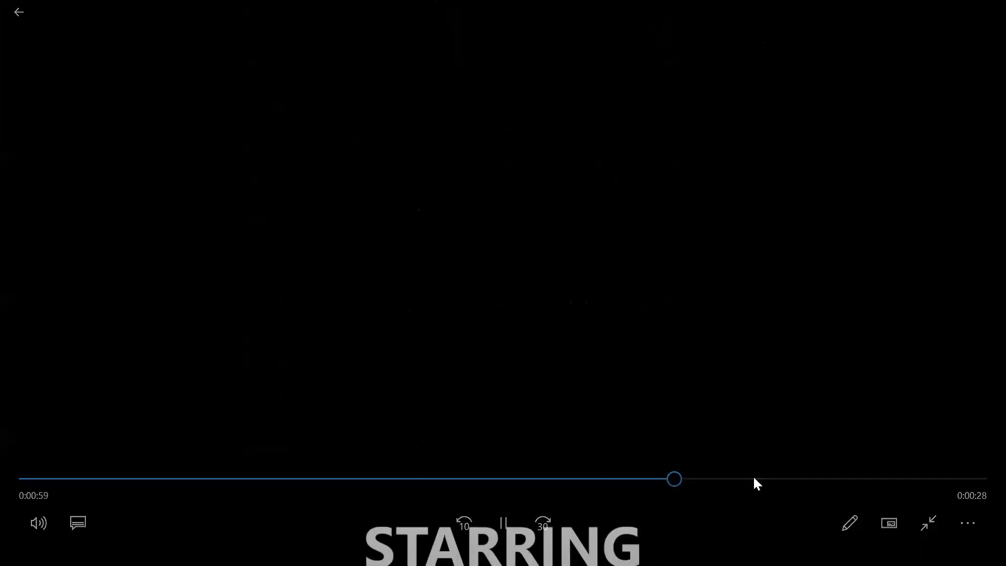
pyautogui.click(16, 11)
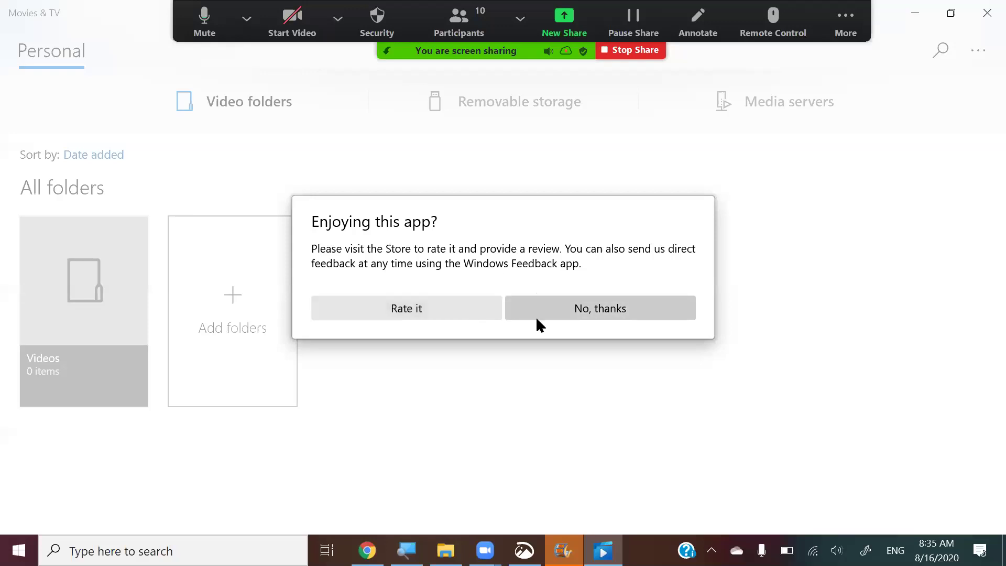
pyautogui.click(666, 311)
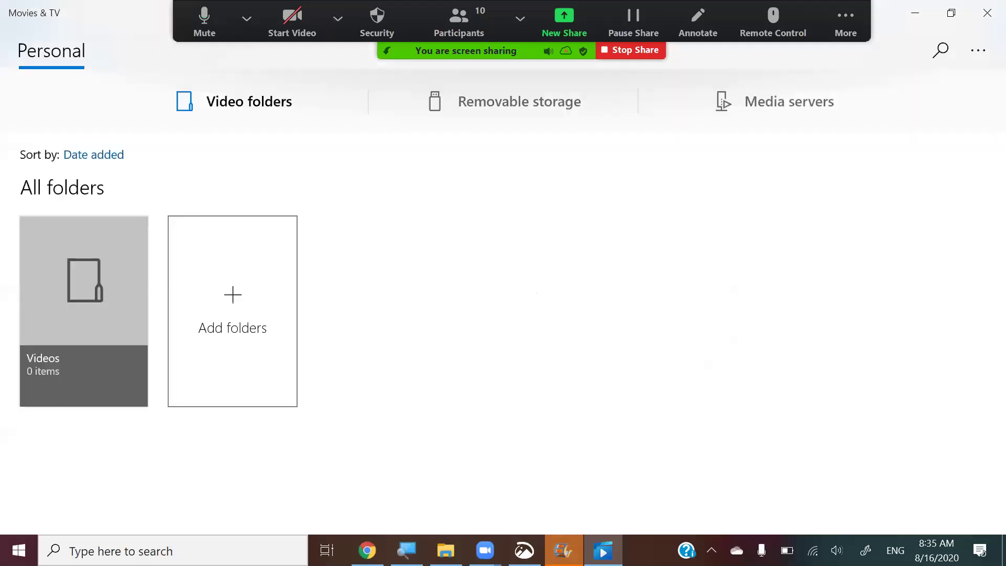
# Return to Movie Maker and start exporting the movie with the email preset
pyautogui.hotkey('alt', 'Tab')
pyautogui.click(30, 27)
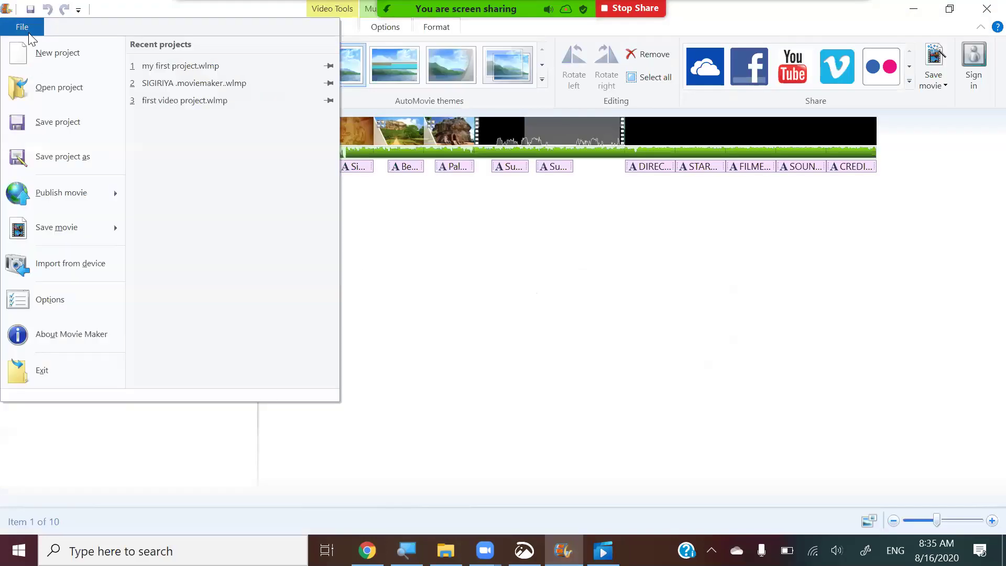
pyautogui.moveTo(54, 219)
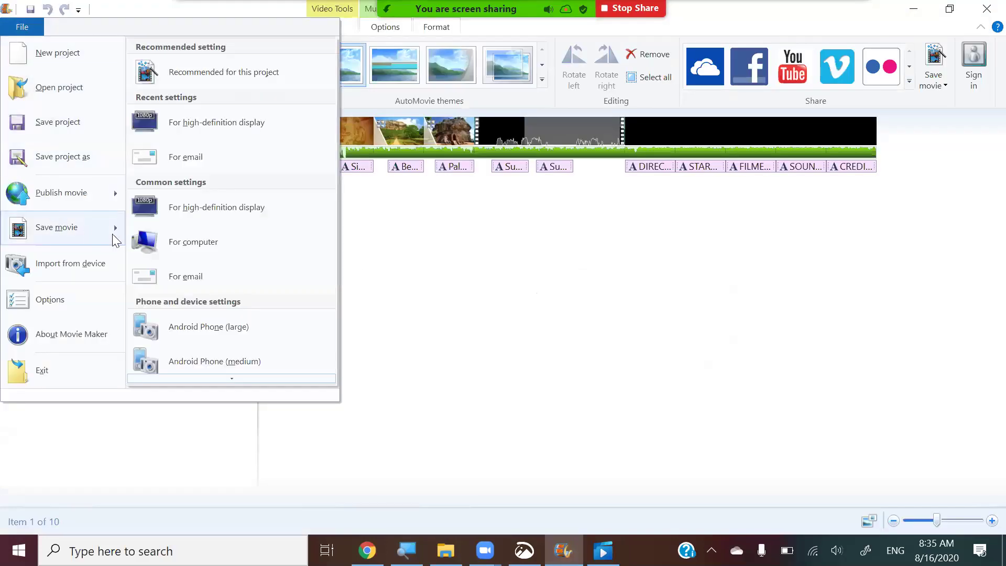
pyautogui.click(177, 278)
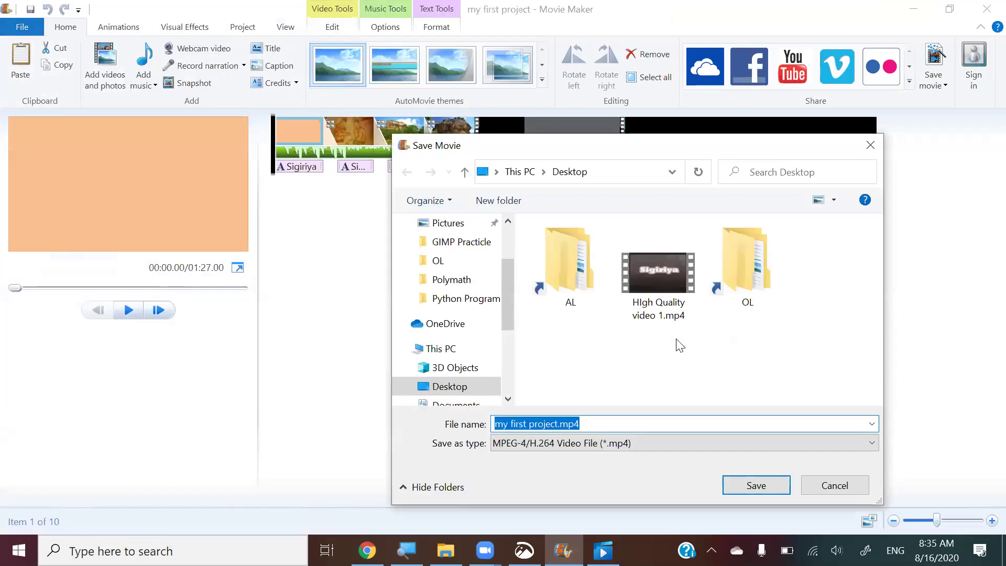
# Name the exported movie "low Quality video 1.mp4", based on the existing video's name, and save it to the Desktop folder
pyautogui.click(660, 306)
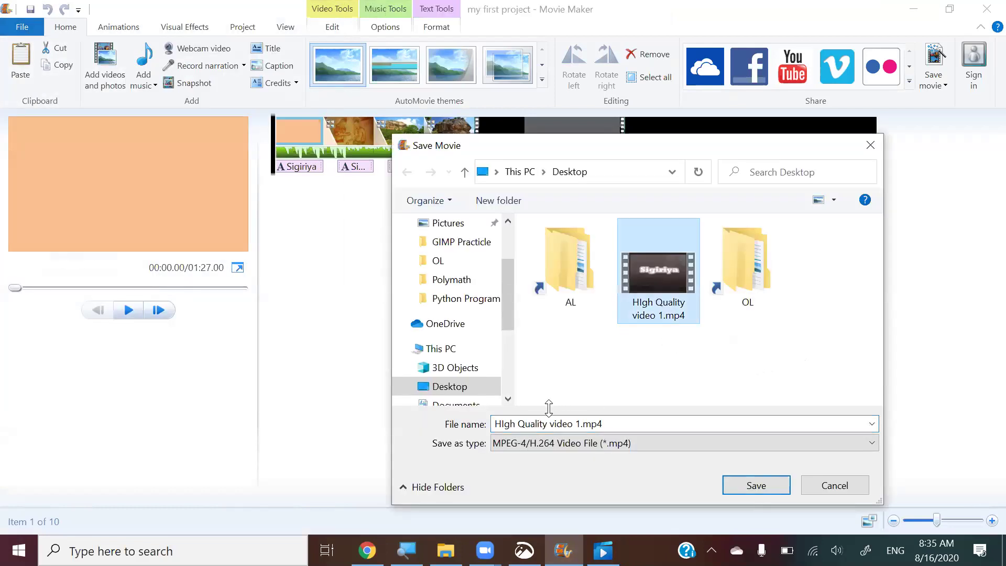
pyautogui.click(501, 424)
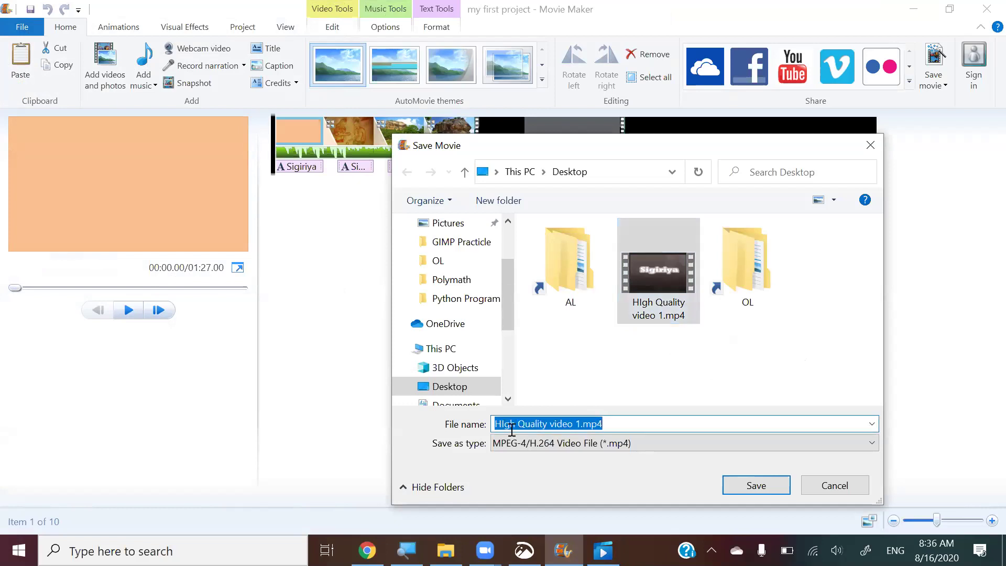
pyautogui.moveTo(515, 424); pyautogui.dragTo(489, 423)
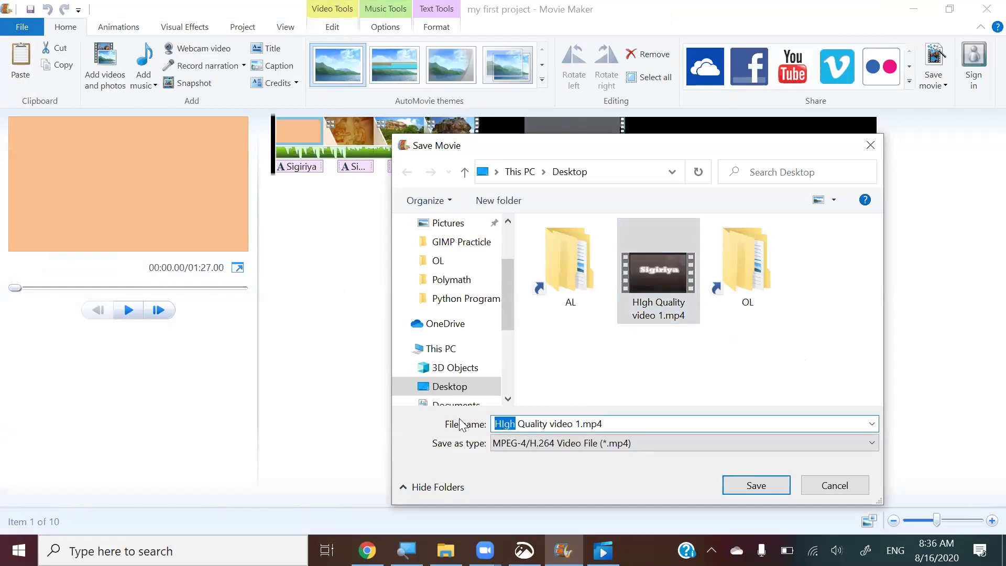
pyautogui.press('BackSpace')
pyautogui.write('low')
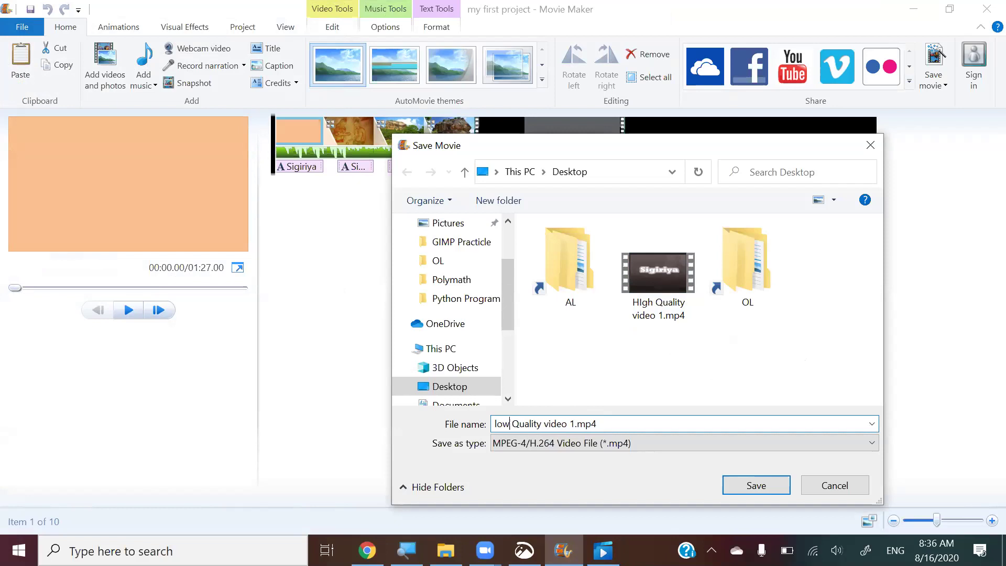
pyautogui.click(756, 486)
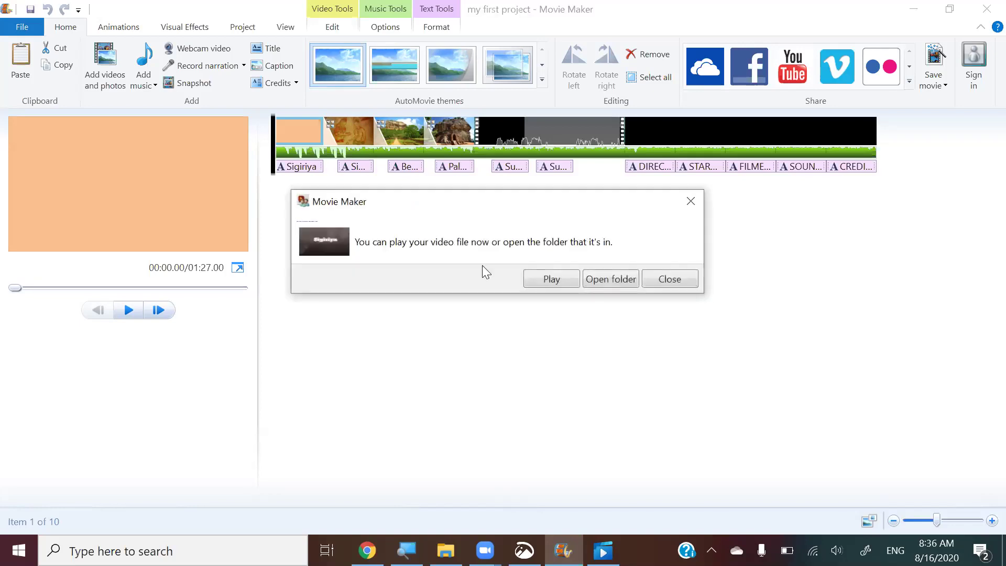
# Play the newly exported low-quality video, then leave full screen and close the player
pyautogui.click(551, 280)
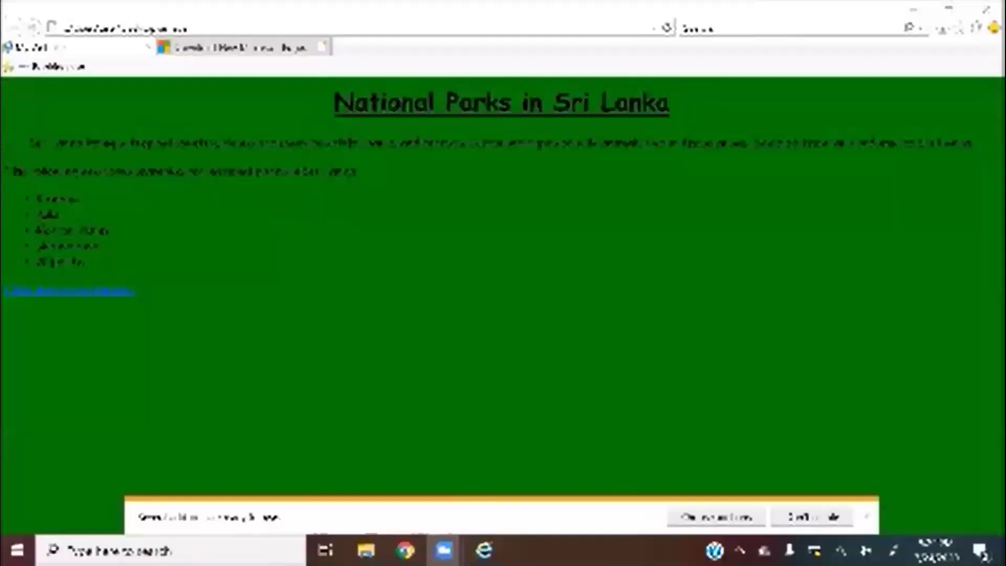
pyautogui.moveTo(879, 369)
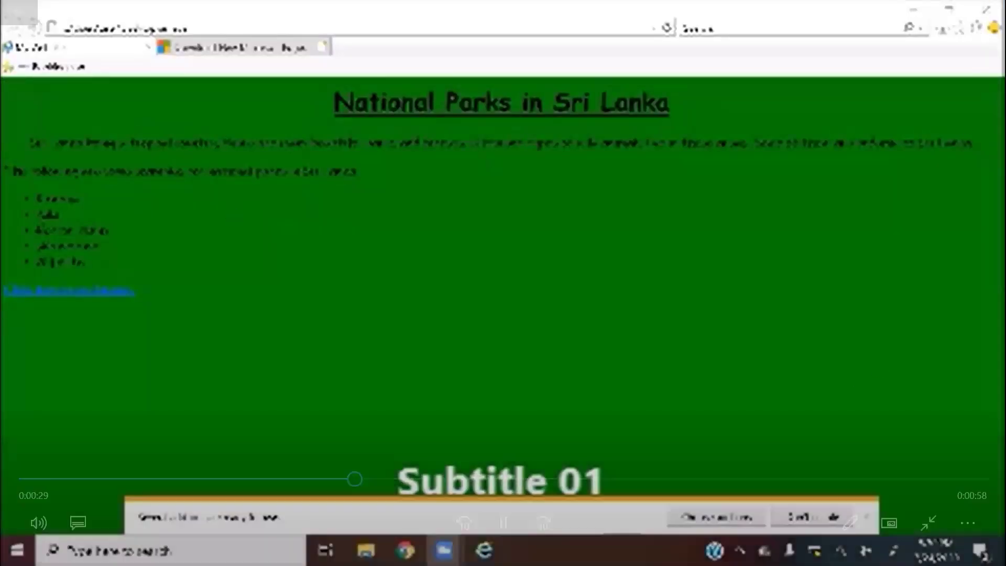
pyautogui.click(929, 523)
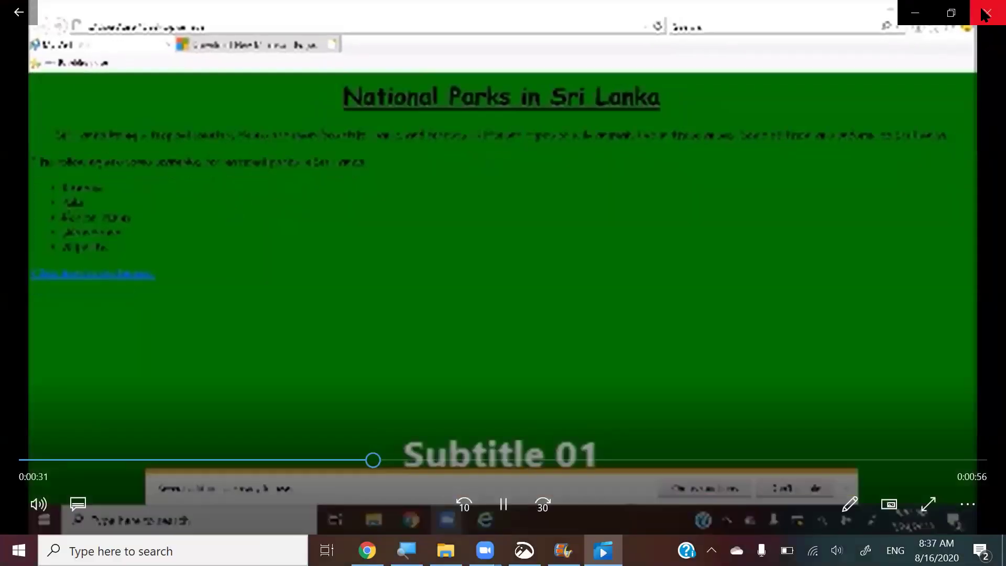
pyautogui.click(986, 11)
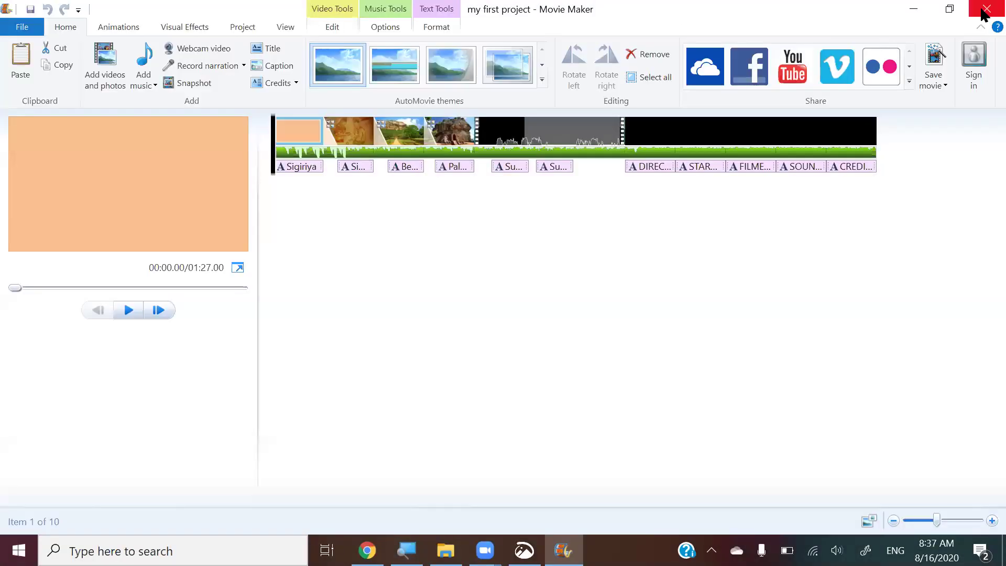
# Switch to the Desktop folder in File Explorer, display its files in the Details layout and sort them by date, newest first
pyautogui.click(919, 13)
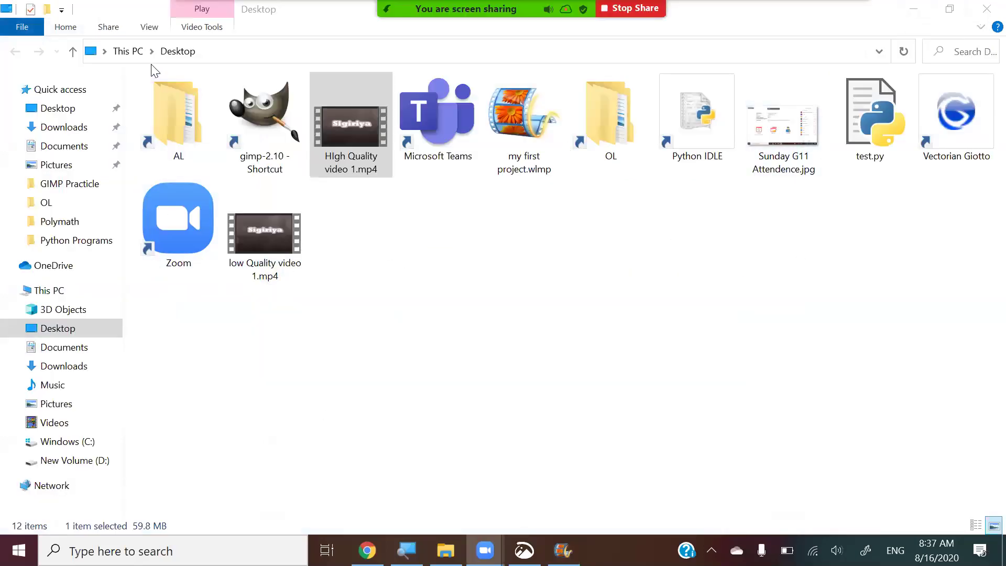
pyautogui.click(150, 34)
pyautogui.click(150, 29)
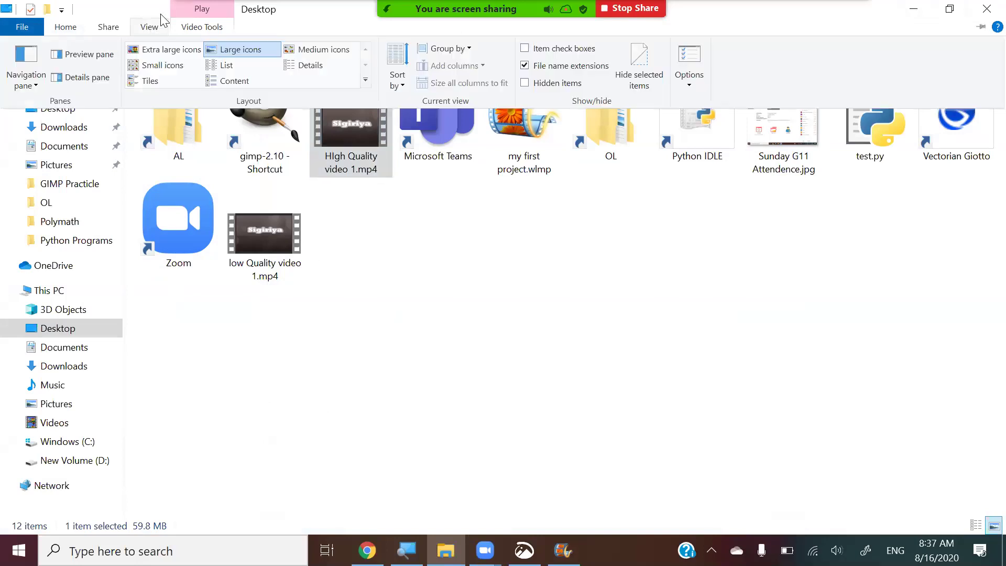
pyautogui.click(302, 65)
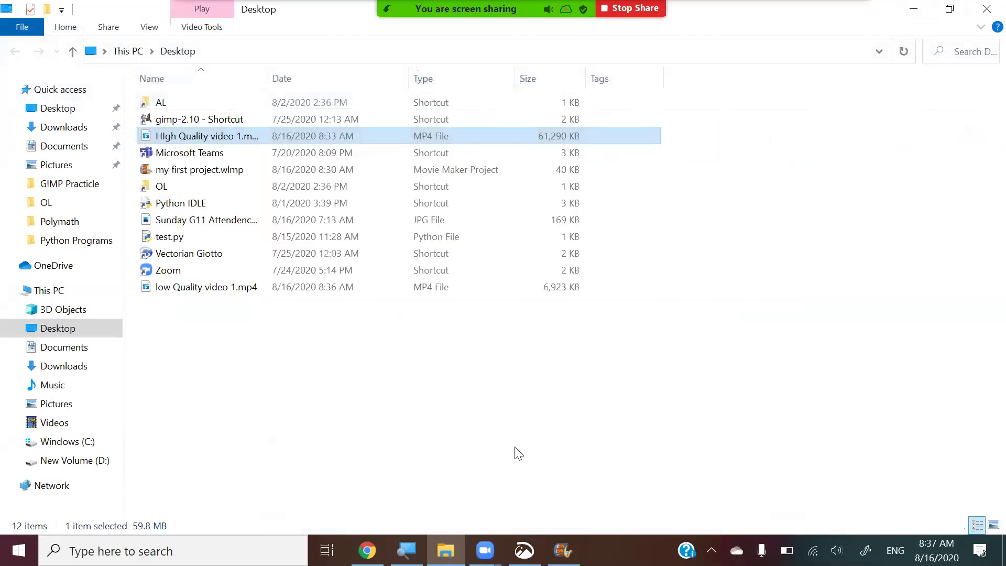
pyautogui.click(640, 332)
pyautogui.click(224, 141)
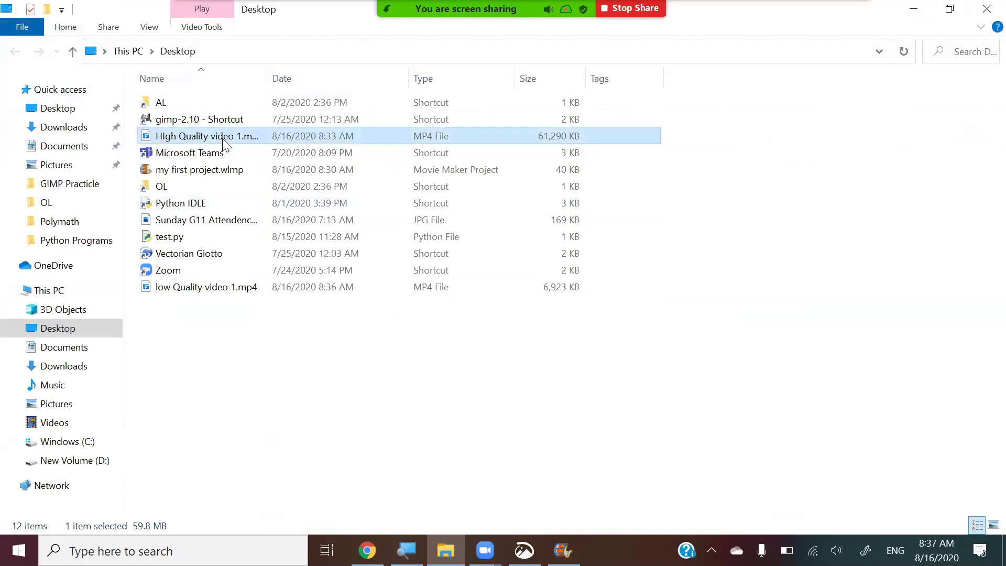
pyautogui.click(354, 82)
# Compare the file sizes of low Quality video 1.mp4 and HIgh Quality video 1.mp4
pyautogui.click(208, 108)
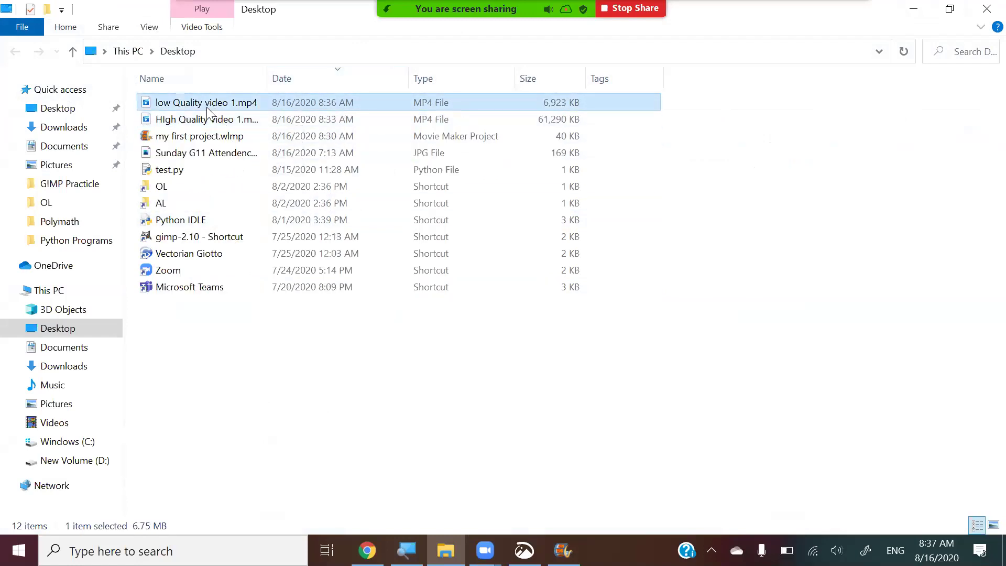
pyautogui.click(218, 120)
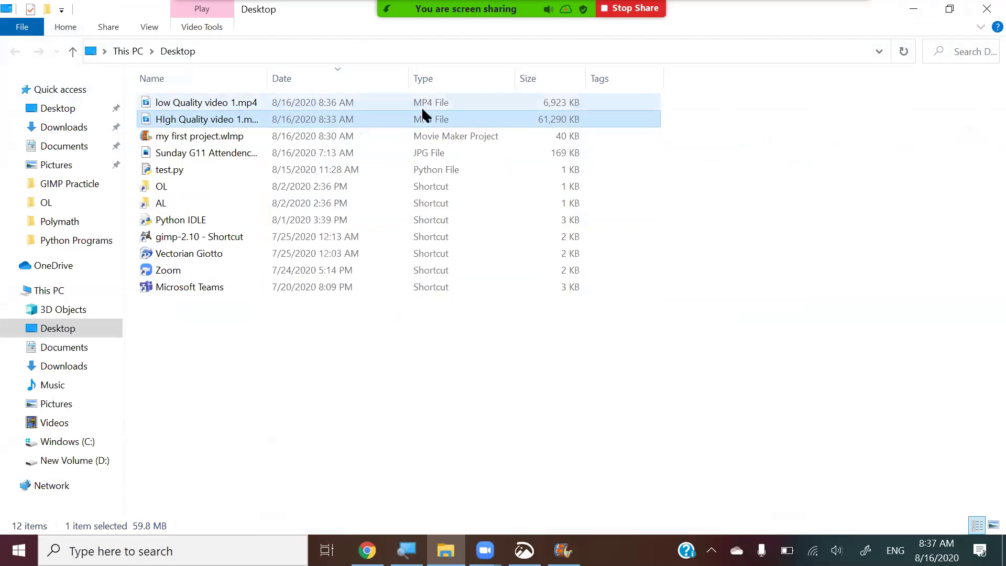
pyautogui.click(565, 103)
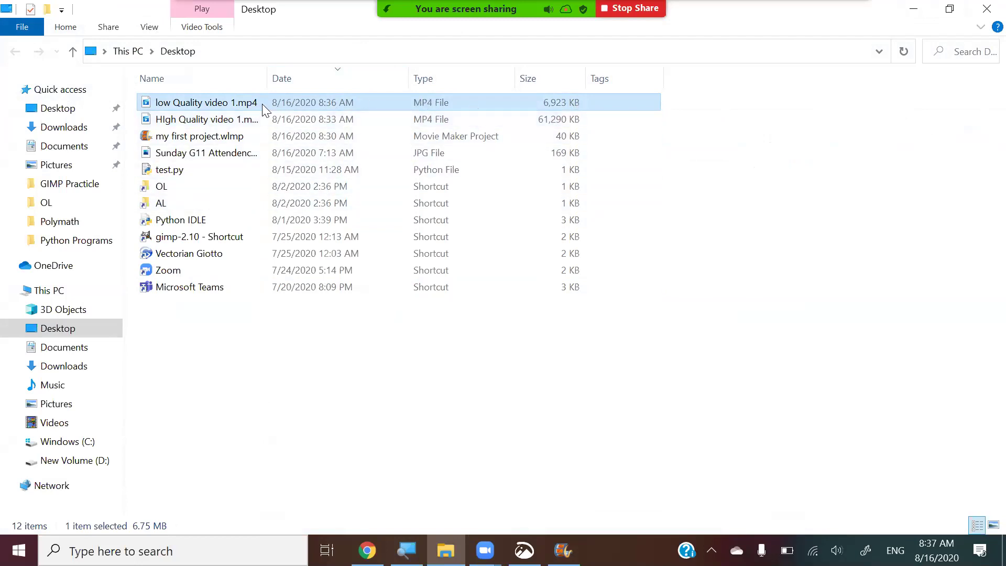
pyautogui.moveTo(189, 106); pyautogui.dragTo(620, 382)
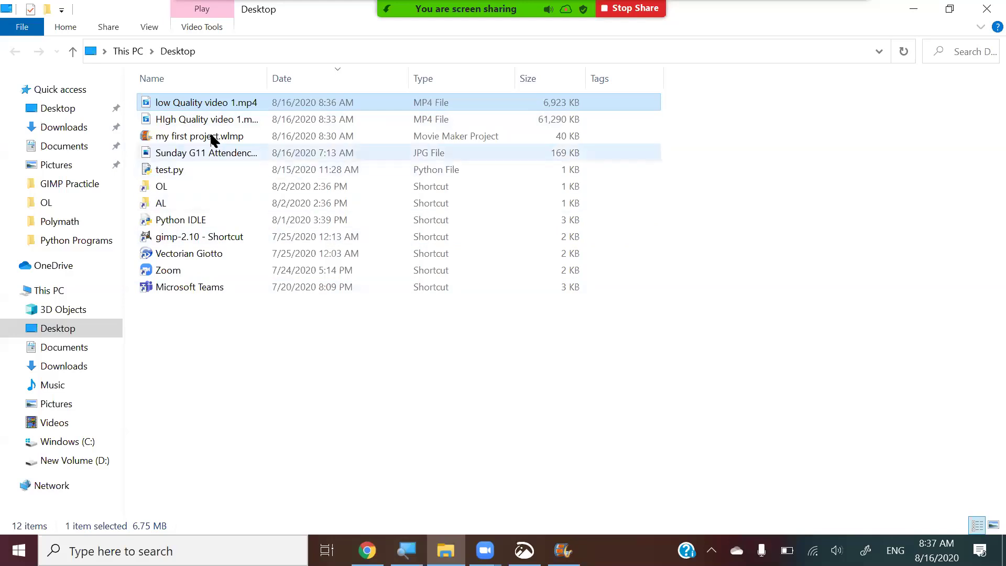
pyautogui.click(543, 124)
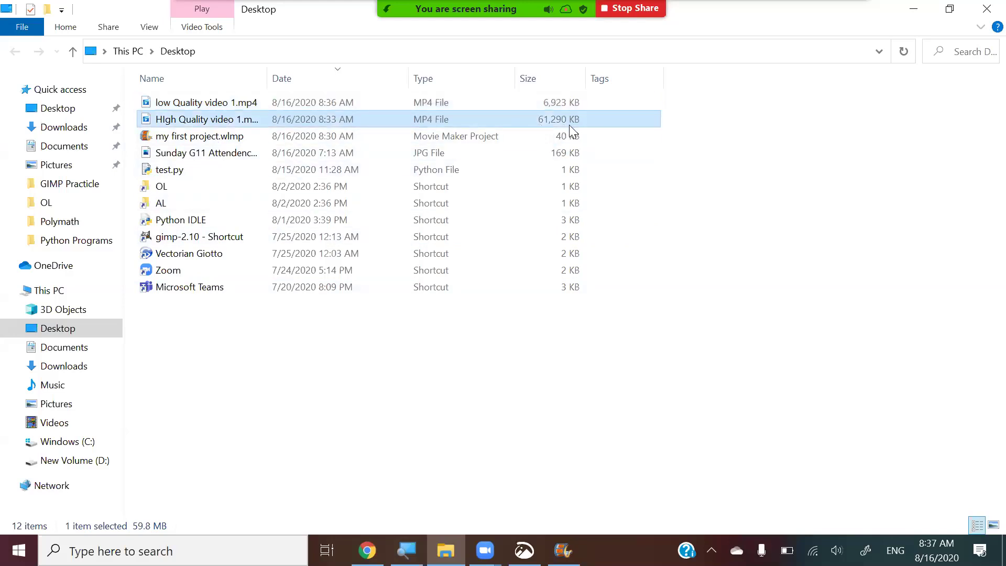